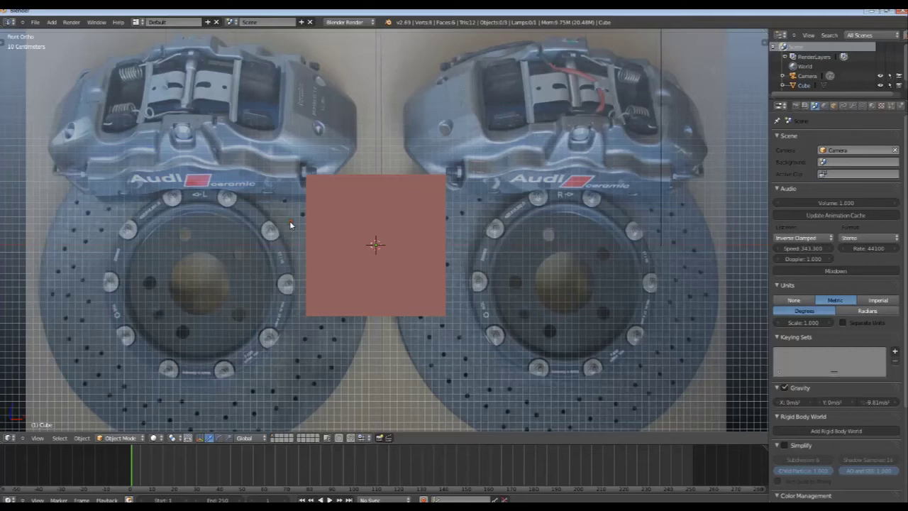
# Step: Delete the default cube and zoom in on a bolt of the left brake disc
pyautogui.press('x')
pyautogui.click(369, 232)
pyautogui.keyDown('shift'); pyautogui.moveTo(263, 278); pyautogui.dragTo(326, 275, button='middle'); pyautogui.keyUp('shift')
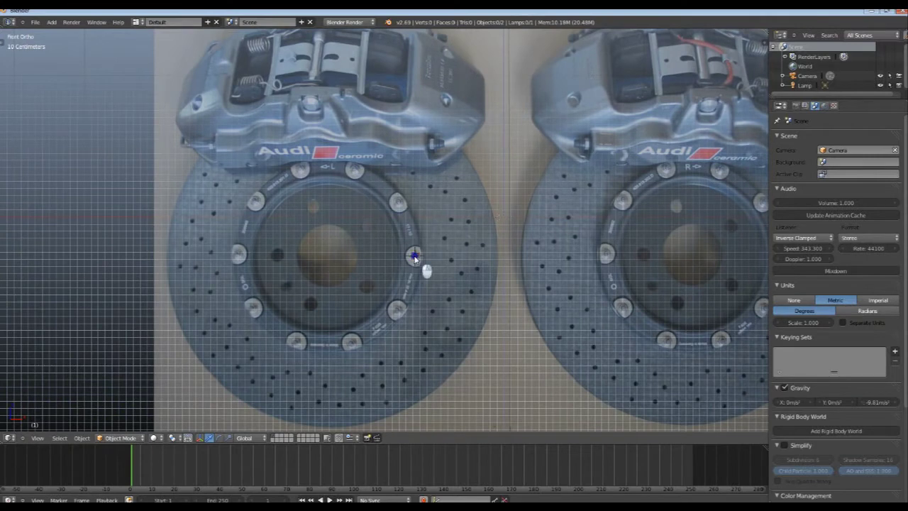
pyautogui.scroll(5, 410, 257)
pyautogui.scroll(3, 312, 202)
pyautogui.scroll(1, 305, 227)
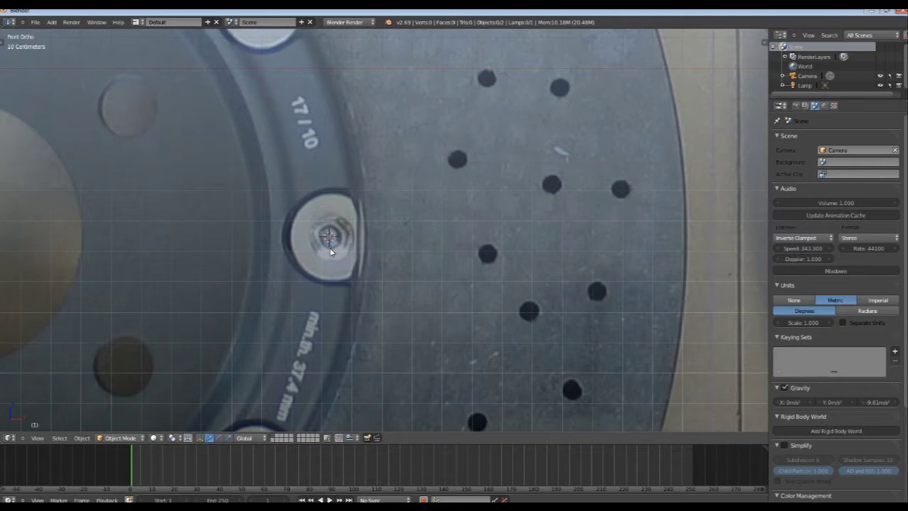
# Step: Add a circle mesh at the bolt and show its settings panel
pyautogui.hotkey('shift', 'a')
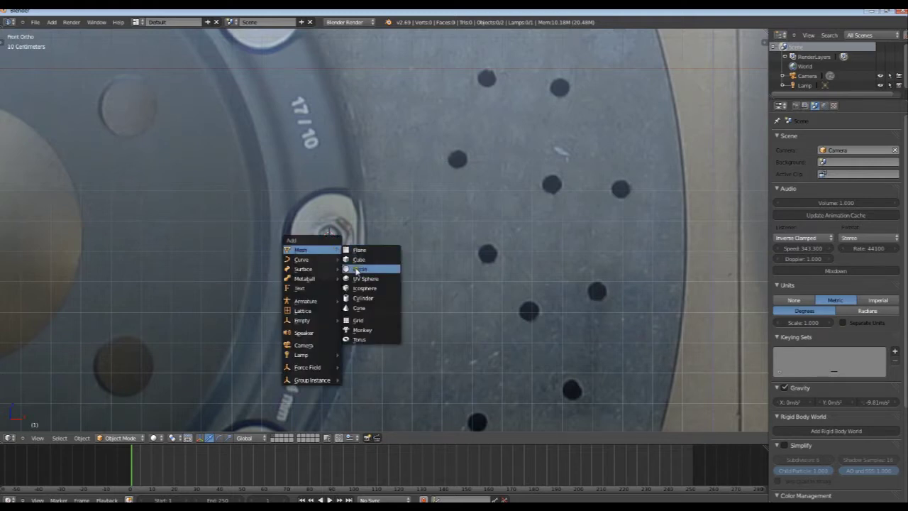
pyautogui.click(356, 271)
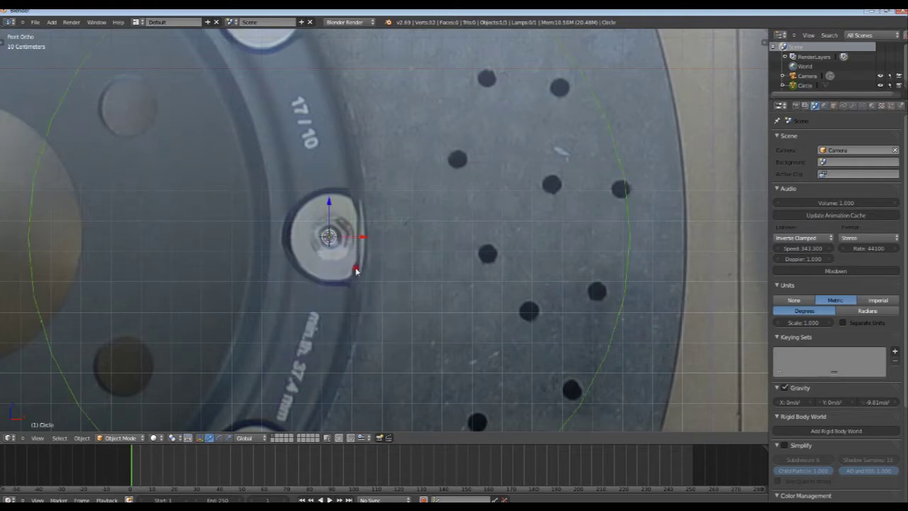
pyautogui.click(833, 105)
pyautogui.press('t')
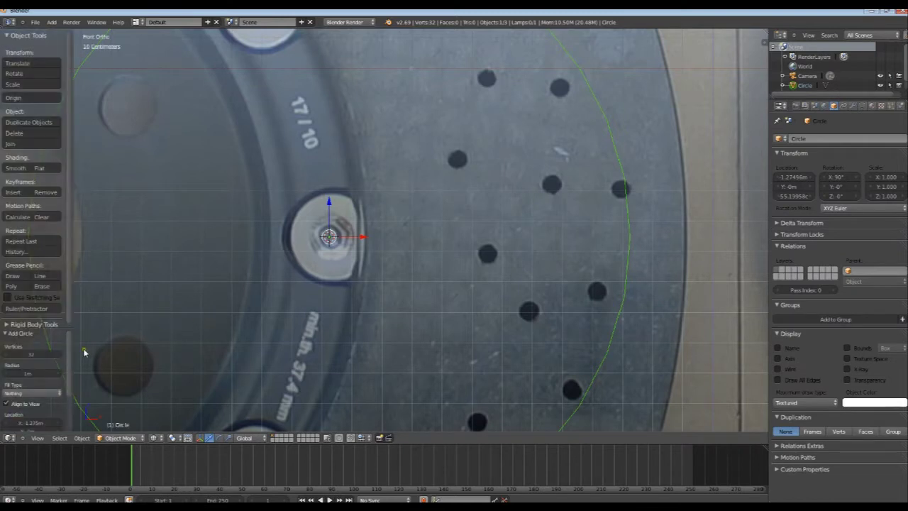
# Step: Shrink the circle's radius to 13 cm, via 15 cm, to match the bolt head
pyautogui.moveTo(28, 376); pyautogui.dragTo(23, 376)
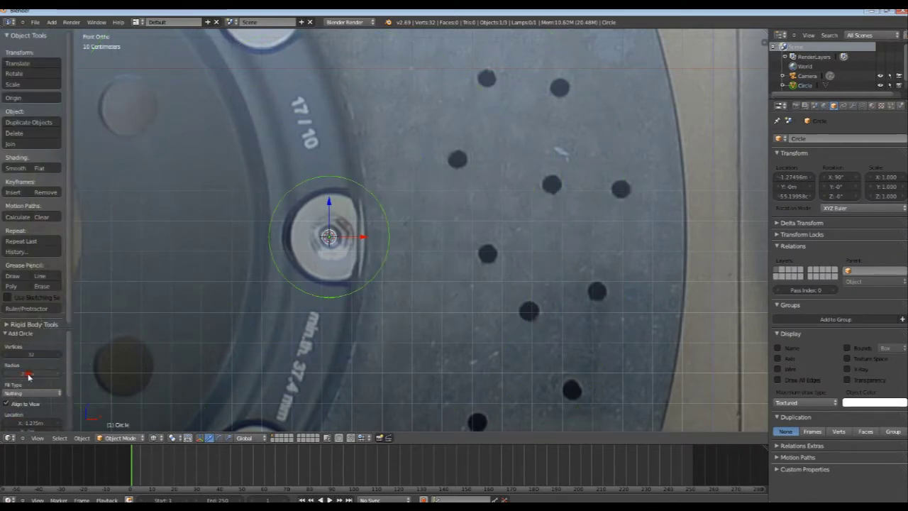
pyautogui.click(22, 374)
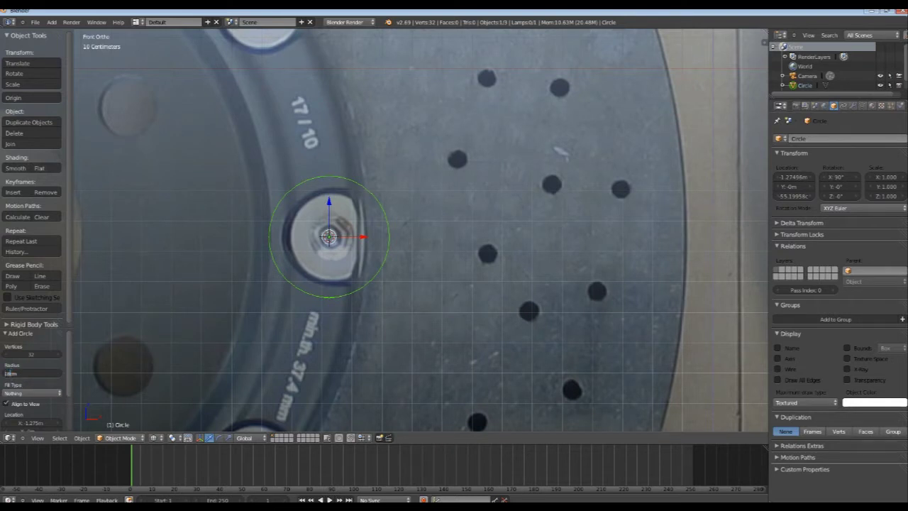
pyautogui.press('Return')
pyautogui.moveTo(28, 375); pyautogui.dragTo(16, 374)
pyautogui.click(22, 376)
pyautogui.write('15')
pyautogui.press('Return')
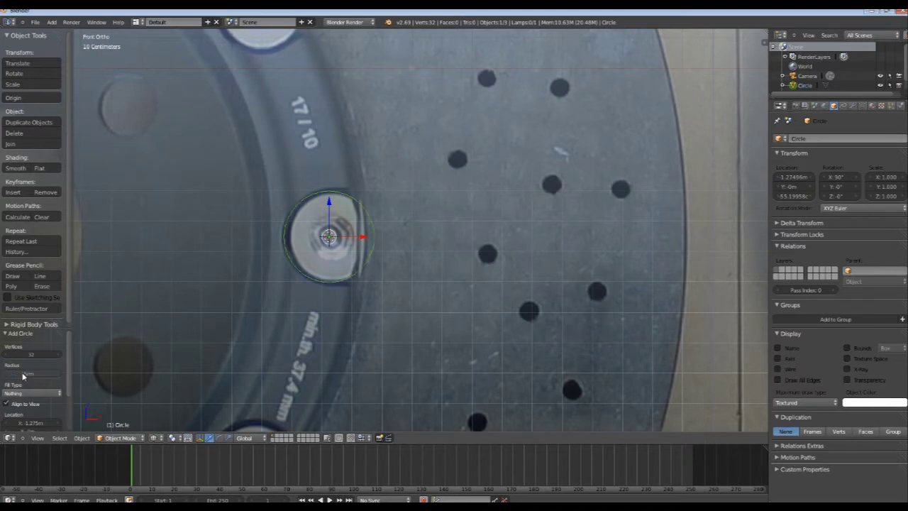
pyautogui.click(17, 374)
pyautogui.write('13c')
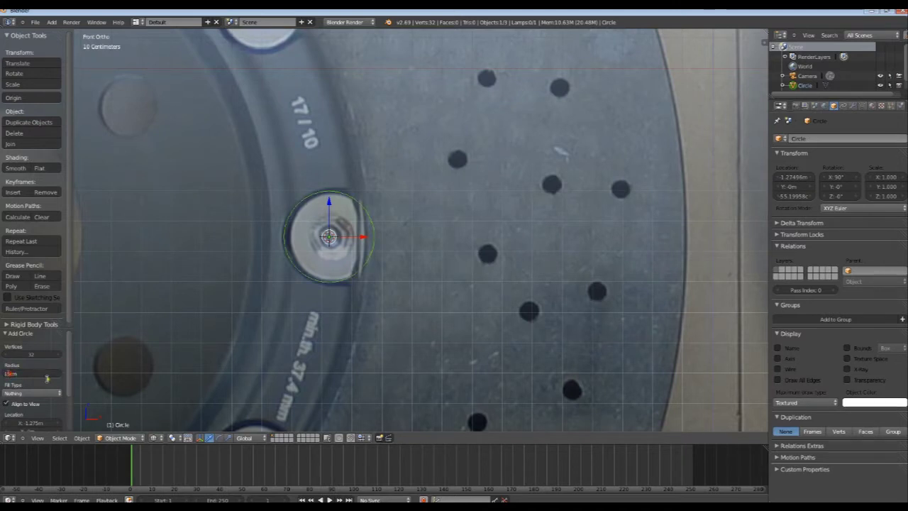
pyautogui.press('Return')
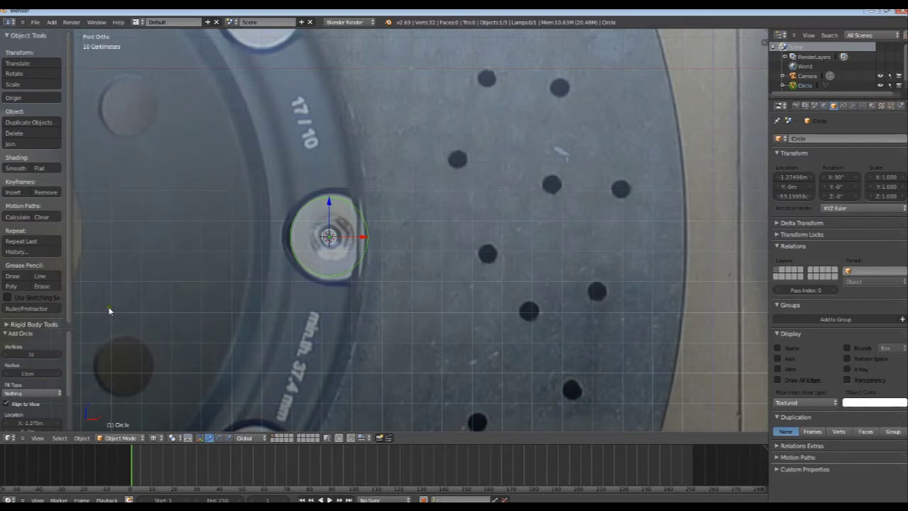
# Step: Fill the circle as a Triangle Fan and display it as wireframe with all edges drawn
pyautogui.click(29, 392)
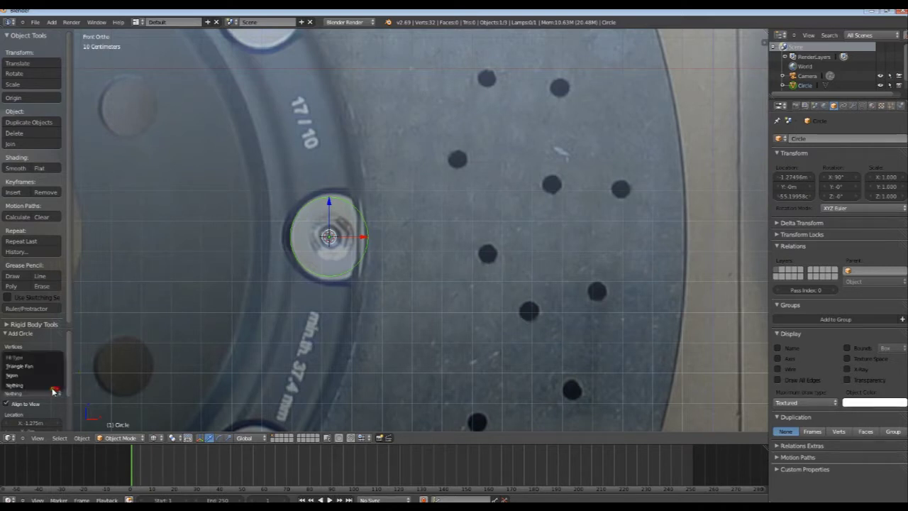
pyautogui.click(18, 367)
pyautogui.click(843, 105)
pyautogui.click(868, 105)
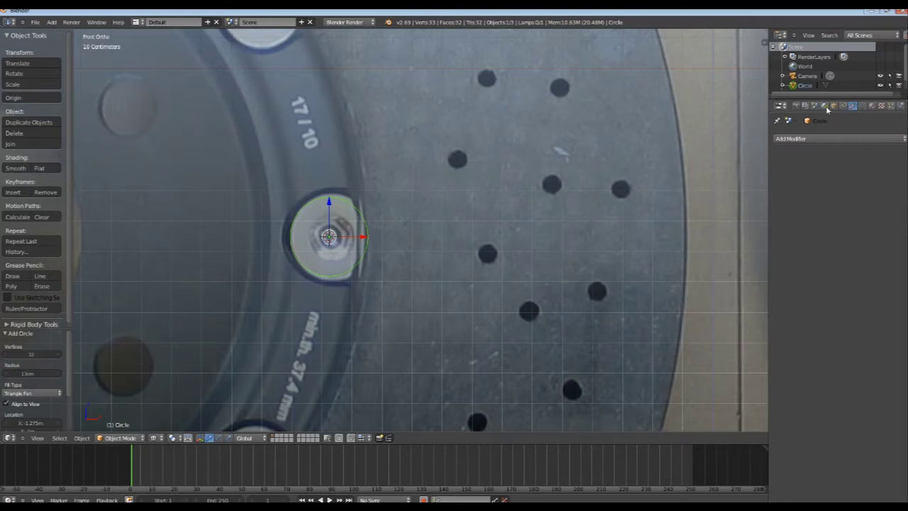
pyautogui.click(833, 105)
pyautogui.click(778, 369)
pyautogui.click(779, 380)
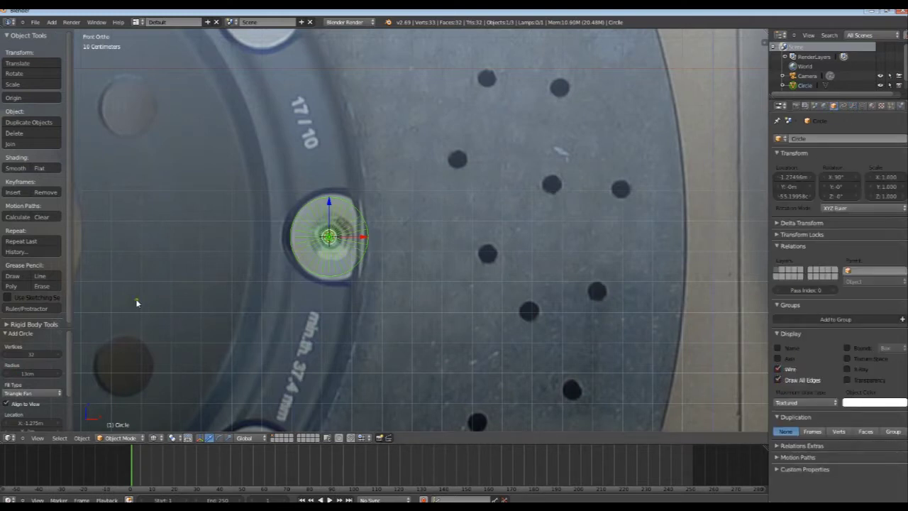
# Step: Settle the circle's vertex count at 28 after trying 32 and 22
pyautogui.click(56, 355)
pyautogui.click(57, 355)
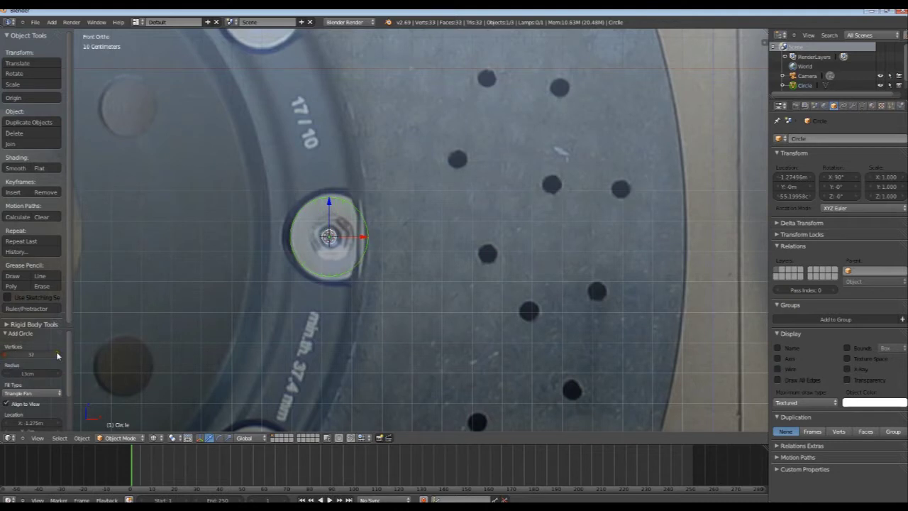
pyautogui.click(6, 356)
pyautogui.click(5, 357)
pyautogui.click(6, 357)
pyautogui.click(6, 356)
pyautogui.click(777, 380)
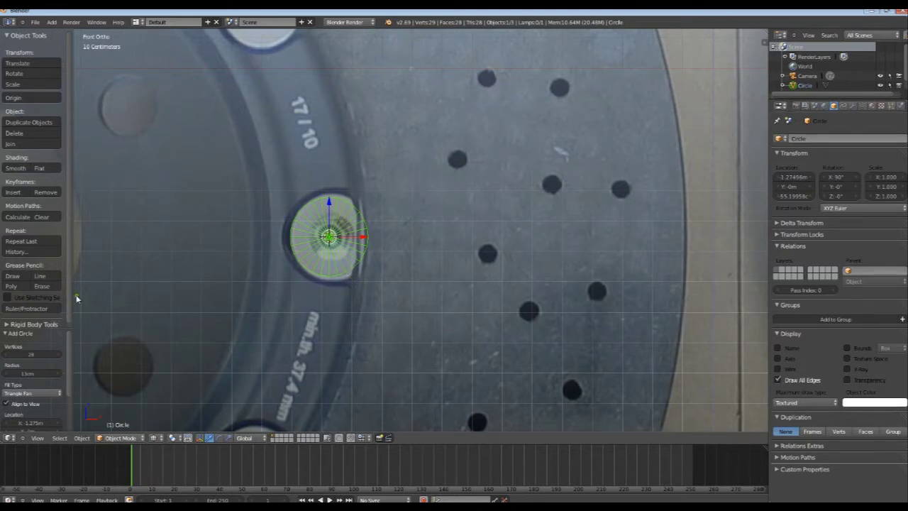
pyautogui.click(6, 357)
pyautogui.click(6, 357)
pyautogui.click(6, 356)
pyautogui.click(6, 357)
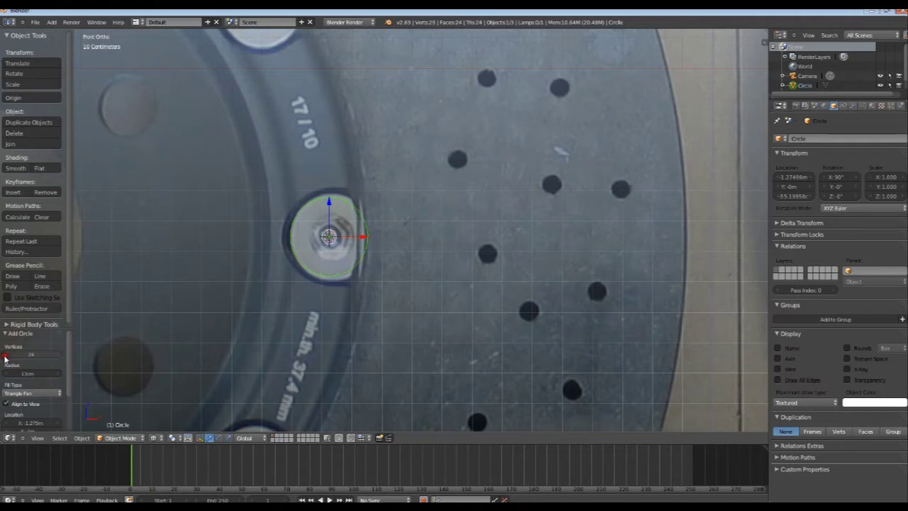
pyautogui.click(5, 356)
pyautogui.click(6, 357)
pyautogui.click(777, 381)
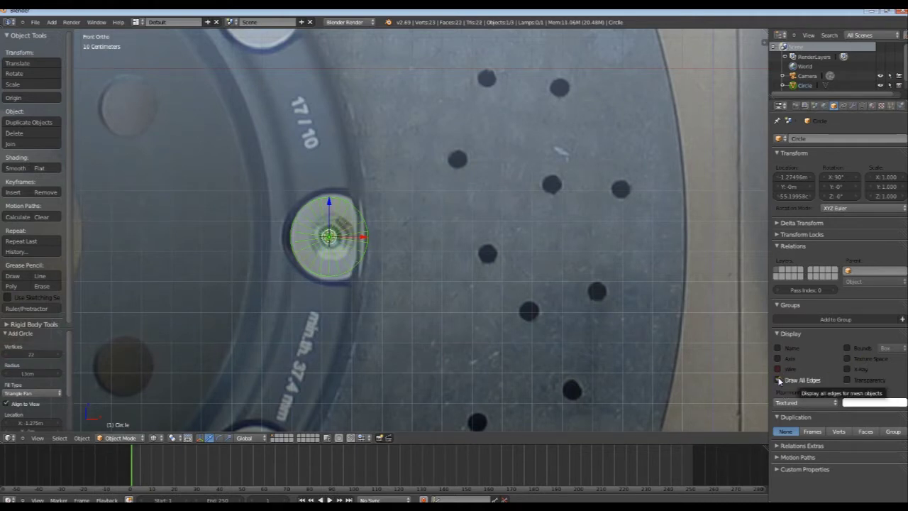
pyautogui.click(56, 358)
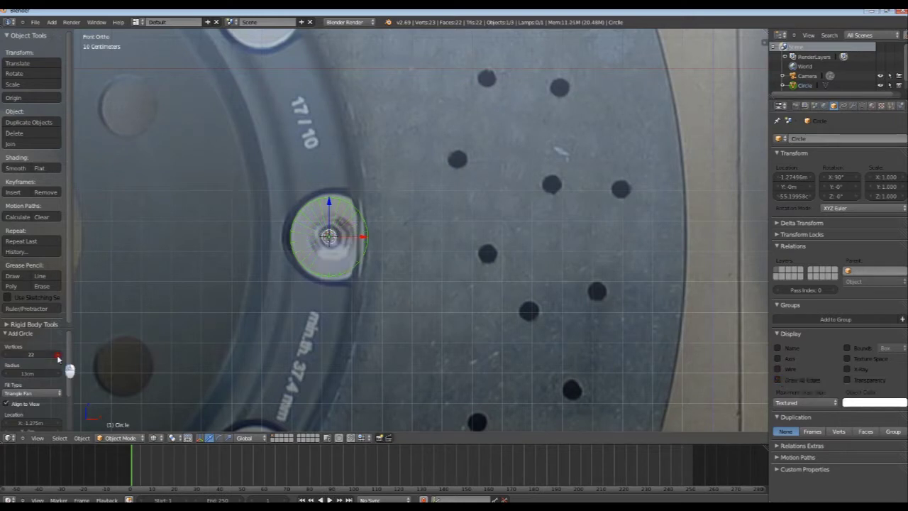
pyautogui.click(59, 358)
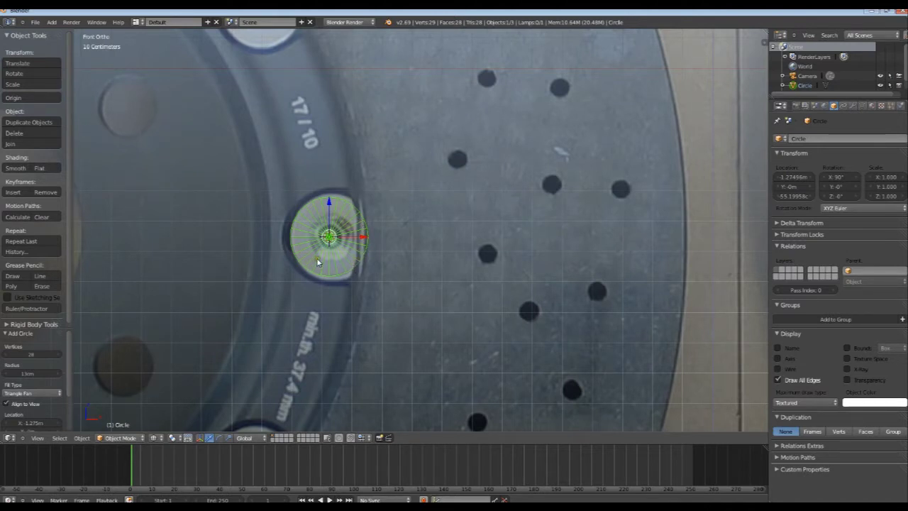
# Step: In Edit Mode, delete the vertices on the circle's right side
pyautogui.press('Tab')
pyautogui.press('a')
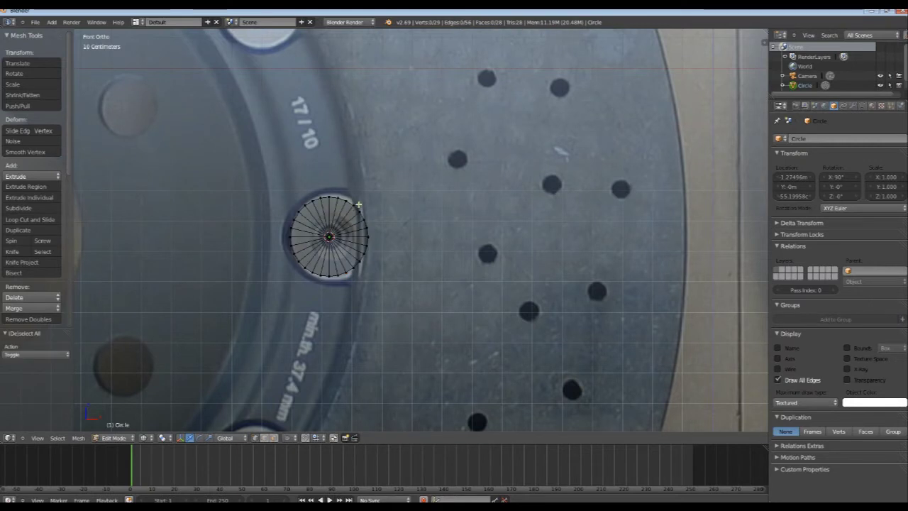
pyautogui.rightClick(363, 213)
pyautogui.hotkey('ctrl', 'l')
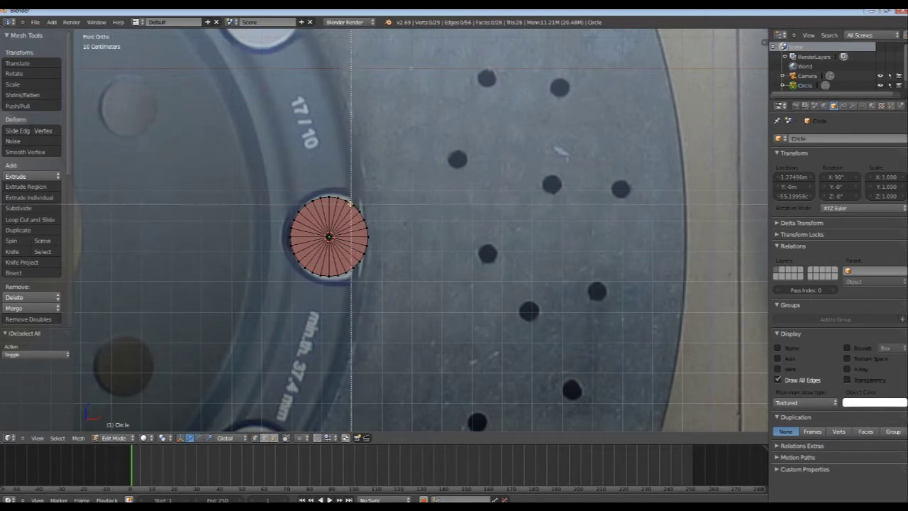
pyautogui.moveTo(349, 203); pyautogui.dragTo(391, 287)
pyautogui.press('x')
pyautogui.click(391, 287)
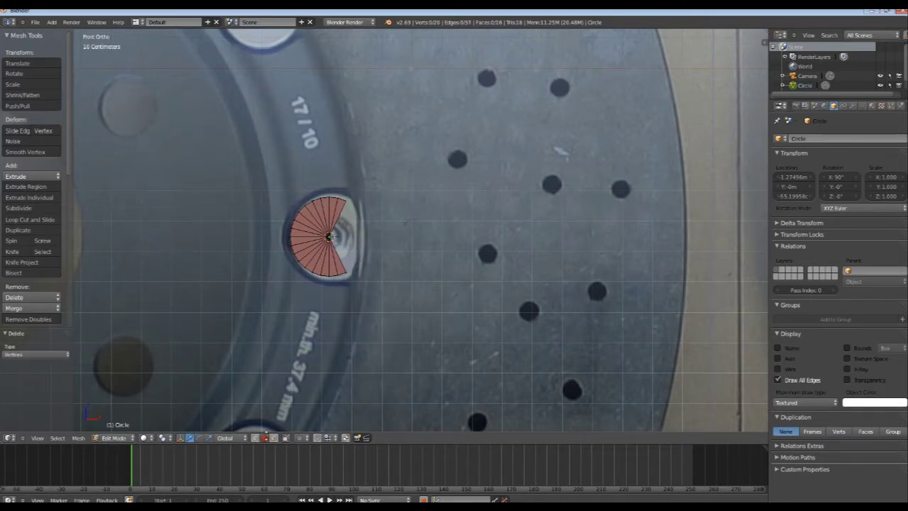
# Step: Move the bottom vertices down to follow the bolt outline
pyautogui.scroll(1, 344, 248)
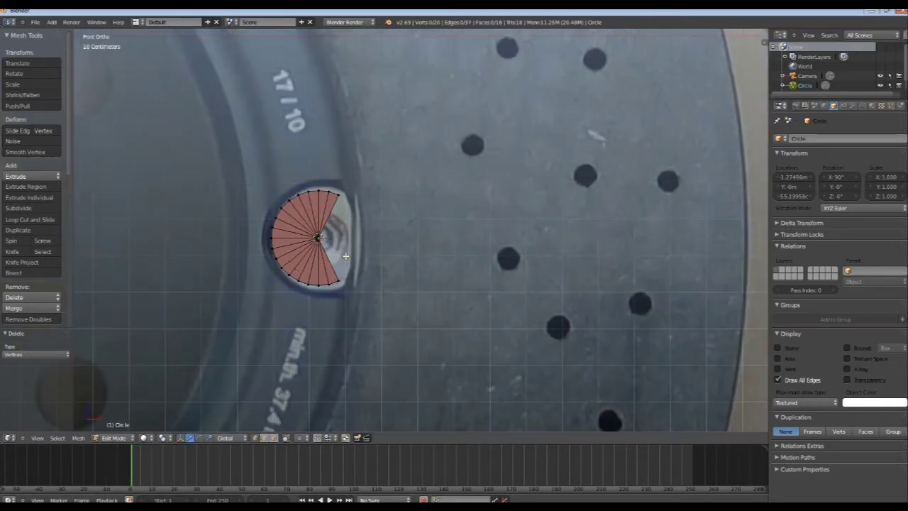
pyautogui.rightClick(340, 281)
pyautogui.moveTo(339, 258); pyautogui.dragTo(340, 275)
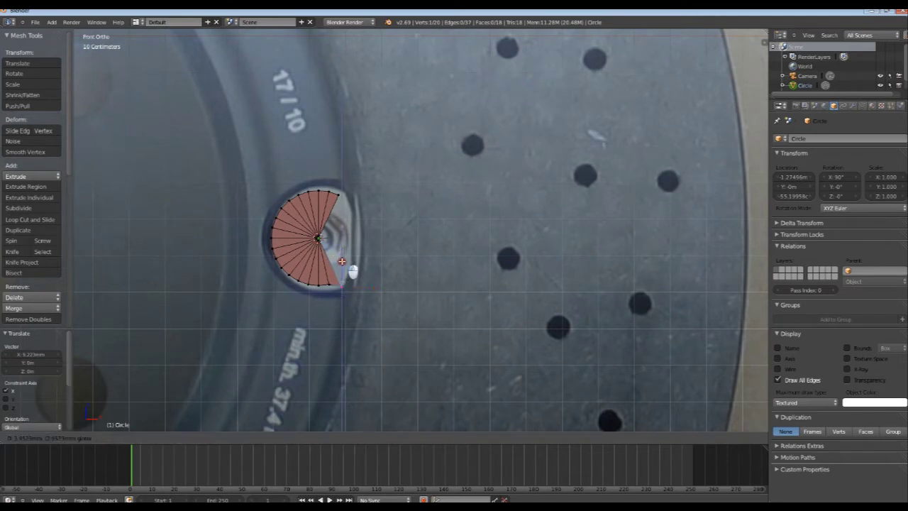
pyautogui.rightClick(329, 284)
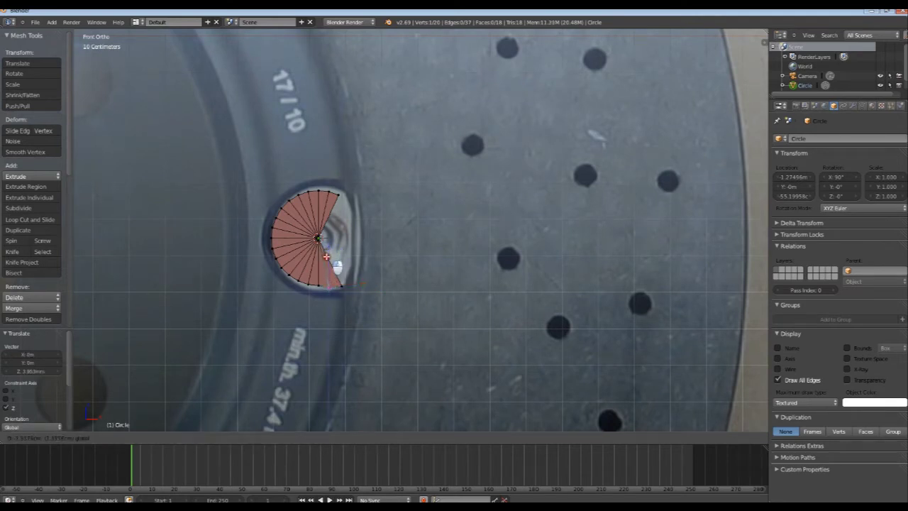
pyautogui.press('a')
pyautogui.rightClick(316, 285)
pyautogui.moveTo(319, 261)
pyautogui.mouseDown()
pyautogui.moveTo(318, 290)
pyautogui.moveTo(305, 273)
pyautogui.moveTo(298, 279)
pyautogui.mouseUp()
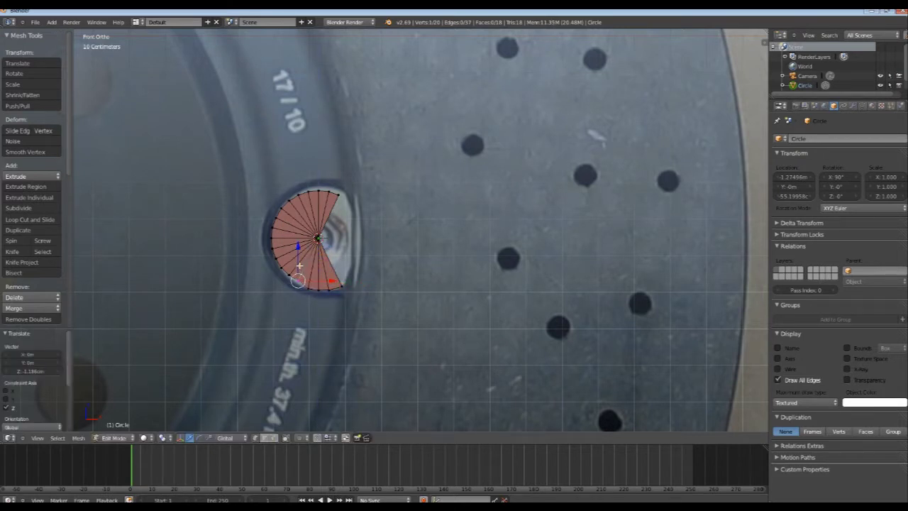
pyautogui.press('a')
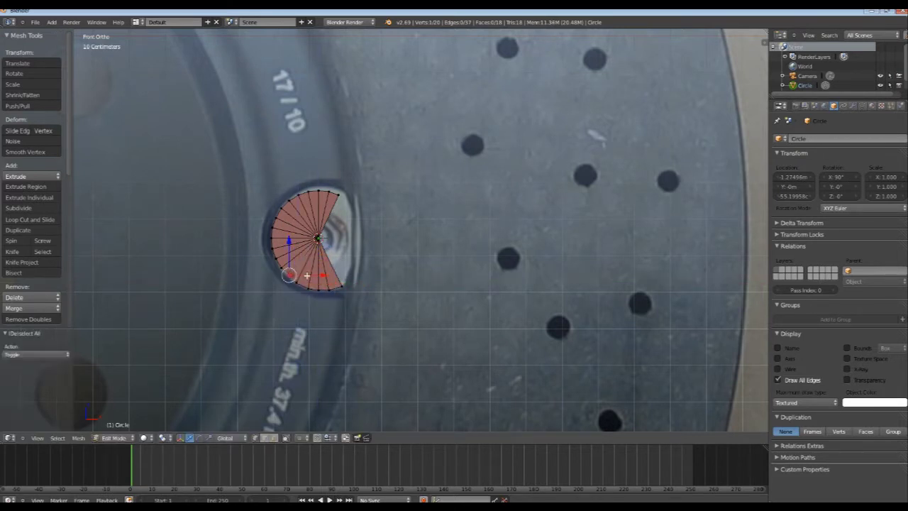
pyautogui.press('g')
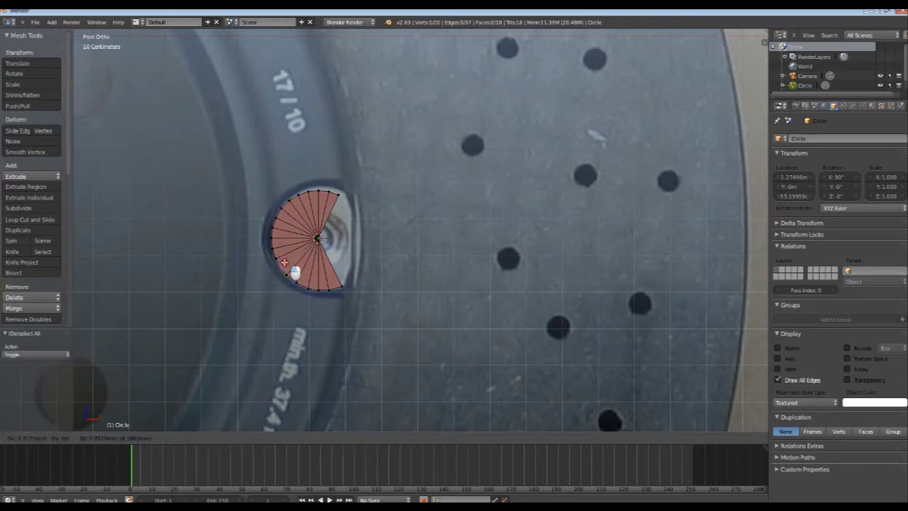
pyautogui.rightClick(285, 264)
pyautogui.rightClick(288, 202)
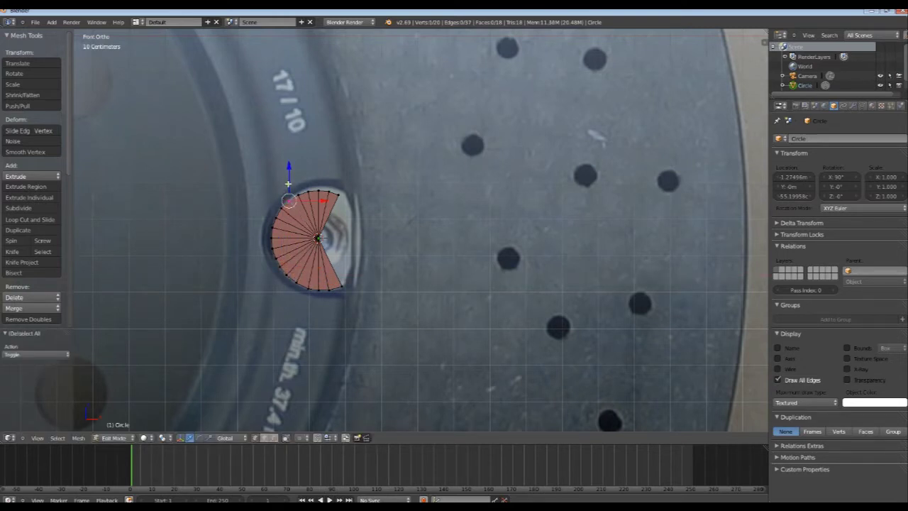
pyautogui.press('a')
# Step: Box-select the fan's upper vertices and delete them
pyautogui.rightClick(308, 292)
pyautogui.press('a')
pyautogui.press('b')
pyautogui.moveTo(222, 172); pyautogui.dragTo(375, 234)
pyautogui.press('x')
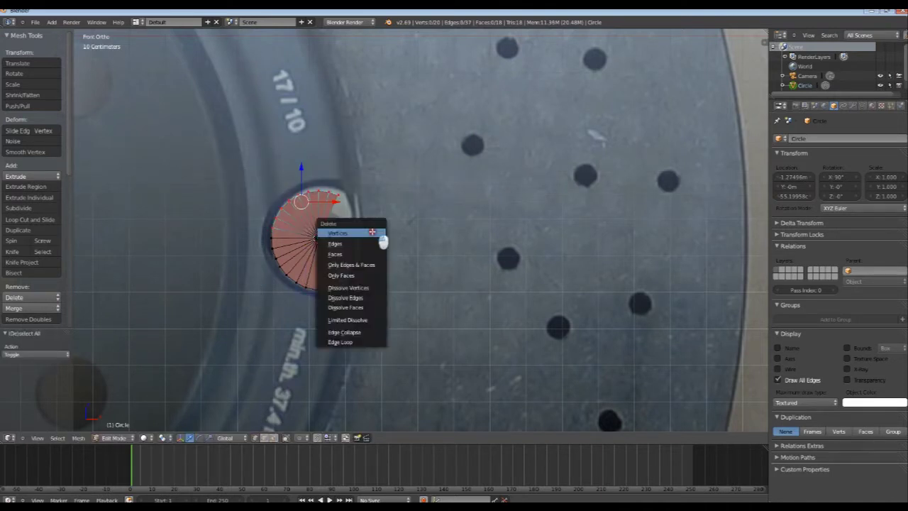
pyautogui.click(371, 232)
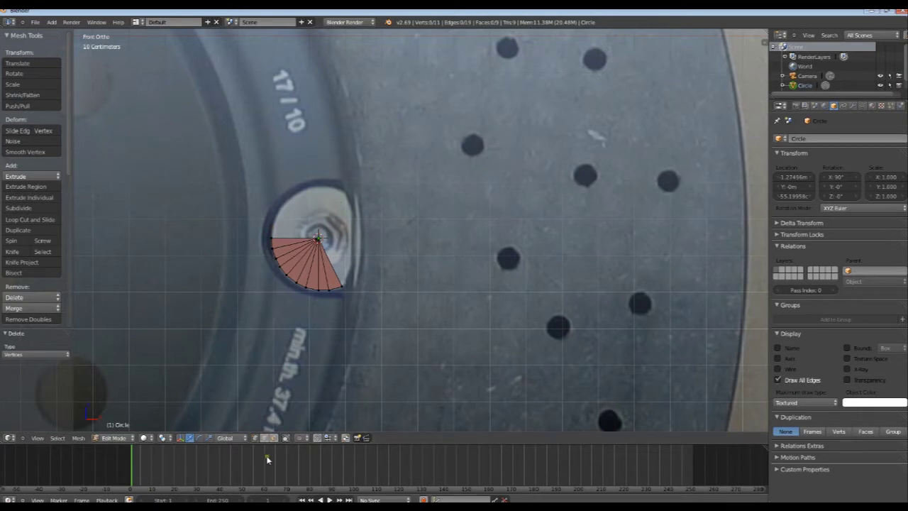
# Step: Dissolve the edges of four lower fan vertices to merge the fan faces
pyautogui.keyDown('shift'); pyautogui.rightClick(344, 283); pyautogui.keyUp('shift')
pyautogui.keyDown('shift'); pyautogui.rightClick(308, 277); pyautogui.keyUp('shift')
pyautogui.keyDown('shift'); pyautogui.rightClick(290, 263); pyautogui.keyUp('shift')
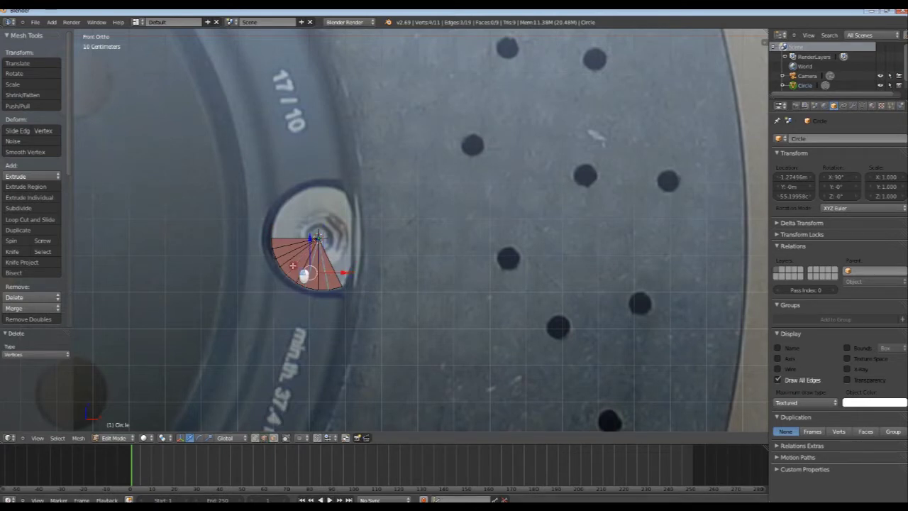
pyautogui.keyDown('shift'); pyautogui.rightClick(278, 247); pyautogui.keyUp('shift')
pyautogui.press('x')
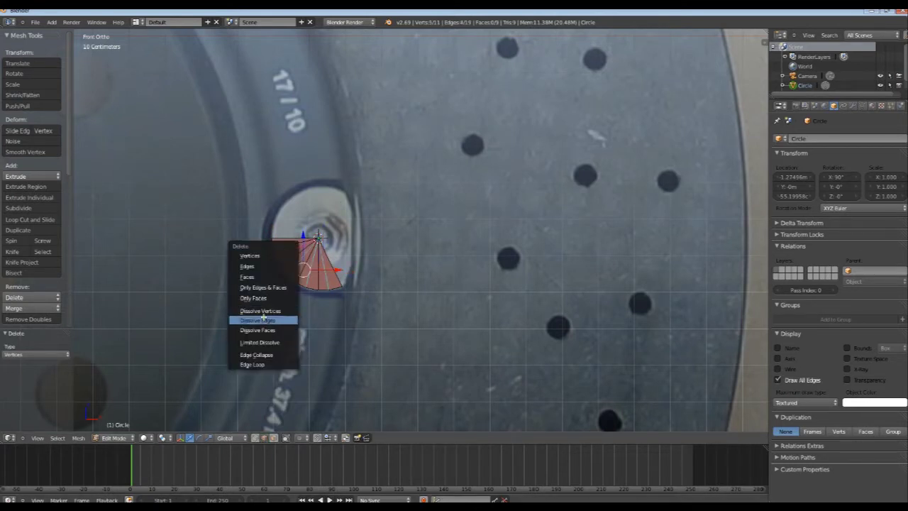
pyautogui.click(262, 316)
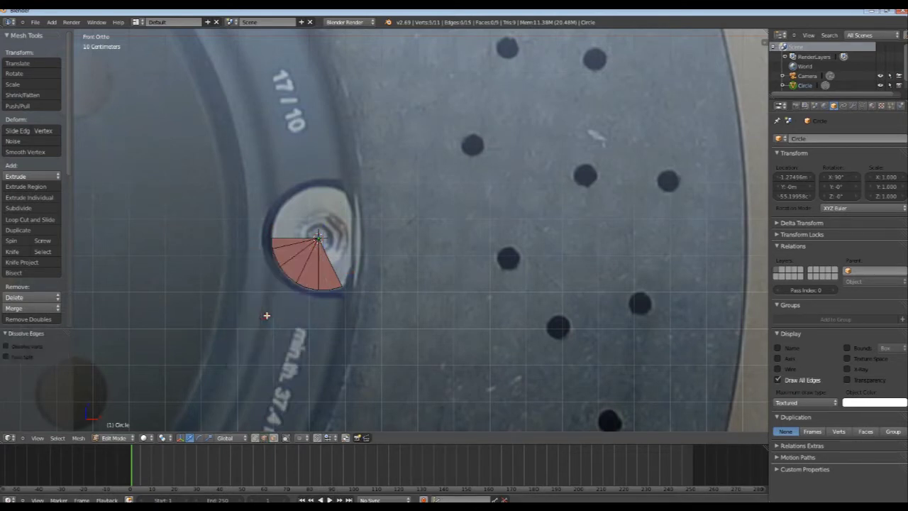
pyautogui.press('a')
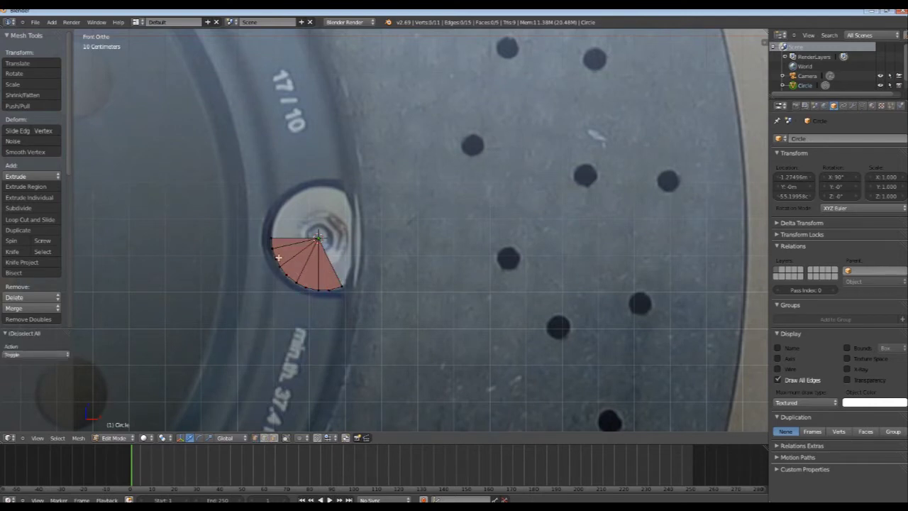
# Step: Extrude the corner vertex to the hole's right edge and up its flat side, then join with an edge
pyautogui.rightClick(341, 285)
pyautogui.press('e')
pyautogui.press('z')
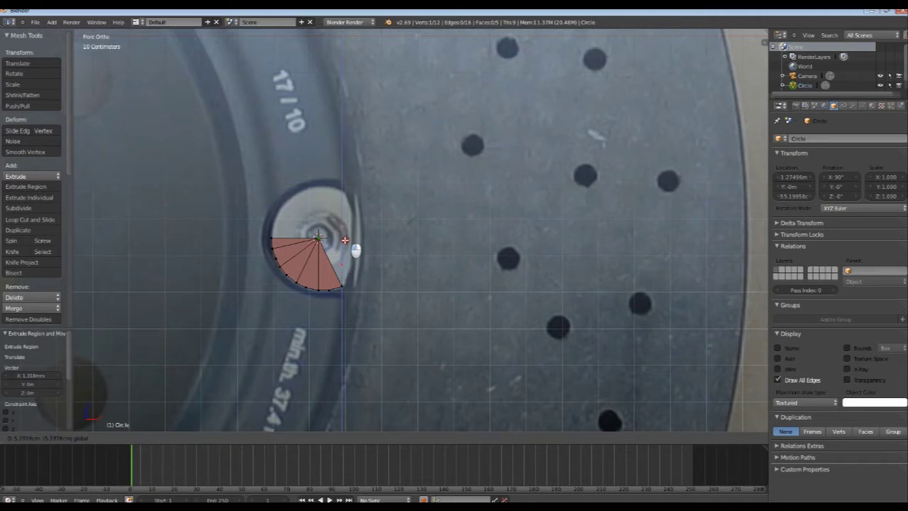
pyautogui.click(345, 248)
pyautogui.press('g')
pyautogui.press('x')
pyautogui.click(382, 263)
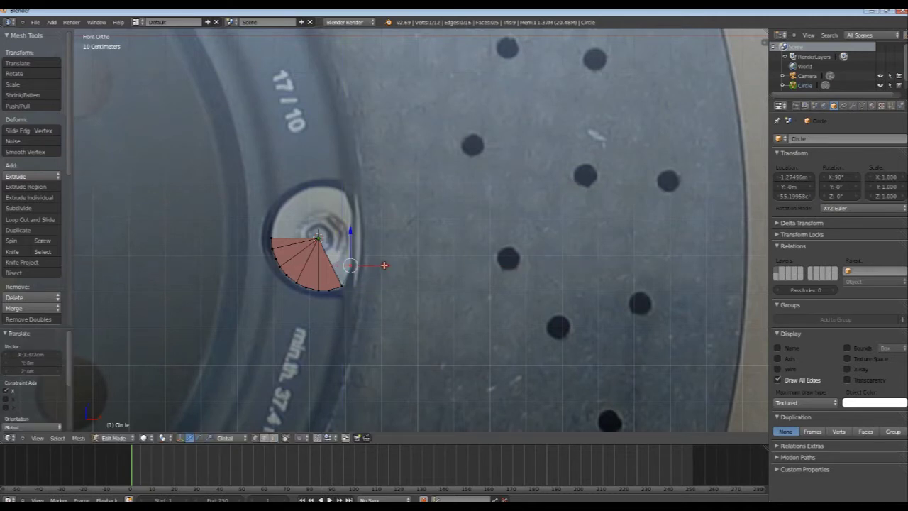
pyautogui.press('e')
pyautogui.press('z')
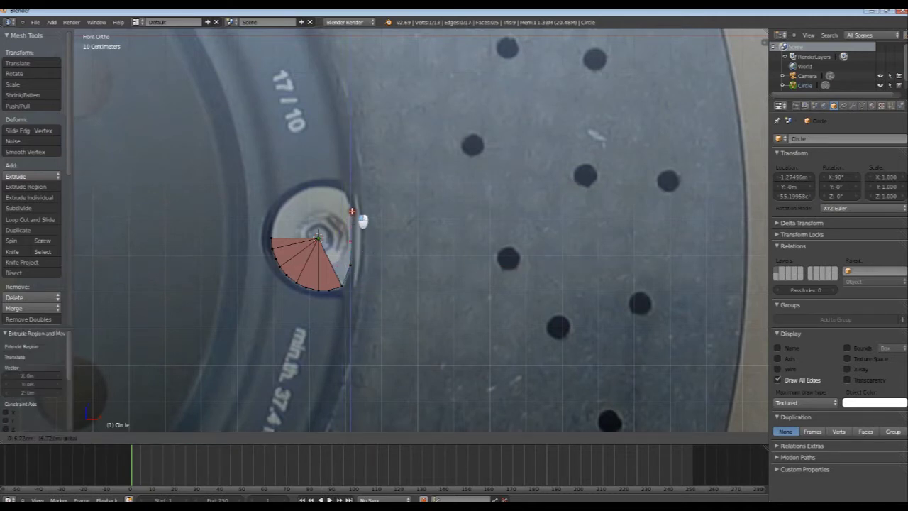
pyautogui.click(351, 239)
pyautogui.keyDown('shift'); pyautogui.rightClick(318, 238); pyautogui.keyUp('shift')
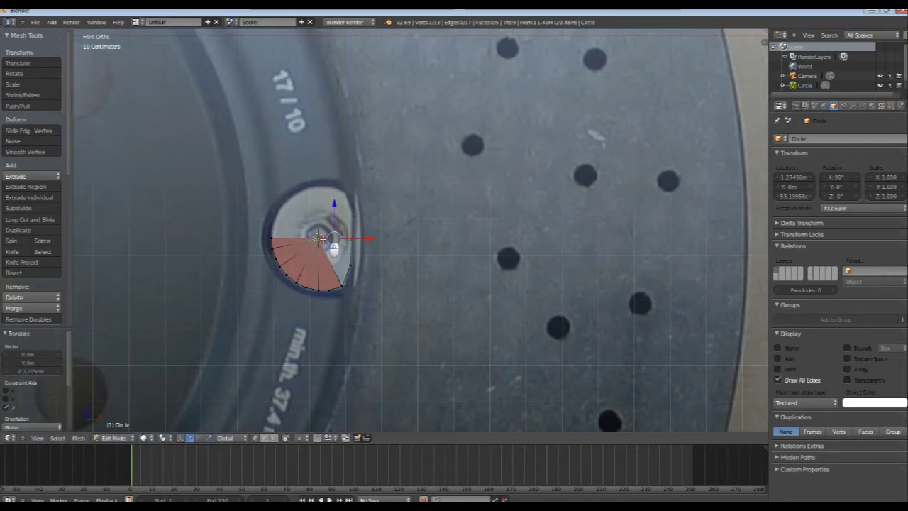
pyautogui.press('f')
# Step: Lower the top-right vertex to the fan's centre height
pyautogui.press('a')
pyautogui.rightClick(351, 238)
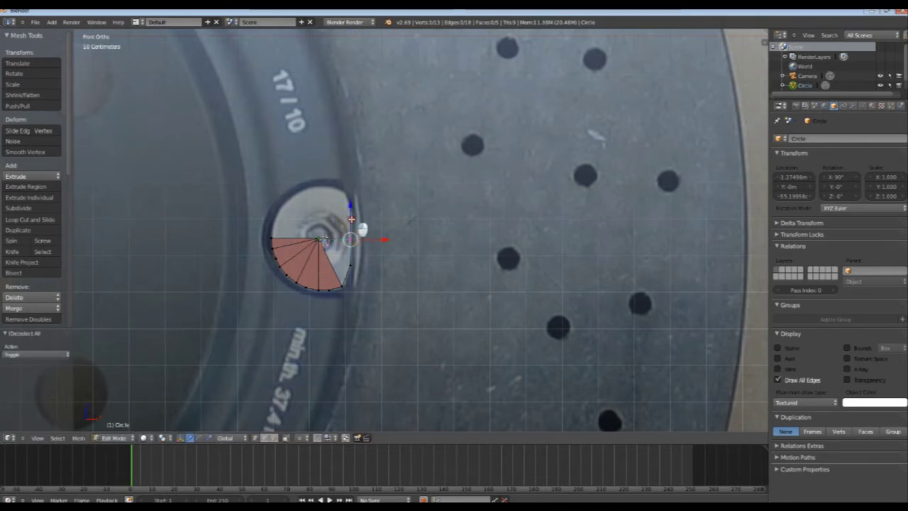
pyautogui.moveTo(351, 219); pyautogui.dragTo(349, 215)
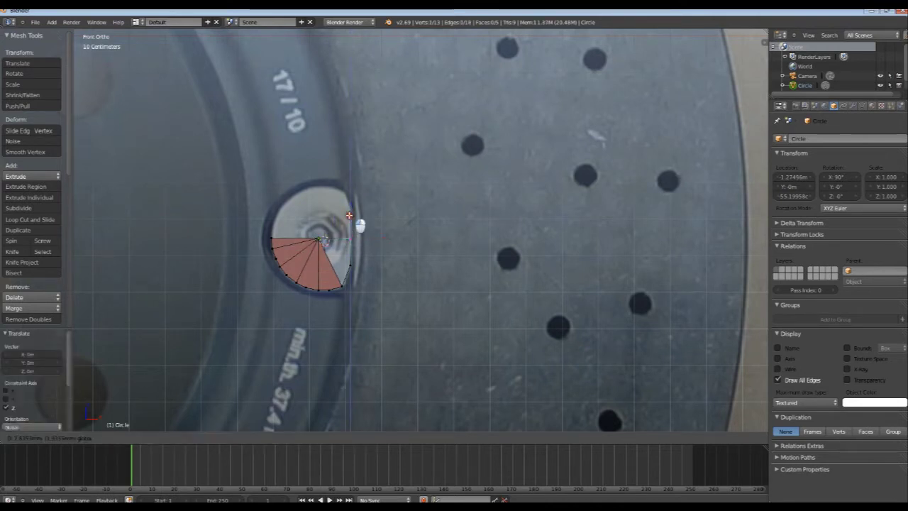
pyautogui.click(349, 214)
# Step: Snap the 3D cursor to the fan's centre vertex and return to Object Mode
pyautogui.press('a')
pyautogui.rightClick(312, 243)
pyautogui.hotkey('shift', 's')
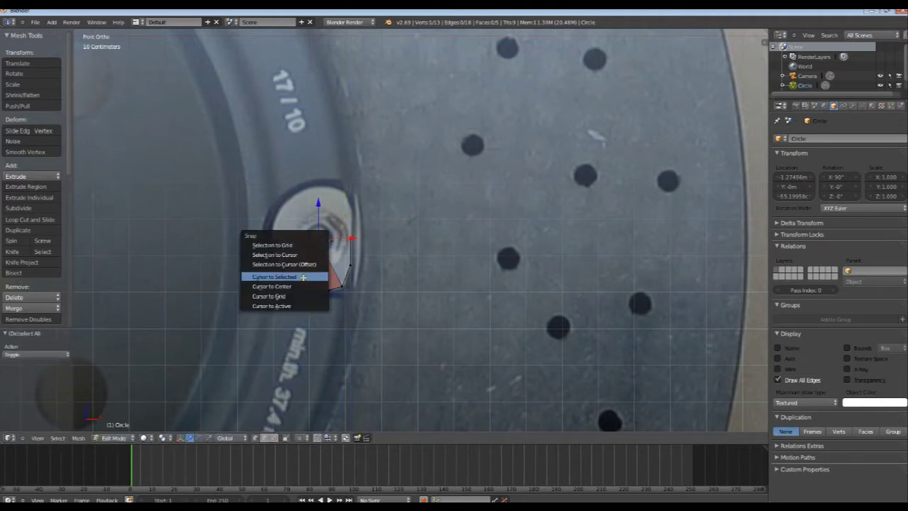
pyautogui.click(303, 277)
pyautogui.press('Tab')
pyautogui.press('Tab')
pyautogui.press('Tab')
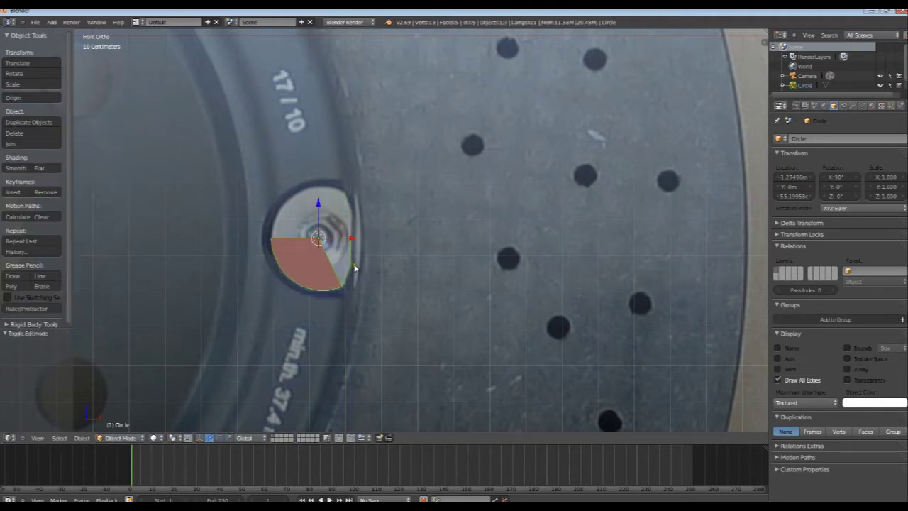
pyautogui.press('Tab')
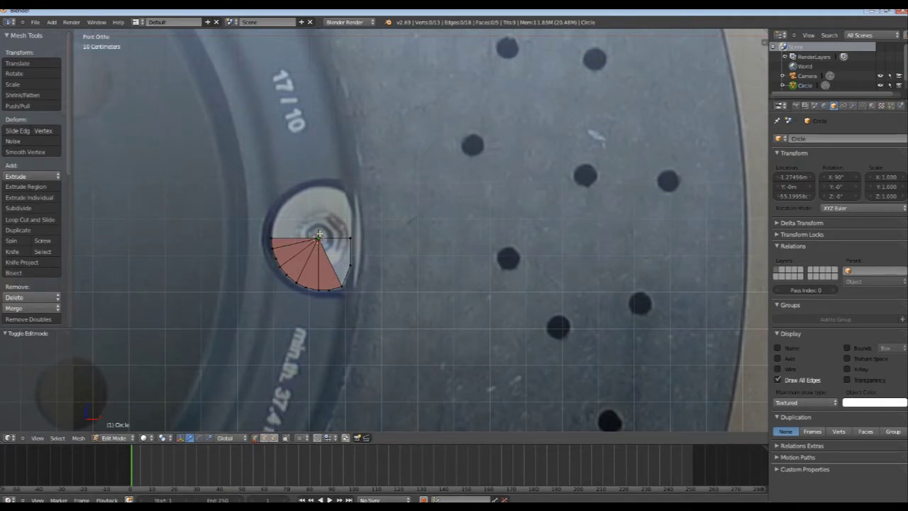
pyautogui.press('a')
pyautogui.press('Tab')
pyautogui.hotkey('shift', 'a')
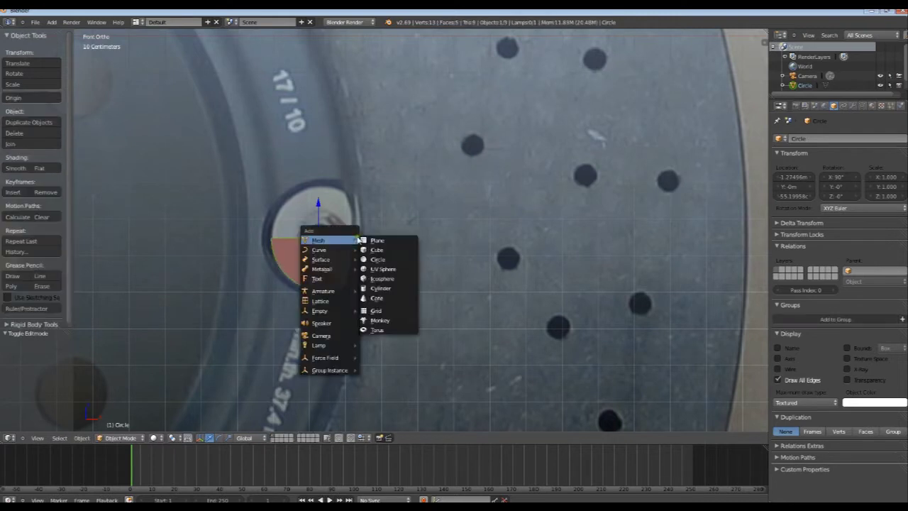
# Step: Add a Mirror modifier to the fan using the Empty, on the Y axis with Clipping
pyautogui.press('Escape')
pyautogui.press('a')
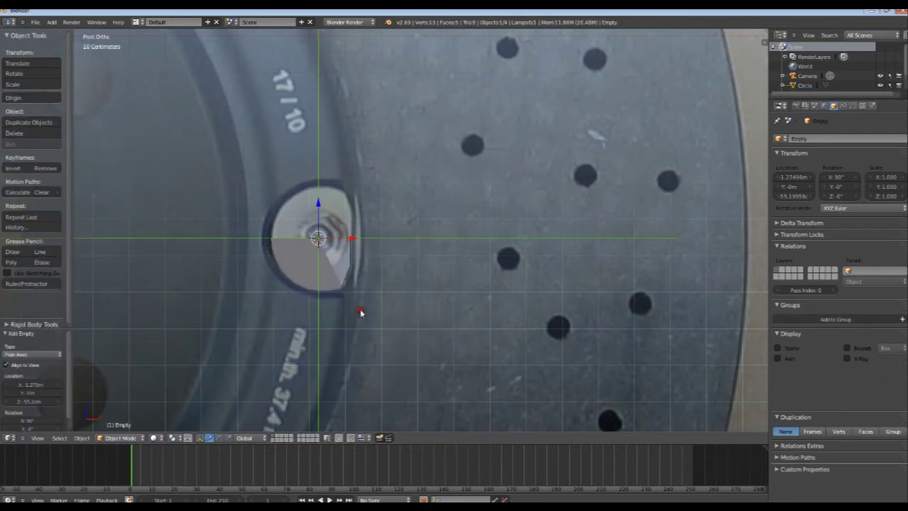
pyautogui.press('a')
pyautogui.click(853, 106)
pyautogui.click(822, 138)
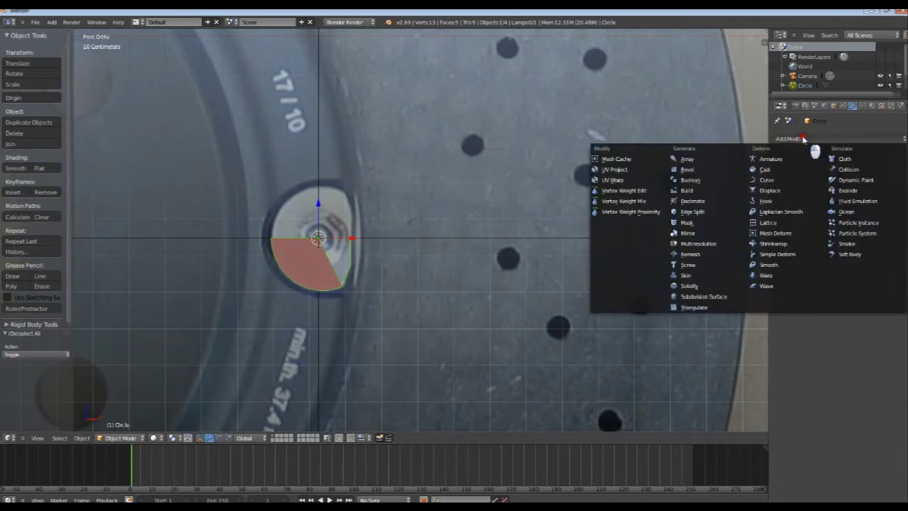
pyautogui.click(677, 234)
pyautogui.click(787, 247)
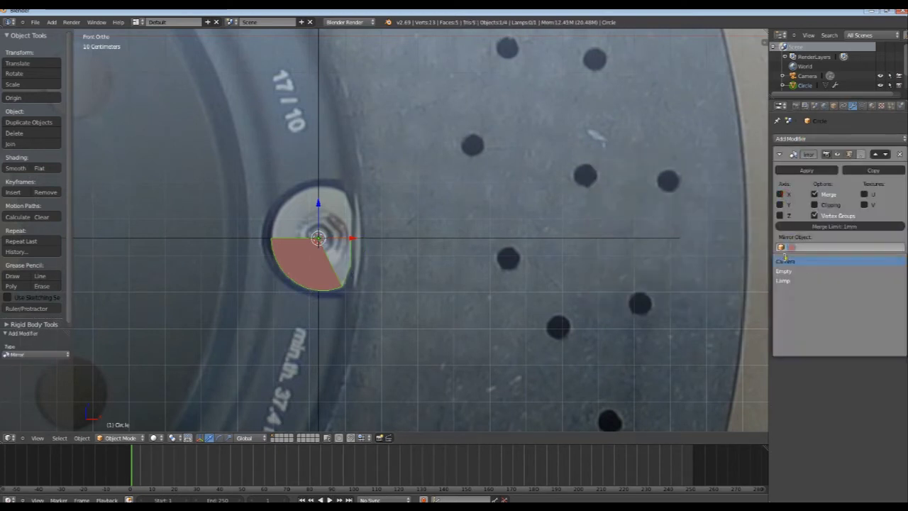
pyautogui.click(786, 264)
pyautogui.click(780, 205)
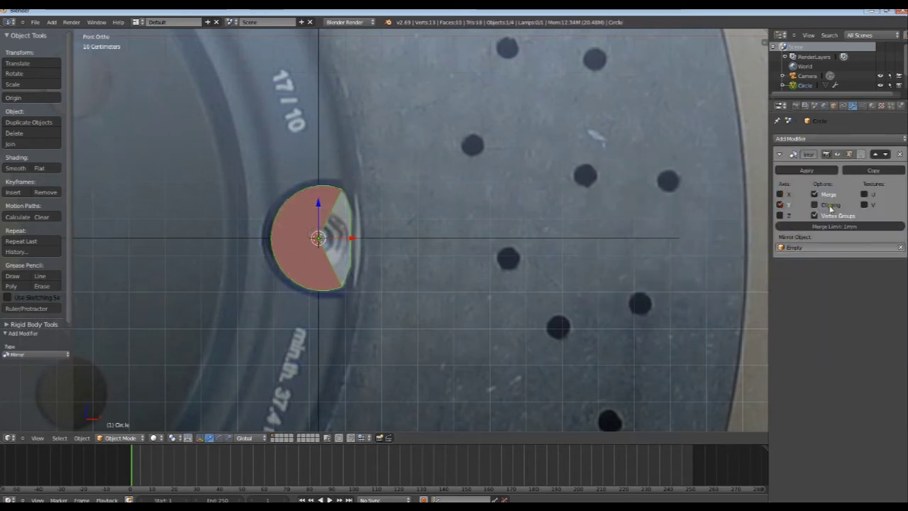
pyautogui.click(814, 205)
# Step: Enter Edit Mode and zoom in on the mirrored plate
pyautogui.press('Tab')
pyautogui.scroll(1, 377, 251)
pyautogui.click(248, 239)
pyautogui.press('a')
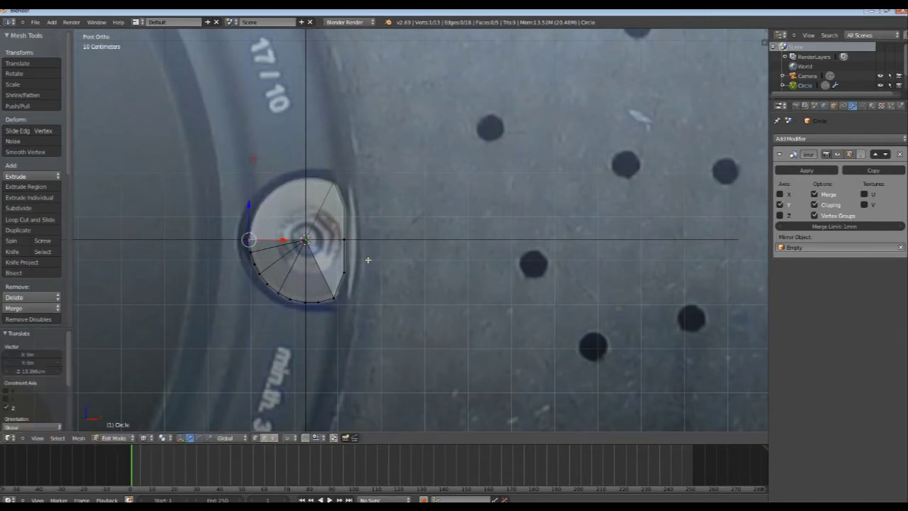
pyautogui.press('a')
pyautogui.scroll(1, 351, 287)
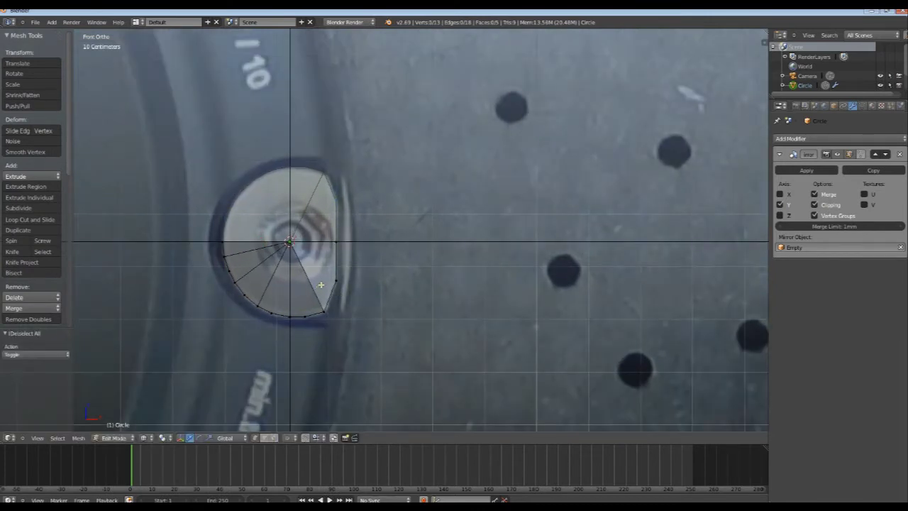
# Step: Add a Subdivision Surface modifier at level 2 to the plate
pyautogui.press('a')
pyautogui.press('a')
pyautogui.press('Tab')
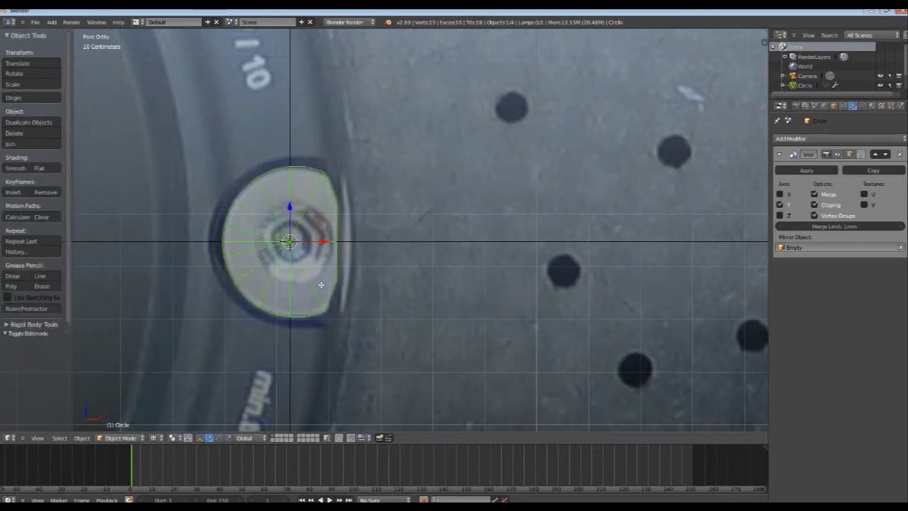
pyautogui.click(839, 138)
pyautogui.click(718, 302)
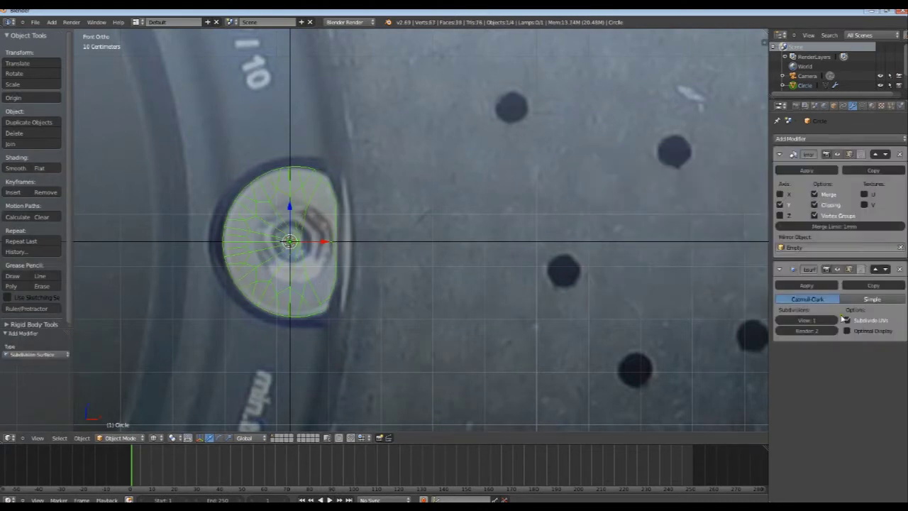
pyautogui.hotkey('ctrl', '2')
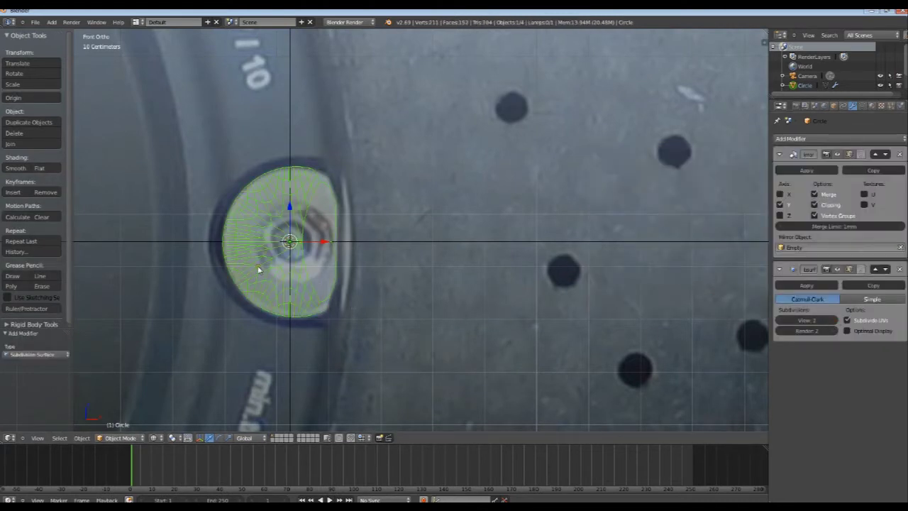
# Step: Select a left-edge vertex and preview the smoothed shape while checking the property tabs
pyautogui.press('Tab')
pyautogui.rightClick(222, 242)
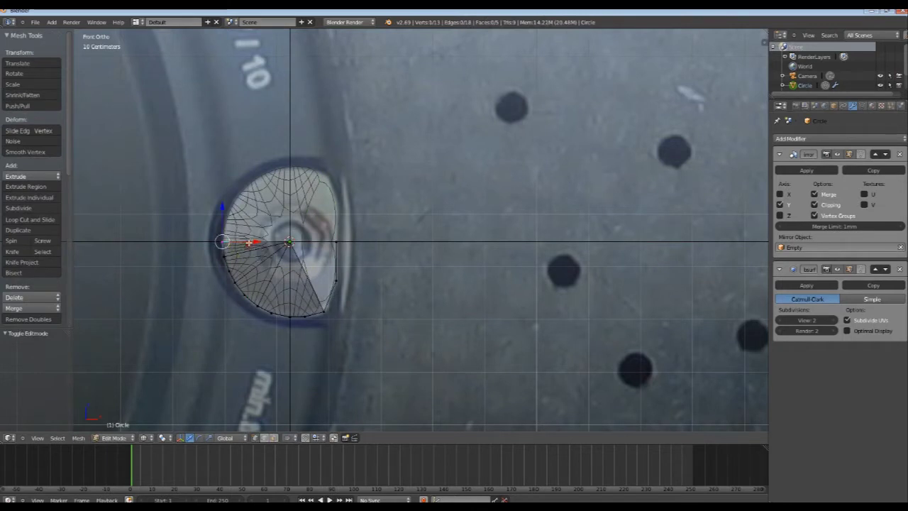
pyautogui.press('Tab')
pyautogui.press('Tab')
pyautogui.rightClick(223, 242)
pyautogui.press('Tab')
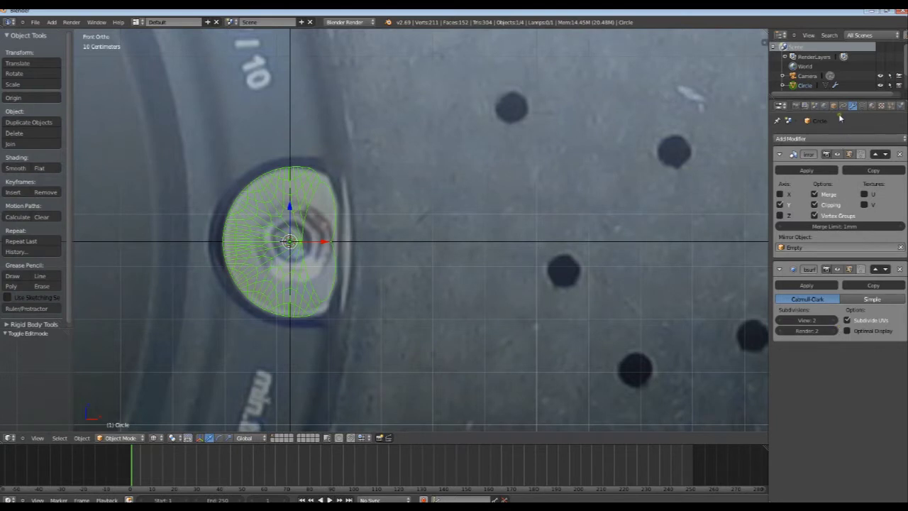
pyautogui.click(834, 105)
pyautogui.click(847, 107)
pyautogui.click(846, 333)
pyautogui.click(834, 106)
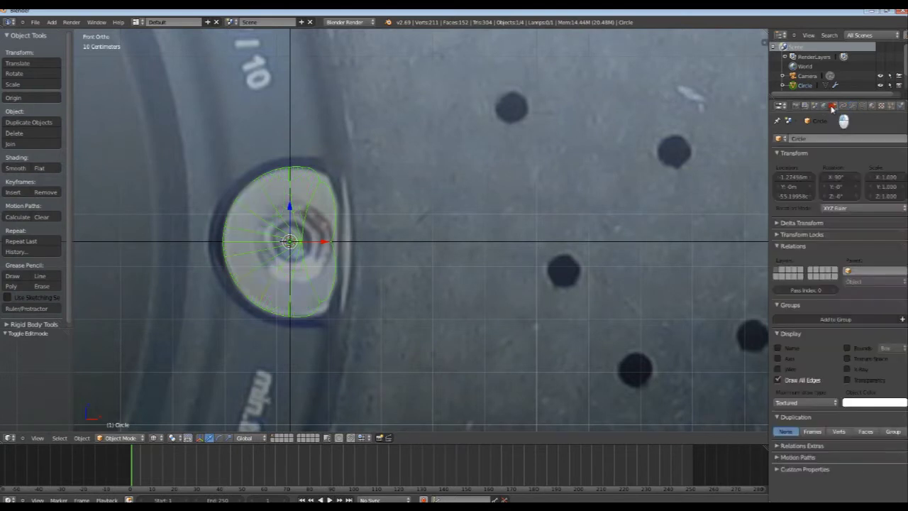
# Step: Shift the mesh along X to fit the hole and view the smoothed plate
pyautogui.press('Tab')
pyautogui.press('a')
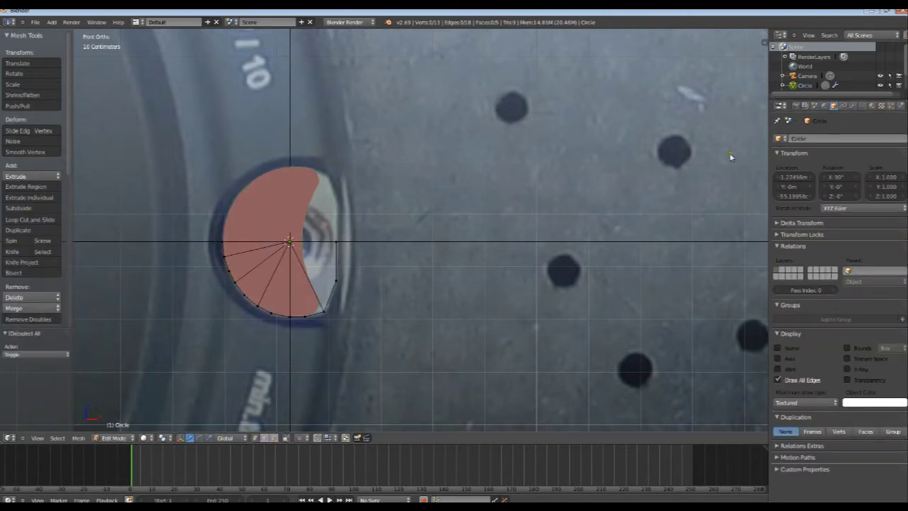
pyautogui.click(851, 105)
pyautogui.press('a')
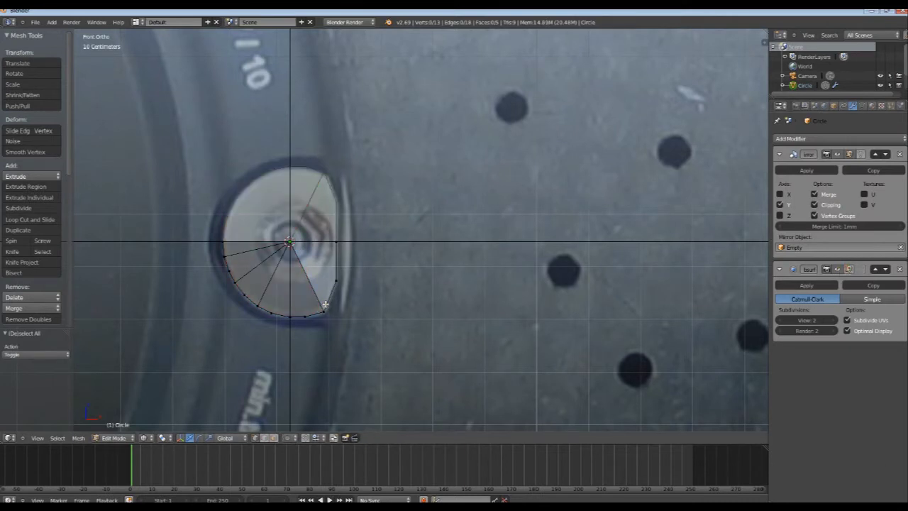
pyautogui.press('a')
pyautogui.moveTo(331, 316); pyautogui.dragTo(331, 316)
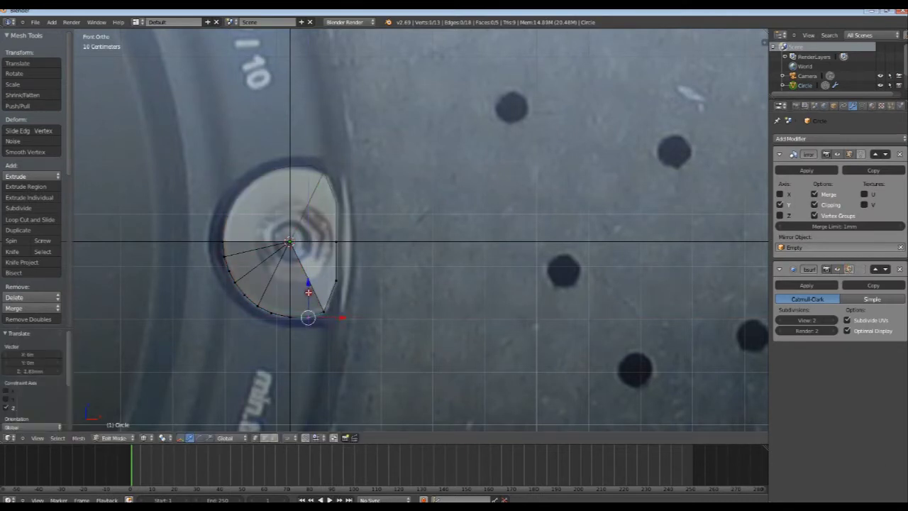
pyautogui.press('Tab')
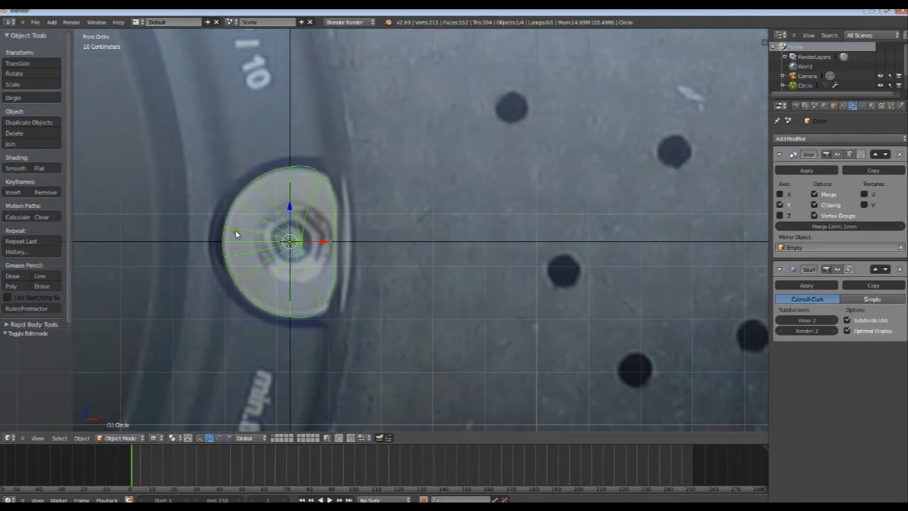
pyautogui.press('Tab')
# Step: Shift the plate's left-edge vertices along X, checking the smoothed shape in Object Mode
pyautogui.press('a')
pyautogui.rightClick(226, 255)
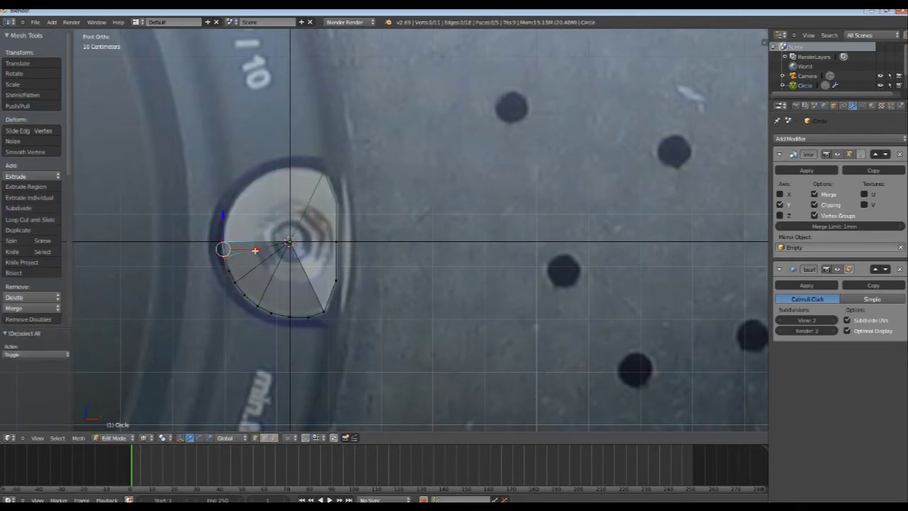
pyautogui.moveTo(254, 249); pyautogui.dragTo(267, 260)
pyautogui.press('Tab')
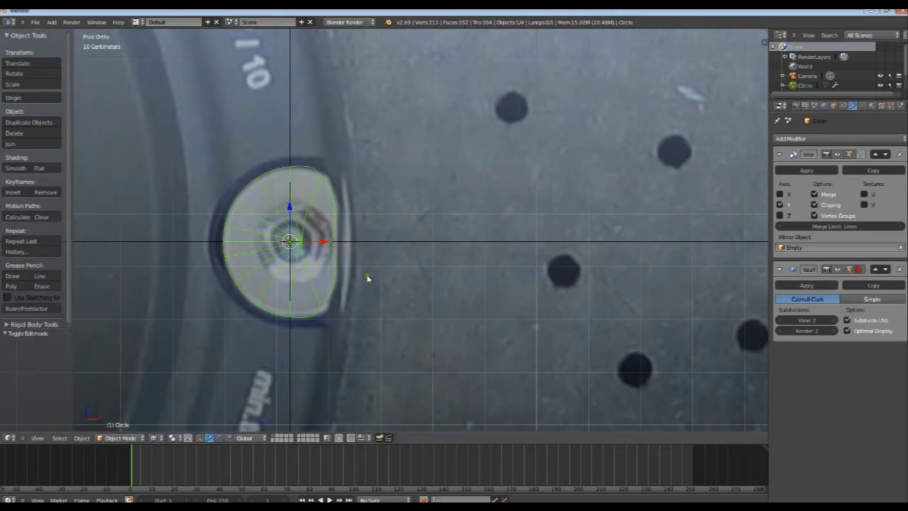
pyautogui.press('Tab')
pyautogui.moveTo(252, 247); pyautogui.dragTo(267, 258)
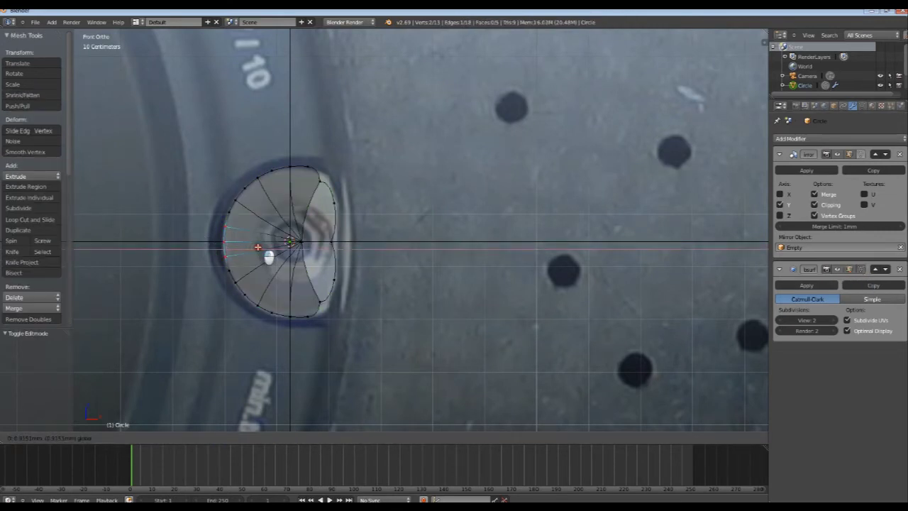
pyautogui.press('Tab')
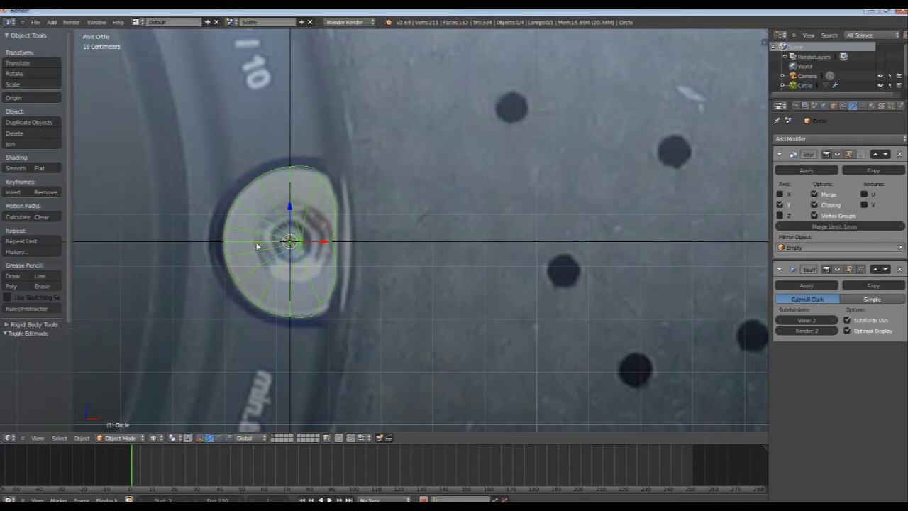
# Step: Fill the missing right-hand wedge of the fan with a new face
pyautogui.press('Tab')
pyautogui.press('a')
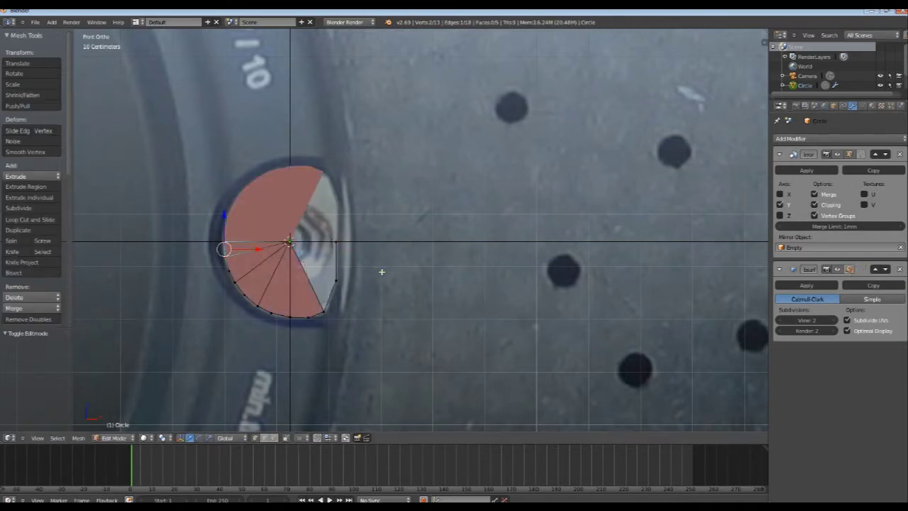
pyautogui.rightClick(311, 280)
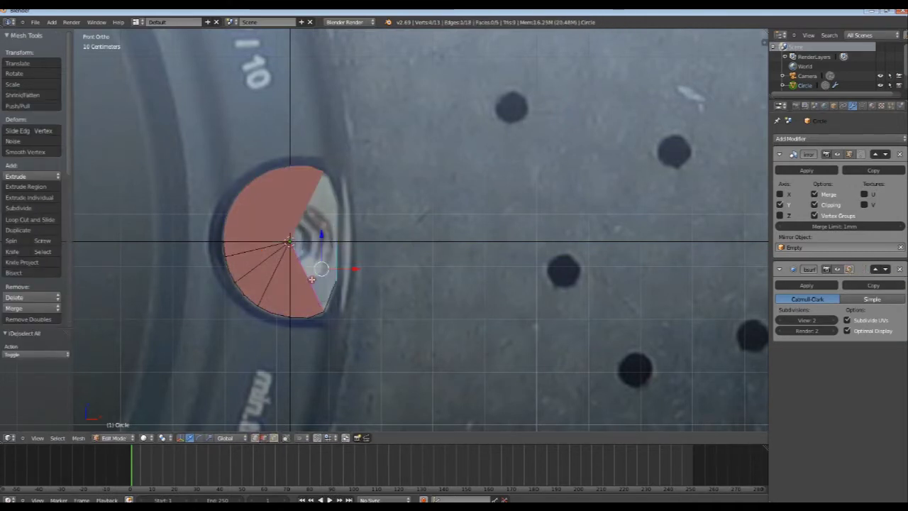
pyautogui.press('f')
pyautogui.press('a')
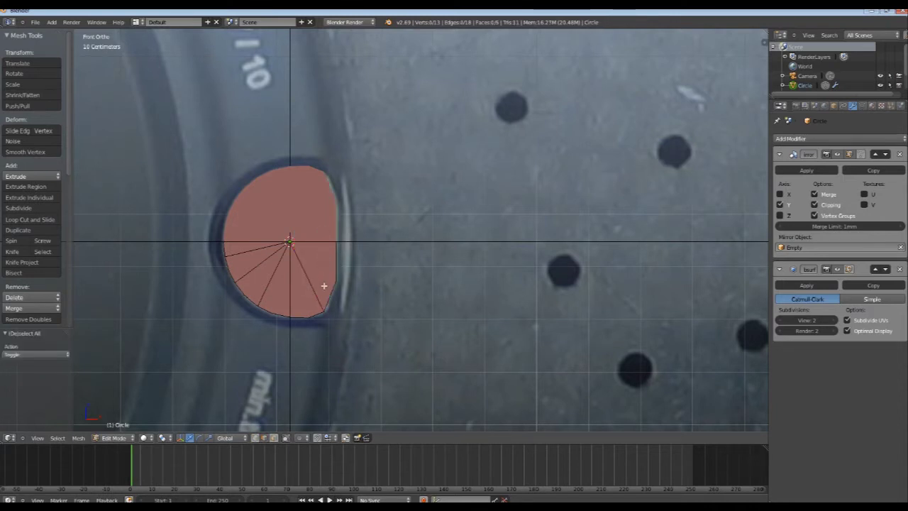
# Step: In edge select mode, select the outer rim edges along the plate's lower outline
pyautogui.click(255, 437)
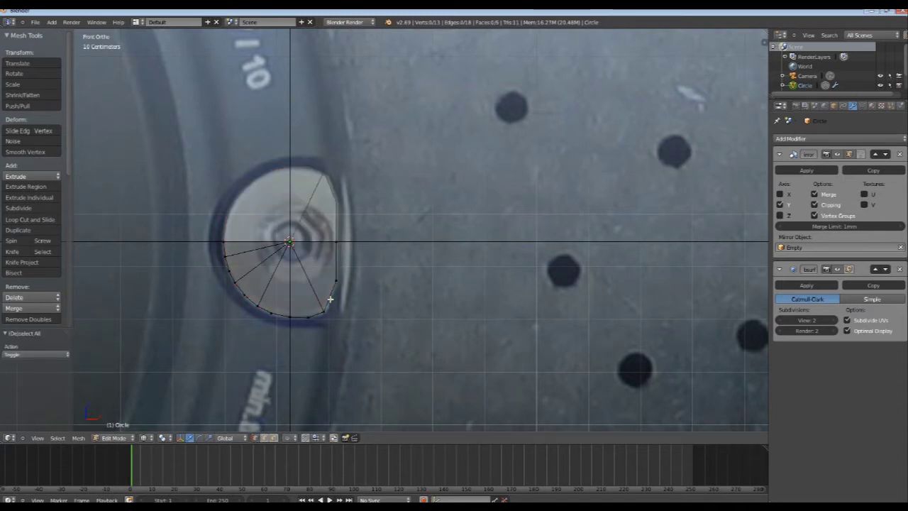
pyautogui.rightClick(318, 317)
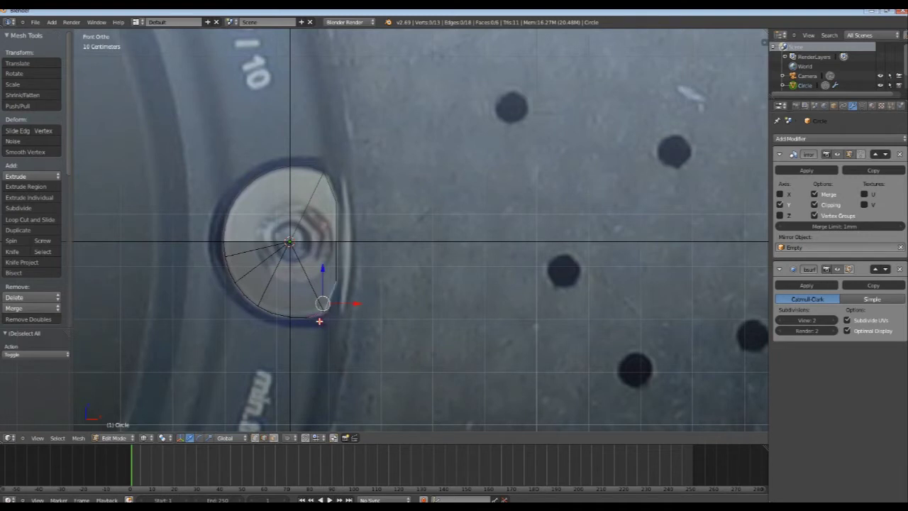
pyautogui.rightClick(215, 251)
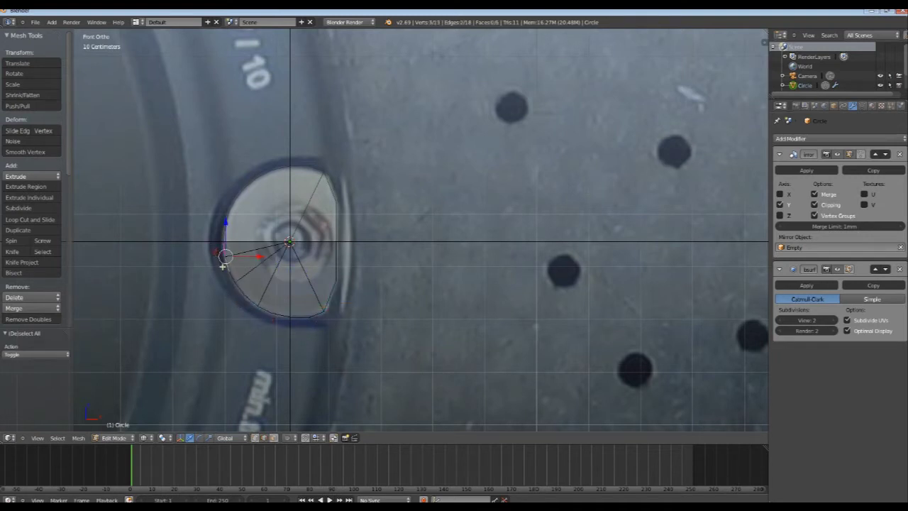
pyautogui.keyDown('shift'); pyautogui.rightClick(237, 292); pyautogui.keyUp('shift')
pyautogui.keyDown('shift'); pyautogui.rightClick(237, 292); pyautogui.keyUp('shift')
pyautogui.keyDown('shift'); pyautogui.rightClick(258, 315); pyautogui.keyUp('shift')
pyautogui.keyDown('shift'); pyautogui.rightClick(276, 316); pyautogui.keyUp('shift')
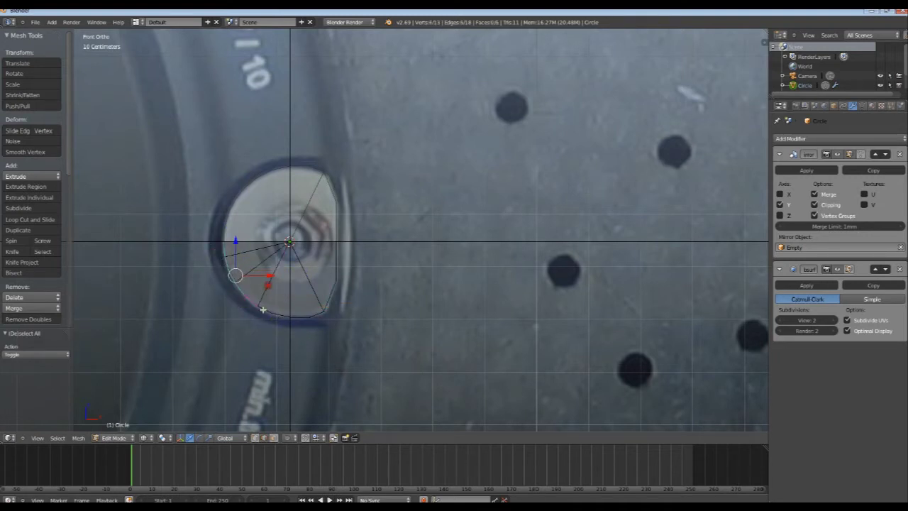
pyautogui.keyDown('shift'); pyautogui.rightClick(287, 319); pyautogui.keyUp('shift')
pyautogui.keyDown('shift'); pyautogui.rightClick(328, 309); pyautogui.keyUp('shift')
pyautogui.keyDown('shift'); pyautogui.rightClick(338, 270); pyautogui.keyUp('shift')
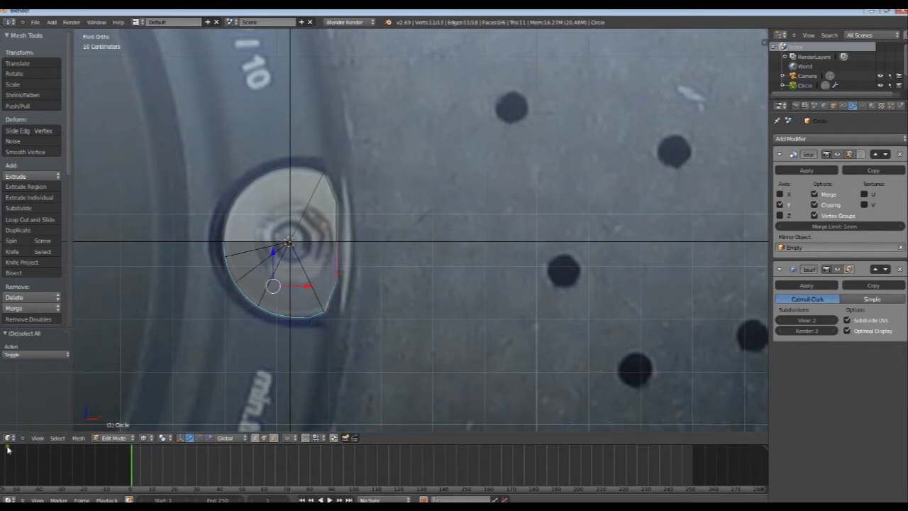
# Step: Split the 3D view, with a solid-shaded perspective view of the plate below
pyautogui.moveTo(2, 441); pyautogui.dragTo(7, 250)
pyautogui.scroll(-2, 223, 360)
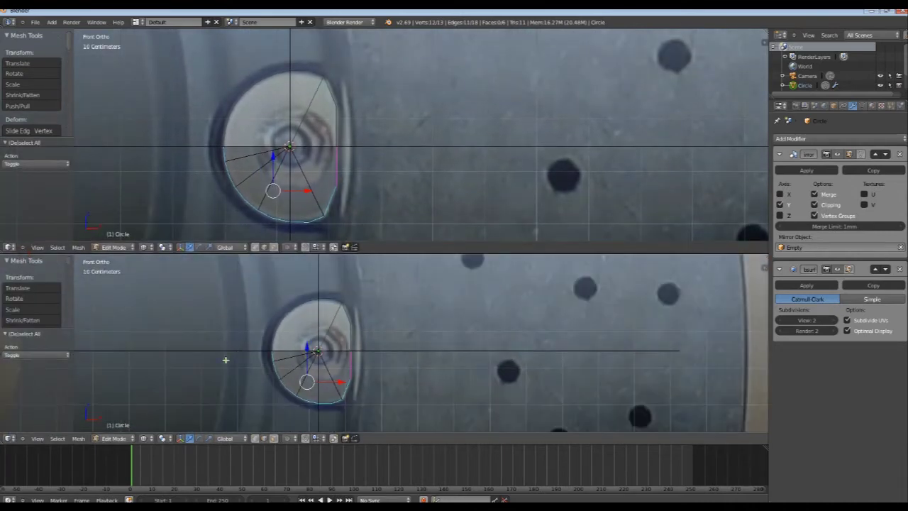
pyautogui.press('KP_5')
pyautogui.moveTo(237, 354)
pyautogui.mouseDown(button='middle')
pyautogui.moveTo(314, 367)
pyautogui.moveTo(387, 343)
pyautogui.mouseUp(button='middle')
pyautogui.scroll(5, 387, 343)
pyautogui.press('z')
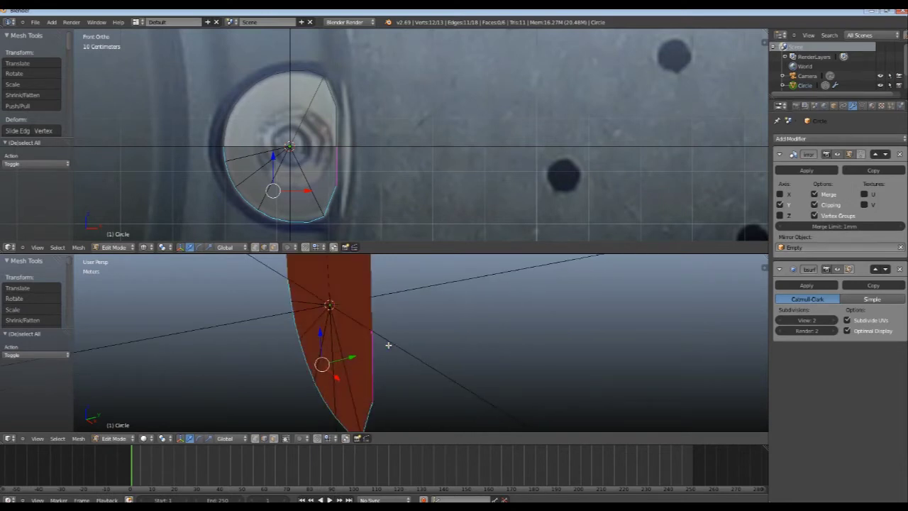
# Step: Extrude the selected rim edges to give the plate a thin side
pyautogui.press('e')
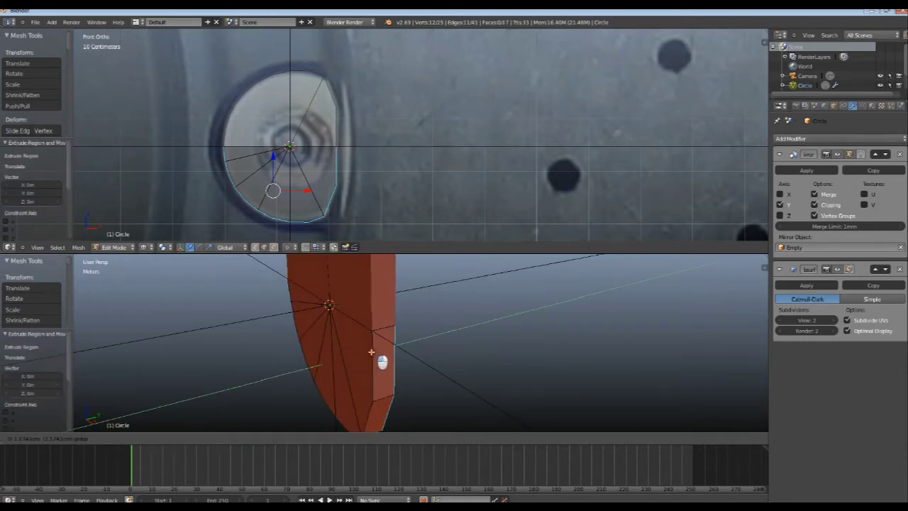
pyautogui.press('Tab')
pyautogui.press('Tab')
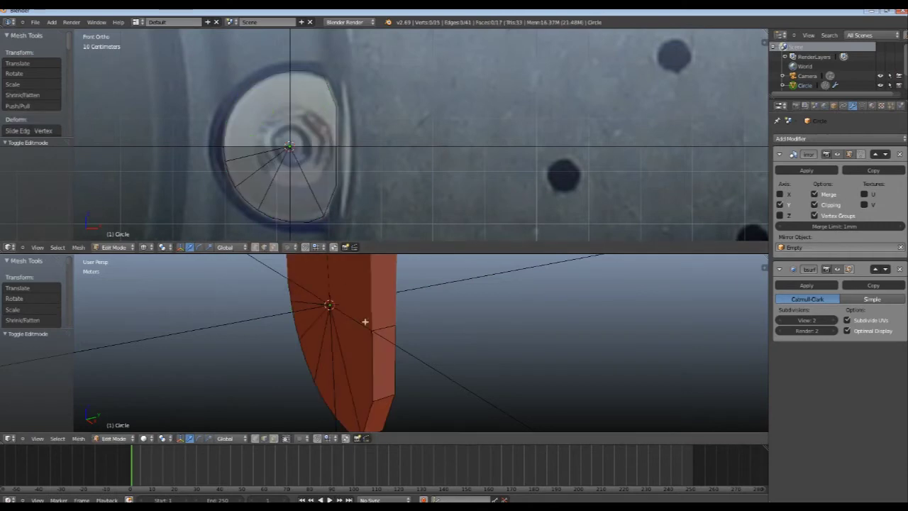
pyautogui.moveTo(365, 320)
pyautogui.mouseDown(button='middle')
pyautogui.moveTo(417, 299)
pyautogui.moveTo(373, 389)
pyautogui.moveTo(413, 349)
pyautogui.mouseUp(button='middle')
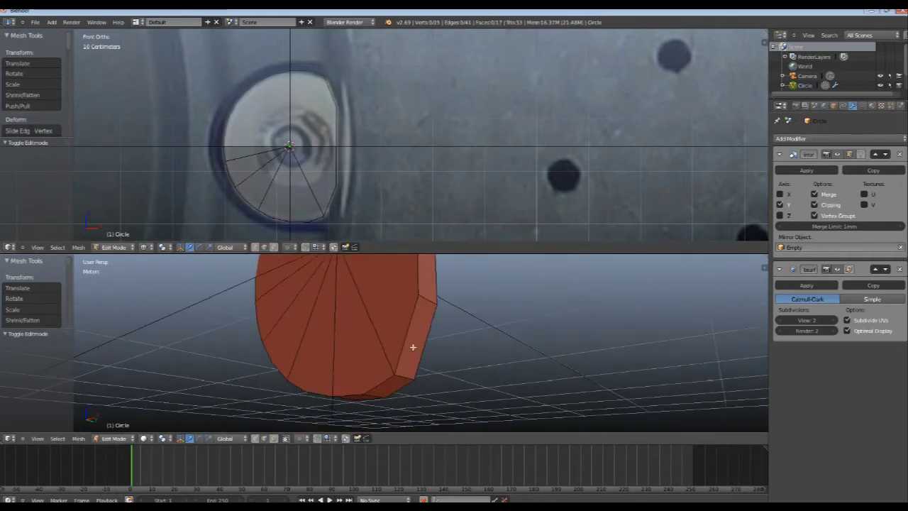
# Step: Bevel two corner vertices of the extruded side with the W specials Bevel
pyautogui.rightClick(403, 377)
pyautogui.keyDown('shift'); pyautogui.rightClick(424, 302); pyautogui.keyUp('shift')
pyautogui.press('w')
pyautogui.click(587, 402)
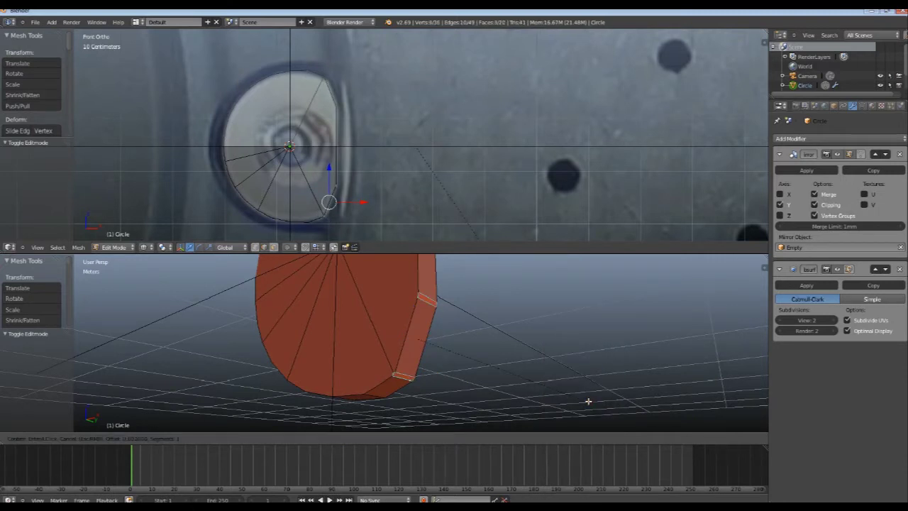
pyautogui.rightClick(588, 402)
pyautogui.press('w')
pyautogui.click(588, 401)
pyautogui.click(580, 420)
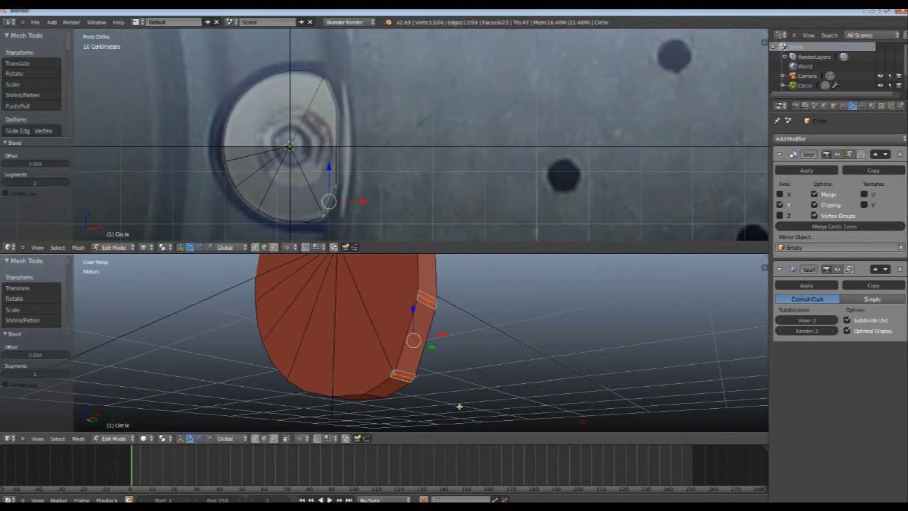
pyautogui.press('a')
pyautogui.click(253, 438)
# Step: Delete the stray vertex at the plate's lower-right corner
pyautogui.scroll(3, 380, 319)
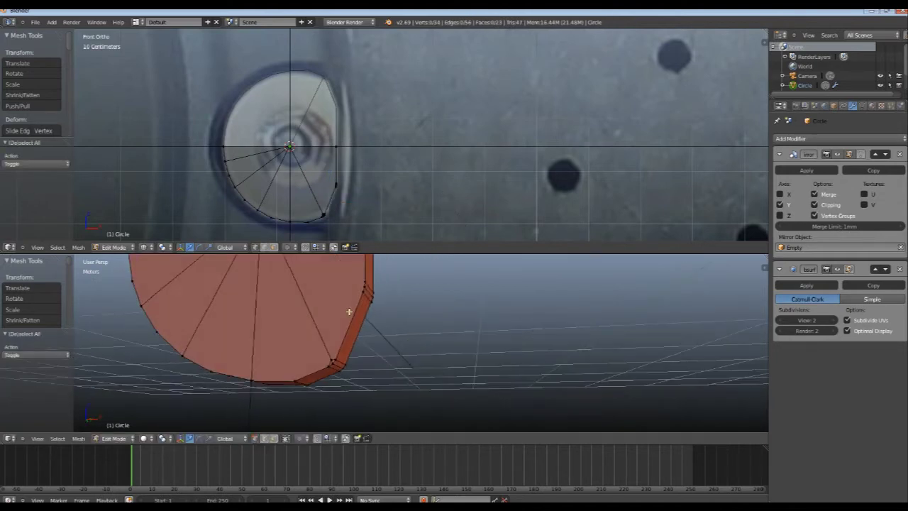
pyautogui.scroll(2, 348, 310)
pyautogui.scroll(1, 320, 163)
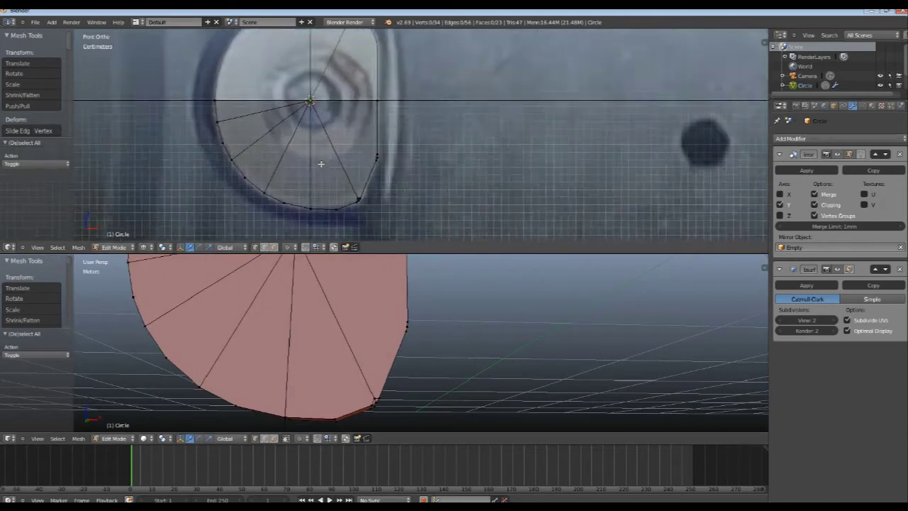
pyautogui.scroll(2, 366, 101)
pyautogui.scroll(2, 364, 136)
pyautogui.press('t')
pyautogui.press('t')
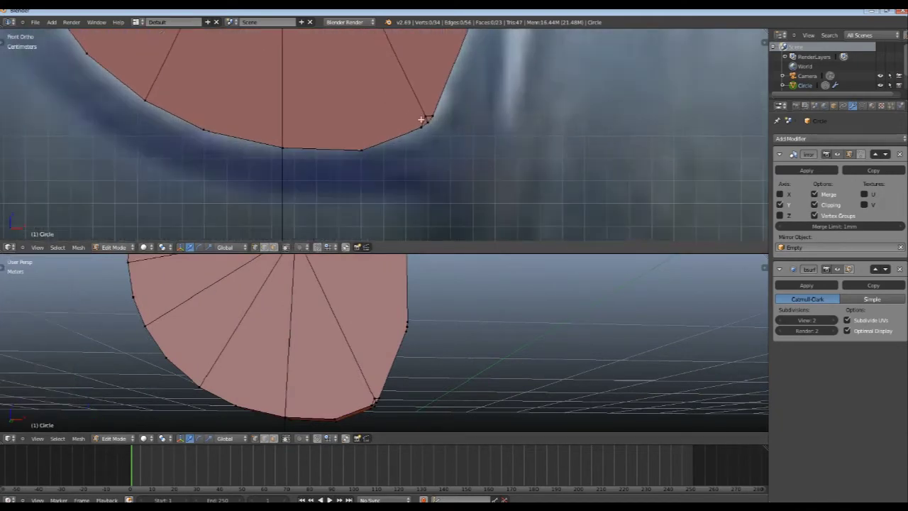
pyautogui.scroll(2, 376, 141)
pyautogui.keyDown('shift'); pyautogui.moveTo(383, 96); pyautogui.dragTo(383, 166, button='middle'); pyautogui.keyUp('shift')
pyautogui.scroll(-1, 383, 167)
pyautogui.scroll(1, 373, 130)
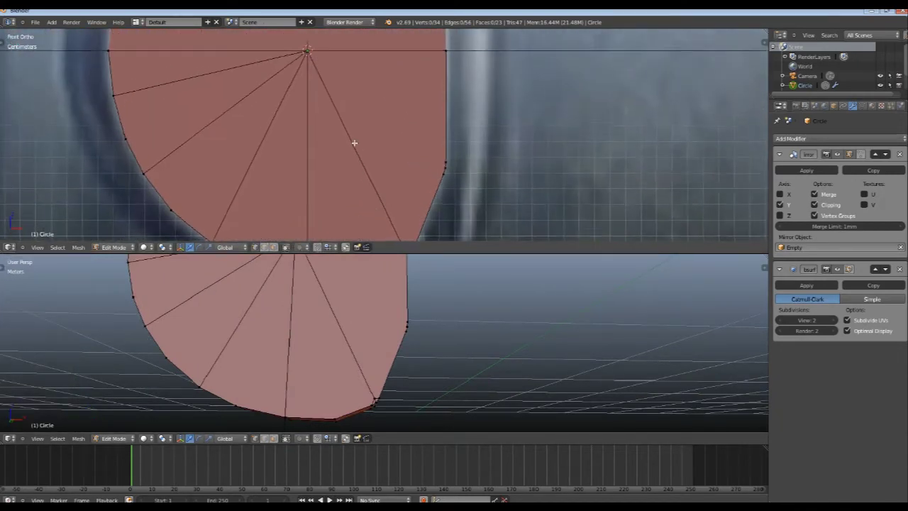
pyautogui.scroll(-2, 355, 142)
pyautogui.scroll(1, 354, 152)
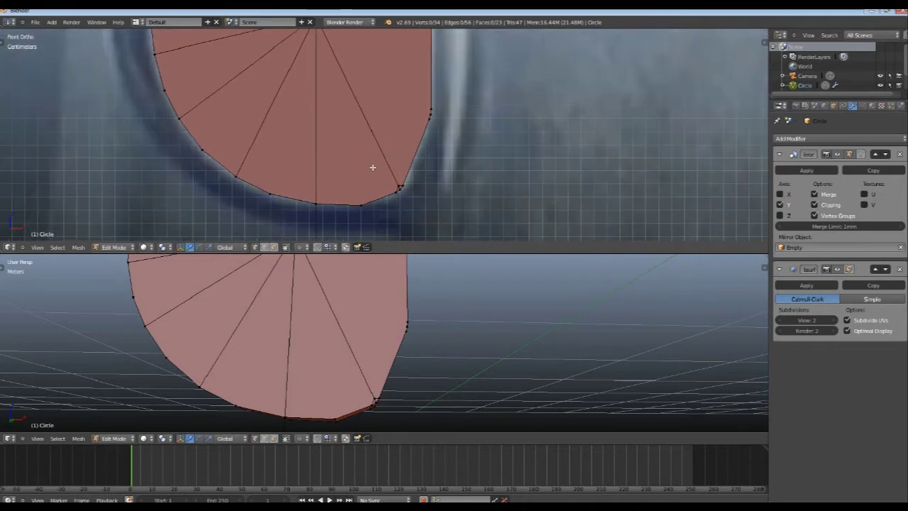
pyautogui.rightClick(400, 186)
pyautogui.scroll(3, 399, 187)
pyautogui.scroll(2, 440, 106)
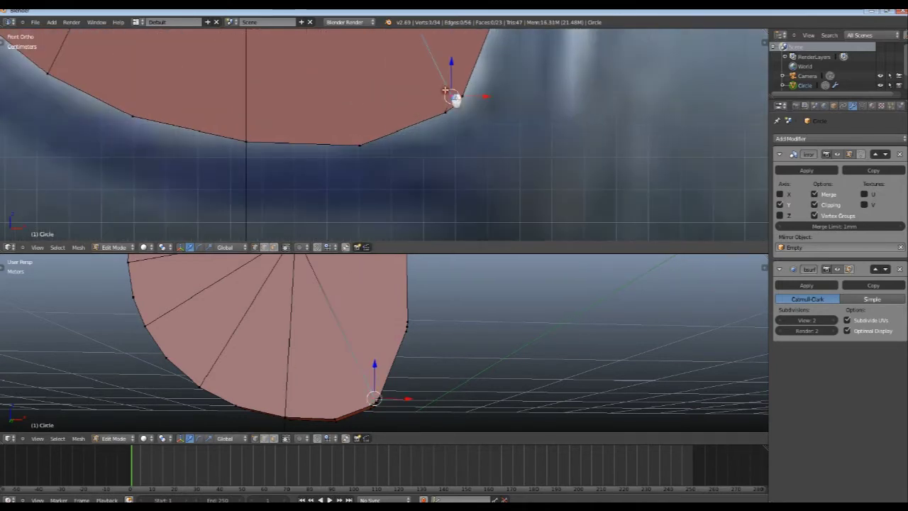
pyautogui.press('x')
pyautogui.click(427, 119)
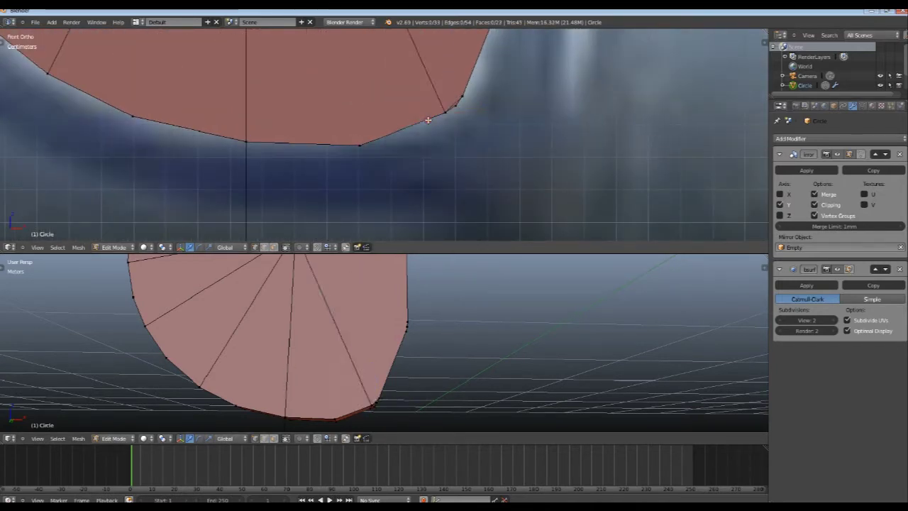
# Step: Dissolve the edge between two neighbouring vertices on the lower-right edge
pyautogui.rightClick(455, 105)
pyautogui.keyDown('shift'); pyautogui.rightClick(445, 112); pyautogui.keyUp('shift')
pyautogui.press('x')
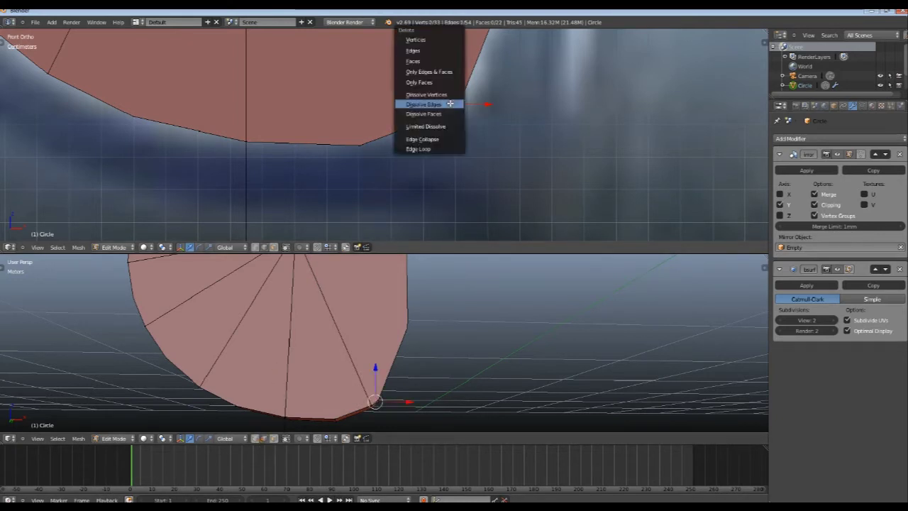
pyautogui.click(450, 104)
pyautogui.scroll(4, 408, 91)
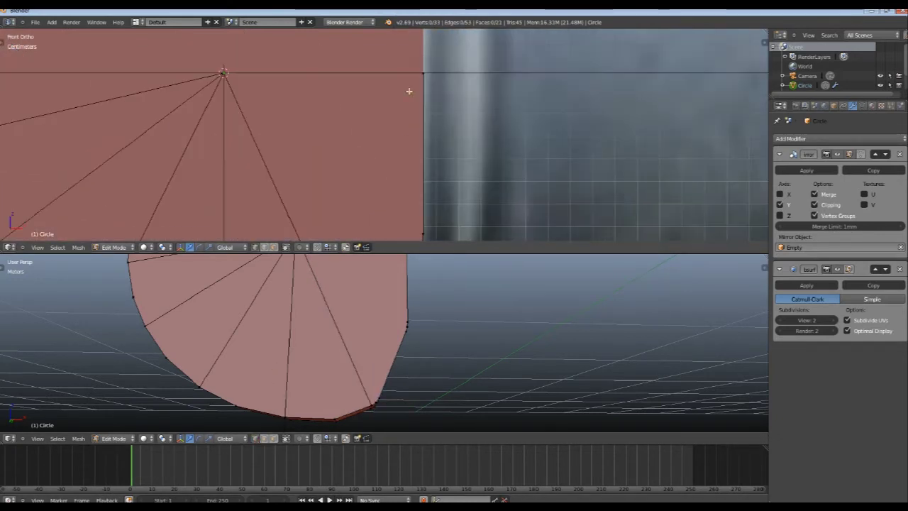
pyautogui.scroll(-3, 411, 92)
pyautogui.scroll(-1, 418, 96)
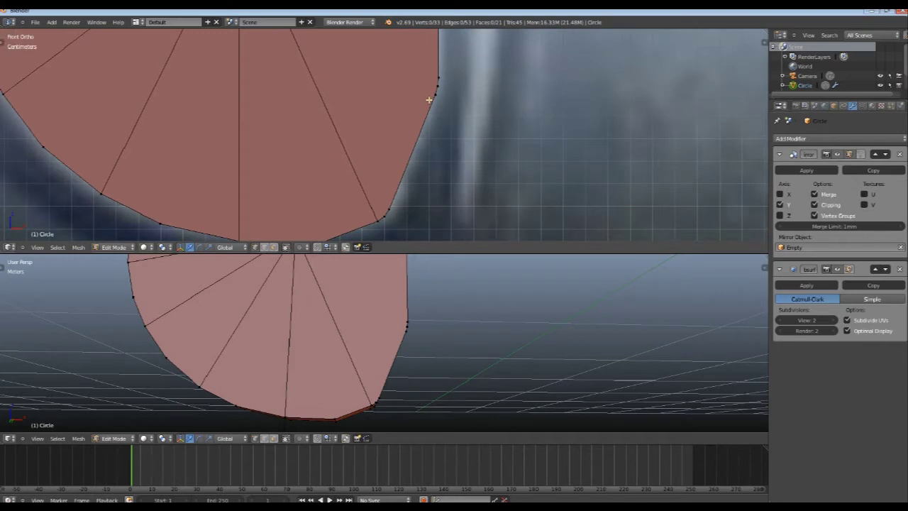
# Step: Dissolve the inner edge running from the plate's centre vertex to its right-side vertex
pyautogui.press('Tab')
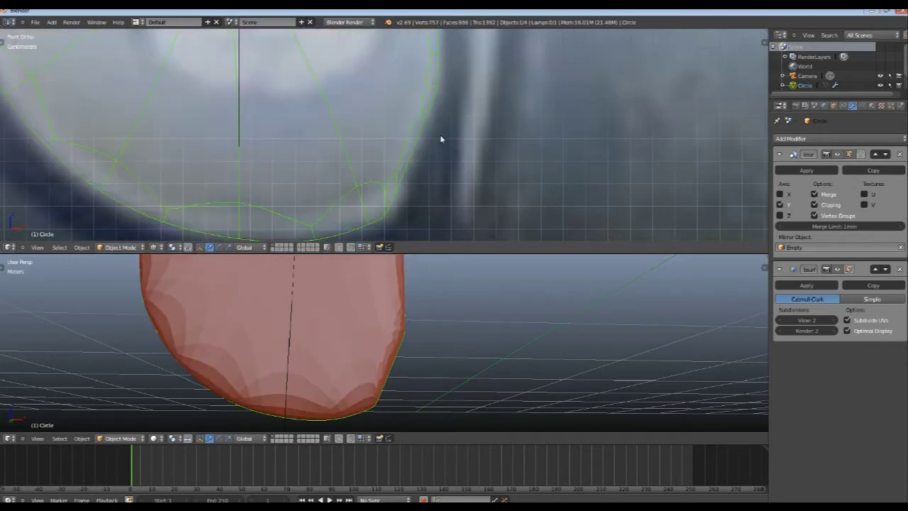
pyautogui.press('Tab')
pyautogui.press('z')
pyautogui.scroll(-1, 361, 156)
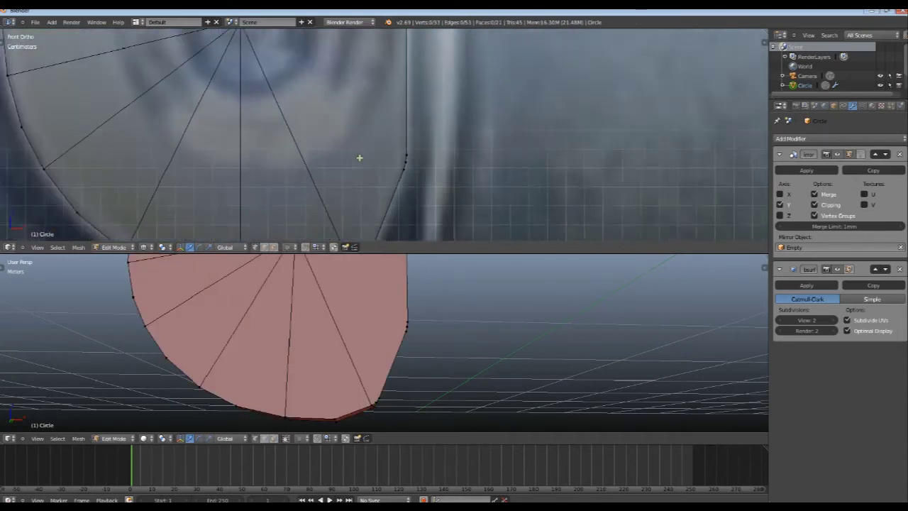
pyautogui.scroll(-1, 364, 176)
pyautogui.scroll(-1, 359, 149)
pyautogui.scroll(1, 358, 153)
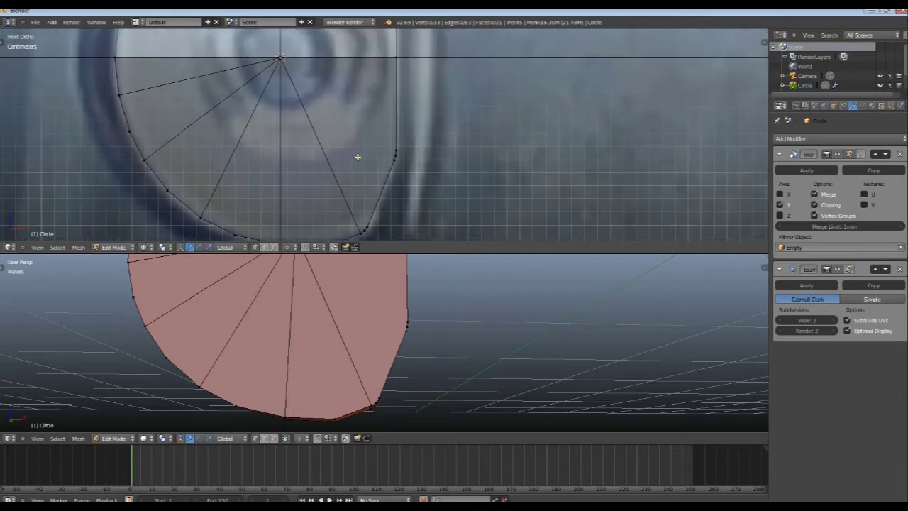
pyautogui.rightClick(388, 153)
pyautogui.keyDown('shift'); pyautogui.rightClick(281, 58); pyautogui.keyUp('shift')
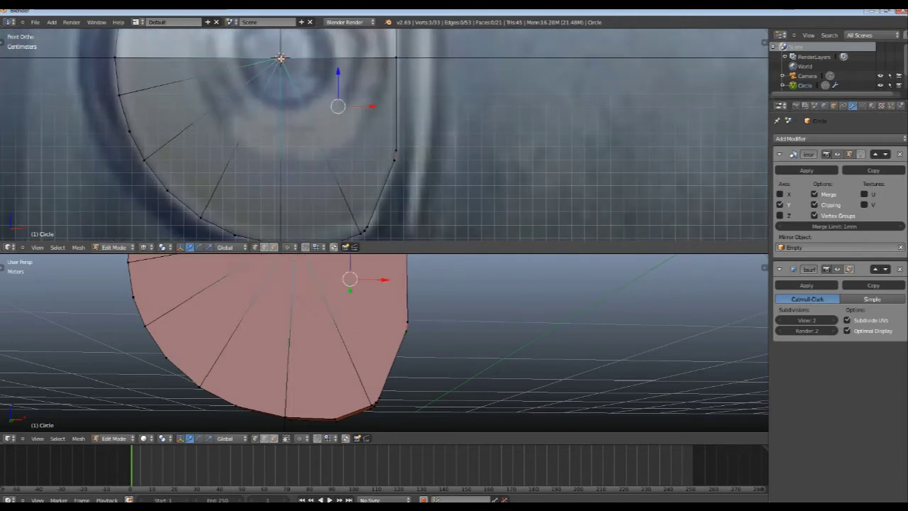
pyautogui.press('a')
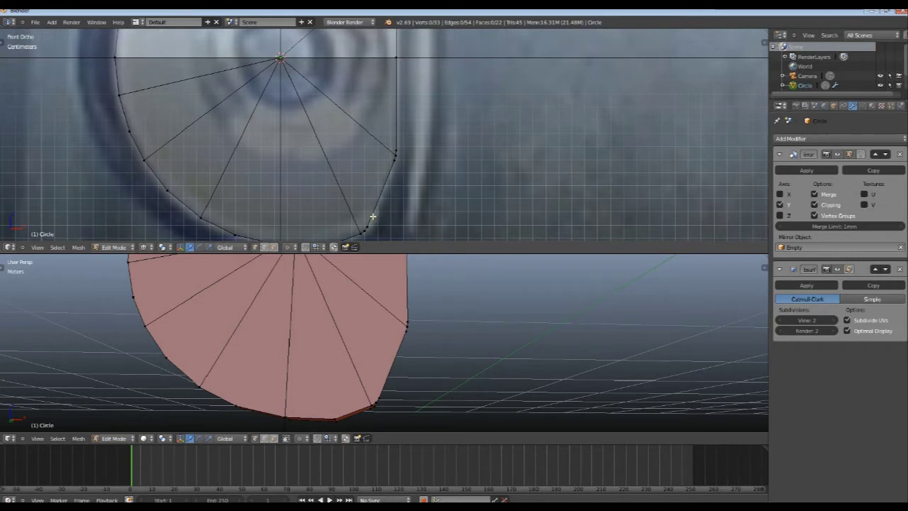
pyautogui.rightClick(372, 135)
pyautogui.press('x')
pyautogui.click(319, 127)
pyautogui.press('a')
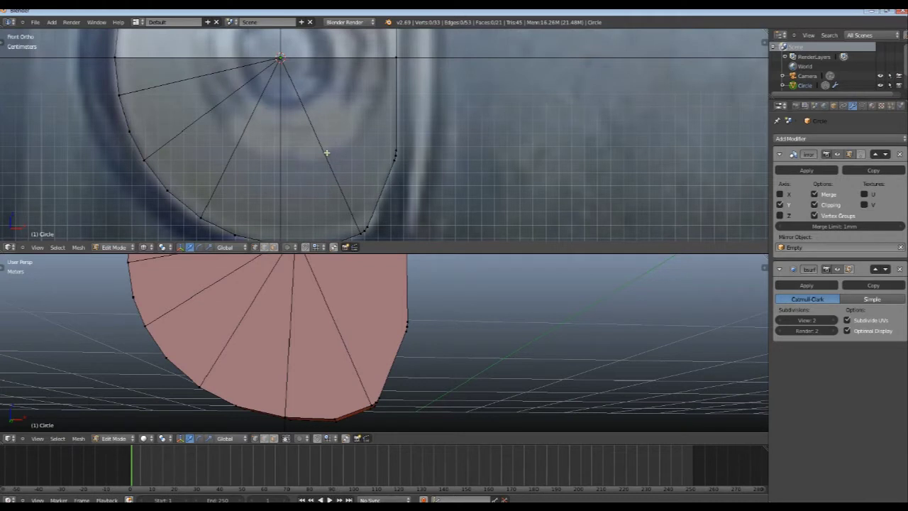
# Step: Knife-cut a new edge across the plate's right side, plus a vertical cut from the top edge
pyautogui.press('k')
pyautogui.click(324, 149)
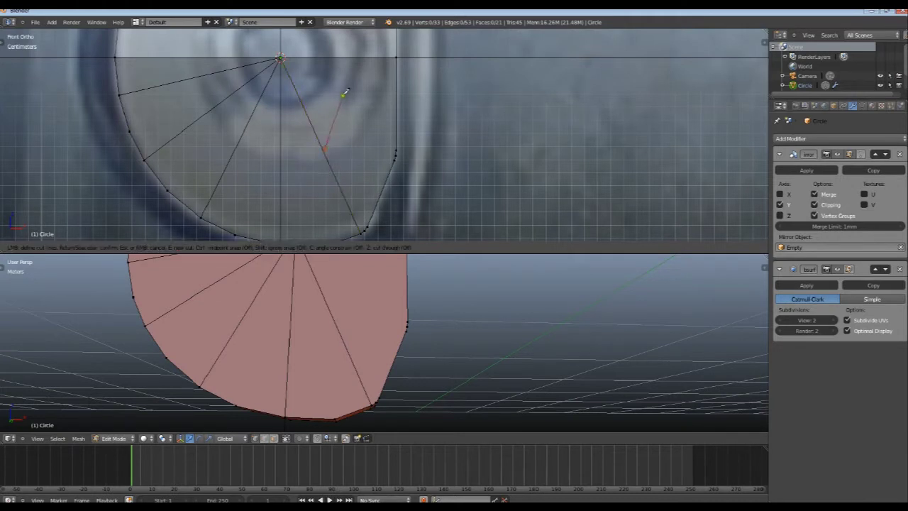
pyautogui.click(341, 94)
pyautogui.click(395, 93)
pyautogui.press('Return')
pyautogui.press('a')
pyautogui.rightClick(343, 95)
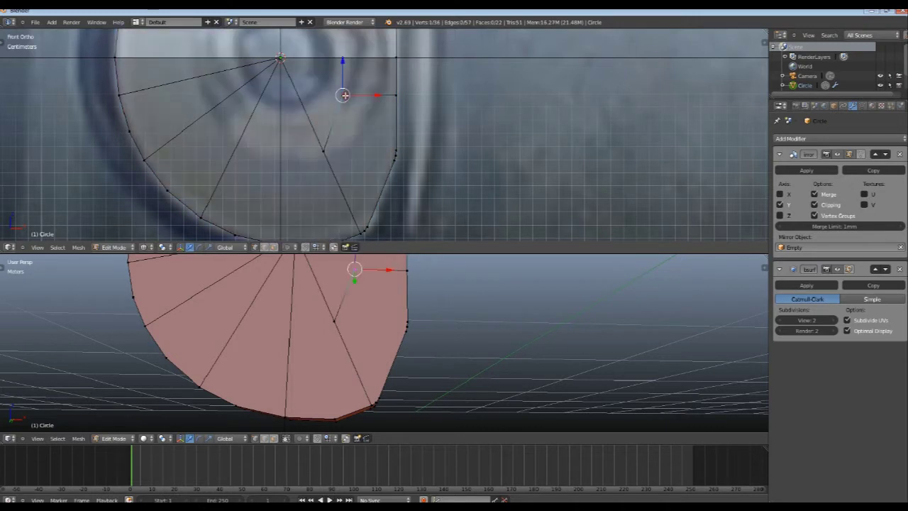
pyautogui.press('k')
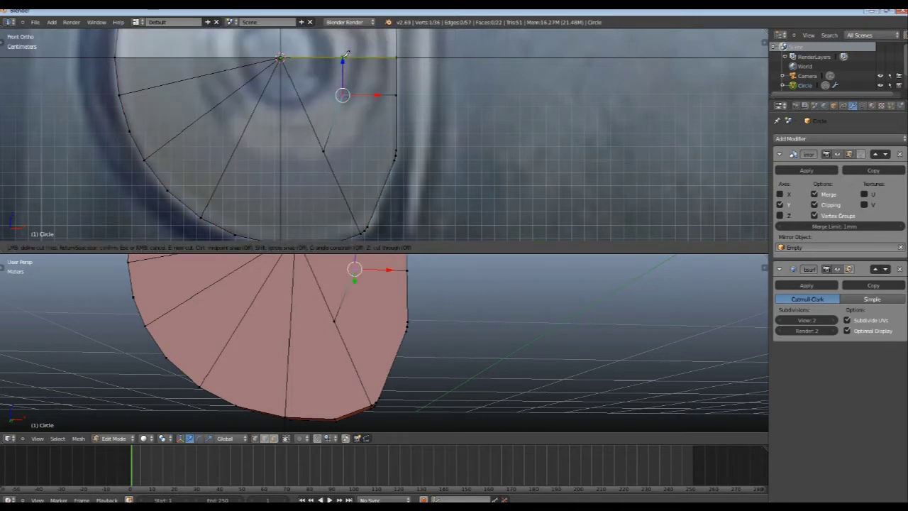
pyautogui.click(346, 55)
pyautogui.press('Return')
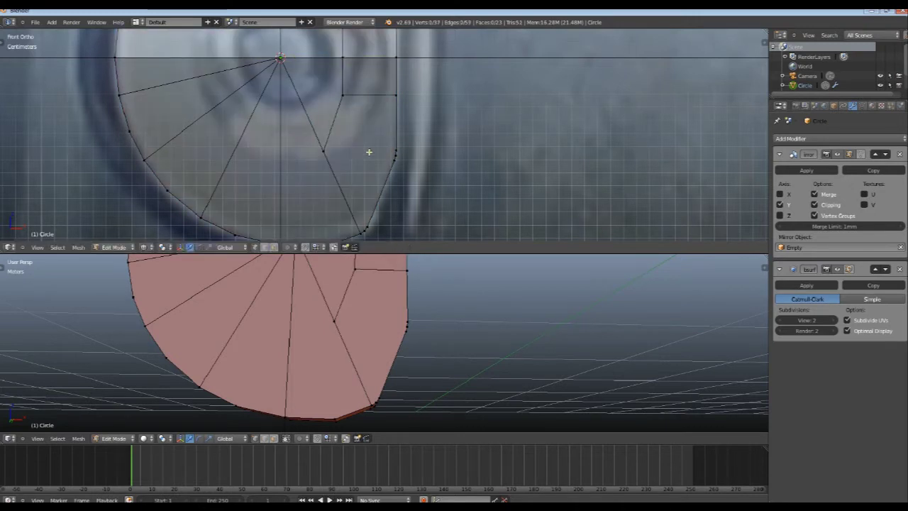
# Step: Join the right outline vertex to the new cut vertex and to the inner diagonal vertex
pyautogui.rightClick(395, 152)
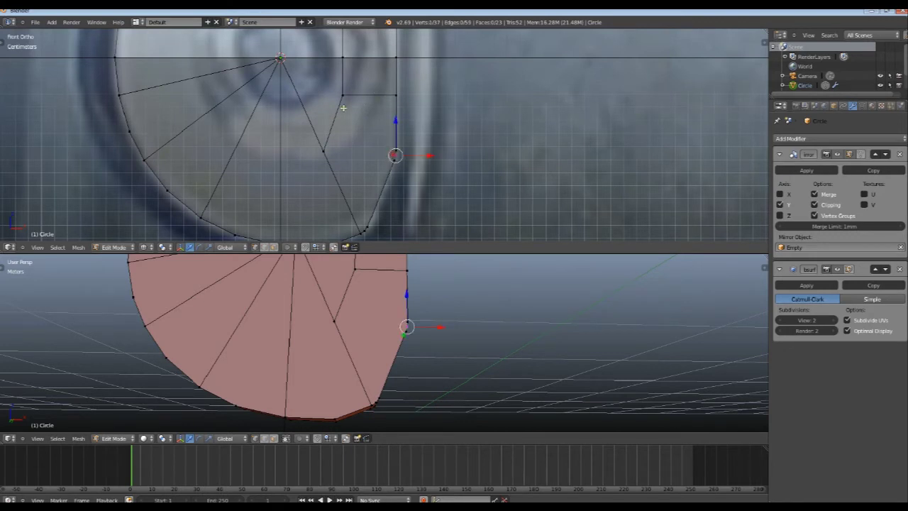
pyautogui.keyDown('shift'); pyautogui.rightClick(341, 96); pyautogui.keyUp('shift')
pyautogui.press('j')
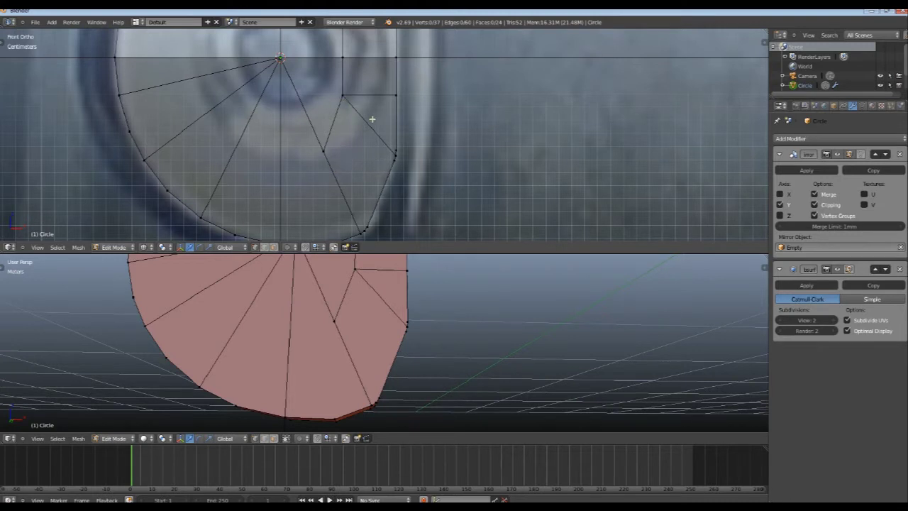
pyautogui.rightClick(324, 151)
pyautogui.keyDown('shift'); pyautogui.rightClick(395, 156); pyautogui.keyUp('shift')
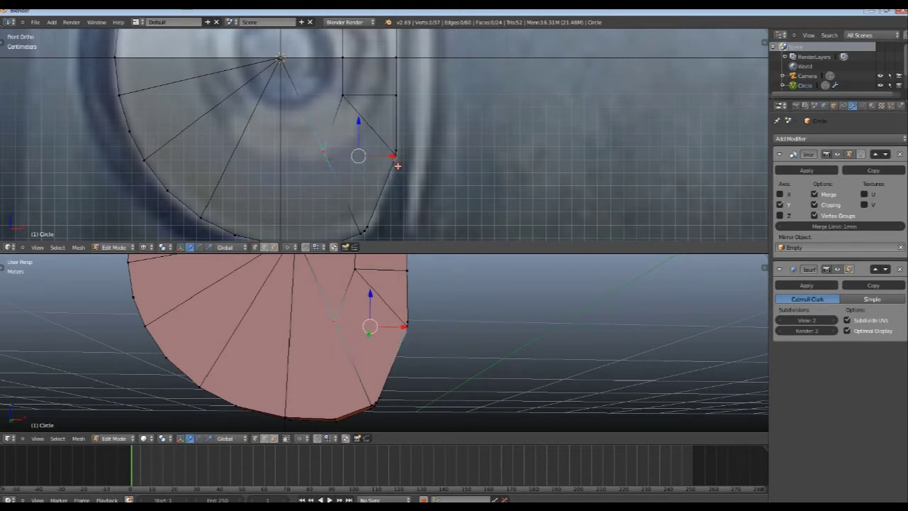
pyautogui.press('j')
# Step: Connect the inner vertex to the bottom and lower-right outline vertices, splitting the fan face into quads
pyautogui.keyDown('shift'); pyautogui.moveTo(378, 189); pyautogui.dragTo(372, 178, button='middle'); pyautogui.keyUp('shift')
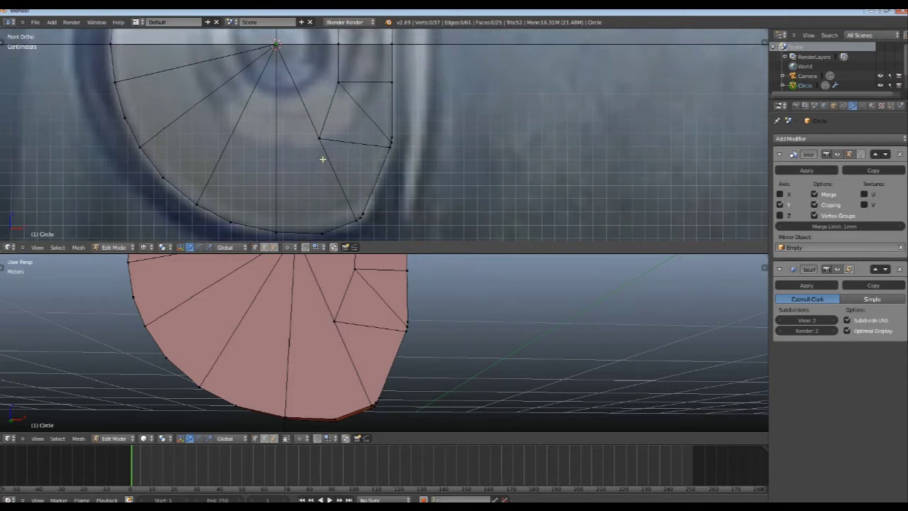
pyautogui.moveTo(318, 220); pyautogui.dragTo(315, 145, button='right')
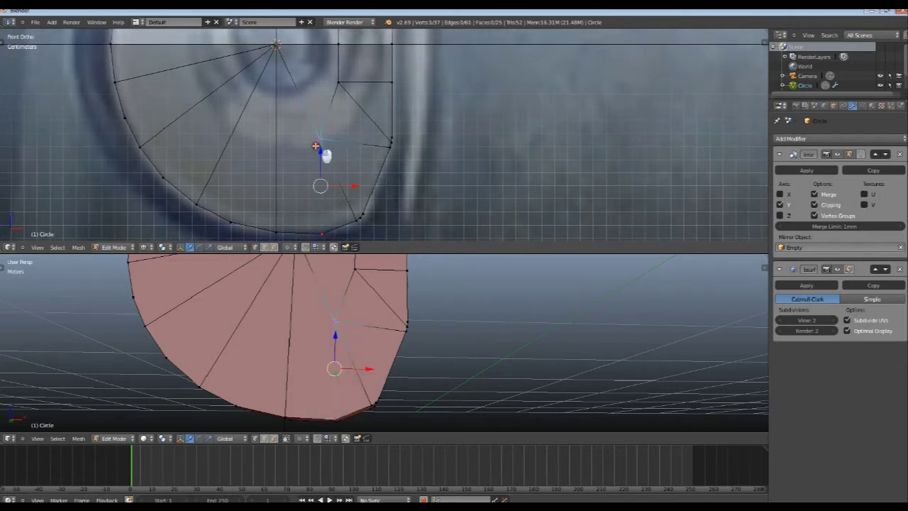
pyautogui.press('j')
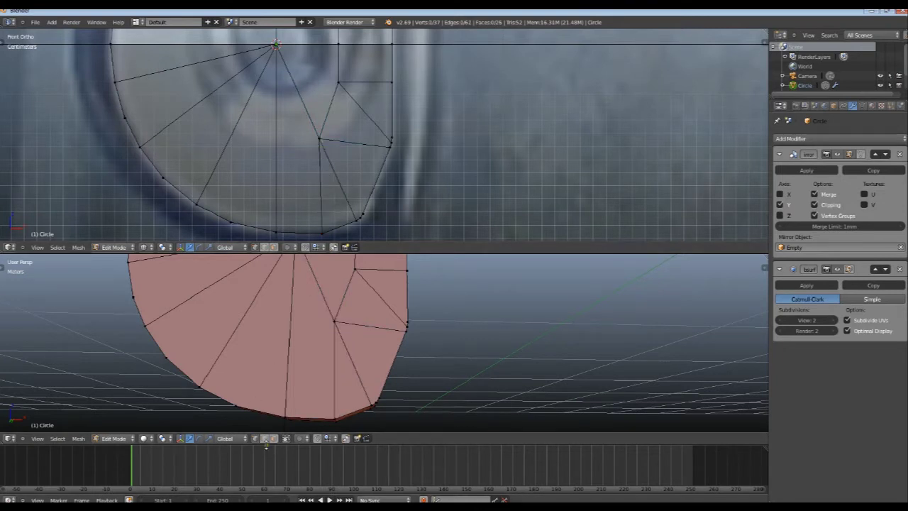
pyautogui.rightClick(360, 216)
pyautogui.keyDown('shift'); pyautogui.rightClick(324, 142); pyautogui.keyUp('shift')
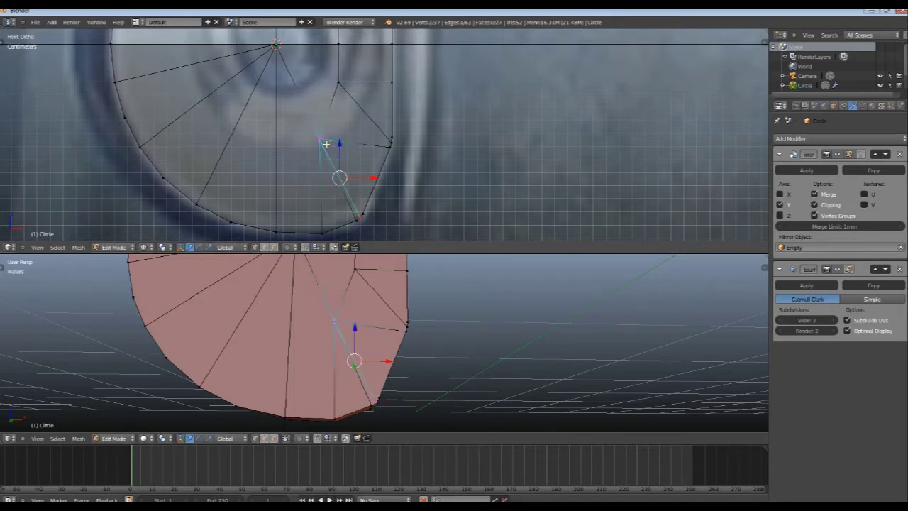
pyautogui.press('z')
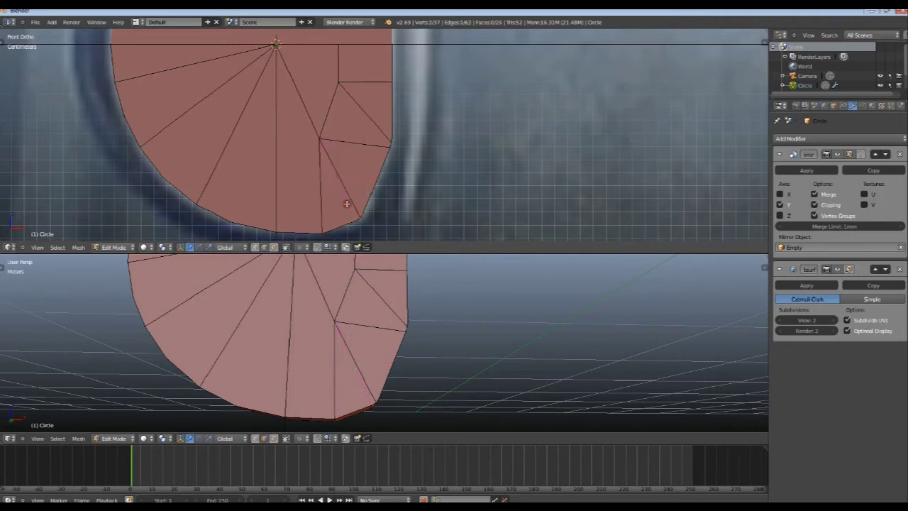
pyautogui.press('Tab')
pyautogui.press('Tab')
# Step: Select all of the plate's fan faces in the wireframe front view
pyautogui.scroll(-1, 346, 190)
pyautogui.press('Tab')
pyautogui.press('z')
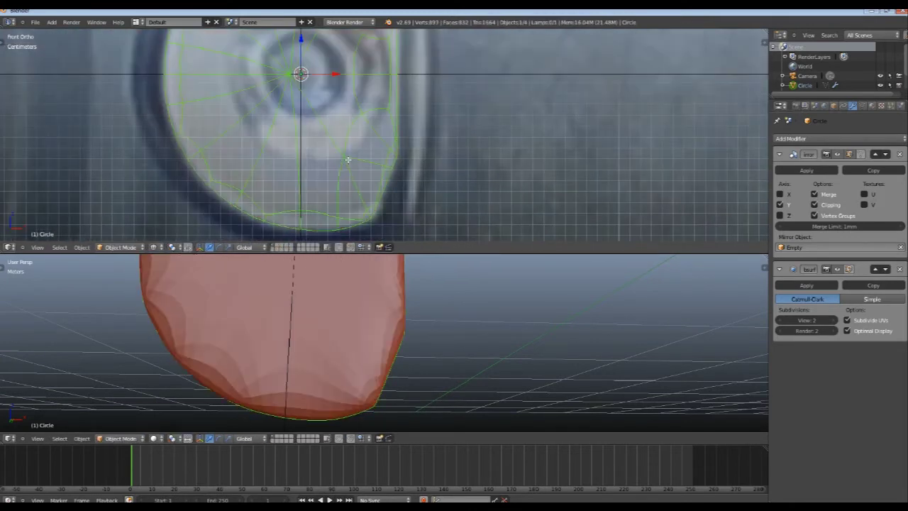
pyautogui.press('z')
pyautogui.press('Tab')
pyautogui.rightClick(227, 165)
pyautogui.keyDown('shift'); pyautogui.rightClick(230, 112); pyautogui.keyUp('shift')
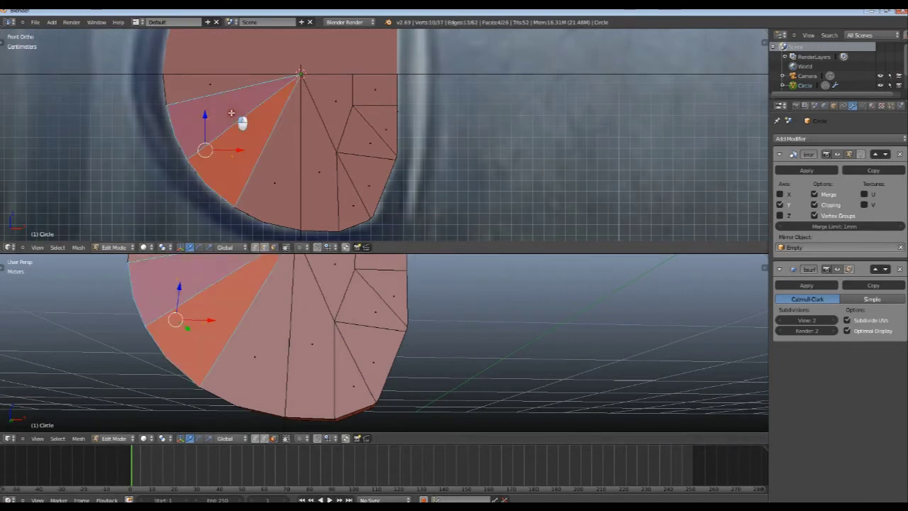
pyautogui.keyDown('shift'); pyautogui.rightClick(224, 90); pyautogui.keyUp('shift')
pyautogui.keyDown('shift'); pyautogui.rightClick(222, 86); pyautogui.keyUp('shift')
pyautogui.keyDown('shift'); pyautogui.rightClick(217, 92); pyautogui.keyUp('shift')
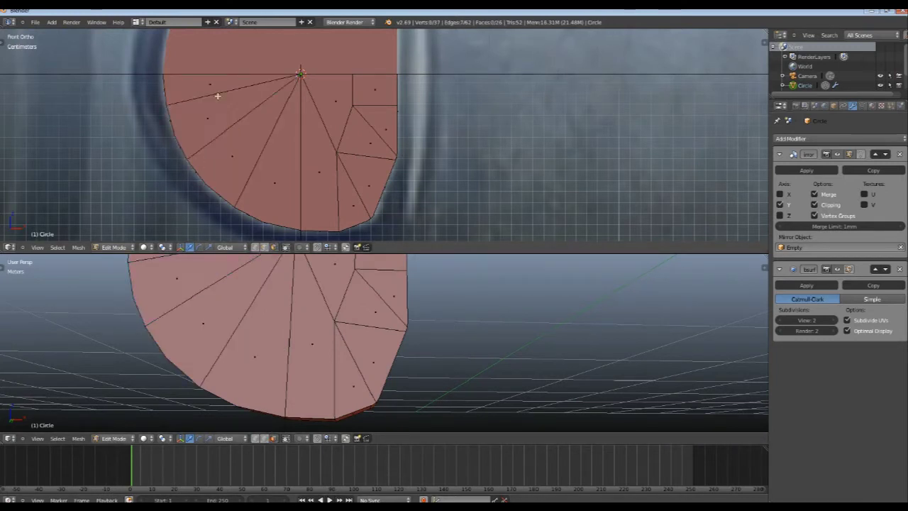
pyautogui.rightClick(226, 106)
pyautogui.keyDown('shift'); pyautogui.rightClick(219, 89); pyautogui.keyUp('shift')
pyautogui.keyDown('shift'); pyautogui.rightClick(238, 159); pyautogui.keyUp('shift')
pyautogui.keyDown('shift'); pyautogui.rightClick(323, 177); pyautogui.keyUp('shift')
pyautogui.keyDown('shift'); pyautogui.rightClick(365, 160); pyautogui.keyUp('shift')
pyautogui.keyDown('shift'); pyautogui.rightClick(381, 89); pyautogui.keyUp('shift')
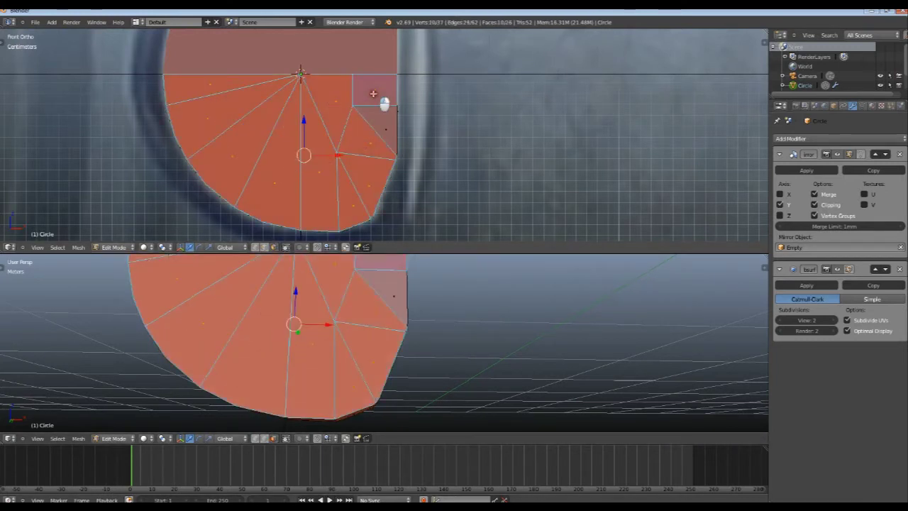
pyautogui.keyDown('shift'); pyautogui.rightClick(375, 124); pyautogui.keyUp('shift')
# Step: Inset the selected faces by 0.004 to leave a thin border ring
pyautogui.press('i')
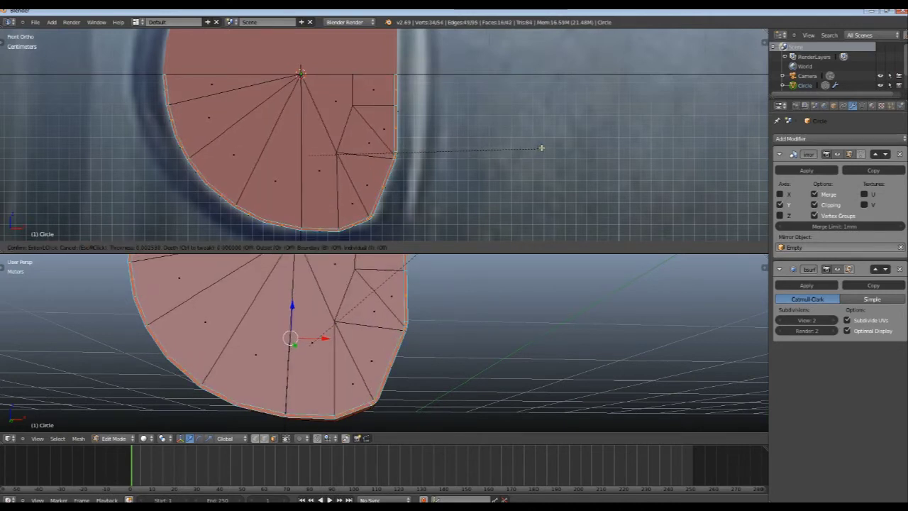
pyautogui.click(541, 148)
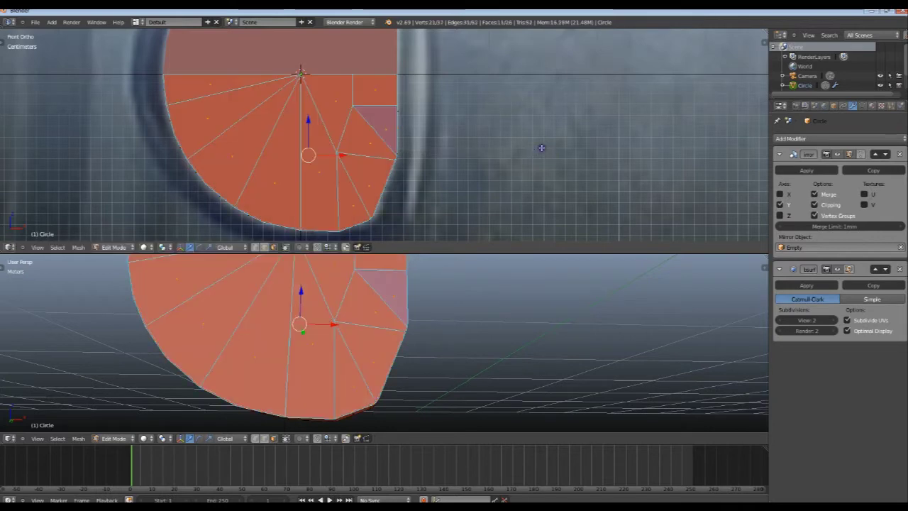
pyautogui.press('i')
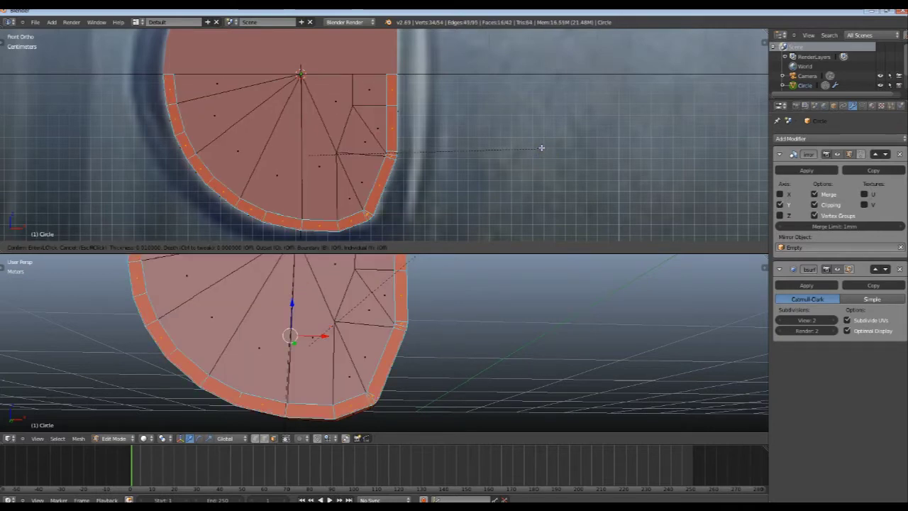
pyautogui.press('Escape')
pyautogui.hotkey('ctrl', 'z')
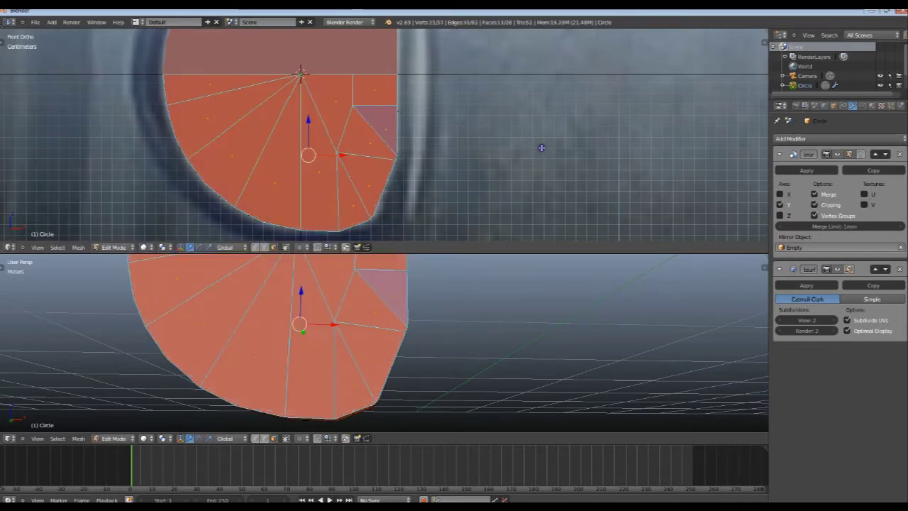
pyautogui.write('i')
pyautogui.write('0.')
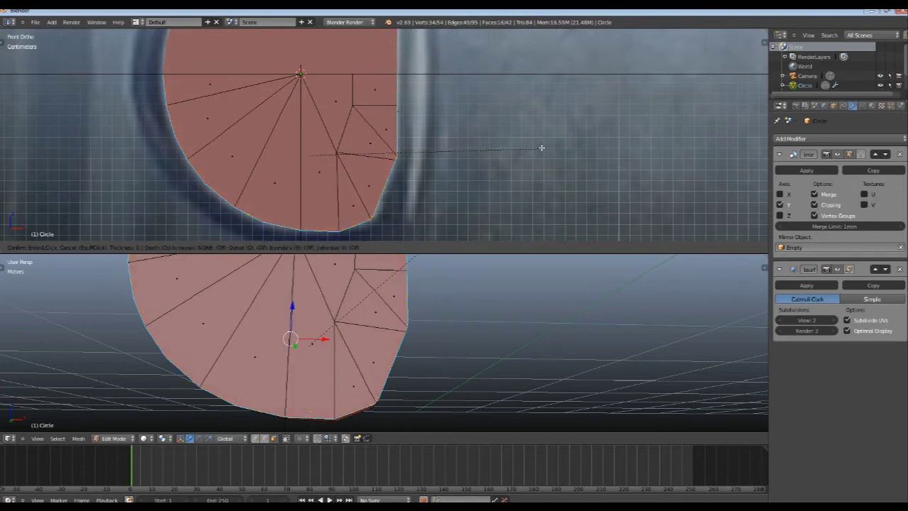
pyautogui.write('004')
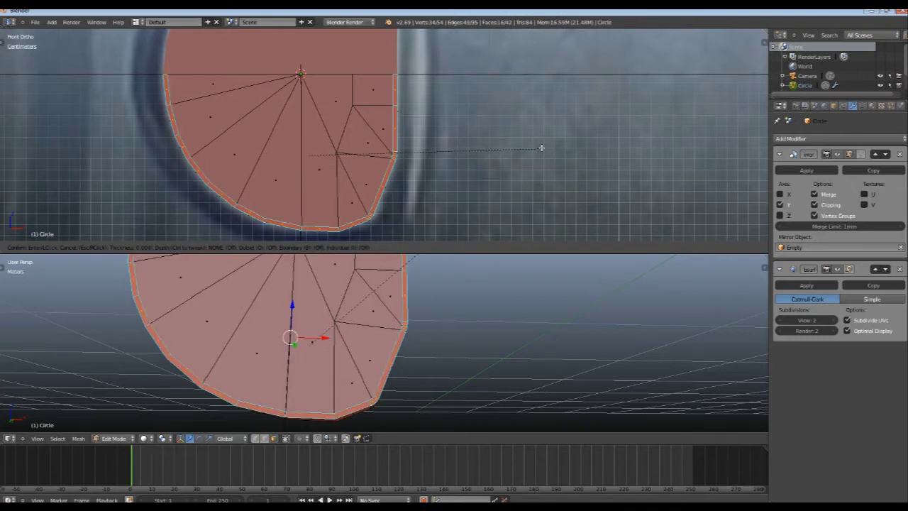
pyautogui.press('Return')
pyautogui.press('Tab')
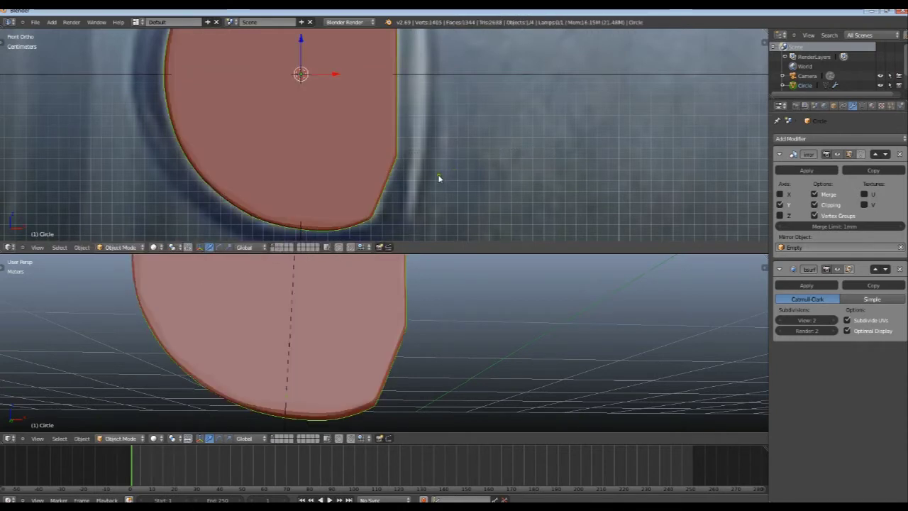
# Step: Add a Ctrl+R edge loop around the plate's side rim, slid close to the top edge
pyautogui.press('Tab')
pyautogui.moveTo(377, 376)
pyautogui.mouseDown(button='middle')
pyautogui.moveTo(397, 310)
pyautogui.moveTo(369, 401)
pyautogui.moveTo(365, 310)
pyautogui.moveTo(324, 325)
pyautogui.moveTo(290, 375)
pyautogui.moveTo(316, 344)
pyautogui.moveTo(313, 361)
pyautogui.mouseUp(button='middle')
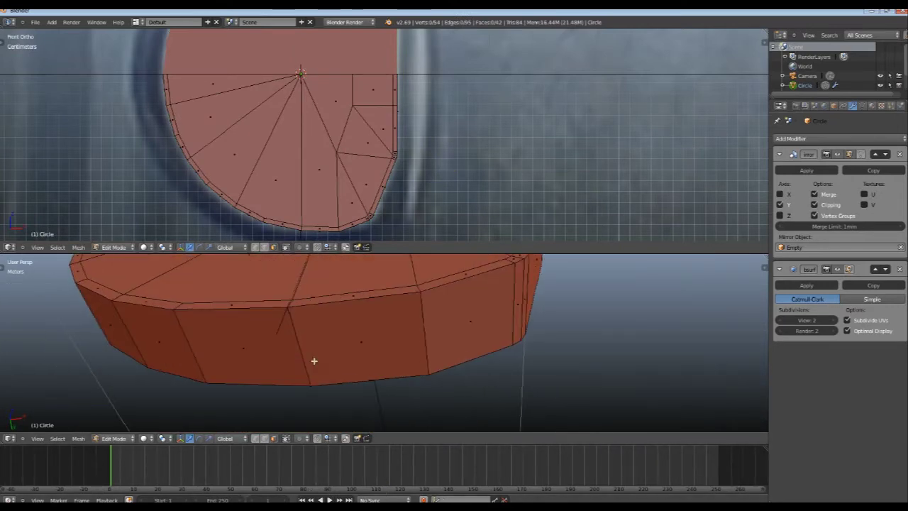
pyautogui.press('w')
pyautogui.press('Escape')
pyautogui.hotkey('ctrl', 'r')
pyautogui.click(313, 361)
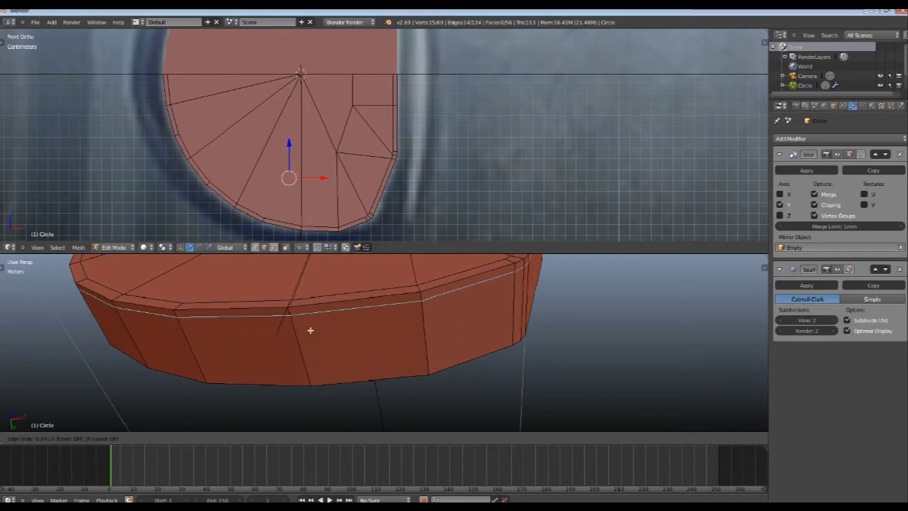
pyautogui.click(309, 332)
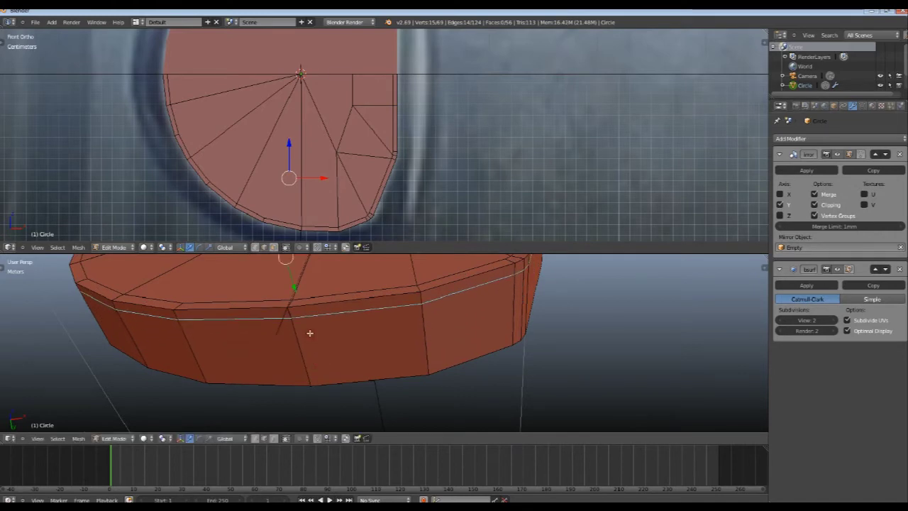
pyautogui.press('Tab')
pyautogui.scroll(-2, 308, 114)
pyautogui.moveTo(324, 281)
pyautogui.mouseDown(button='middle')
pyautogui.moveTo(346, 321)
pyautogui.moveTo(404, 347)
pyautogui.moveTo(395, 347)
pyautogui.mouseUp(button='middle')
# Step: Enter Edit Mode on the plate and slide one rim edge loop along the Y (depth) axis
pyautogui.press('z')
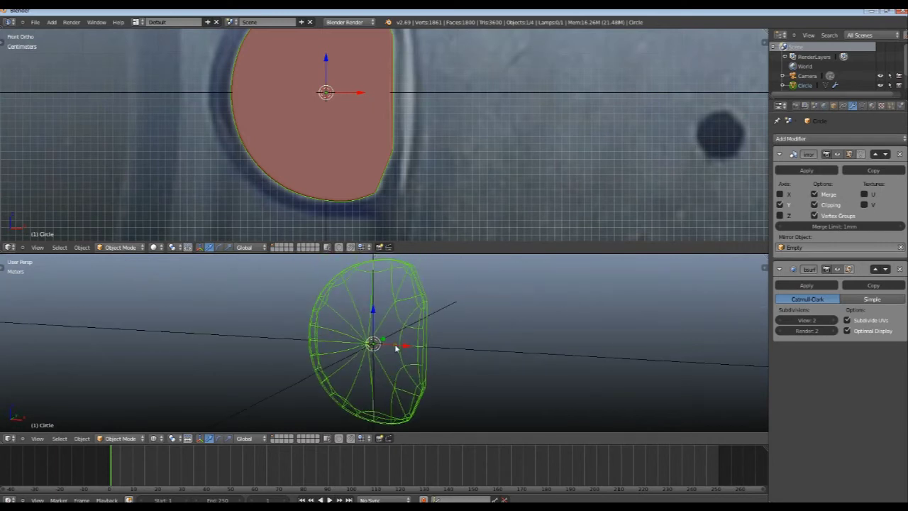
pyautogui.press('z')
pyautogui.moveTo(334, 324)
pyautogui.keyDown('shift'); pyautogui.mouseDown(button='middle')
pyautogui.moveTo(397, 326)
pyautogui.moveTo(397, 355)
pyautogui.moveTo(454, 340)
pyautogui.moveTo(436, 342)
pyautogui.mouseUp(button='middle'); pyautogui.keyUp('shift')
pyautogui.scroll(2, 401, 331)
pyautogui.scroll(3, 401, 331)
pyautogui.press('Tab')
pyautogui.keyDown('alt'); pyautogui.rightClick(436, 342); pyautogui.keyUp('alt')
pyautogui.keyDown('alt'); pyautogui.rightClick(417, 338); pyautogui.keyUp('alt')
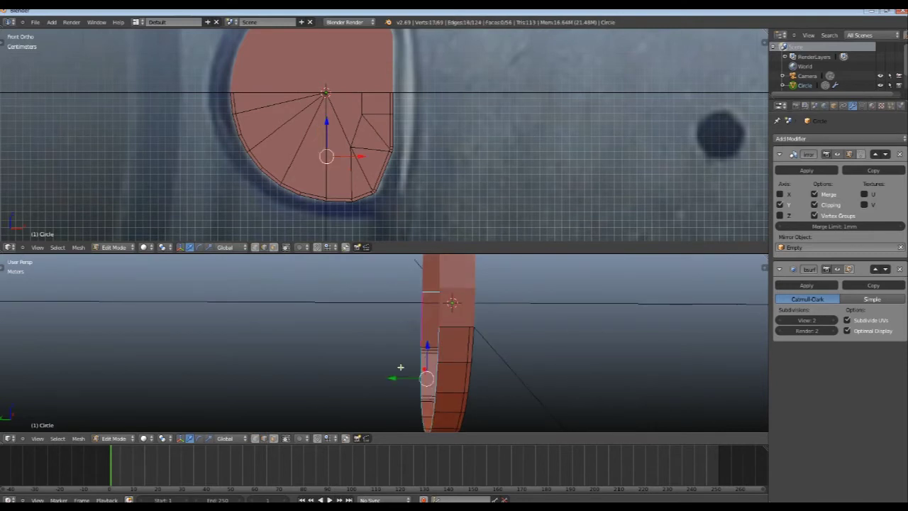
pyautogui.keyDown('alt'); pyautogui.rightClick(429, 292); pyautogui.keyUp('alt')
pyautogui.press('g')
pyautogui.press('y')
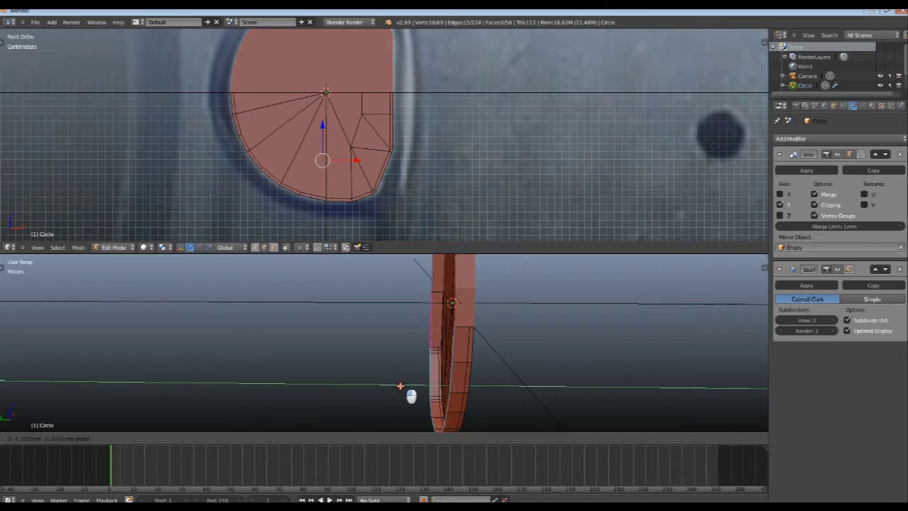
pyautogui.click(400, 385)
# Step: Nudge a vertex on the lower-right outline sideways along X
pyautogui.scroll(2, 388, 140)
pyautogui.press('a')
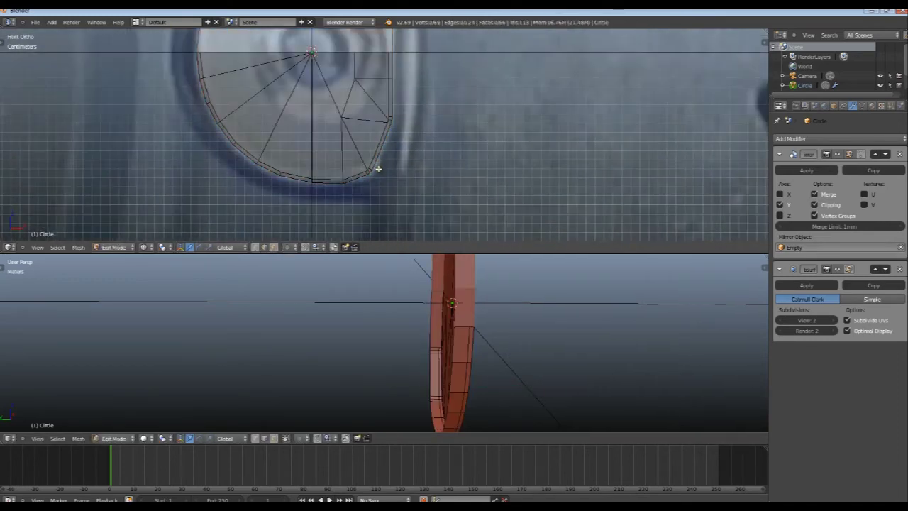
pyautogui.rightClick(369, 170)
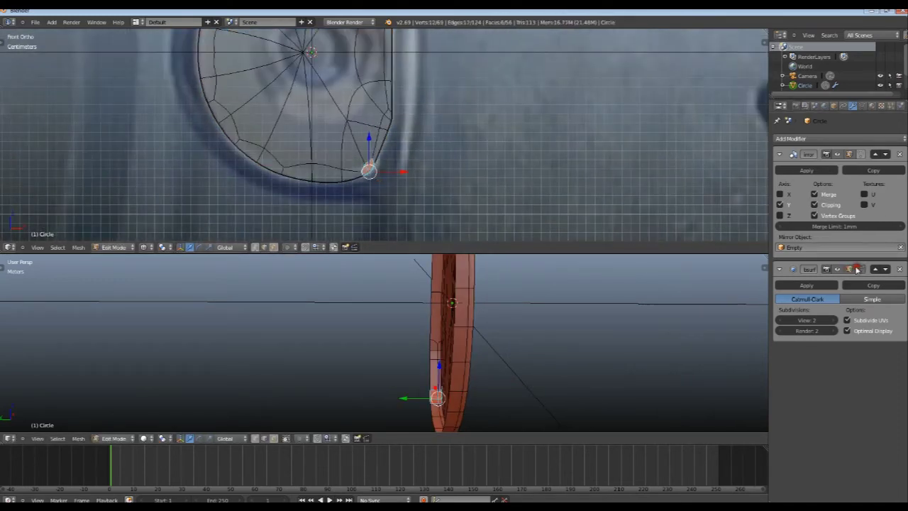
pyautogui.press('g')
pyautogui.press('x')
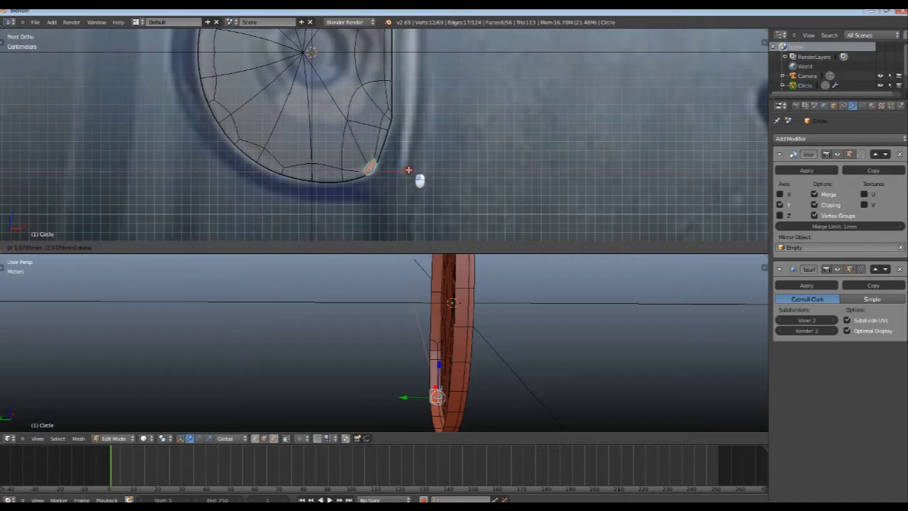
pyautogui.click(409, 170)
pyautogui.press('a')
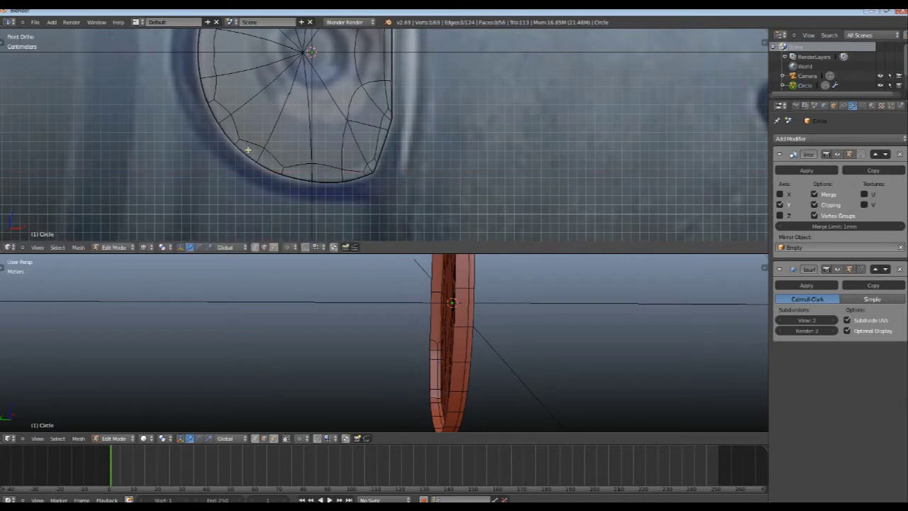
# Step: Select four neighbouring vertices on the plate's lower rim
pyautogui.press('n')
pyautogui.press('n')
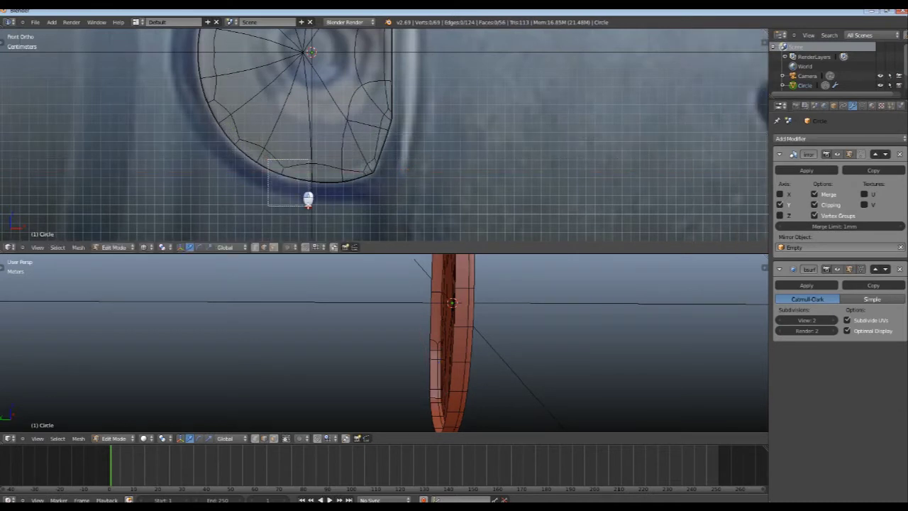
pyautogui.keyDown('alt'); pyautogui.rightClick(297, 176); pyautogui.keyUp('alt')
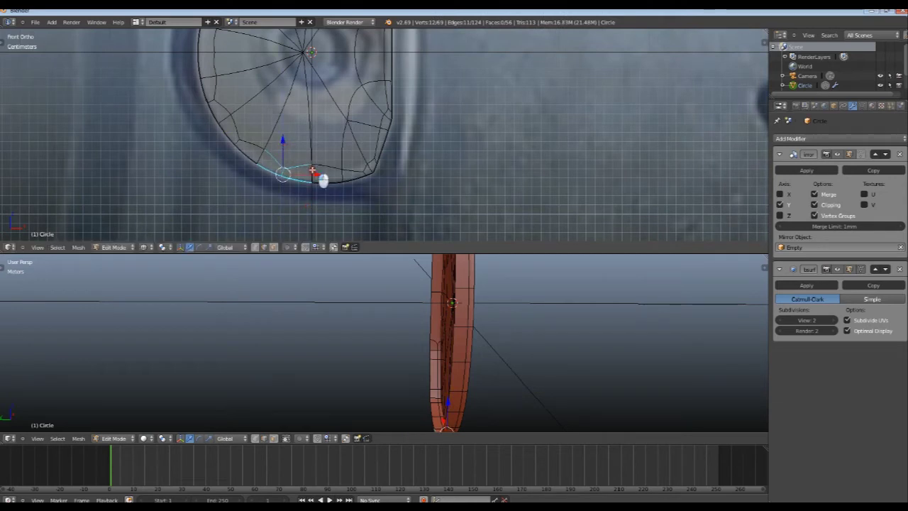
pyautogui.press('a')
pyautogui.rightClick(238, 142)
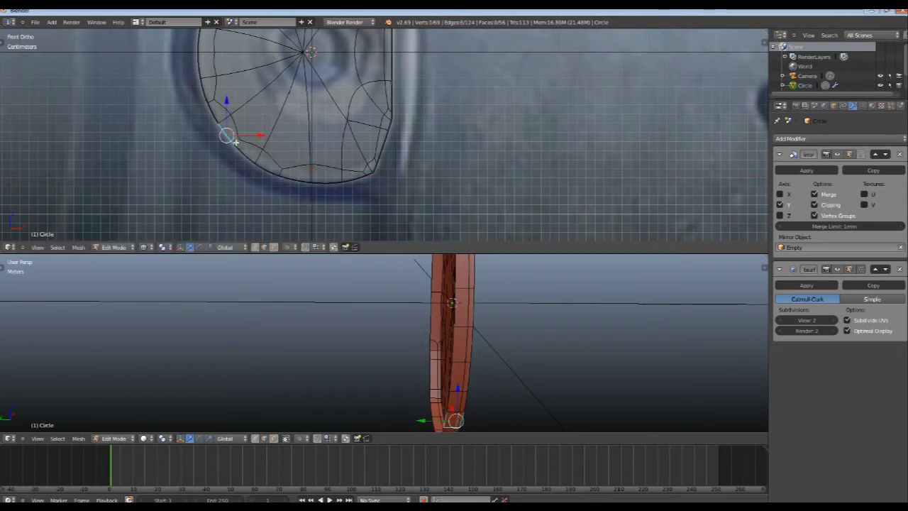
pyautogui.press('b')
pyautogui.moveTo(259, 140); pyautogui.dragTo(223, 153)
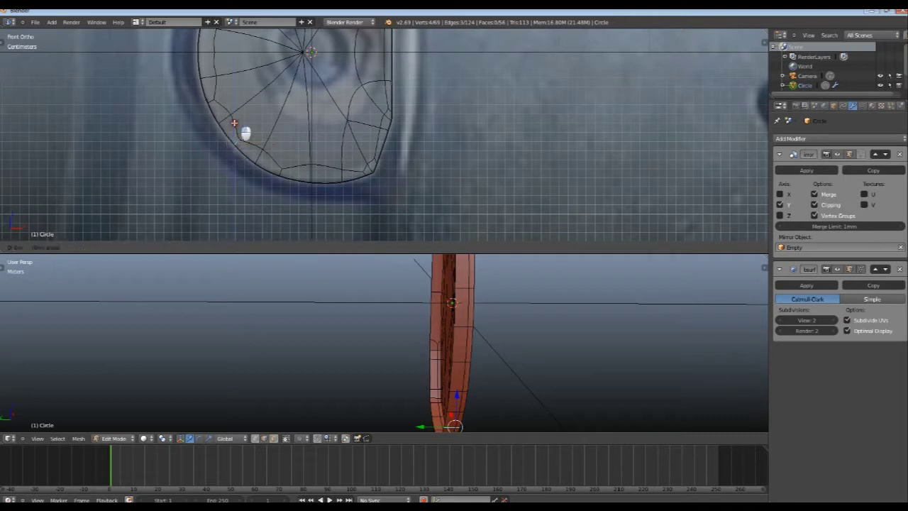
pyautogui.keyDown('shift'); pyautogui.moveTo(254, 141); pyautogui.dragTo(259, 173, button='middle'); pyautogui.keyUp('shift')
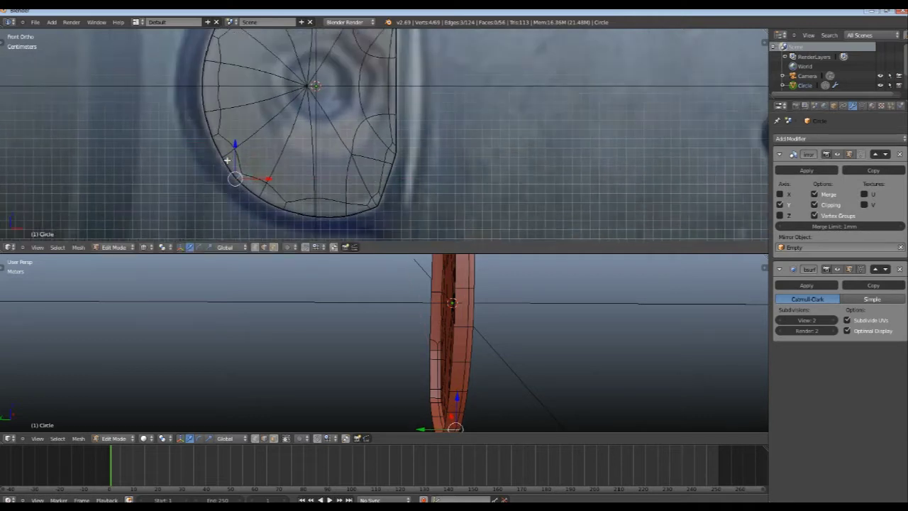
pyautogui.press('a')
pyautogui.hotkey('ctrl', 'z')
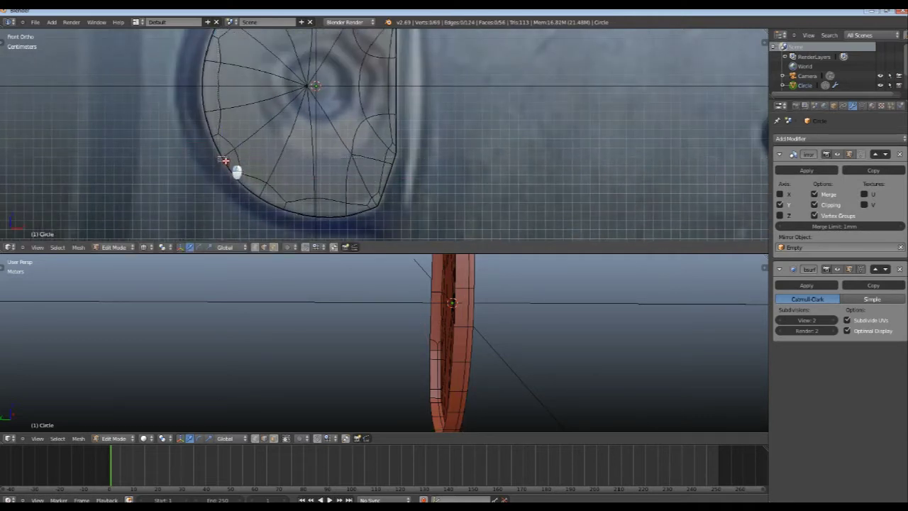
# Step: Move the four lower-rim vertices along X onto the reference edge
pyautogui.press('g')
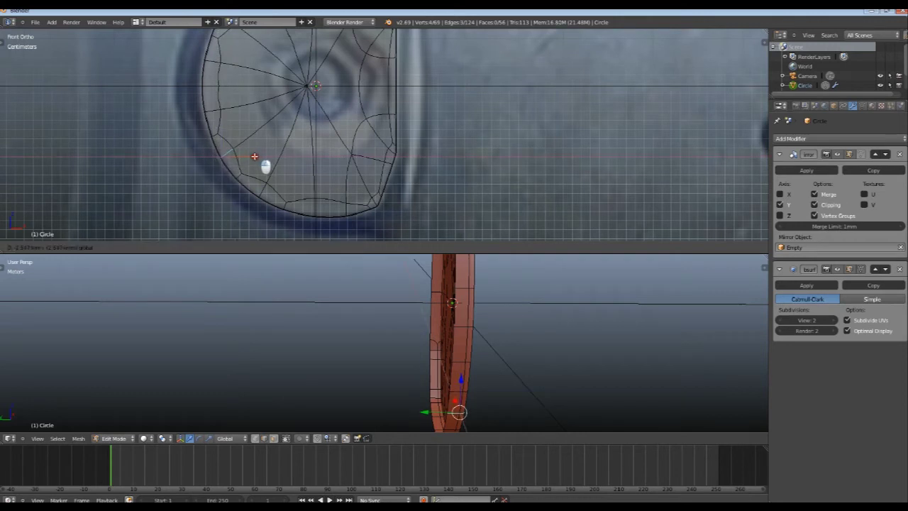
pyautogui.click(210, 131)
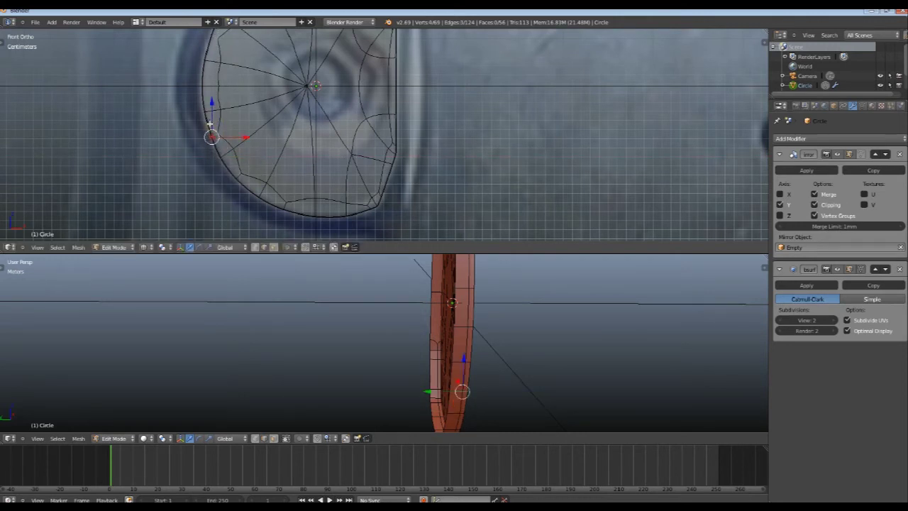
pyautogui.moveTo(212, 136); pyautogui.dragTo(208, 119)
pyautogui.press('z')
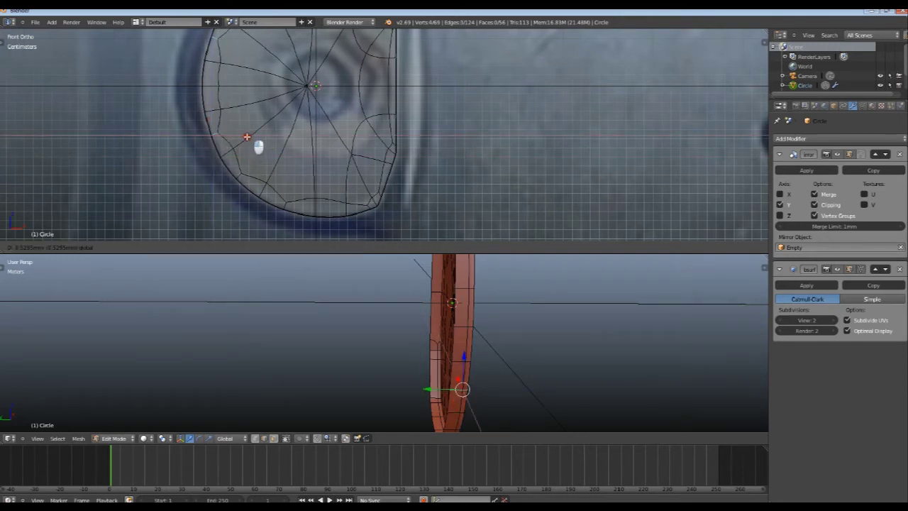
pyautogui.press('x')
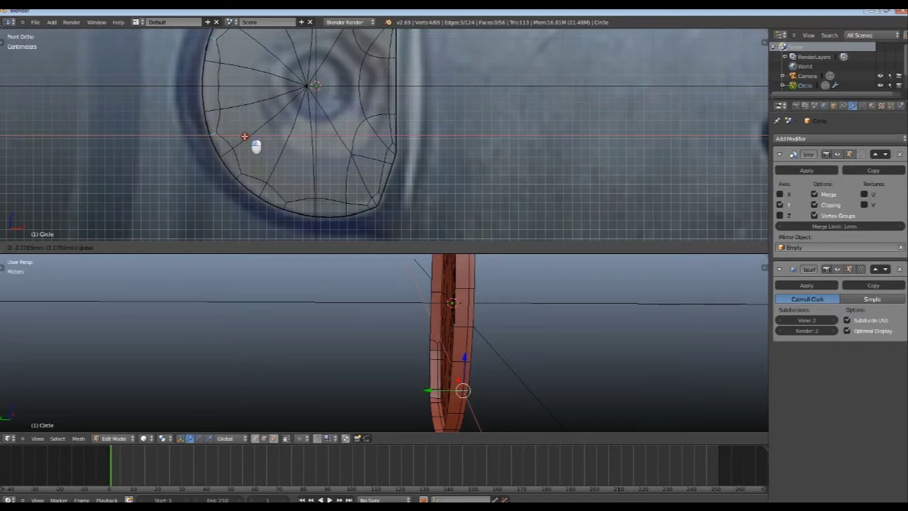
pyautogui.click(246, 137)
# Step: Shift a single left-rim vertex sideways along X
pyautogui.keyDown('shift'); pyautogui.moveTo(233, 113); pyautogui.dragTo(219, 153, button='middle'); pyautogui.keyUp('shift')
pyautogui.keyDown('alt'); pyautogui.rightClick(215, 156); pyautogui.keyUp('alt')
pyautogui.keyDown('alt'); pyautogui.rightClick(207, 151); pyautogui.keyUp('alt')
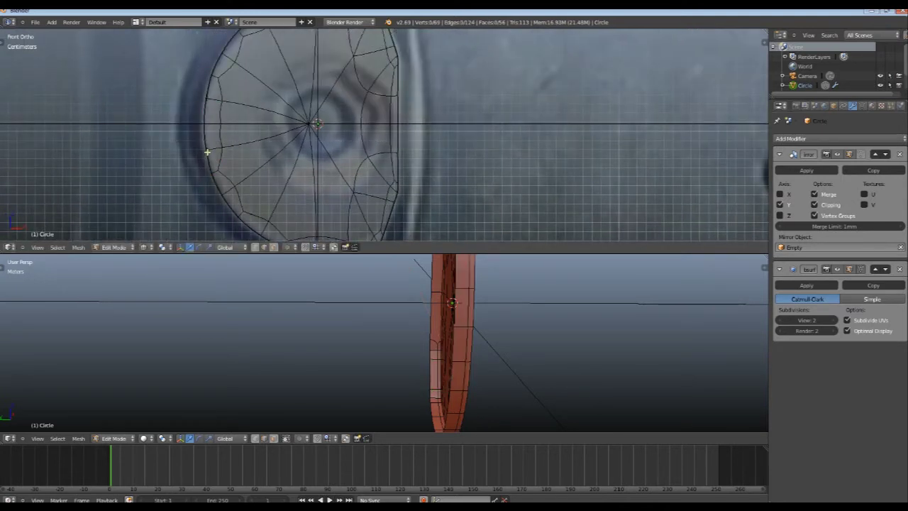
pyautogui.rightClick(209, 152)
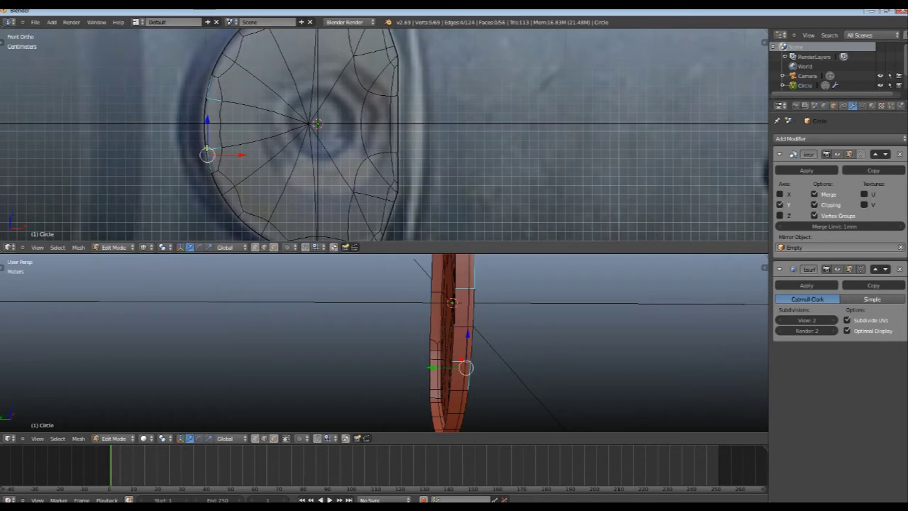
pyautogui.press('g')
pyautogui.press('x')
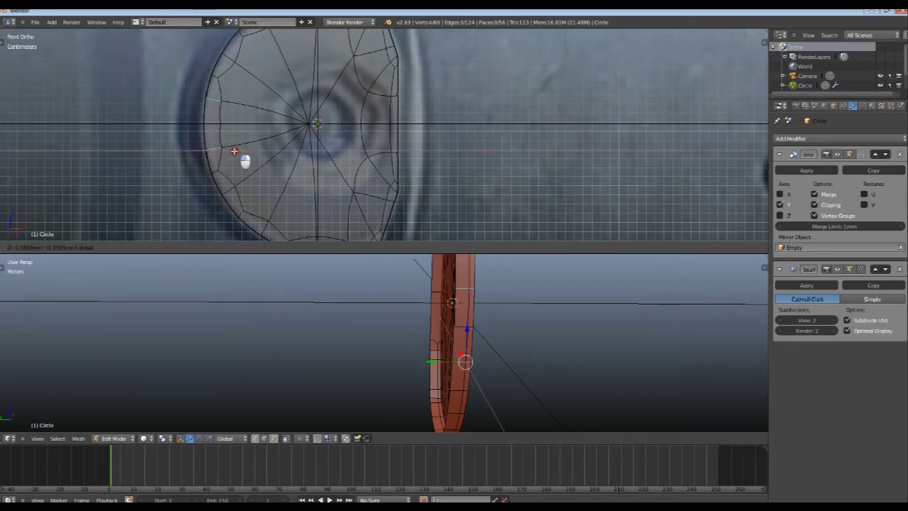
pyautogui.click(232, 151)
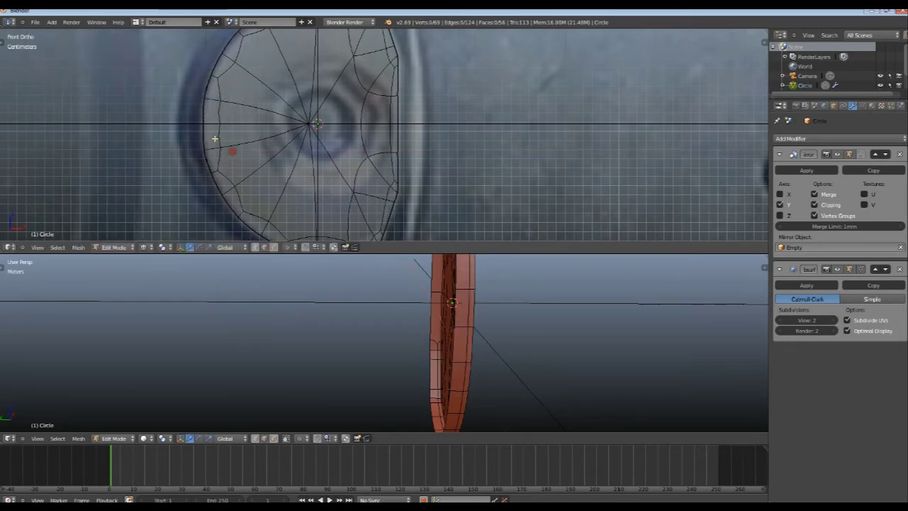
# Step: Drop the mid-height left-rim vertex onto the reference edge along X
pyautogui.rightClick(202, 126)
pyautogui.moveTo(196, 122); pyautogui.dragTo(211, 133)
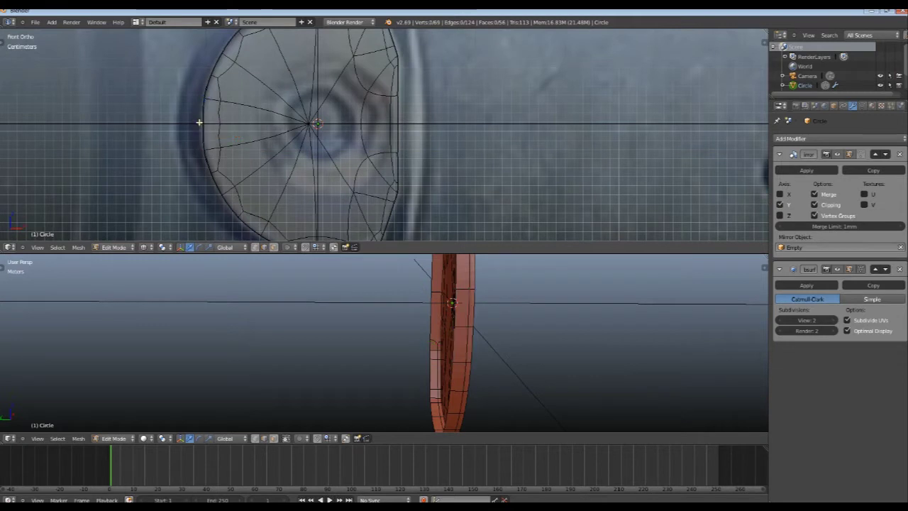
pyautogui.rightClick(202, 123)
pyautogui.press('g')
pyautogui.press('x')
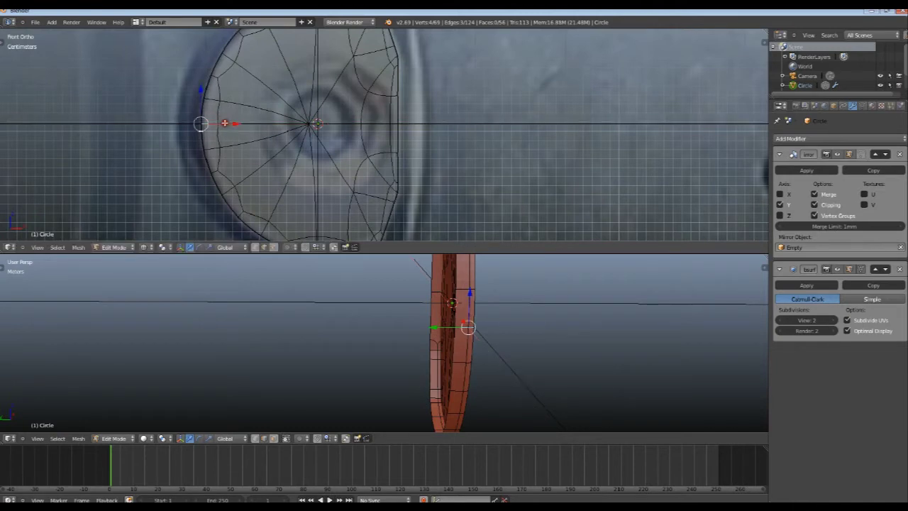
pyautogui.click(271, 139)
pyautogui.moveTo(284, 144)
pyautogui.keyDown('shift'); pyautogui.mouseDown(button='middle')
pyautogui.moveTo(283, 172)
pyautogui.moveTo(283, 154)
pyautogui.mouseUp(button='middle'); pyautogui.keyUp('shift')
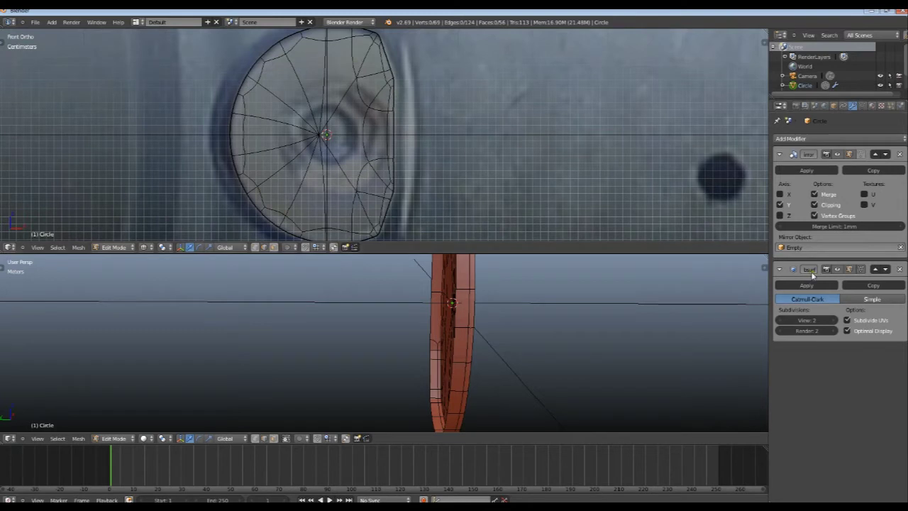
# Step: Shift a vertex on the plate's right flat edge slightly to the right
pyautogui.click(849, 268)
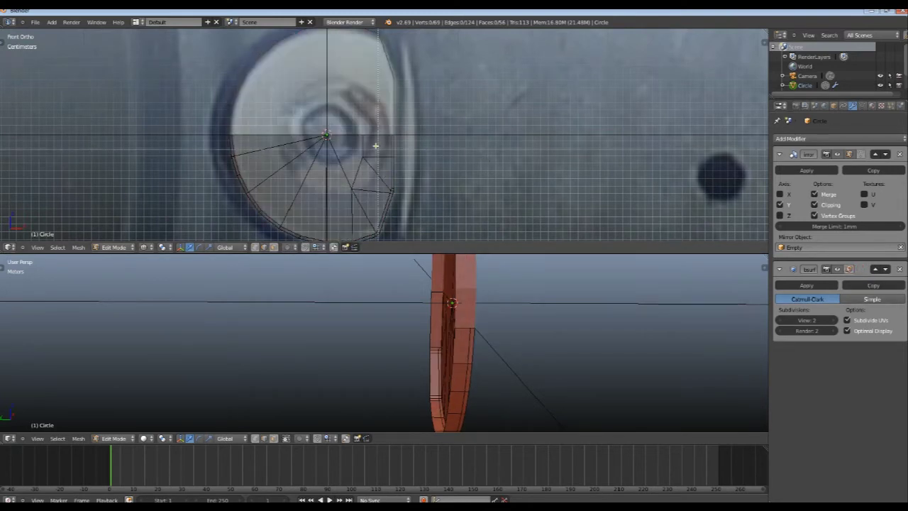
pyautogui.rightClick(394, 180)
pyautogui.click(850, 271)
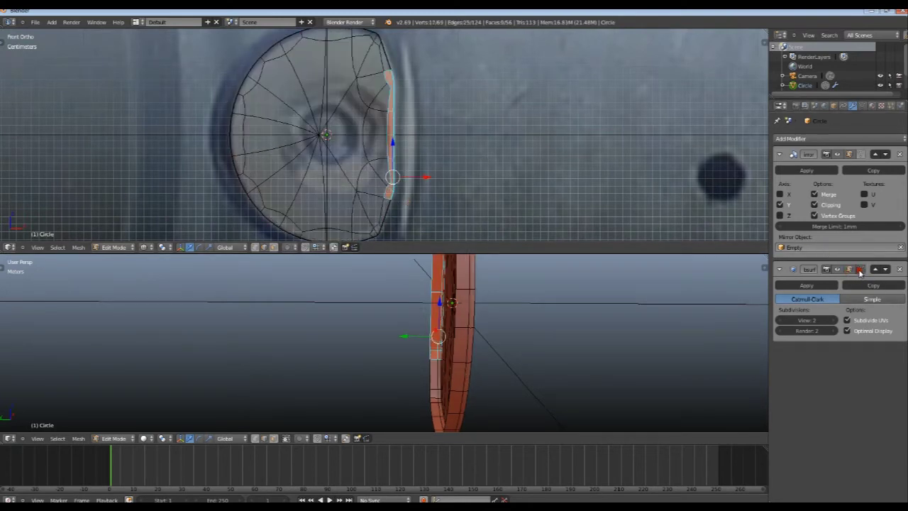
pyautogui.press('g')
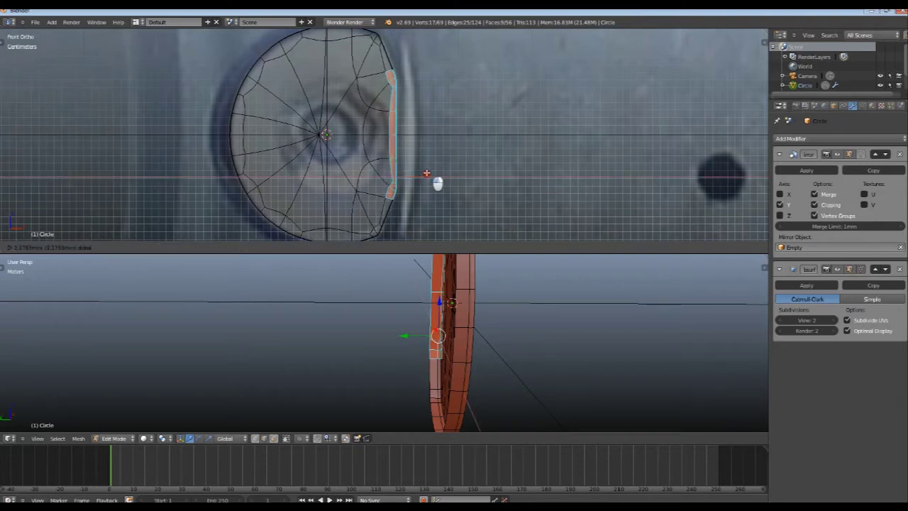
pyautogui.click(428, 173)
pyautogui.press('z')
pyautogui.keyDown('shift'); pyautogui.moveTo(428, 173); pyautogui.dragTo(426, 148, button='middle'); pyautogui.keyUp('shift')
# Step: Box-select the lower-right flat-edge vertices in wireframe and shift them right along X
pyautogui.press('a')
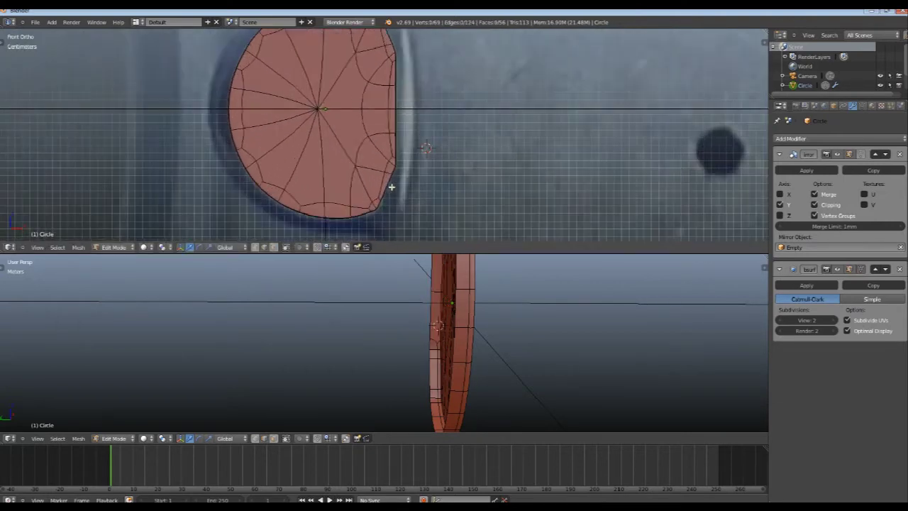
pyautogui.press('z')
pyautogui.press('b')
pyautogui.moveTo(362, 191); pyautogui.dragTo(398, 227)
pyautogui.press('z')
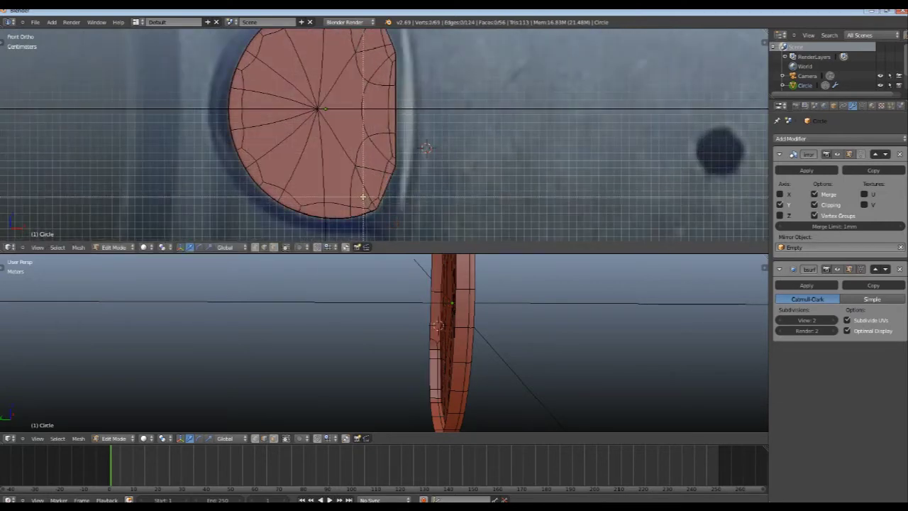
pyautogui.press('a')
pyautogui.click(849, 269)
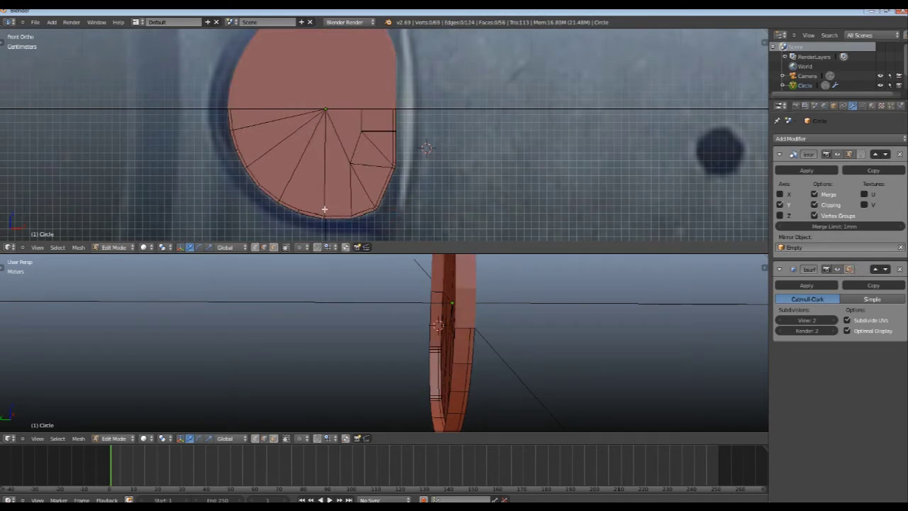
pyautogui.press('b')
pyautogui.moveTo(324, 207); pyautogui.dragTo(397, 163)
pyautogui.press('z')
pyautogui.press('b')
pyautogui.moveTo(319, 199); pyautogui.dragTo(400, 160)
pyautogui.press('z')
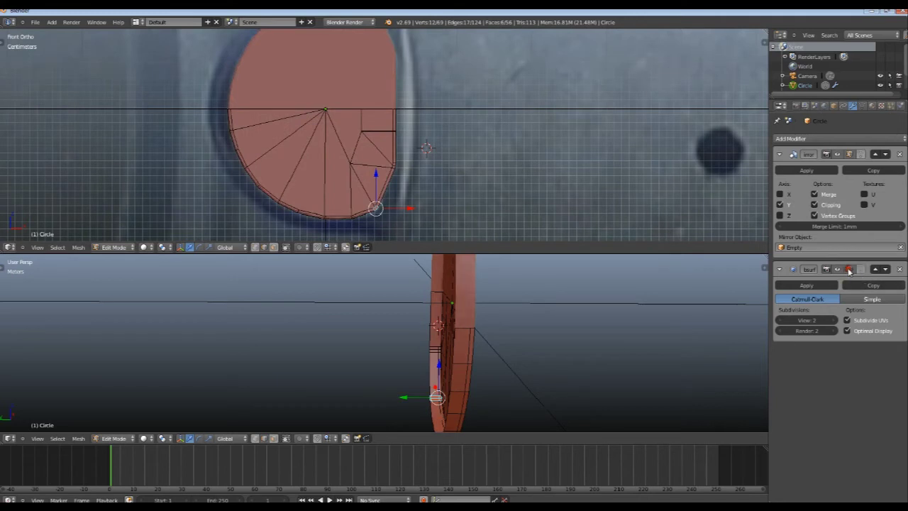
pyautogui.moveTo(403, 209); pyautogui.dragTo(383, 204)
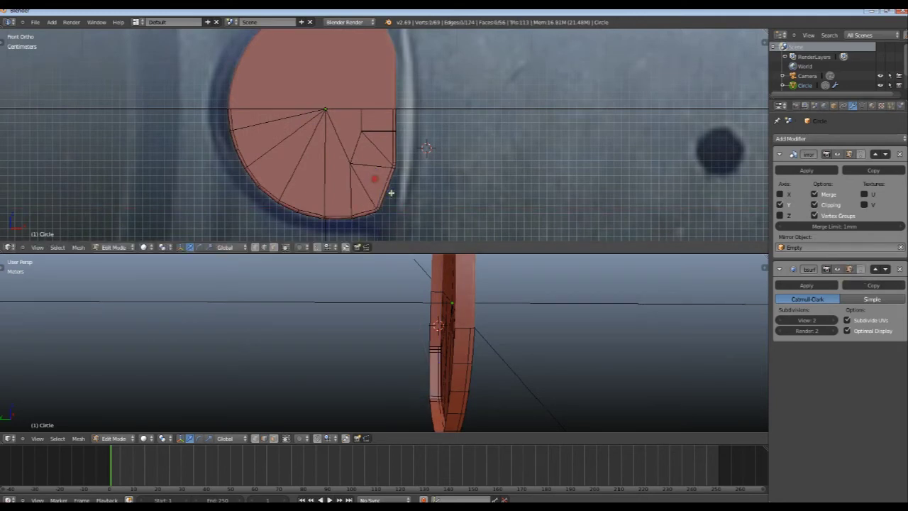
# Step: Check the plate against the photo in wireframe, then move the right-edge vertices along X
pyautogui.press('Tab')
pyautogui.press('z')
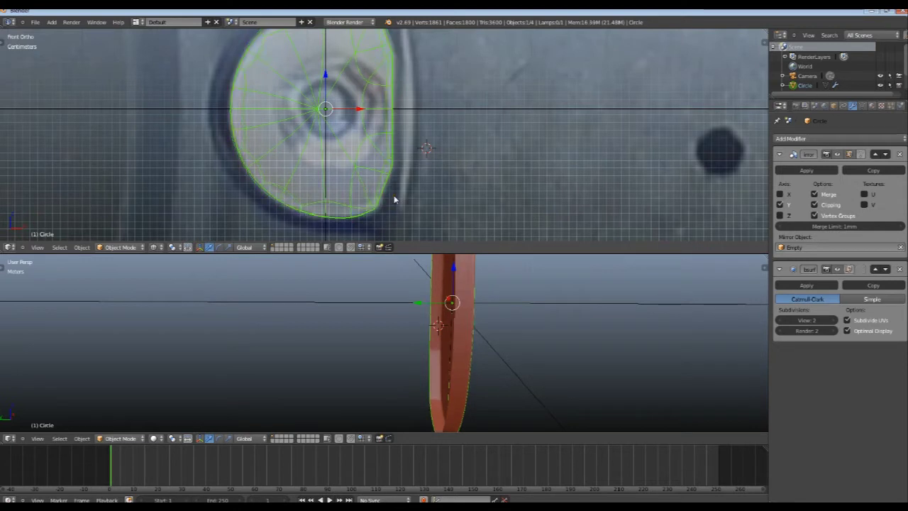
pyautogui.press('Tab')
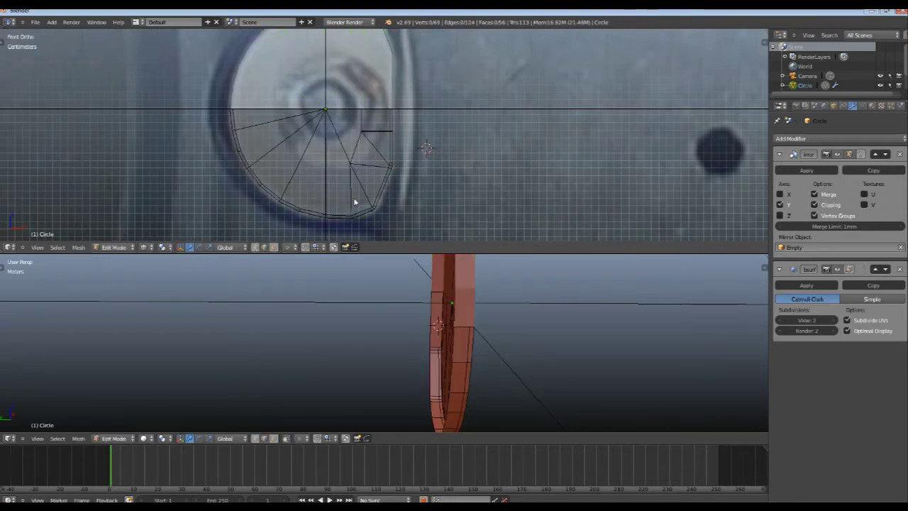
pyautogui.press('b')
pyautogui.moveTo(377, 108); pyautogui.dragTo(442, 202)
pyautogui.press('g')
pyautogui.press('x')
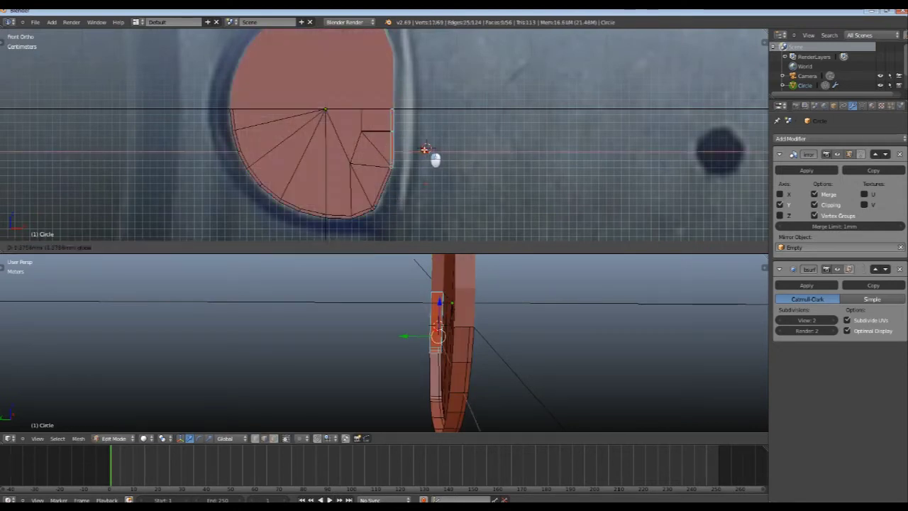
pyautogui.click(435, 159)
# Step: Turn on the smoothed Subsurf display in edit mode and select a bottom vertex
pyautogui.press('a')
pyautogui.press('z')
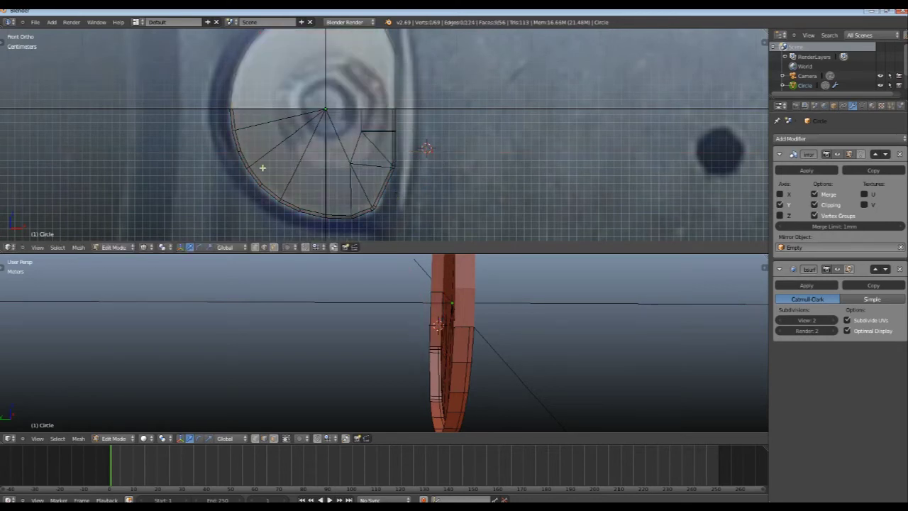
pyautogui.press('a')
pyautogui.press('z')
pyautogui.press('z')
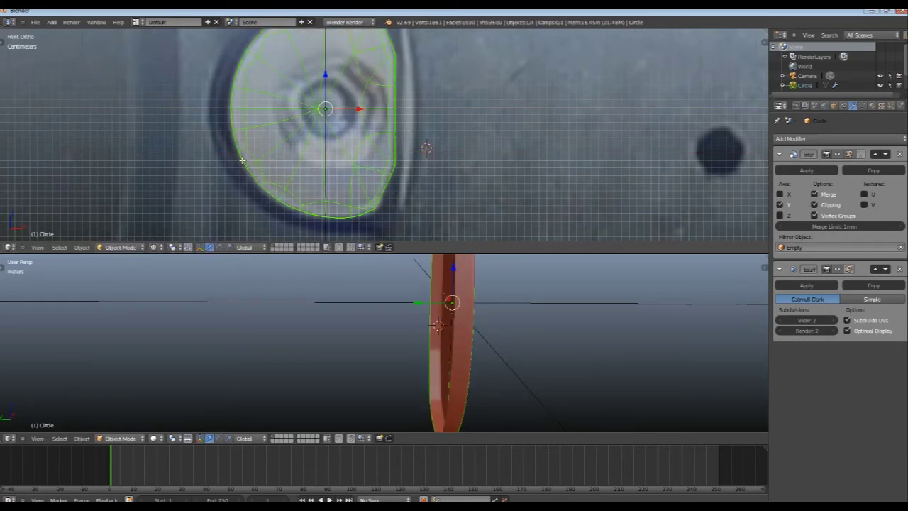
pyautogui.press('a')
pyautogui.press('b')
pyautogui.moveTo(383, 106); pyautogui.dragTo(423, 182)
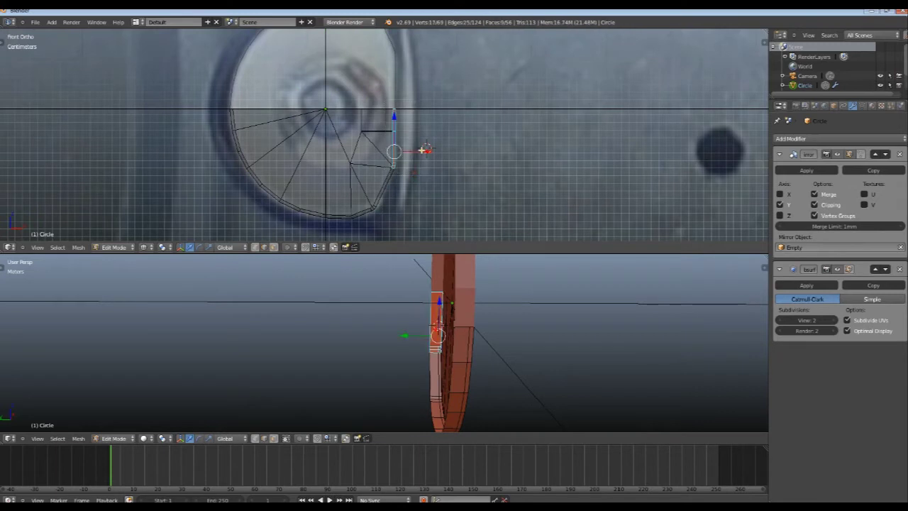
pyautogui.click(850, 271)
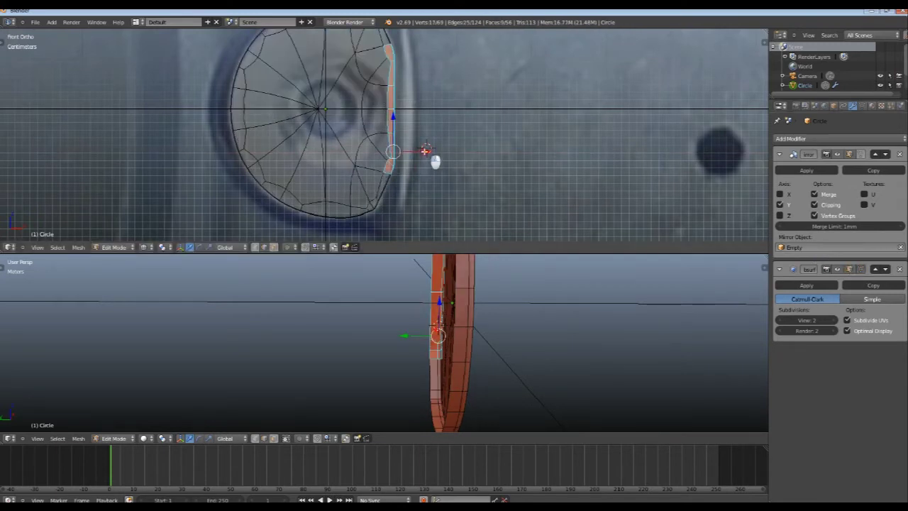
pyautogui.press('a')
pyautogui.rightClick(366, 203)
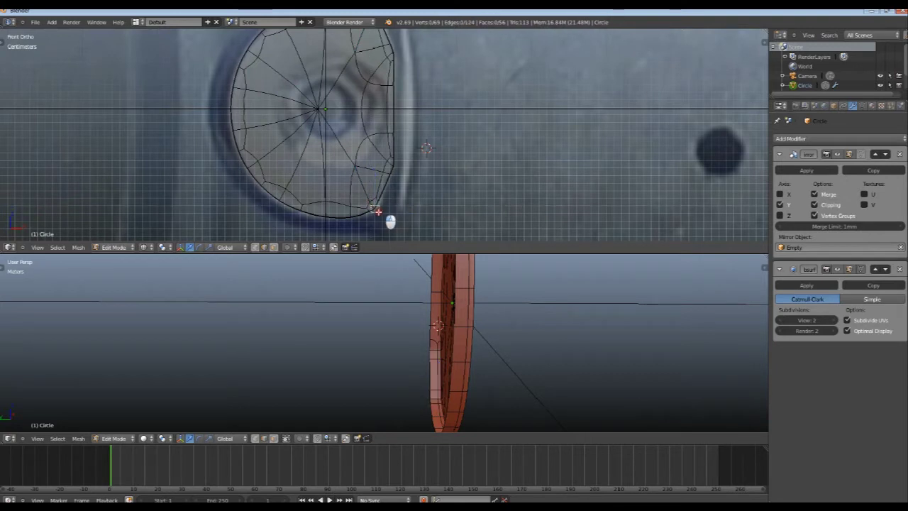
# Step: Slide the selected bottom vertices sideways to follow the photo
pyautogui.keyDown('alt'); pyautogui.rightClick(375, 210); pyautogui.keyUp('alt')
pyautogui.moveTo(409, 209); pyautogui.dragTo(419, 218)
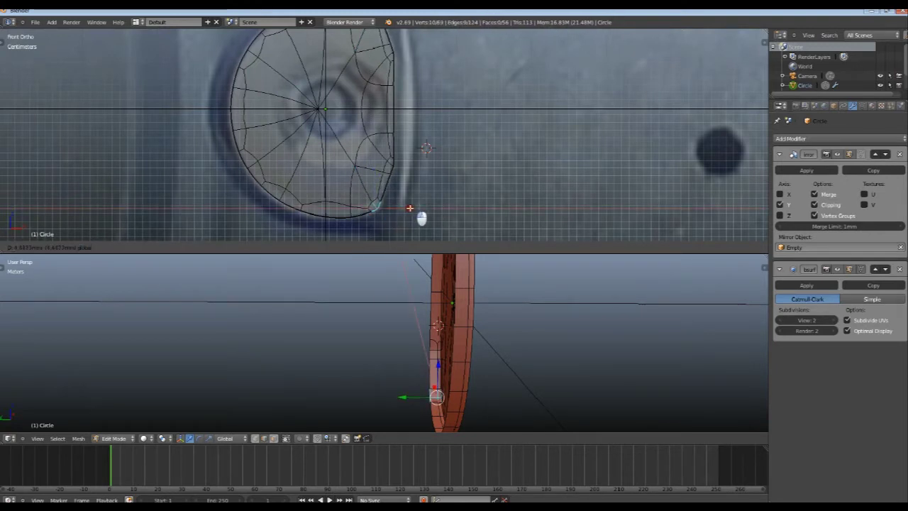
pyautogui.press('a')
pyautogui.rightClick(352, 219)
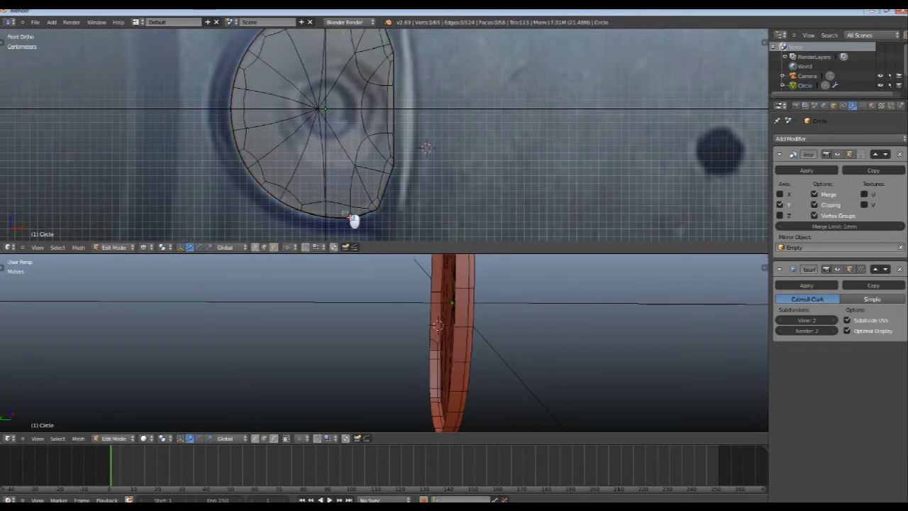
pyautogui.keyDown('shift'); pyautogui.rightClick(353, 221); pyautogui.keyUp('shift')
pyautogui.moveTo(362, 217)
pyautogui.mouseDown()
pyautogui.moveTo(371, 217)
pyautogui.moveTo(348, 217)
pyautogui.mouseUp()
# Step: Adjust the bottom-centre vertex along X until it matches the reference
pyautogui.rightClick(326, 217)
pyautogui.keyDown('shift'); pyautogui.rightClick(325, 217); pyautogui.keyUp('shift')
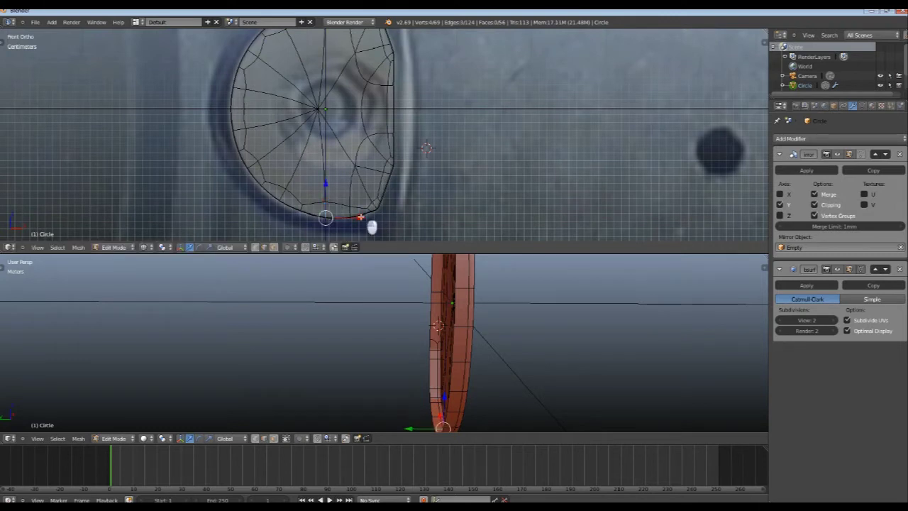
pyautogui.press('g')
pyautogui.press('x')
pyautogui.click(310, 226)
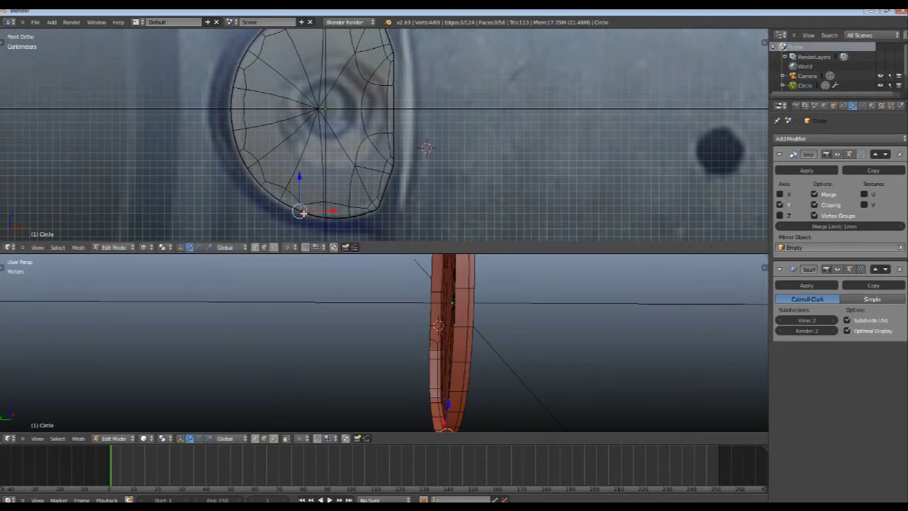
pyautogui.press('g')
pyautogui.press('x')
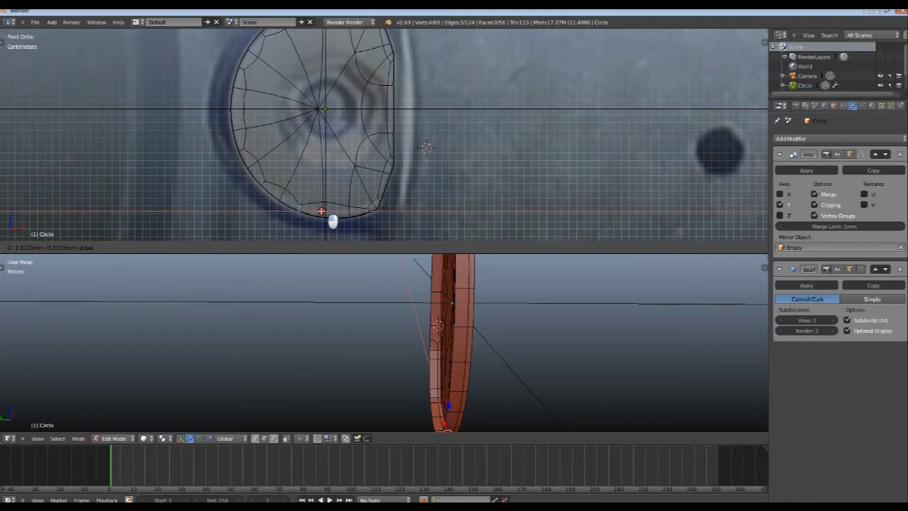
pyautogui.click(332, 222)
# Step: Box-select vertices along the curved left edge and move them along X
pyautogui.rightClick(280, 200)
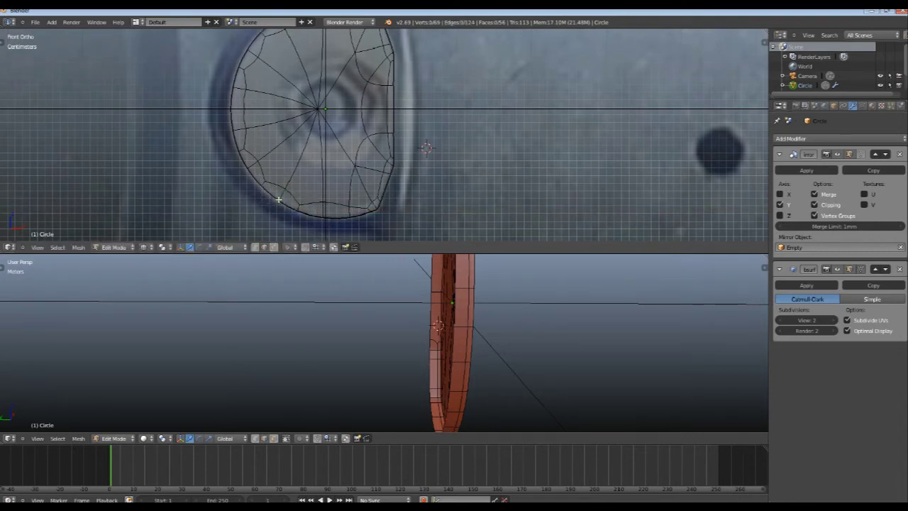
pyautogui.rightClick(278, 199)
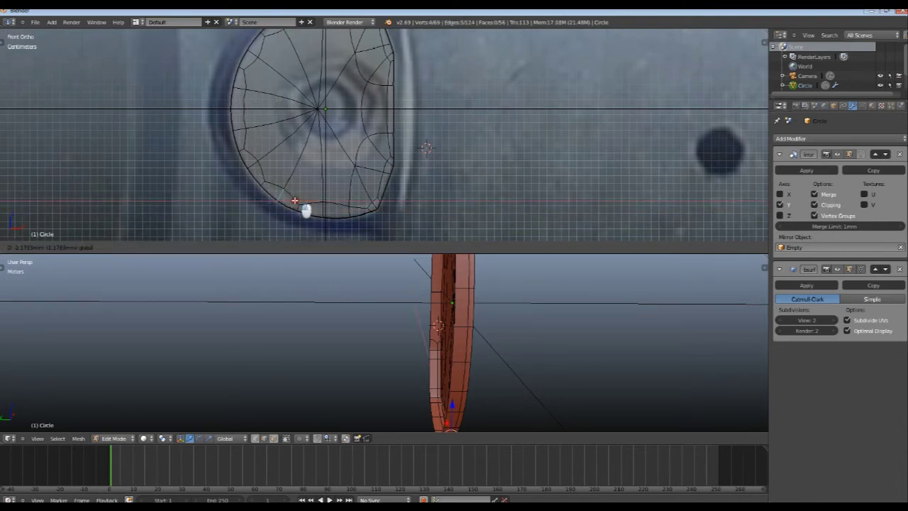
pyautogui.rightClick(262, 186)
pyautogui.rightClick(247, 169)
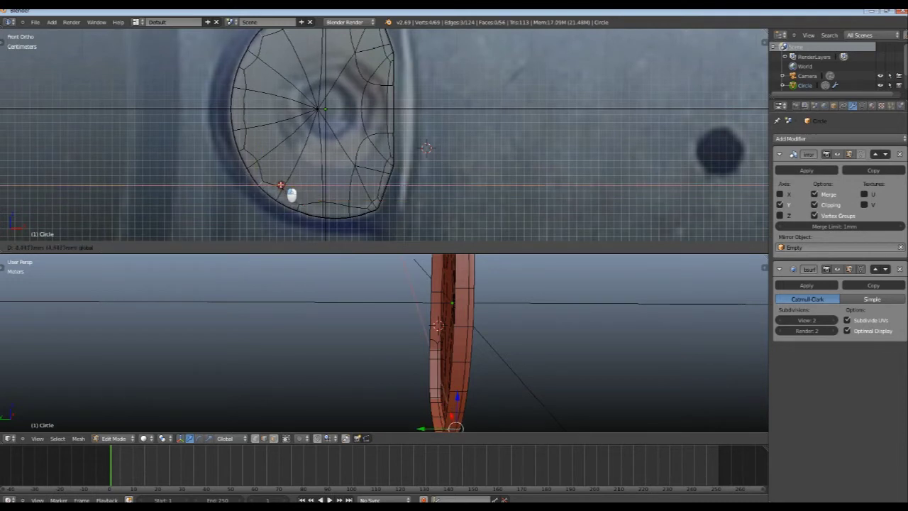
pyautogui.press('a')
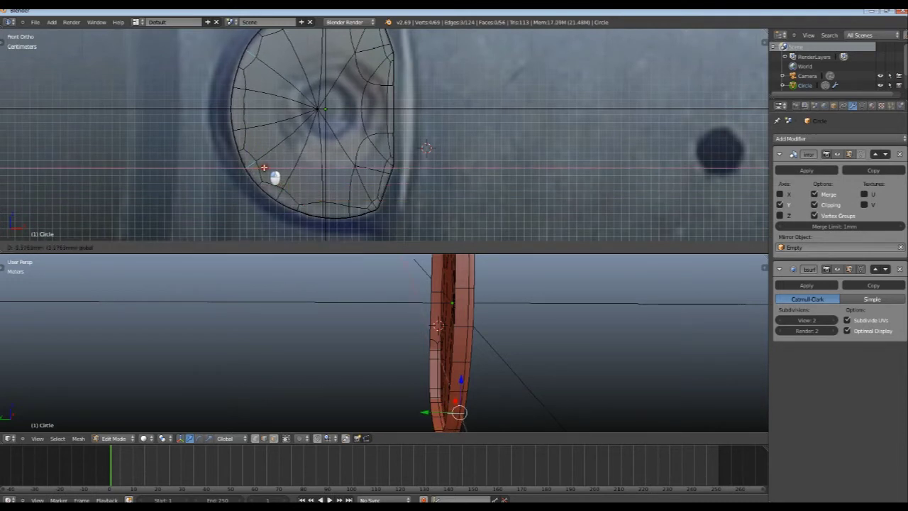
pyautogui.rightClick(238, 153)
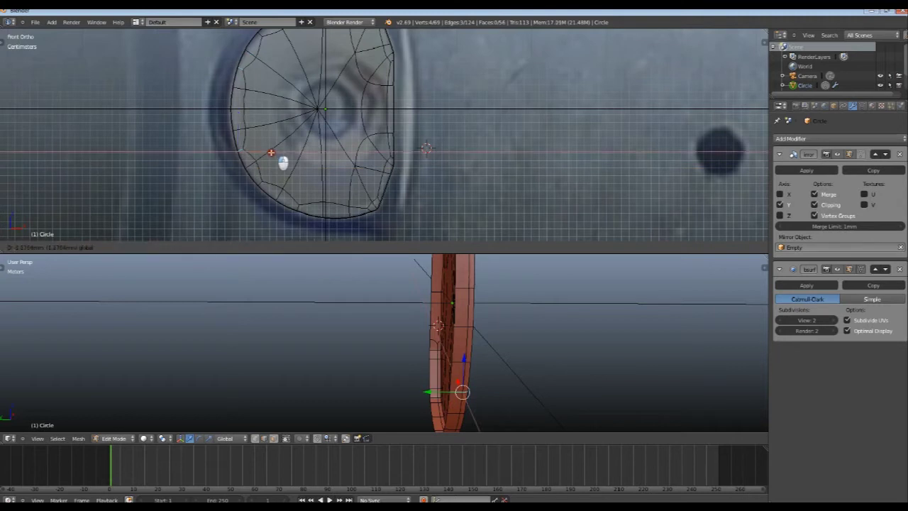
pyautogui.press('a')
pyautogui.moveTo(234, 136); pyautogui.dragTo(234, 131)
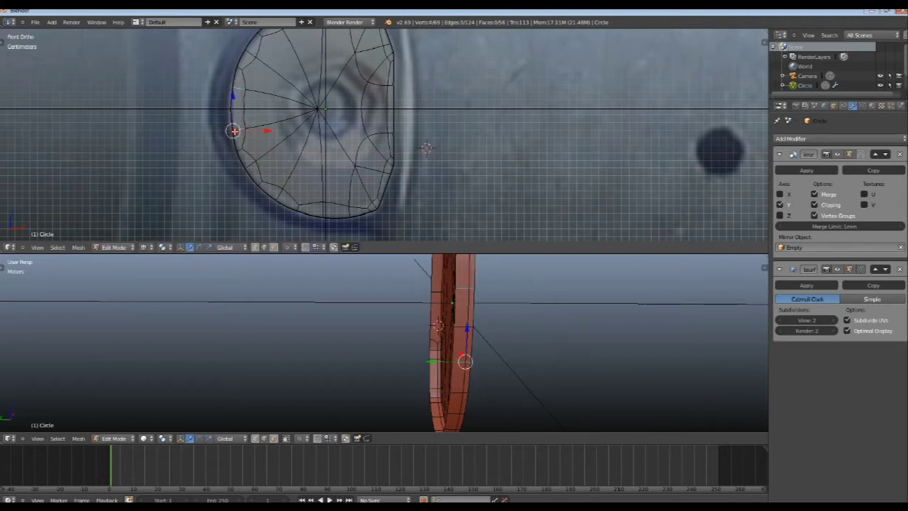
pyautogui.press('g')
pyautogui.press('x')
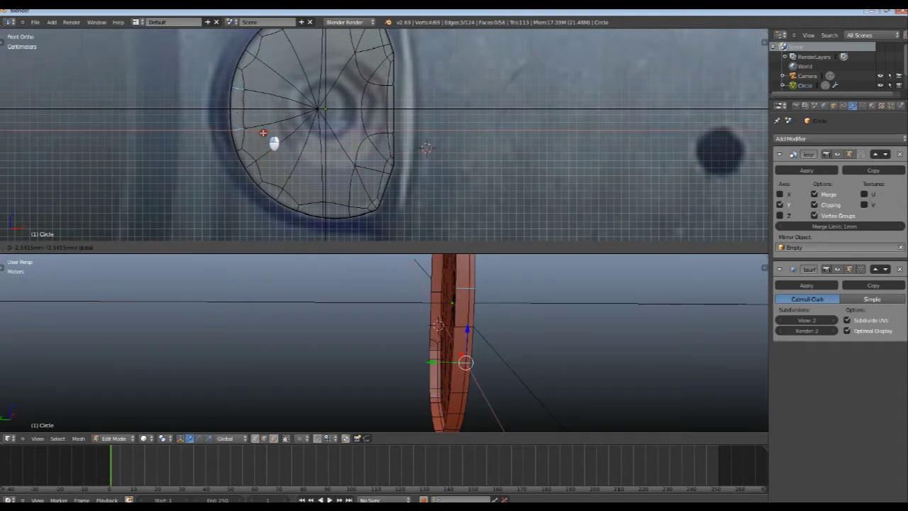
pyautogui.click(263, 133)
# Step: Shift the upper left-edge vertices along X, then check the plate in Object Mode
pyautogui.press('a')
pyautogui.rightClick(230, 114)
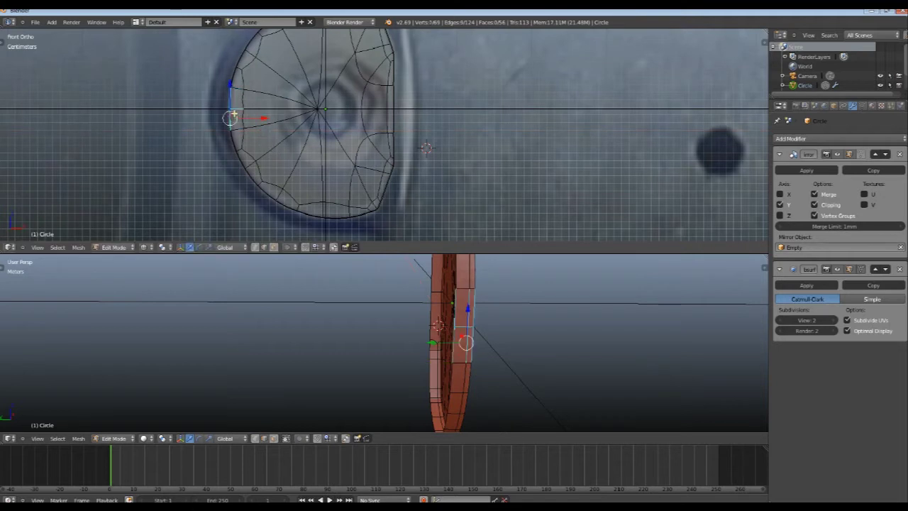
pyautogui.press('a')
pyautogui.moveTo(231, 111); pyautogui.dragTo(242, 110)
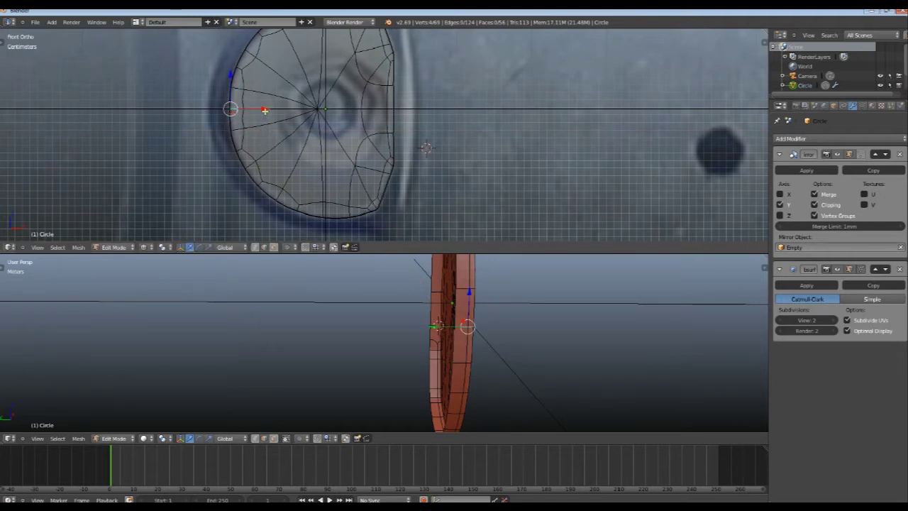
pyautogui.press('g')
pyautogui.press('x')
pyautogui.click(263, 111)
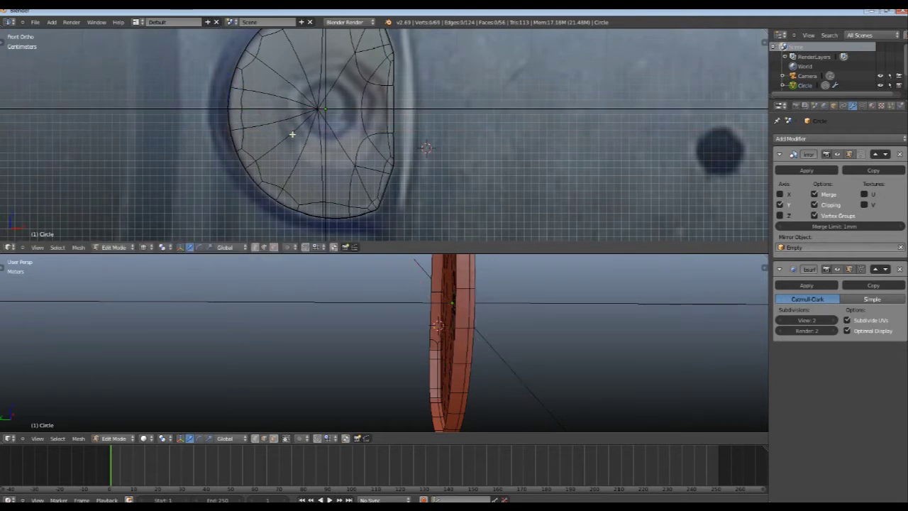
pyautogui.scroll(-2, 293, 146)
pyautogui.press('Tab')
pyautogui.scroll(2, 293, 159)
pyautogui.press('Tab')
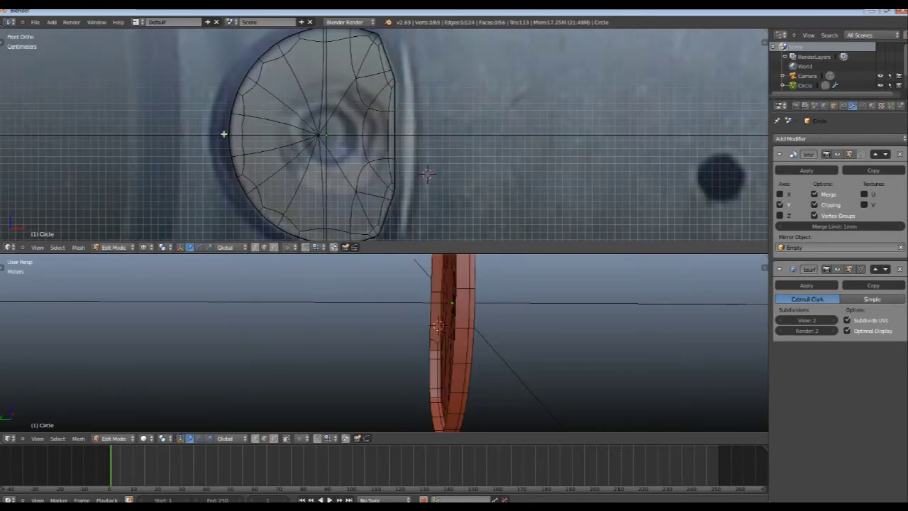
# Step: Move another plate vertex slightly and return to Object Mode
pyautogui.keyDown('shift'); pyautogui.rightClick(262, 135); pyautogui.keyUp('shift')
pyautogui.press('g')
pyautogui.click(262, 145)
pyautogui.press('Tab')
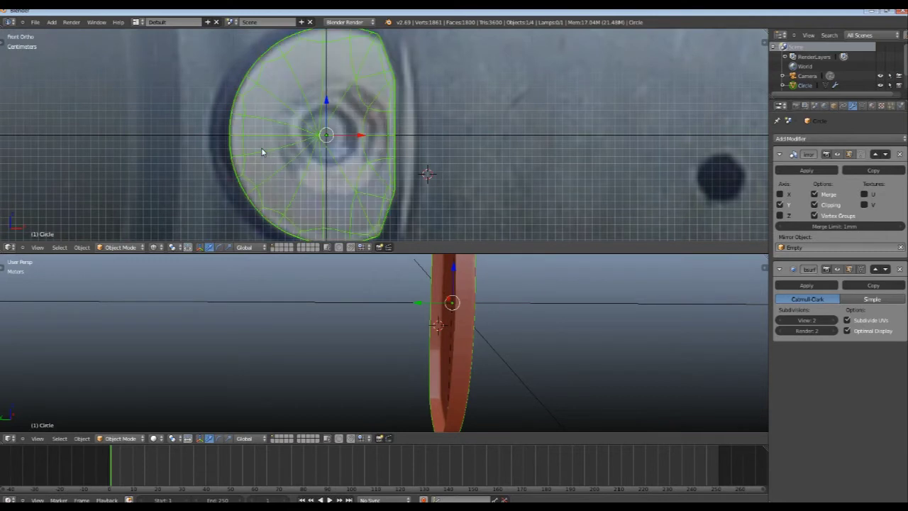
# Step: Check the plate in the wireframe front view and select it
pyautogui.press('z')
pyautogui.scroll(6, 361, 372)
pyautogui.scroll(-4, 368, 314)
pyautogui.scroll(-3, 394, 348)
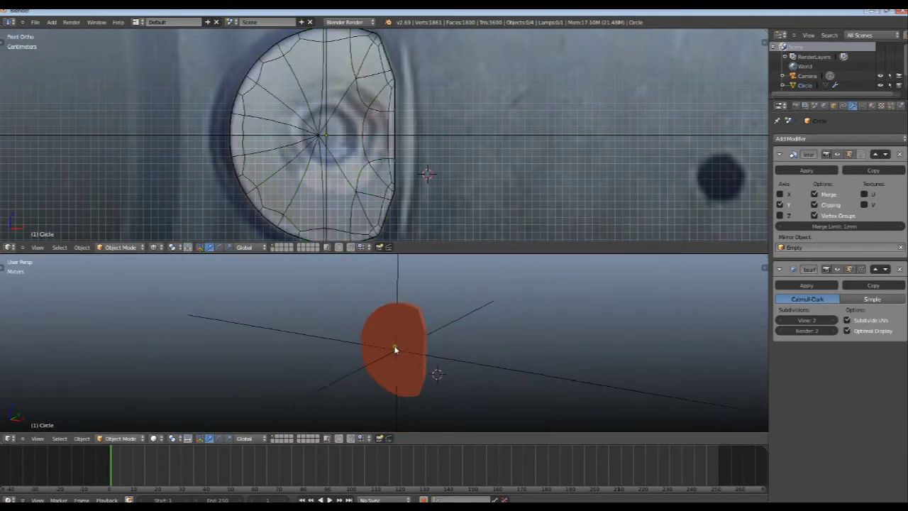
pyautogui.rightClick(423, 344)
pyautogui.scroll(4, 423, 344)
pyautogui.scroll(-1, 418, 324)
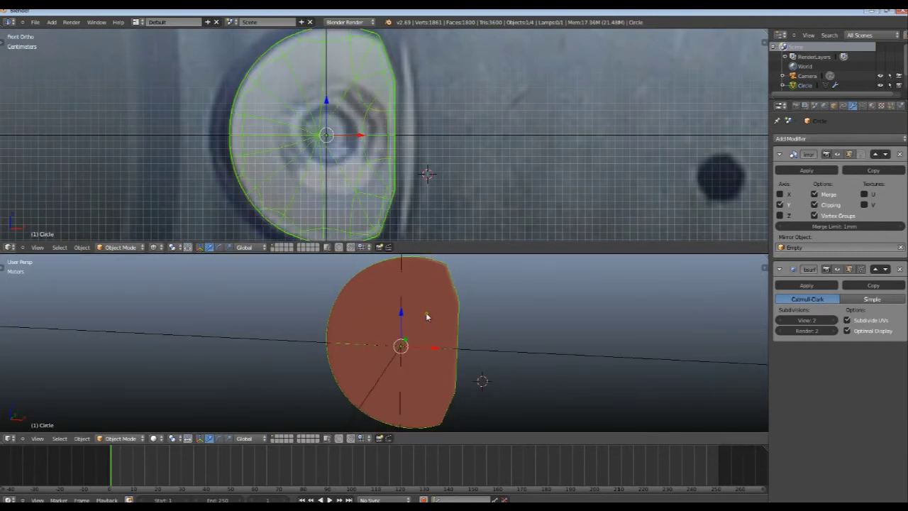
# Step: Review the object shading tools, orbit the plate edge-on, and re-enter Edit Mode
pyautogui.press('t')
pyautogui.scroll(-2, 67, 276)
pyautogui.scroll(2, 68, 276)
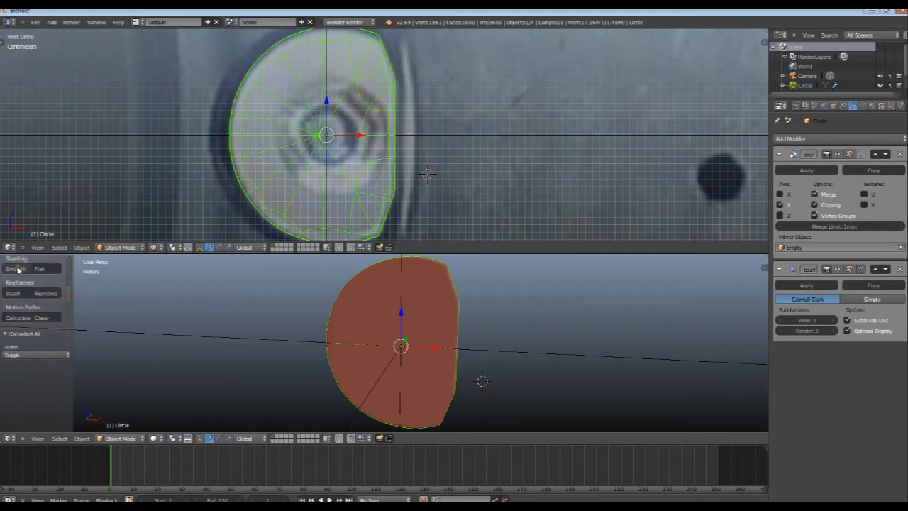
pyautogui.press('t')
pyautogui.press('a')
pyautogui.moveTo(431, 324)
pyautogui.mouseDown(button='middle')
pyautogui.moveTo(374, 366)
pyautogui.moveTo(420, 289)
pyautogui.moveTo(464, 357)
pyautogui.moveTo(423, 360)
pyautogui.moveTo(416, 389)
pyautogui.mouseUp(button='middle')
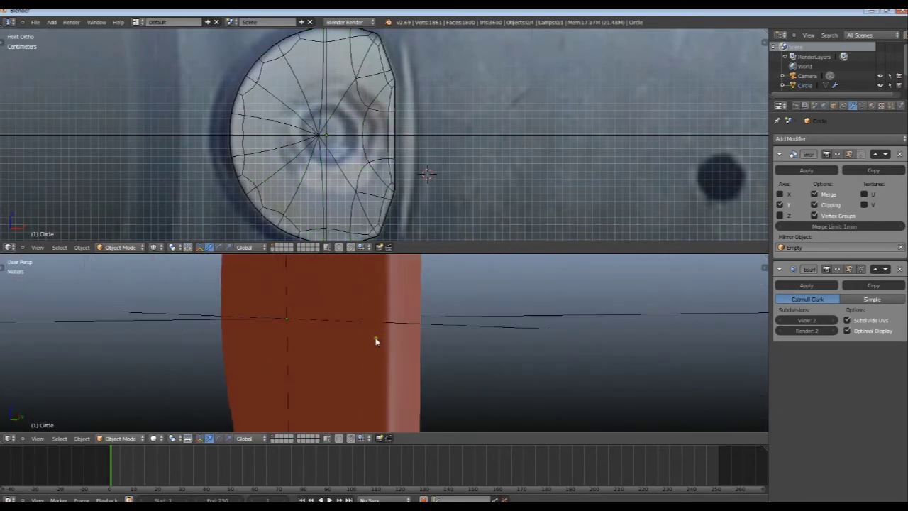
pyautogui.press('Tab')
# Step: Hide the subdivision cage in textured view and knife-cut new edges across the plate
pyautogui.click(850, 269)
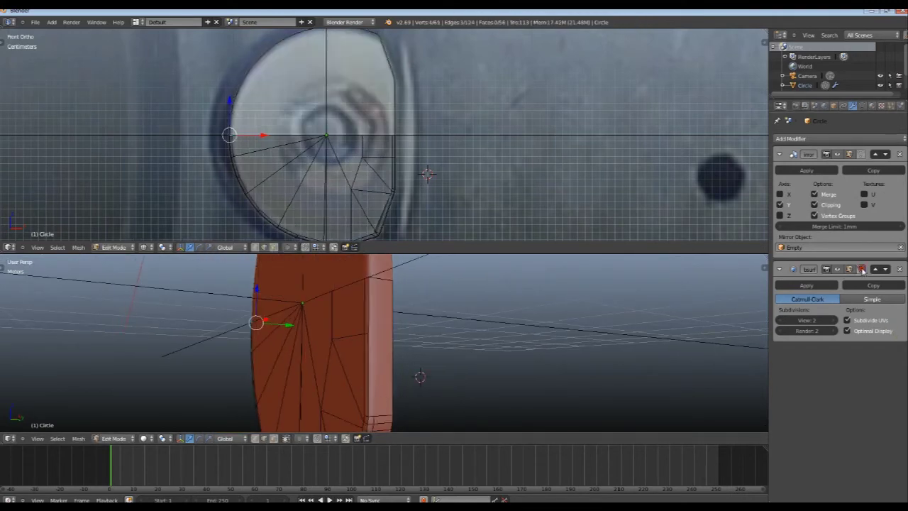
pyautogui.hotkey('alt', 'z')
pyautogui.moveTo(387, 350); pyautogui.dragTo(346, 326, button='middle')
pyautogui.press('k')
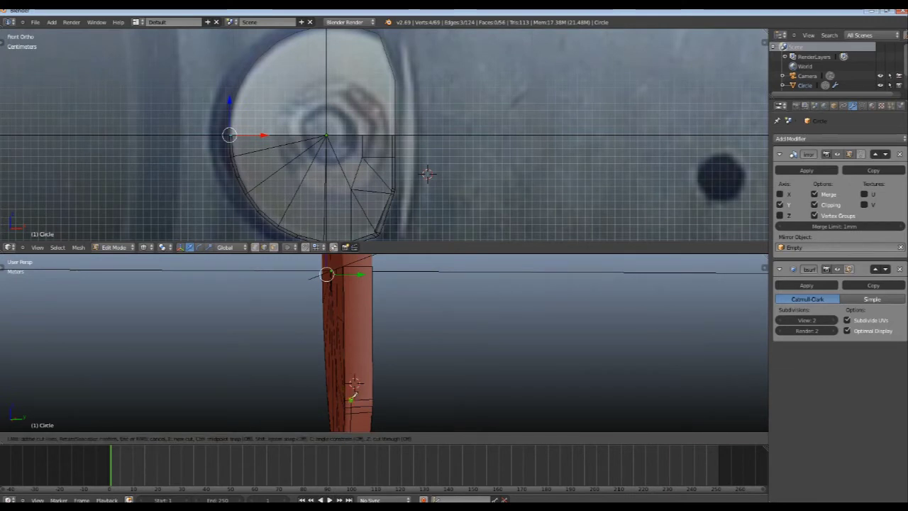
pyautogui.click(352, 264)
pyautogui.press('Return')
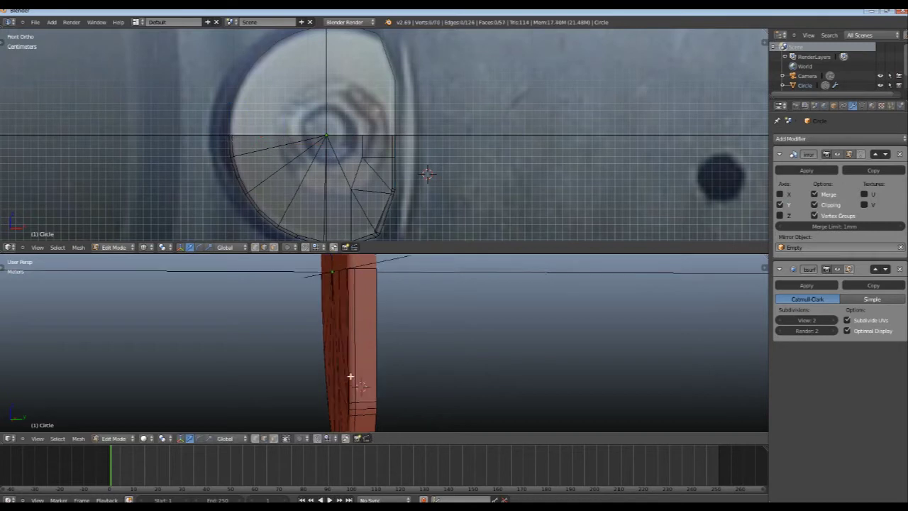
# Step: Add an edge loop along the plate's right side, then return to Object Mode
pyautogui.moveTo(364, 337); pyautogui.dragTo(476, 331, button='middle')
pyautogui.scroll(1, 476, 331)
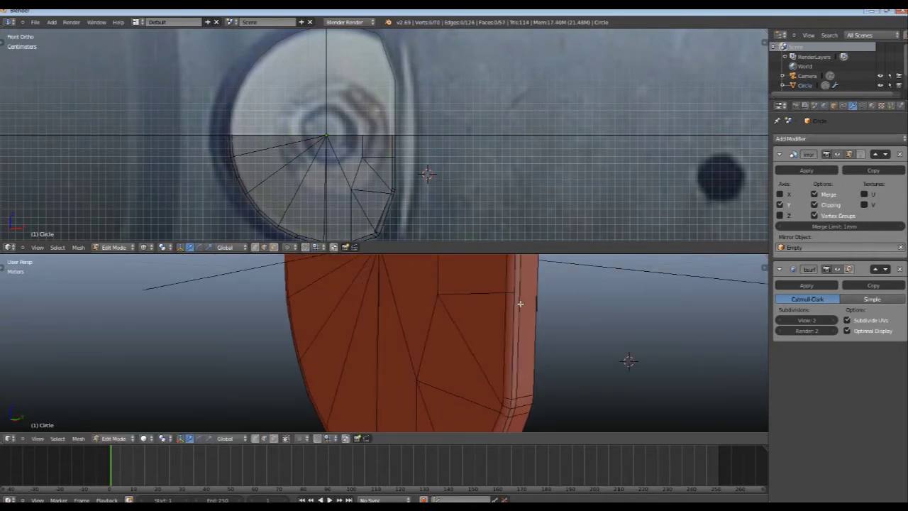
pyautogui.hotkey('ctrl', 'e')
pyautogui.click(520, 303)
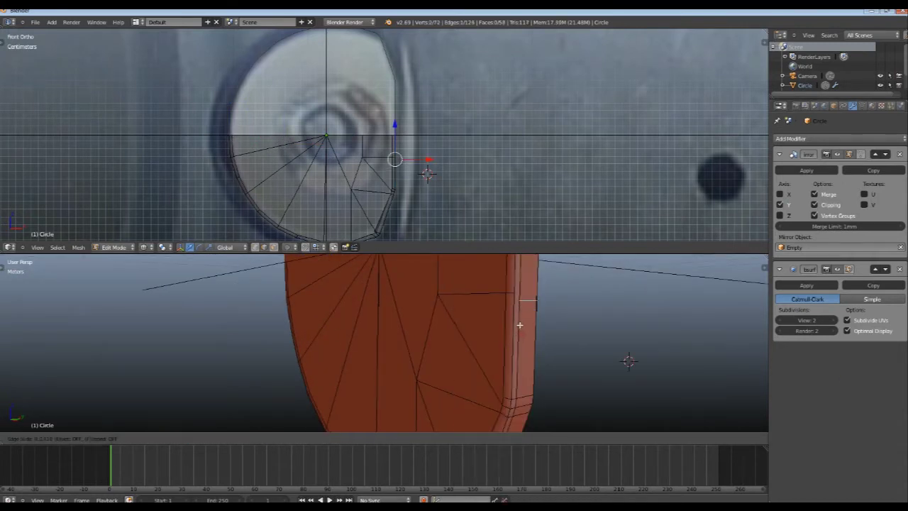
pyautogui.click(519, 319)
pyautogui.scroll(1, 571, 279)
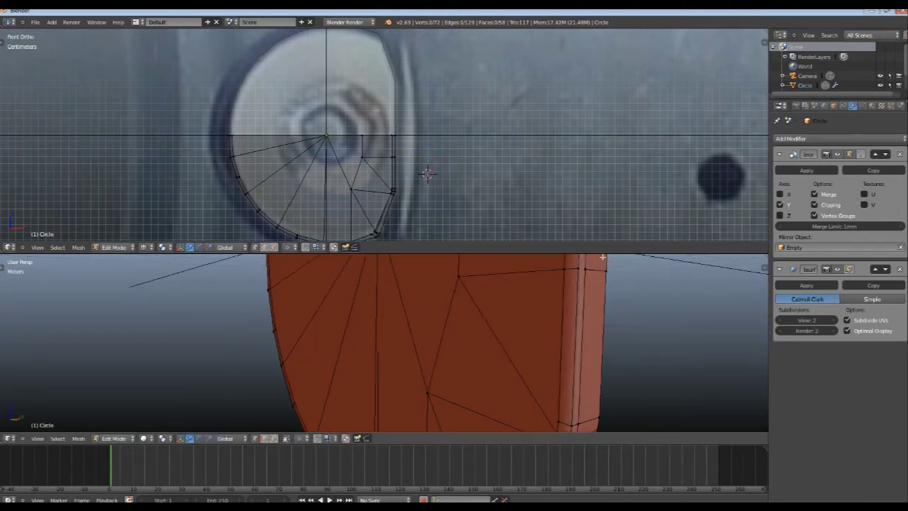
pyautogui.rightClick(575, 268)
pyautogui.moveTo(652, 308); pyautogui.dragTo(614, 342, button='middle')
pyautogui.press('Tab')
# Step: Turn on the plate's wireframe overlay to inspect it, then switch it off again
pyautogui.press('z')
pyautogui.moveTo(437, 347); pyautogui.dragTo(440, 360, button='middle')
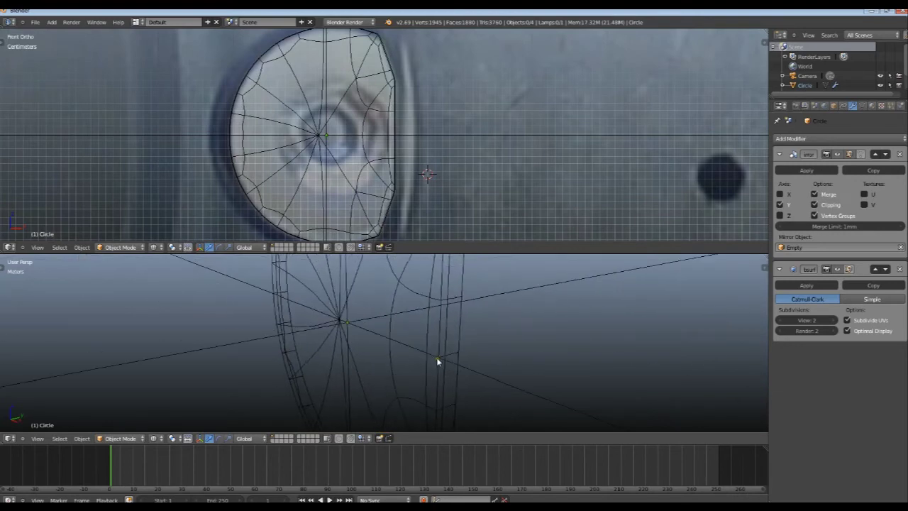
pyautogui.press('z')
pyautogui.click(833, 105)
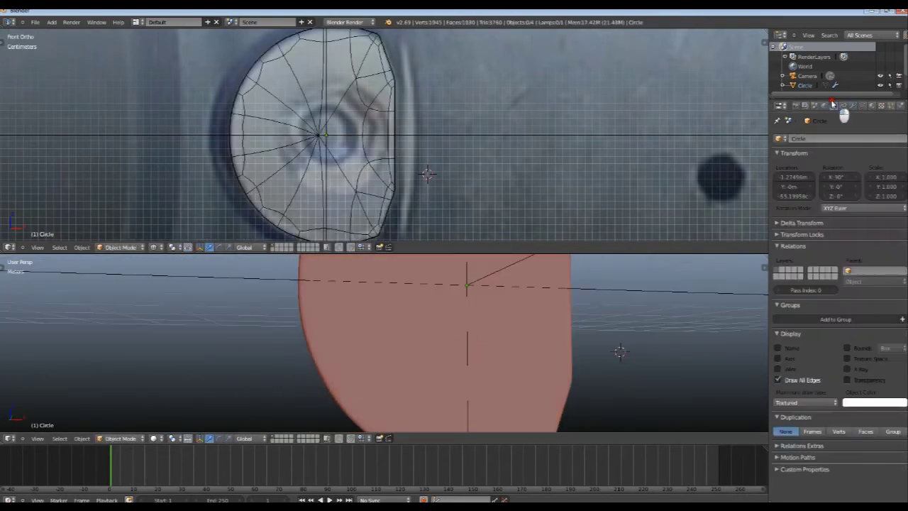
pyautogui.click(777, 368)
pyautogui.moveTo(371, 380)
pyautogui.mouseDown(button='middle')
pyautogui.moveTo(373, 324)
pyautogui.moveTo(404, 326)
pyautogui.moveTo(453, 430)
pyautogui.moveTo(503, 330)
pyautogui.moveTo(348, 400)
pyautogui.moveTo(379, 365)
pyautogui.moveTo(378, 401)
pyautogui.moveTo(417, 396)
pyautogui.moveTo(459, 359)
pyautogui.moveTo(452, 353)
pyautogui.mouseUp(button='middle')
pyautogui.rightClick(404, 333)
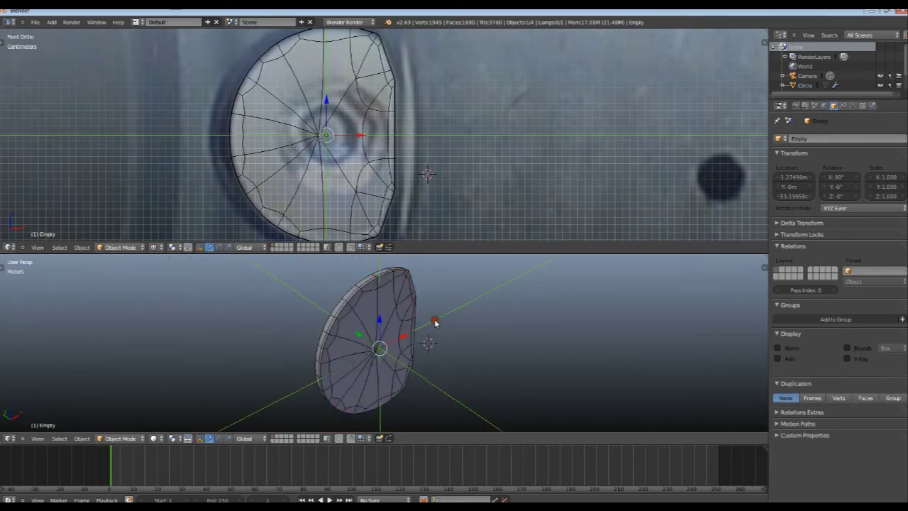
pyautogui.click(858, 106)
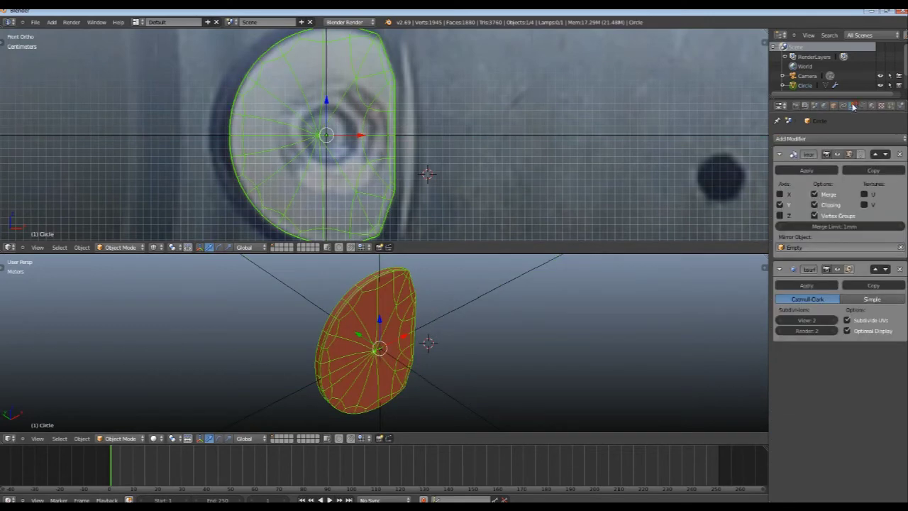
pyautogui.click(833, 106)
pyautogui.click(777, 369)
# Step: Apply the plate's Mirror modifier permanently
pyautogui.press('a')
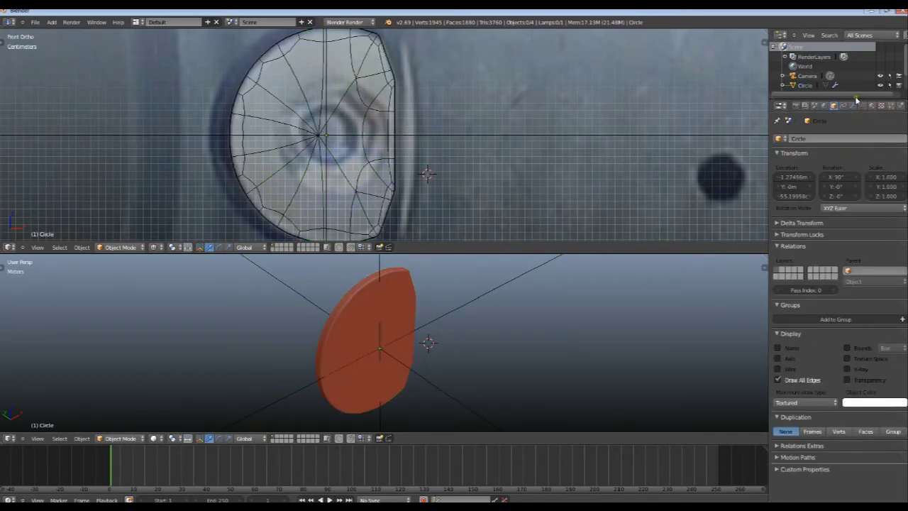
pyautogui.click(851, 106)
pyautogui.click(808, 173)
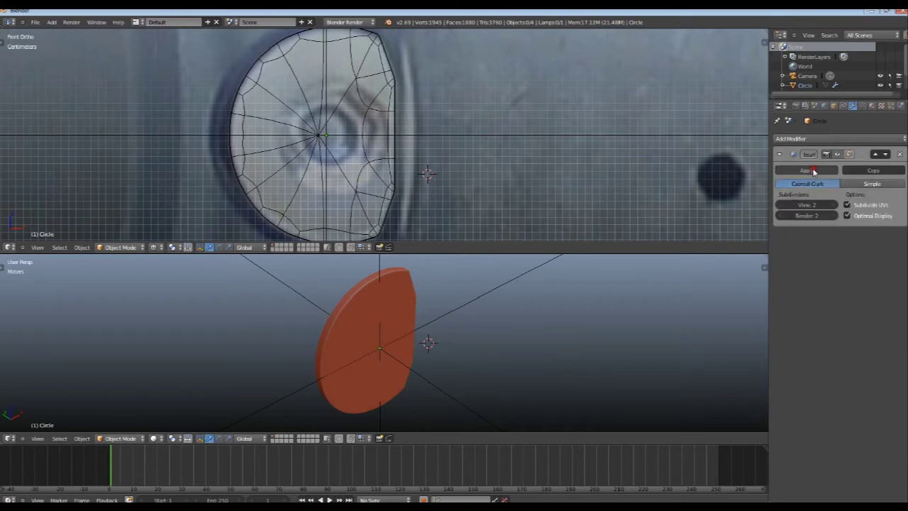
# Step: Delete the mirror empty and begin renaming the Circle object to brake_plate
pyautogui.rightClick(445, 341)
pyautogui.press('x')
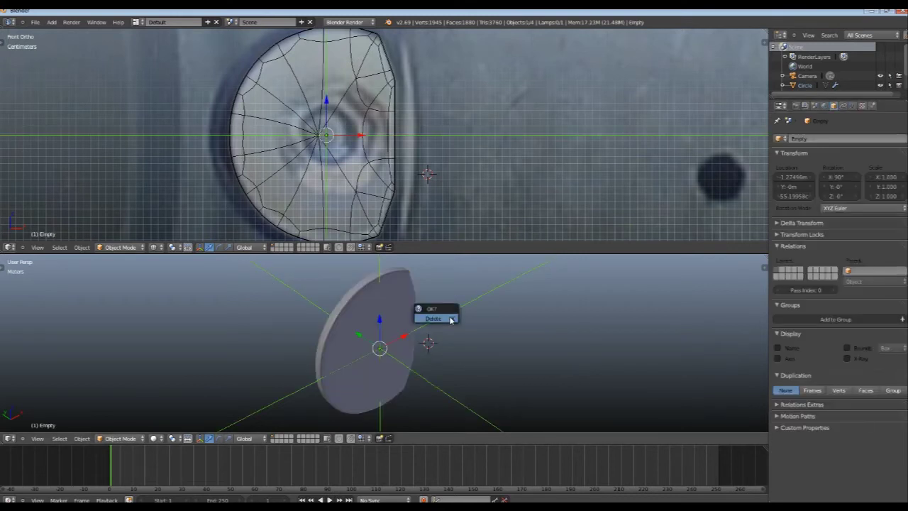
pyautogui.click(434, 319)
pyautogui.rightClick(367, 336)
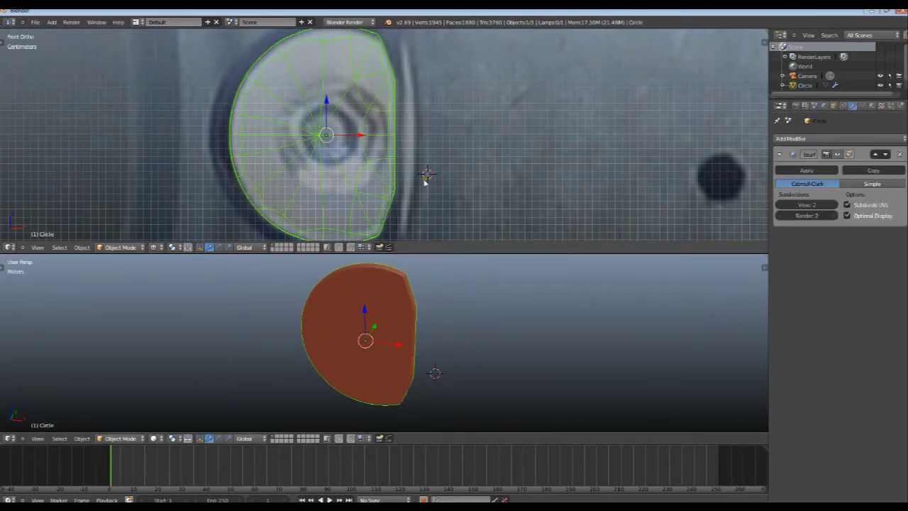
pyautogui.doubleClick(807, 85)
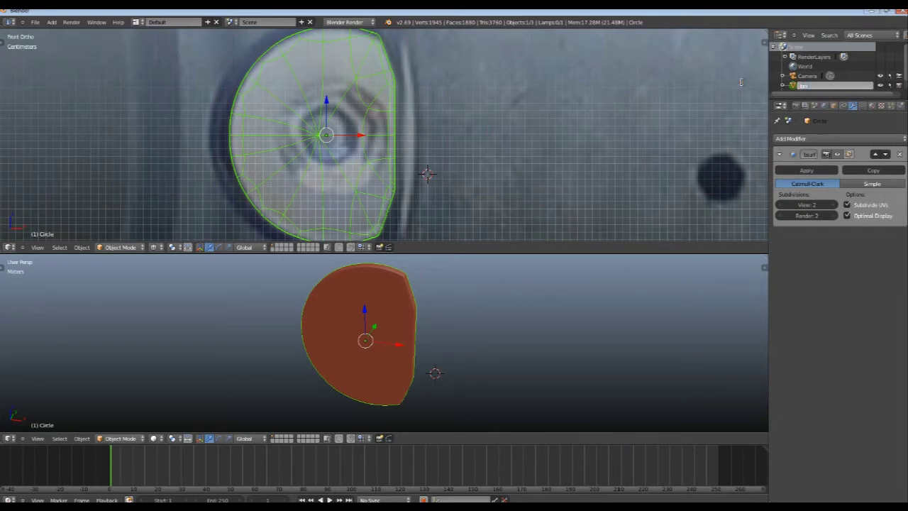
# Step: Confirm the name brake_plate and view the plate as wireframe in the front view
pyautogui.press('Return')
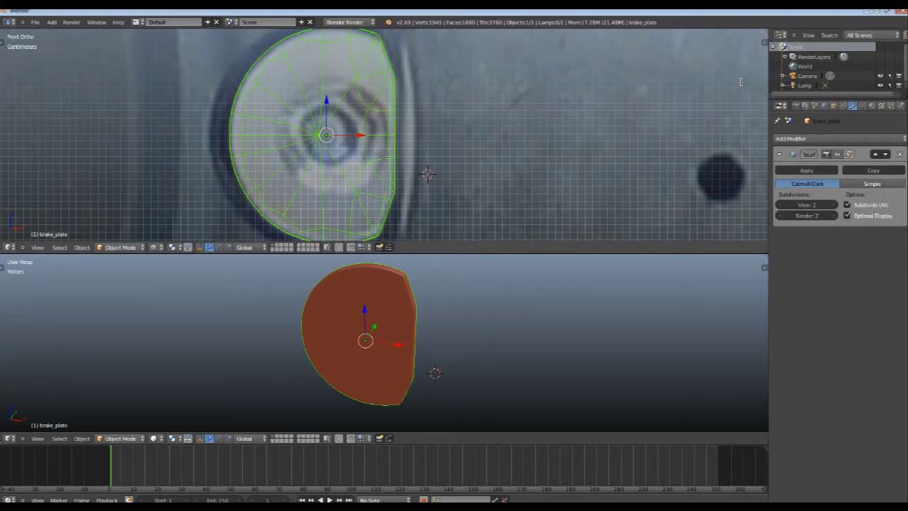
pyautogui.press('a')
pyautogui.scroll(-5, 422, 141)
pyautogui.scroll(-1, 411, 139)
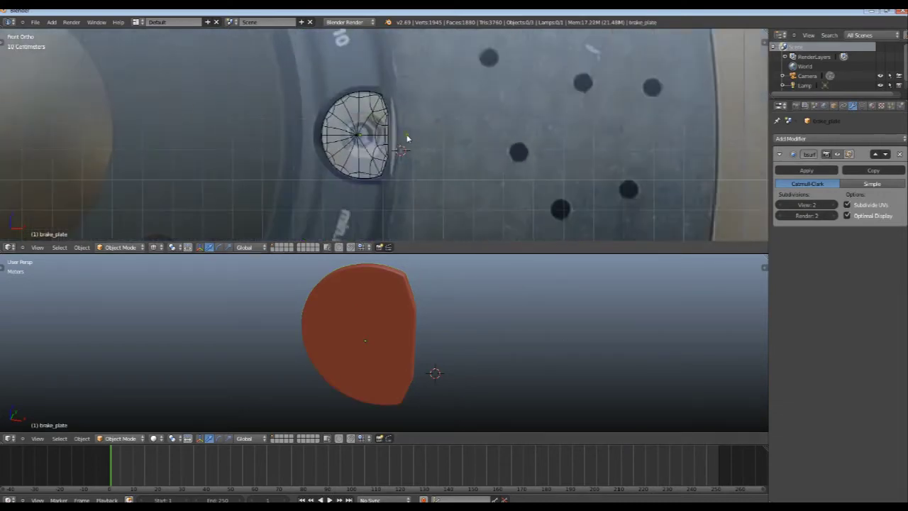
pyautogui.scroll(-2, 405, 137)
pyautogui.scroll(-2, 407, 138)
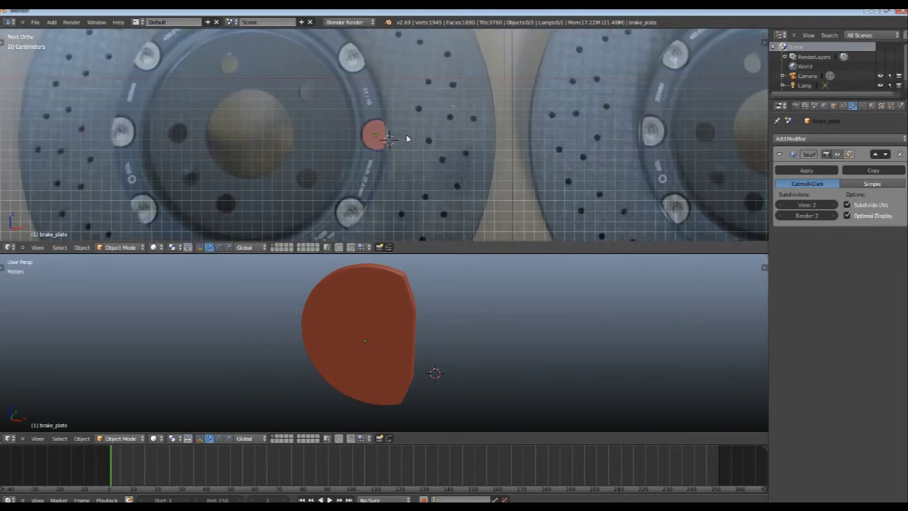
pyautogui.scroll(4, 407, 138)
pyautogui.scroll(5, 405, 139)
pyautogui.press('z')
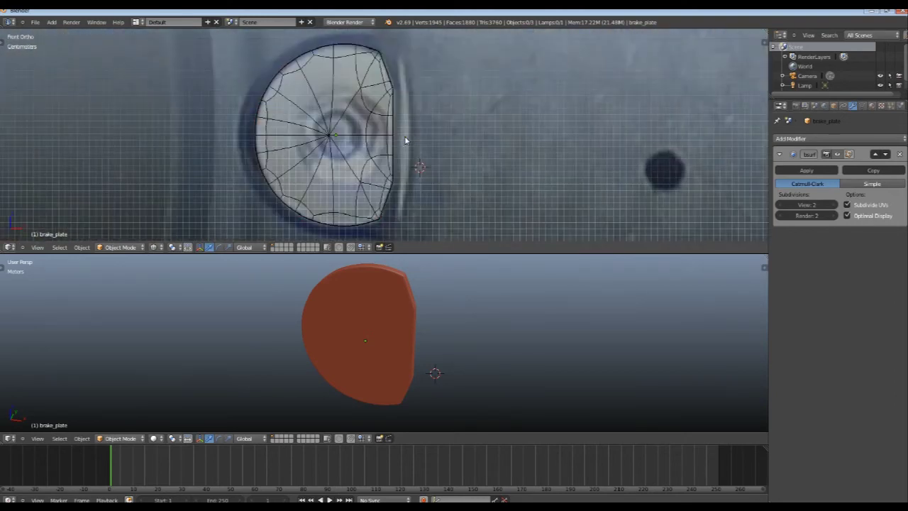
pyautogui.scroll(1, 404, 141)
pyautogui.scroll(1, 315, 142)
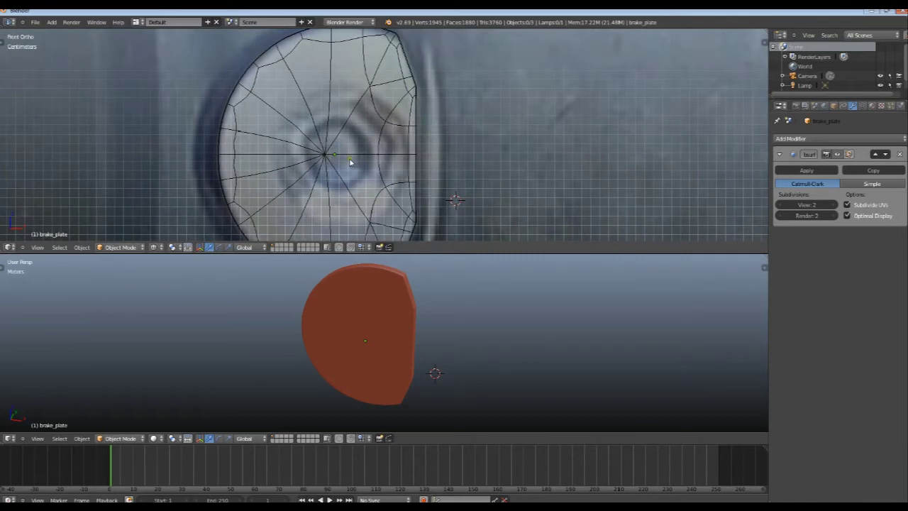
pyautogui.scroll(-1, 349, 163)
pyautogui.scroll(-1, 350, 164)
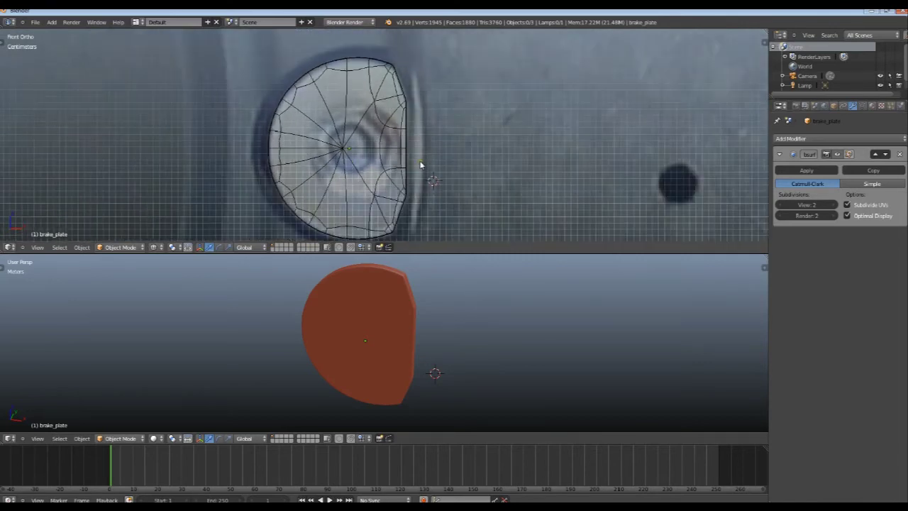
pyautogui.scroll(-3, 420, 165)
pyautogui.scroll(3, 414, 163)
pyautogui.scroll(1, 396, 170)
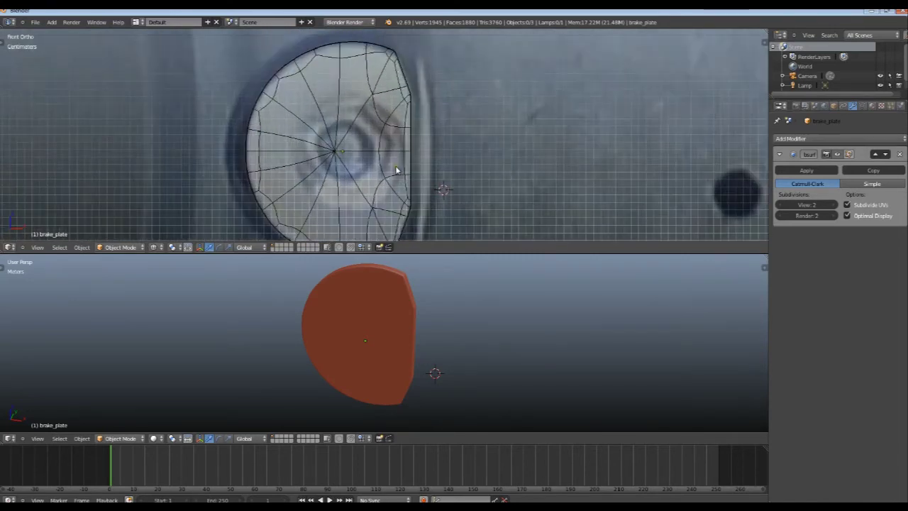
# Step: Check the plate's mesh cage, then snap the 3D cursor to the plate's centre
pyautogui.press('Tab')
pyautogui.press('Tab')
pyautogui.press('Tab')
pyautogui.press('a')
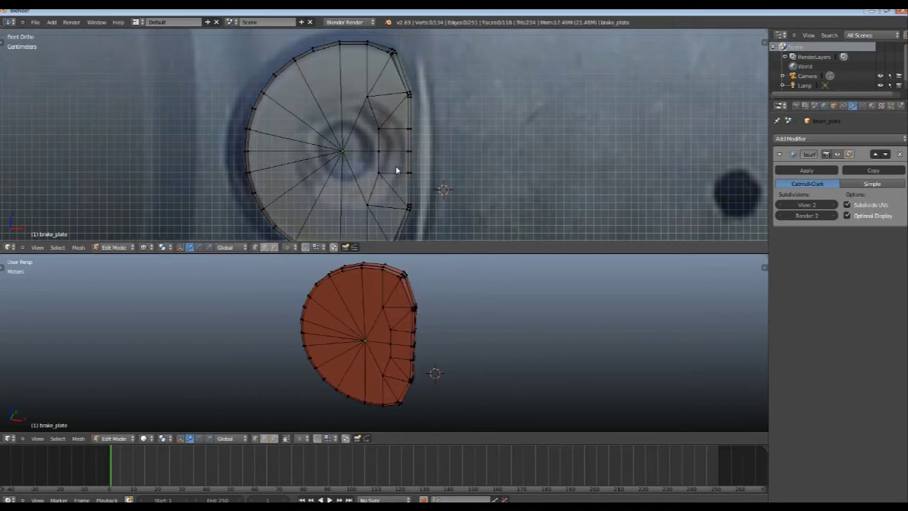
pyautogui.press('a')
pyautogui.press('a')
pyautogui.press('Tab')
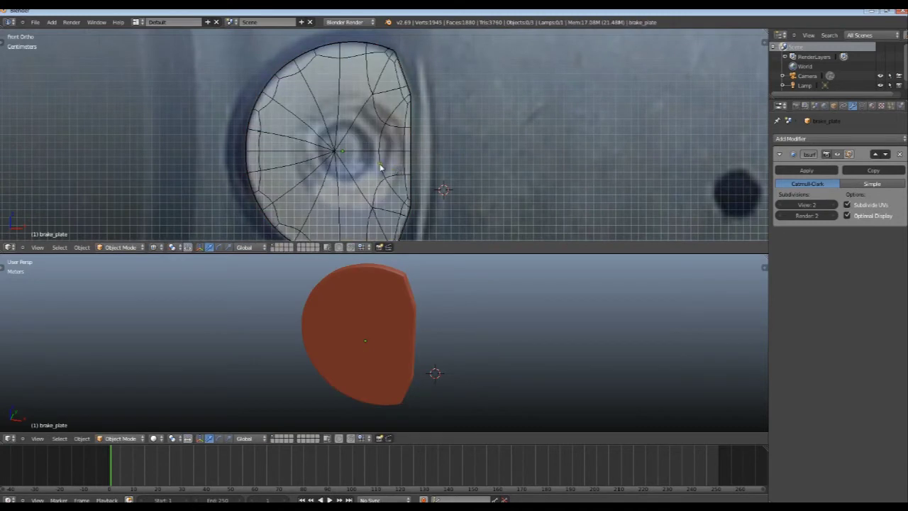
pyautogui.rightClick(340, 154)
pyautogui.hotkey('shift', 's')
pyautogui.click(344, 153)
pyautogui.press('a')
# Step: Study the upper bolt heads on the brake disc reference photo
pyautogui.scroll(1, 374, 153)
pyautogui.scroll(2, 397, 142)
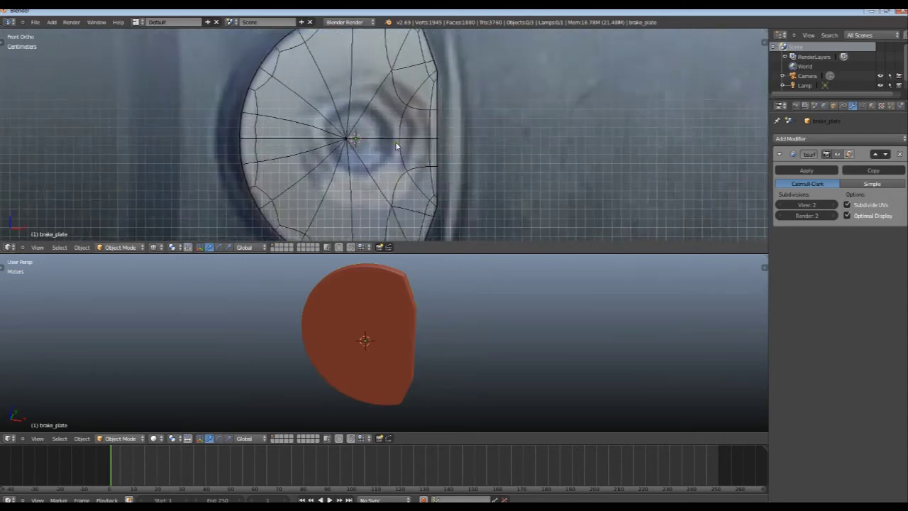
pyautogui.hotkey('shift', 'a')
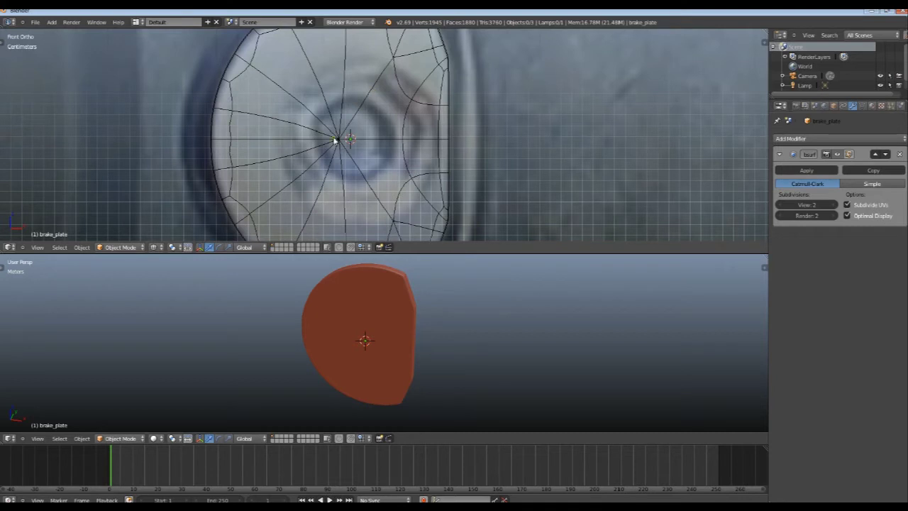
pyautogui.hotkey('alt', 'Tab')
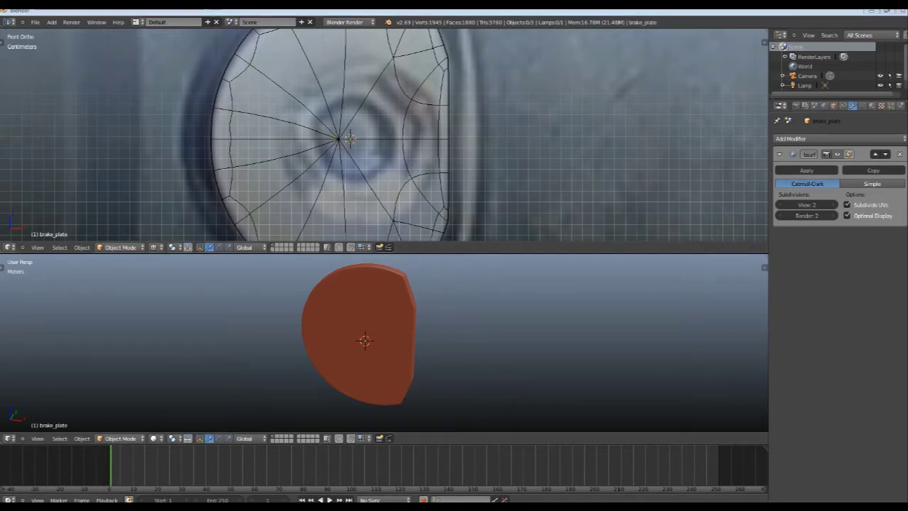
pyautogui.scroll(3, 374, 362)
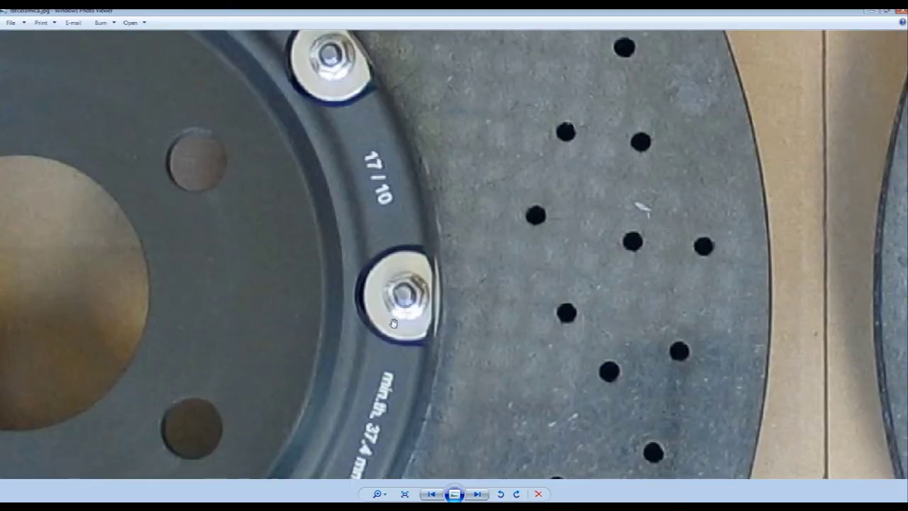
pyautogui.moveTo(344, 158); pyautogui.dragTo(393, 324)
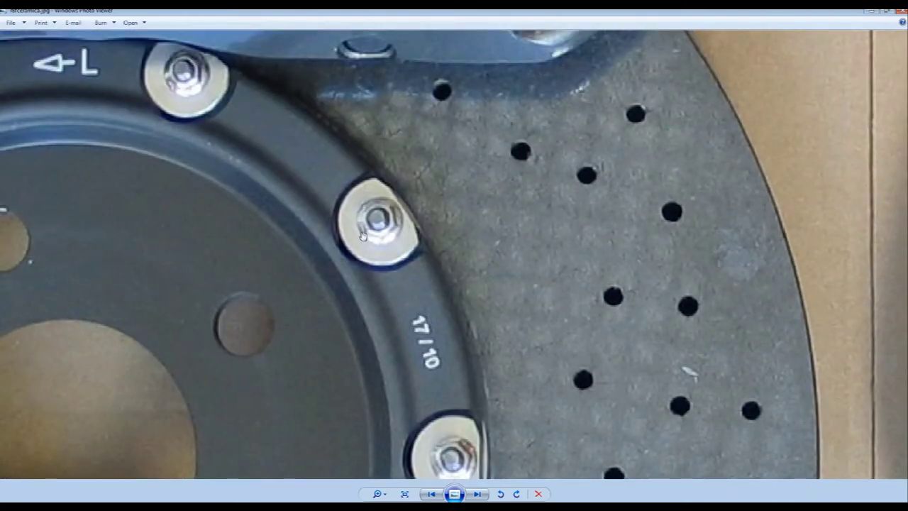
pyautogui.scroll(-4, 397, 233)
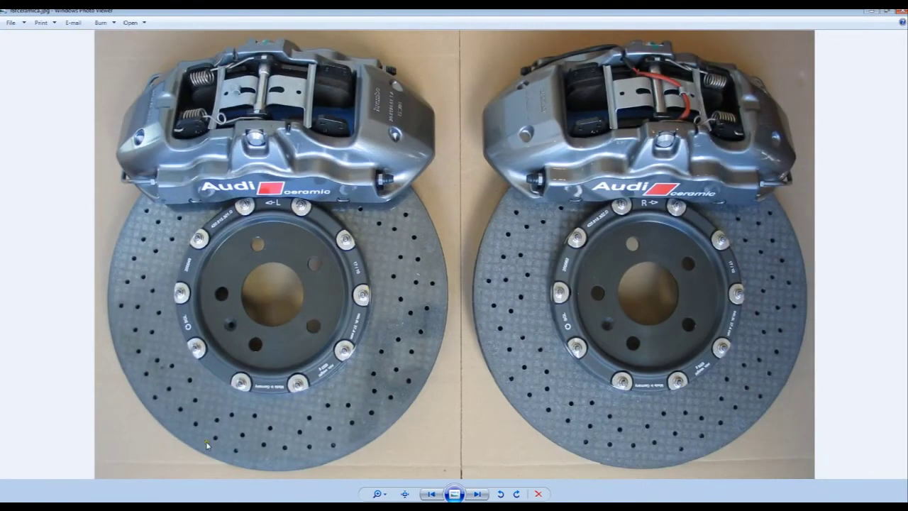
pyautogui.hotkey('alt', 'Tab')
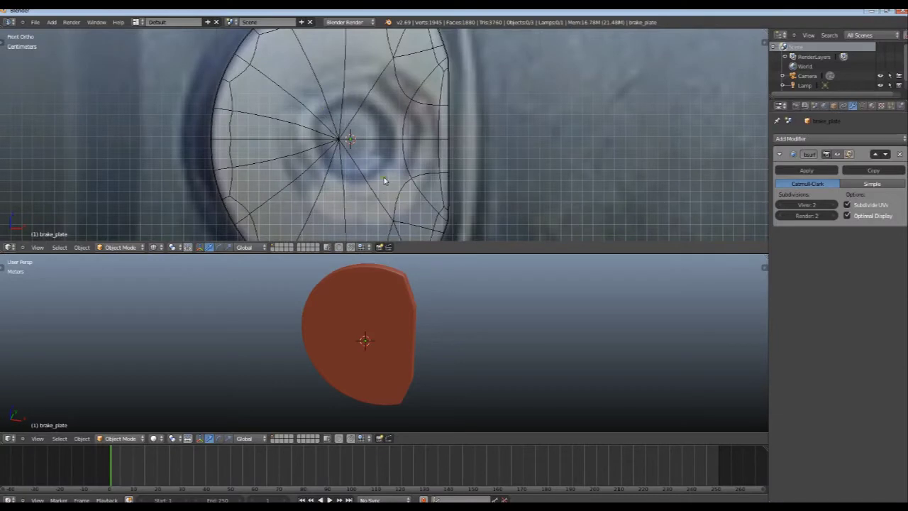
# Step: Add a mesh circle at the plate centre with 6 vertices
pyautogui.hotkey('shift', 'a')
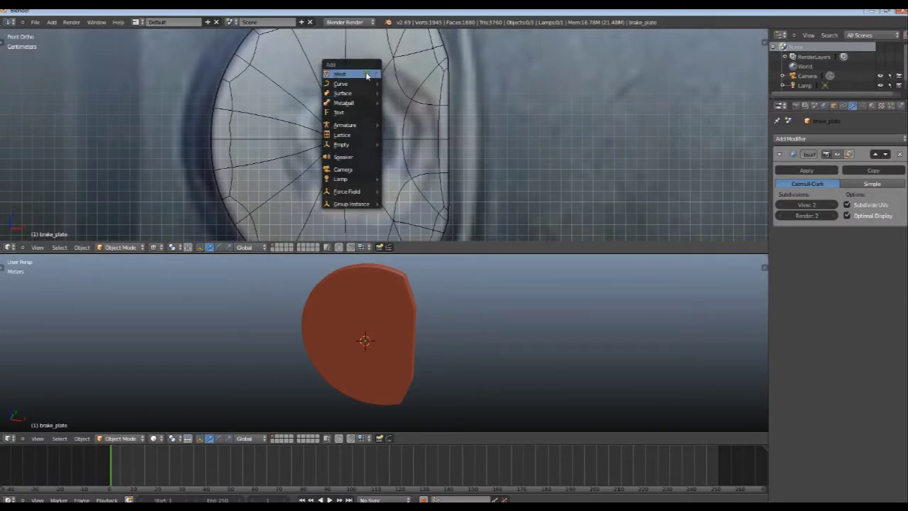
pyautogui.moveTo(349, 74)
pyautogui.click(395, 95)
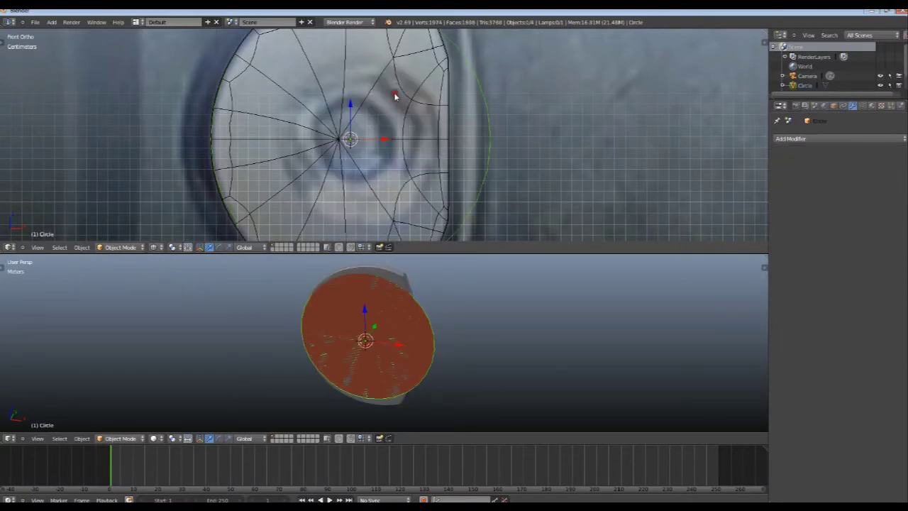
pyautogui.press('t')
pyautogui.click(33, 165)
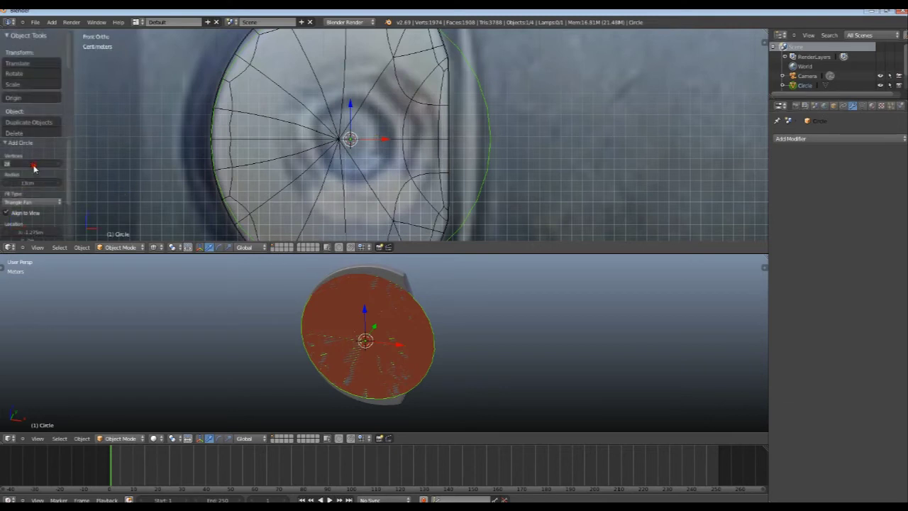
pyautogui.write('6')
pyautogui.press('Return')
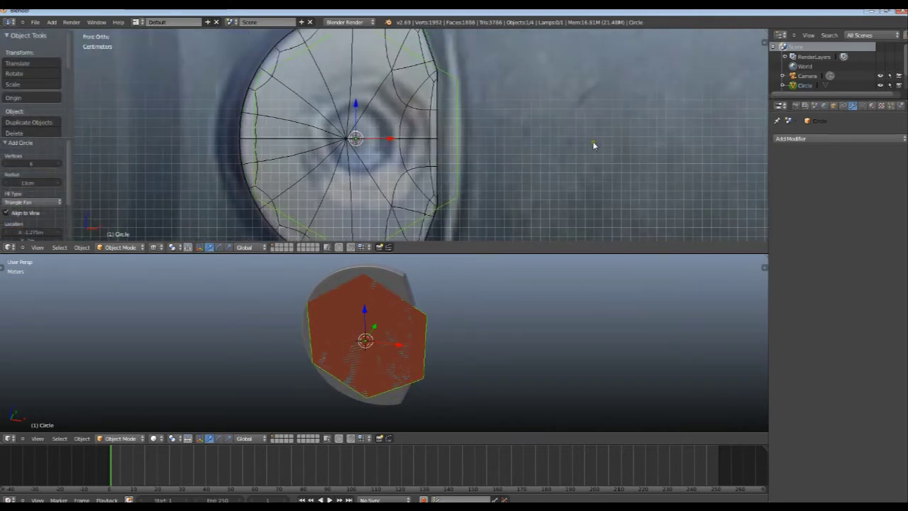
# Step: Dissolve the hexagon's inner fan edges into one face and scale it down
pyautogui.press('Tab')
pyautogui.press('a')
pyautogui.press('a')
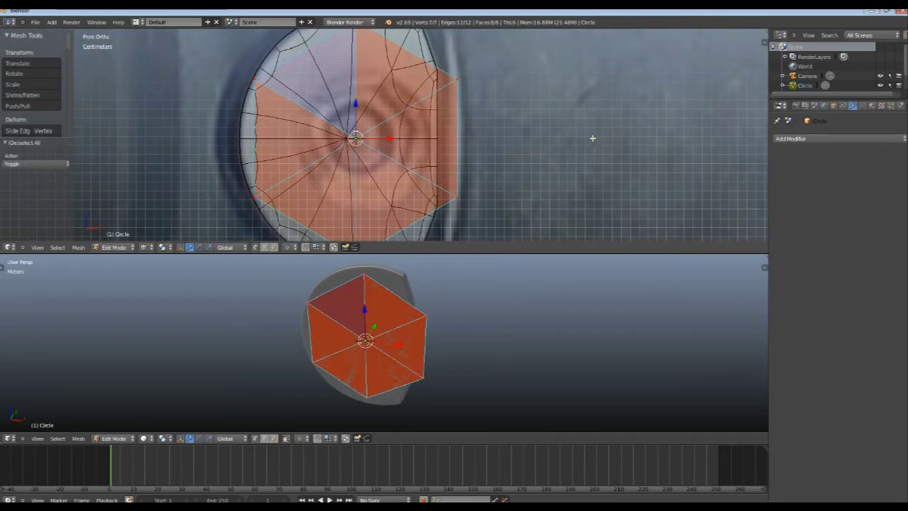
pyautogui.rightClick(458, 195)
pyautogui.hotkey('ctrl', 'i')
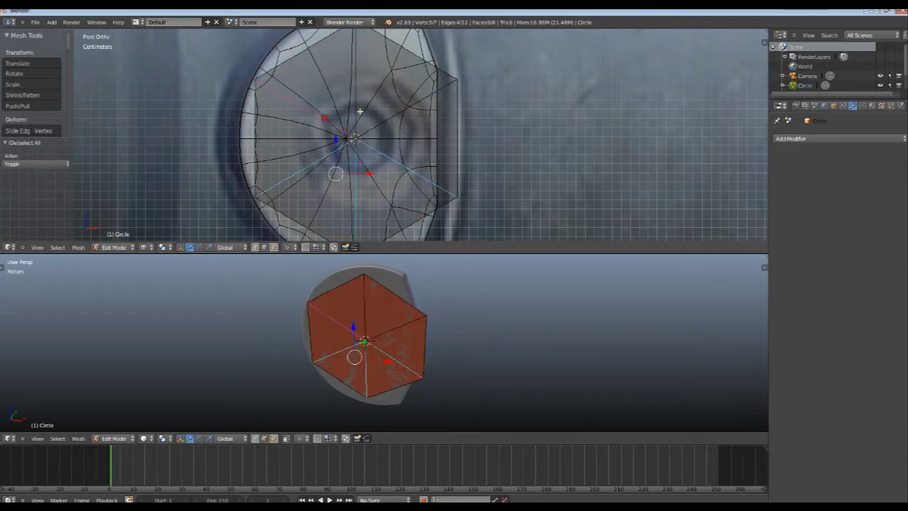
pyautogui.press('x')
pyautogui.click(378, 109)
pyautogui.press('a')
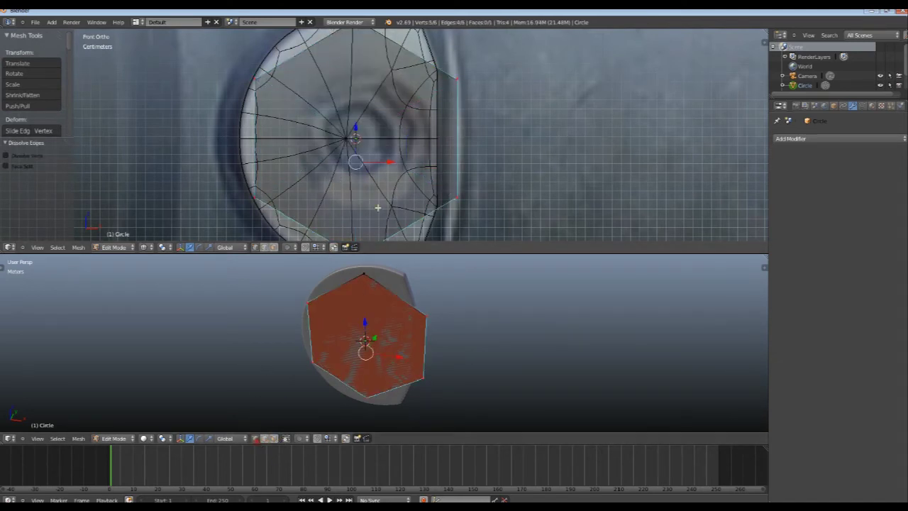
pyautogui.press('a')
pyautogui.press('a')
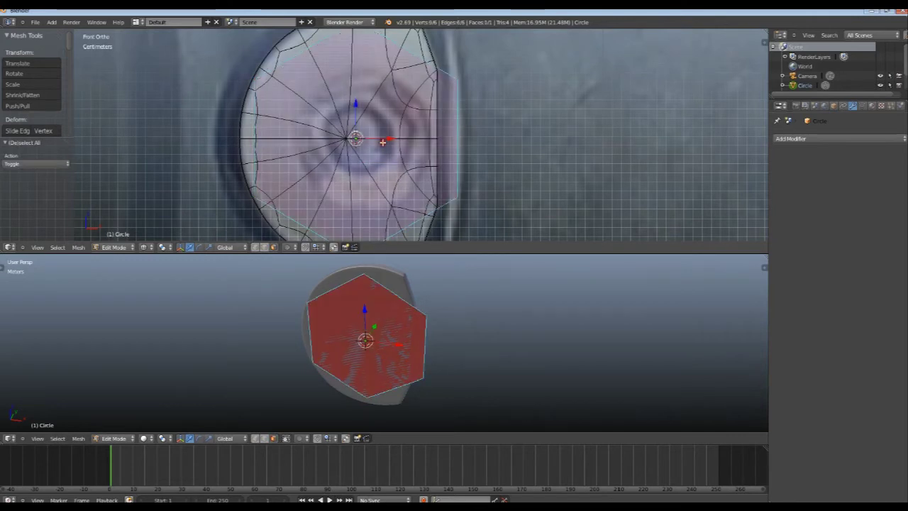
pyautogui.press('s')
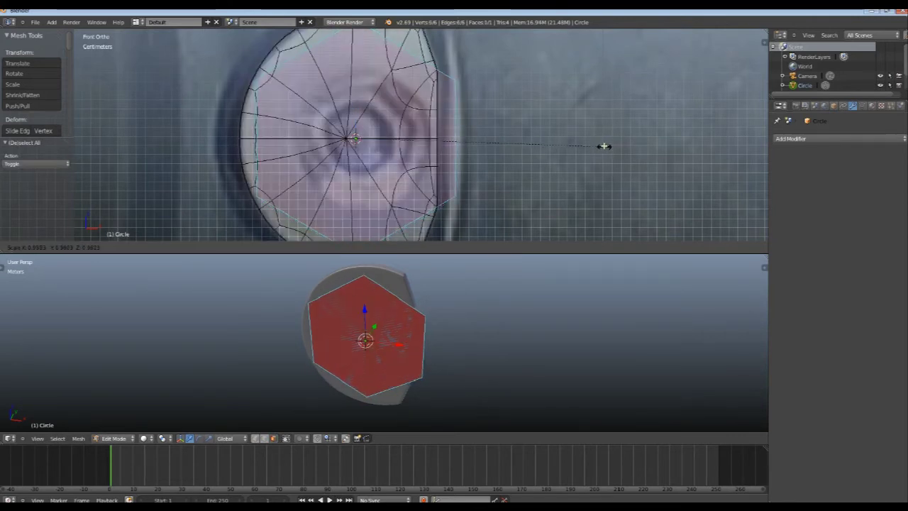
# Step: Shrink the hexagon further, then stretch it along the Y axis
pyautogui.click(465, 137)
pyautogui.press('s')
pyautogui.click(461, 137)
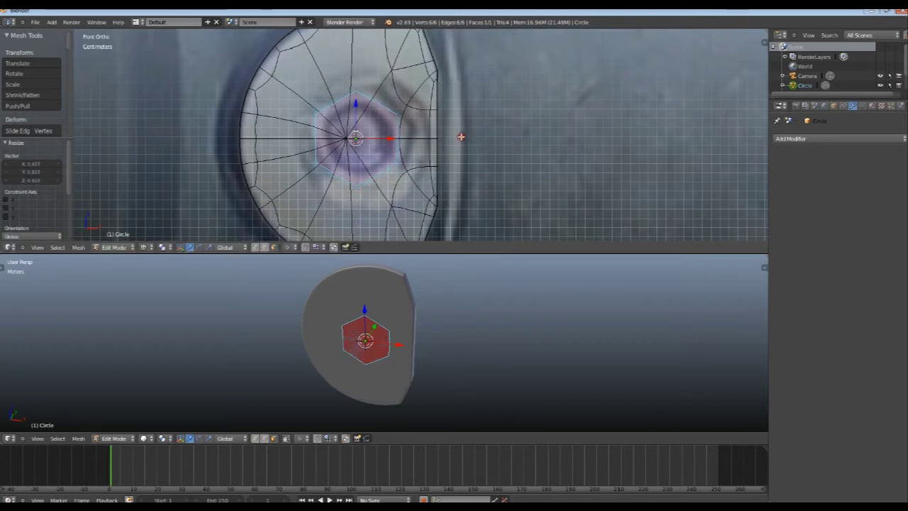
pyautogui.press('s')
pyautogui.press('x')
pyautogui.press('y')
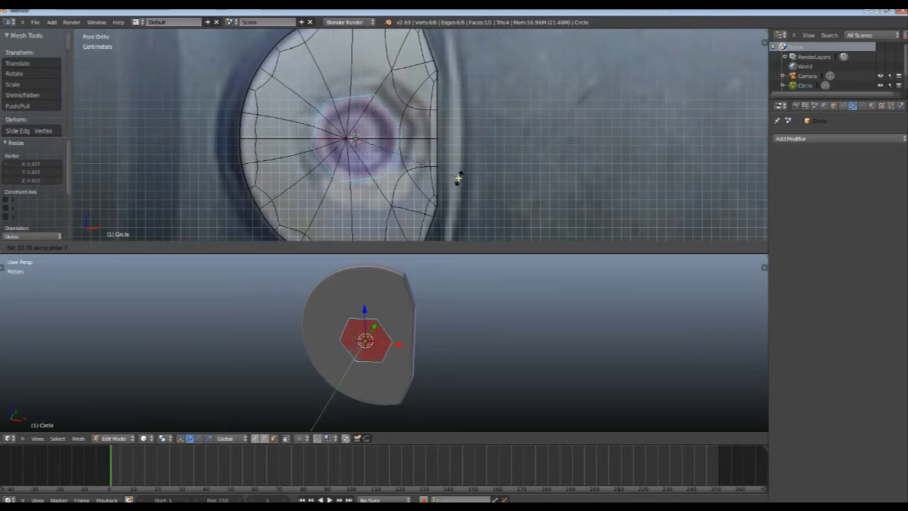
pyautogui.click(460, 174)
# Step: Select the whole hexagon and inset its face to form a border
pyautogui.press('a')
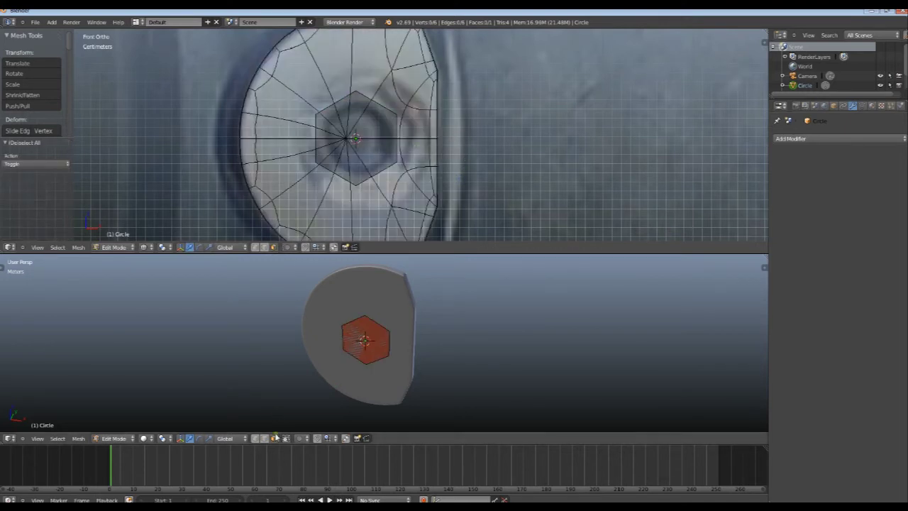
pyautogui.scroll(1, 380, 102)
pyautogui.press('a')
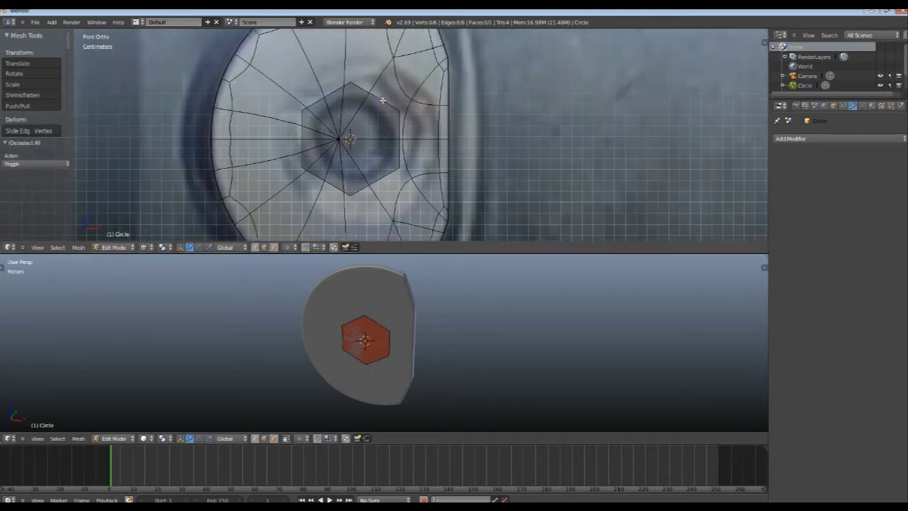
pyautogui.scroll(1, 391, 121)
pyautogui.press('i')
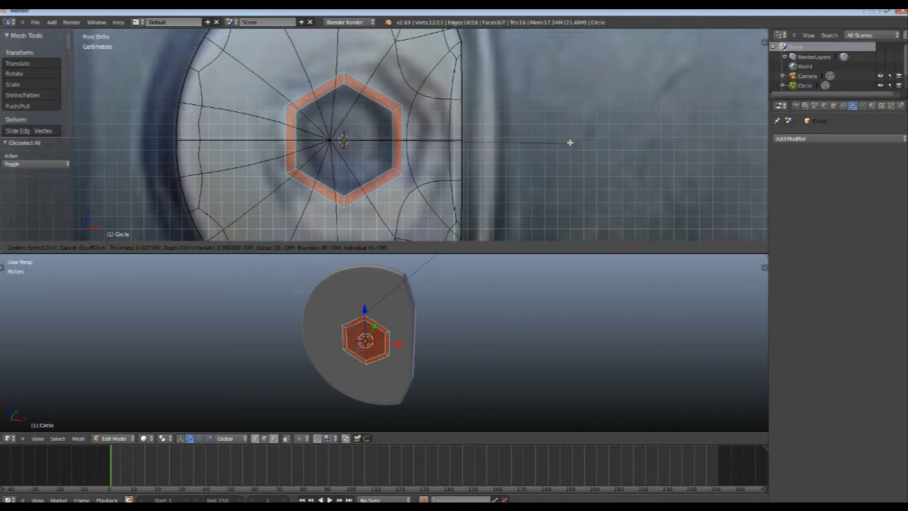
pyautogui.click(574, 143)
# Step: Delete the inner hexagon face, leaving an open ring, and return to wireframe
pyautogui.press('z')
pyautogui.press('a')
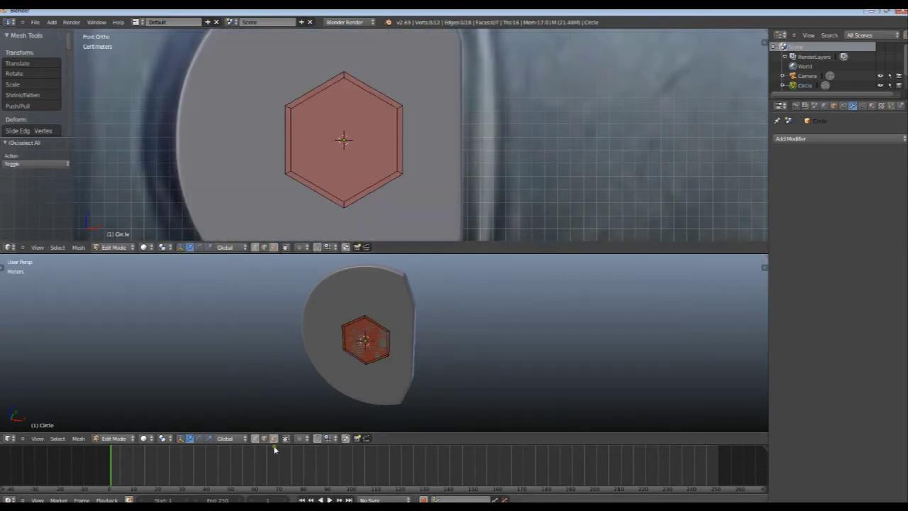
pyautogui.rightClick(348, 132)
pyautogui.press('x')
pyautogui.click(345, 86)
pyautogui.press('z')
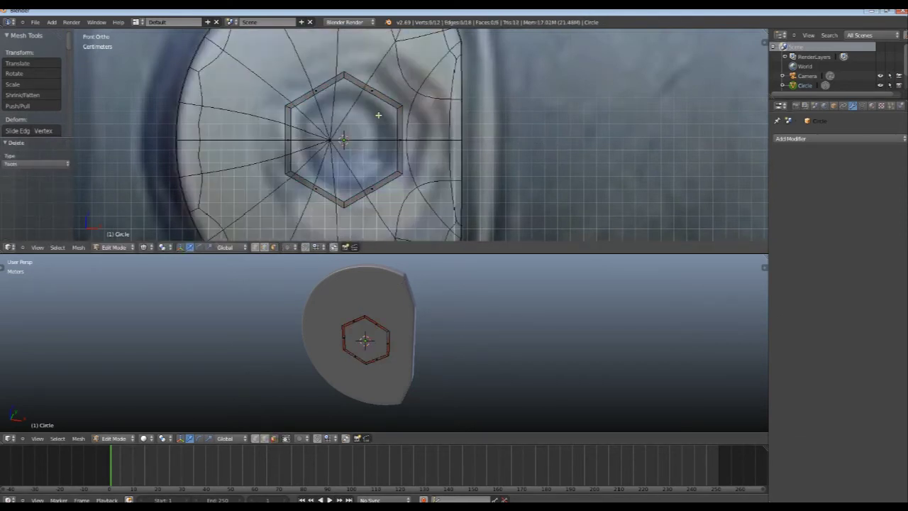
# Step: Select all six outer edges of the hexagon ring
pyautogui.scroll(2, 300, 196)
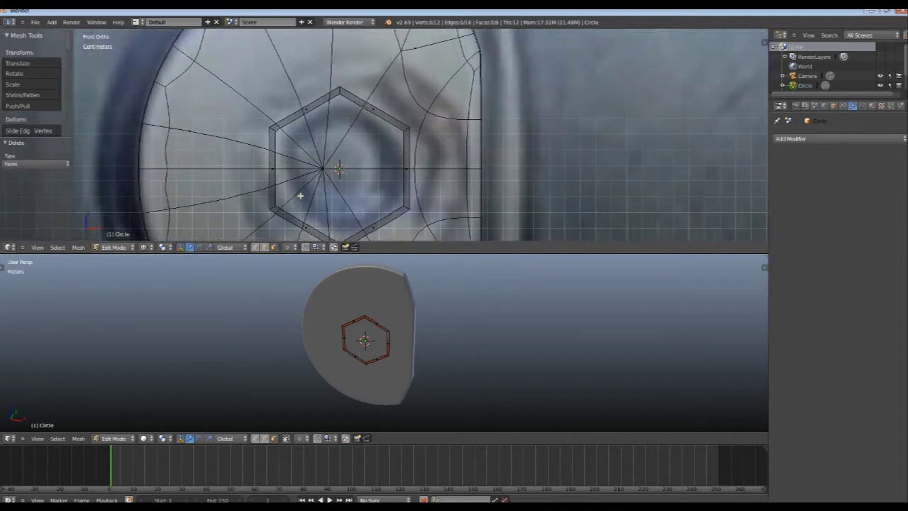
pyautogui.keyDown('shift'); pyautogui.rightClick(330, 100); pyautogui.keyUp('shift')
pyautogui.keyDown('shift'); pyautogui.rightClick(374, 106); pyautogui.keyUp('shift')
pyautogui.keyDown('shift'); pyautogui.rightClick(414, 172); pyautogui.keyUp('shift')
pyautogui.keyDown('shift'); pyautogui.rightClick(375, 229); pyautogui.keyUp('shift')
pyautogui.keyDown('shift'); pyautogui.rightClick(304, 222); pyautogui.keyUp('shift')
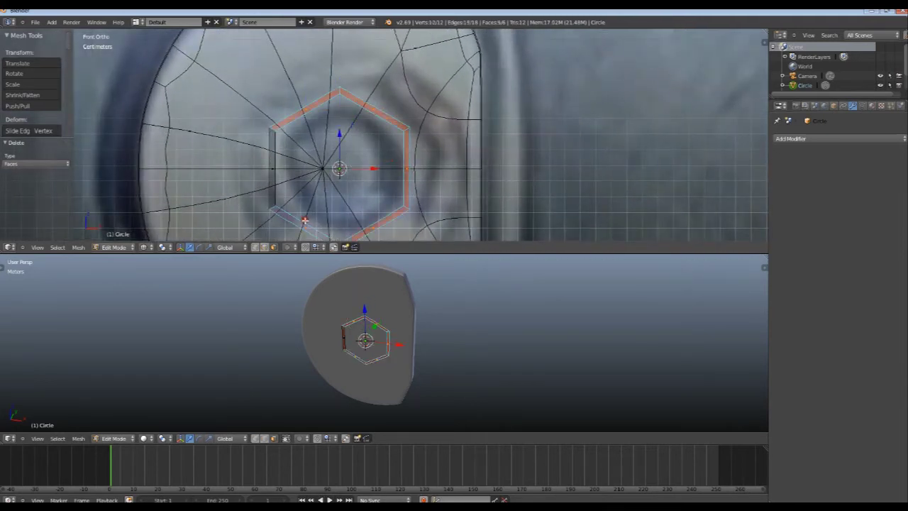
pyautogui.keyDown('shift'); pyautogui.rightClick(277, 178); pyautogui.keyUp('shift')
pyautogui.press('i')
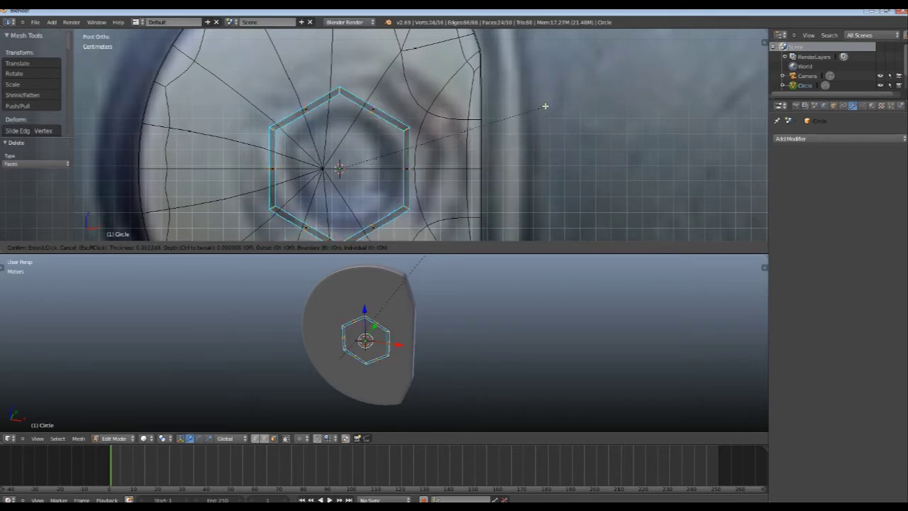
pyautogui.click(529, 162)
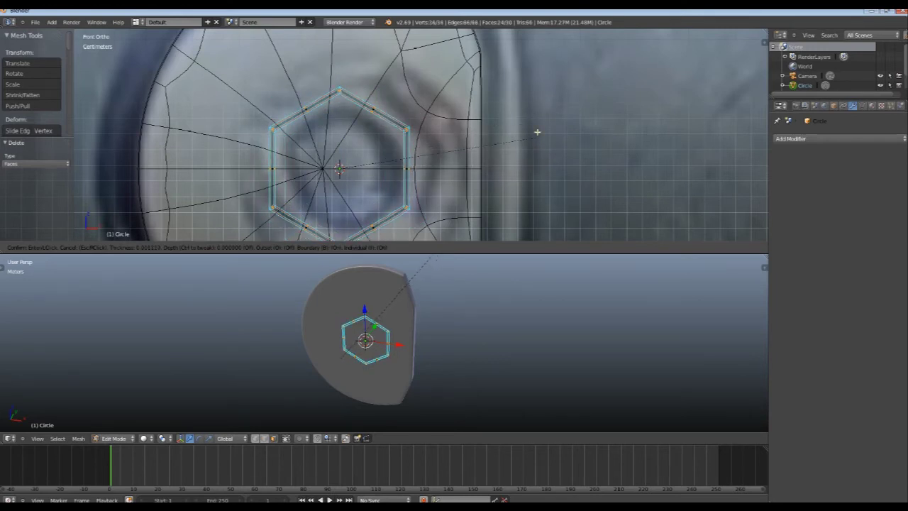
pyautogui.press('a')
pyautogui.press('z')
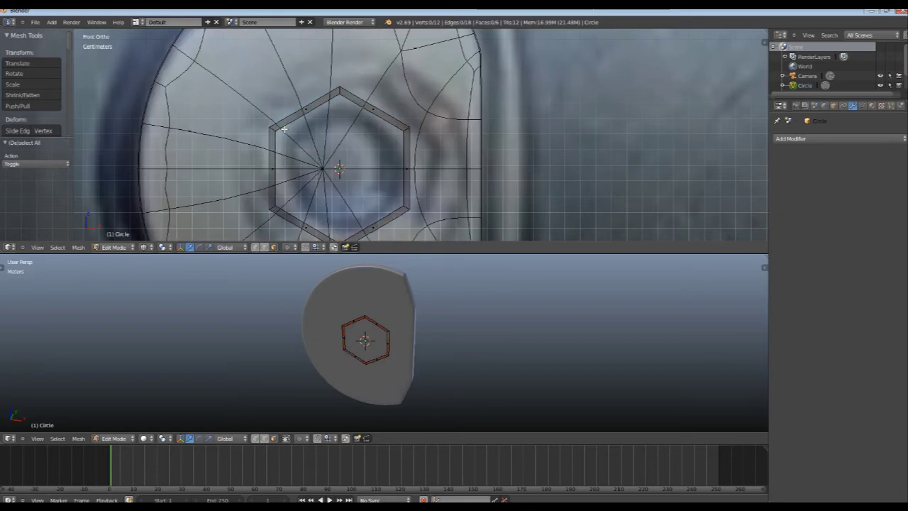
pyautogui.hotkey('ctrl', 'r')
pyautogui.click(284, 129)
pyautogui.rightClick(288, 128)
pyautogui.press('z')
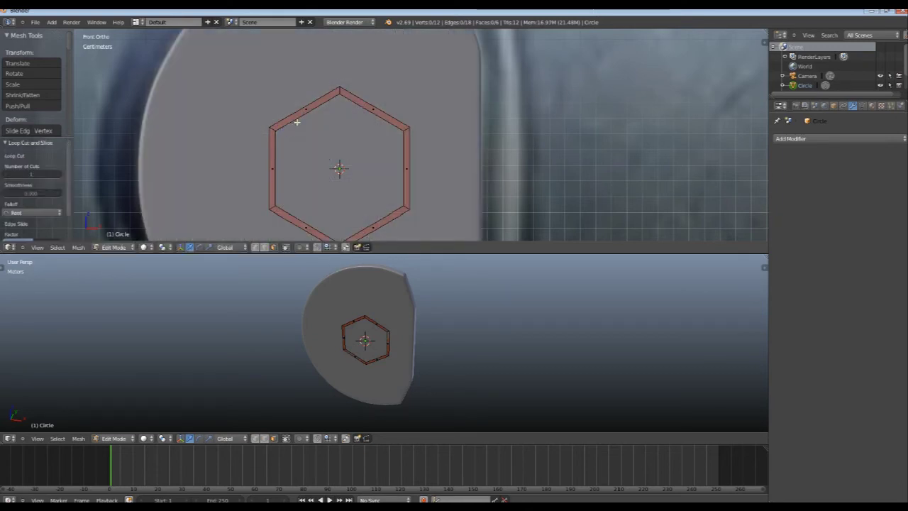
# Step: Add loop cuts across the top-left and left sides of the ring
pyautogui.hotkey('ctrl', 'r')
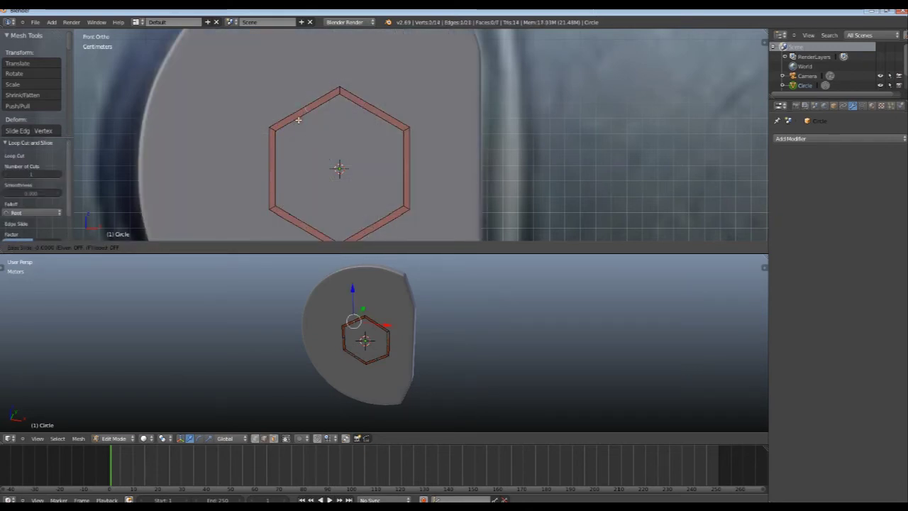
pyautogui.click(297, 119)
pyautogui.rightClick(298, 119)
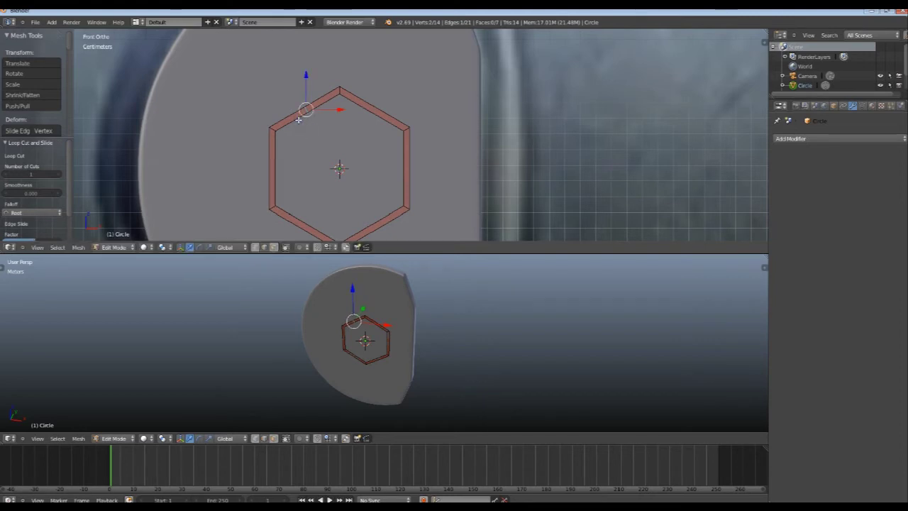
pyautogui.press('a')
pyautogui.rightClick(300, 121)
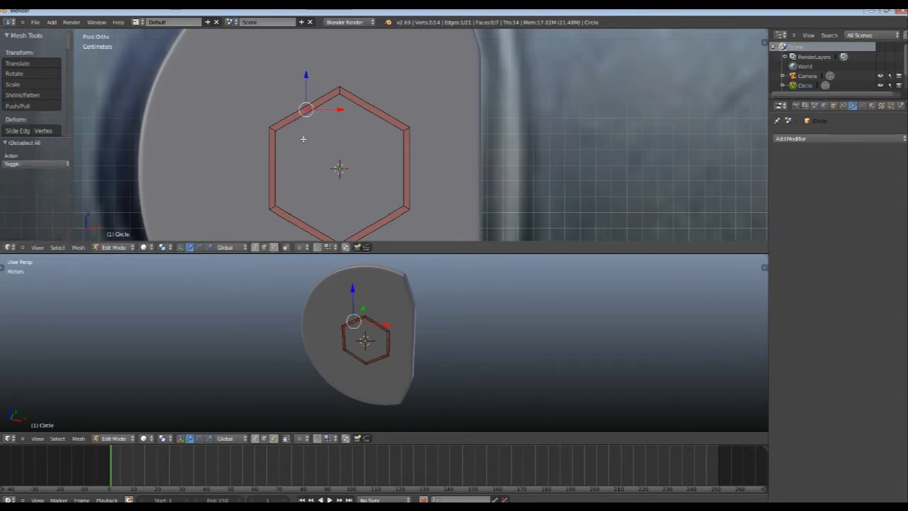
pyautogui.hotkey('ctrl', 'r')
pyautogui.click(274, 160)
pyautogui.rightClick(277, 163)
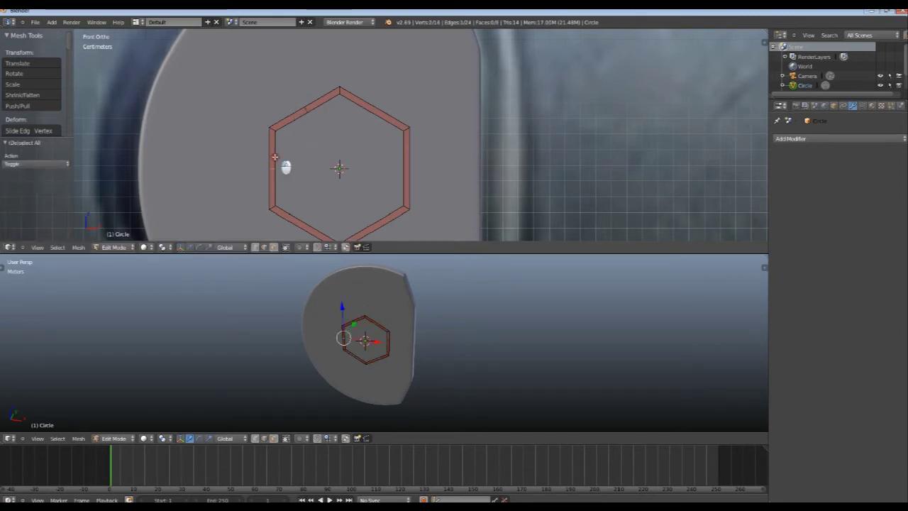
pyautogui.press('a')
# Step: Add four more loop cuts across the remaining sides of the ring
pyautogui.hotkey('ctrl', 'r')
pyautogui.click(297, 219)
pyautogui.press('a')
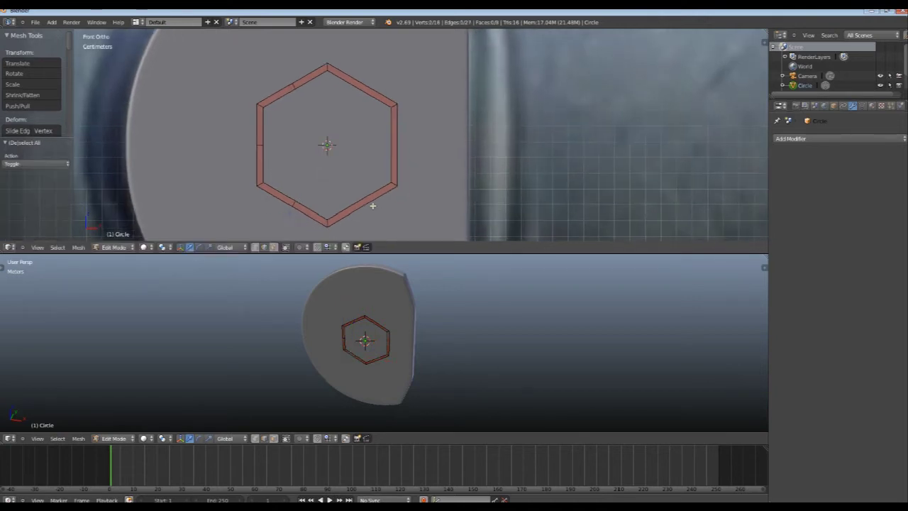
pyautogui.hotkey('ctrl', 'r')
pyautogui.click(361, 205)
pyautogui.press('a')
pyautogui.hotkey('ctrl', 'r')
pyautogui.click(395, 146)
pyautogui.press('a')
pyautogui.hotkey('ctrl', 'r')
pyautogui.click(363, 88)
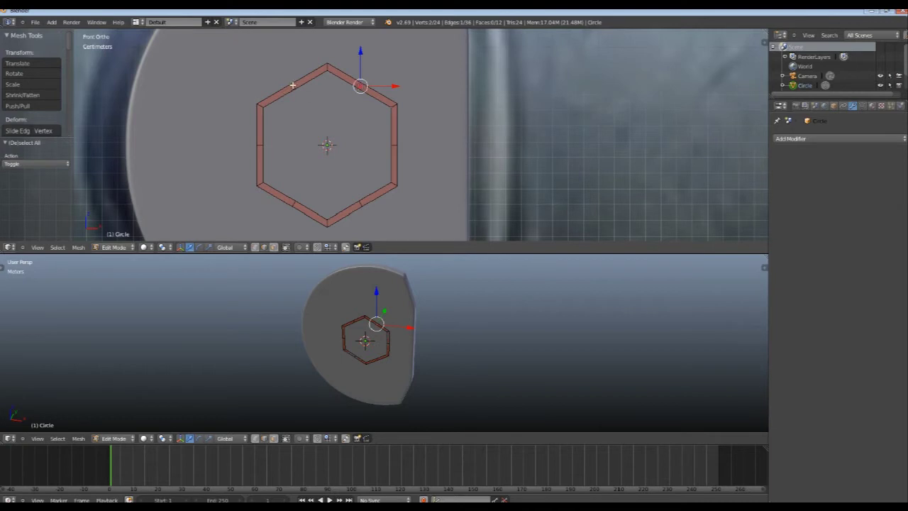
# Step: Select the new cross edges and edge-slide them by .8 toward the corners
pyautogui.keyDown('alt'); pyautogui.keyDown('shift'); pyautogui.rightClick(292, 85); pyautogui.keyUp('shift'); pyautogui.keyUp('alt')
pyautogui.keyDown('alt'); pyautogui.keyDown('shift'); pyautogui.rightClick(260, 145); pyautogui.keyUp('shift'); pyautogui.keyUp('alt')
pyautogui.keyDown('alt'); pyautogui.keyDown('shift'); pyautogui.rightClick(294, 205); pyautogui.keyUp('shift'); pyautogui.keyUp('alt')
pyautogui.keyDown('alt'); pyautogui.keyDown('shift'); pyautogui.rightClick(360, 204); pyautogui.keyUp('shift'); pyautogui.keyUp('alt')
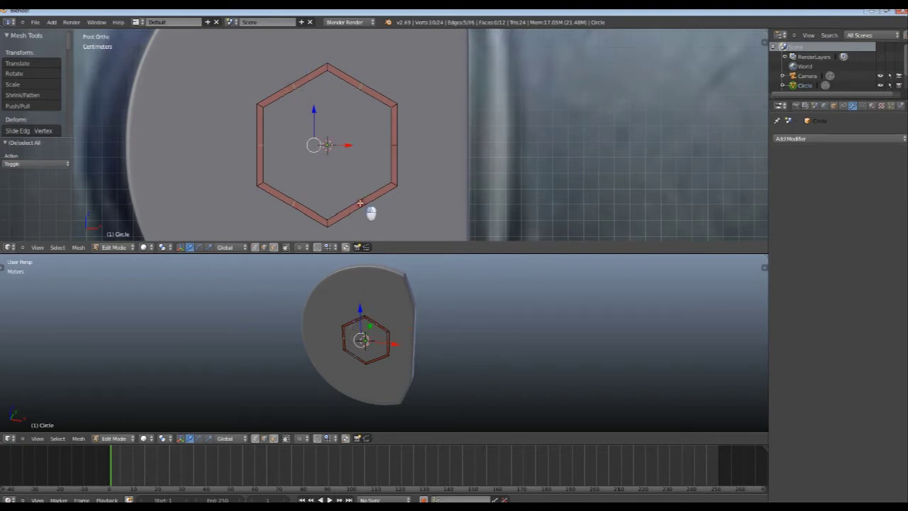
pyautogui.keyDown('alt'); pyautogui.keyDown('shift'); pyautogui.rightClick(394, 144); pyautogui.keyUp('shift'); pyautogui.keyUp('alt')
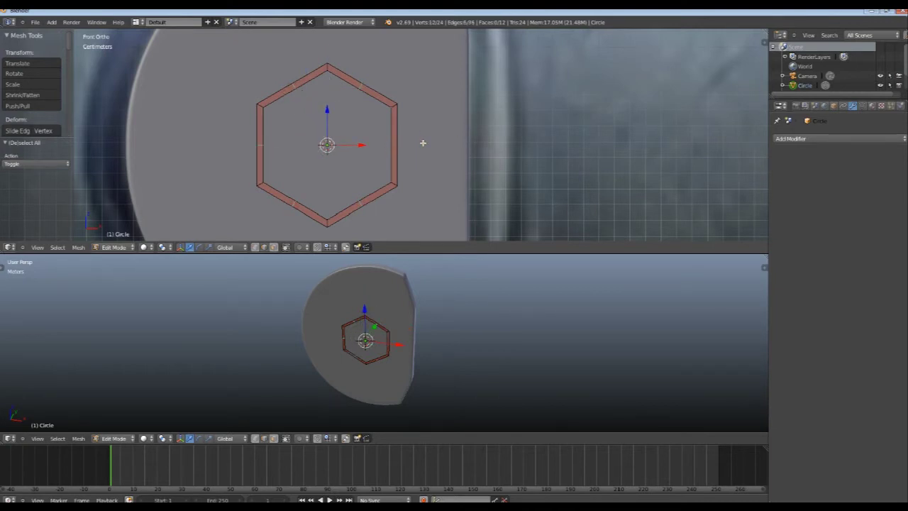
pyautogui.press('g')
pyautogui.press('g')
pyautogui.write('.8')
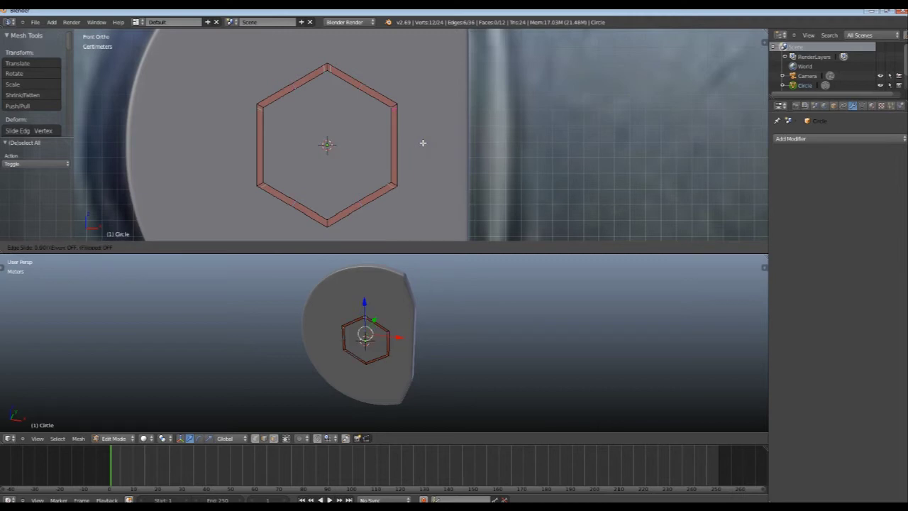
pyautogui.press('Return')
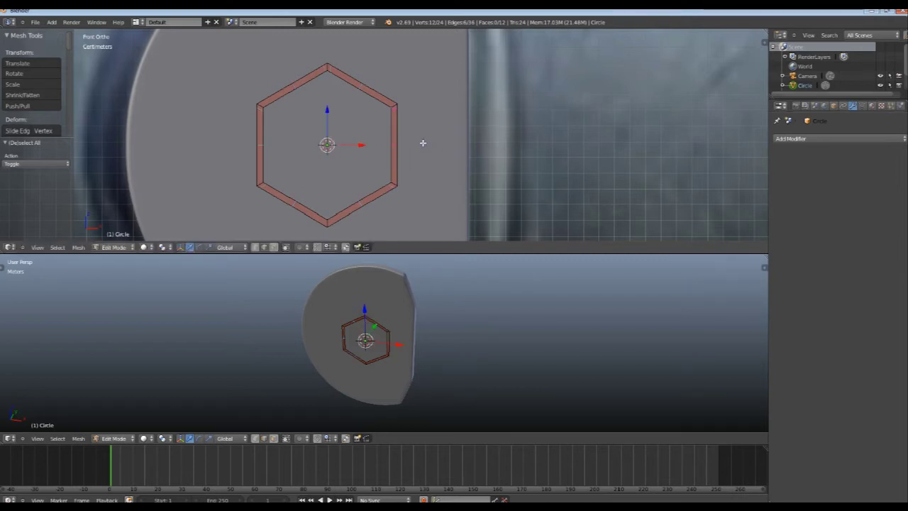
# Step: Slide the cross edges another .8, then select the left and right ring edges
pyautogui.press('g')
pyautogui.press('g')
pyautogui.write('.80')
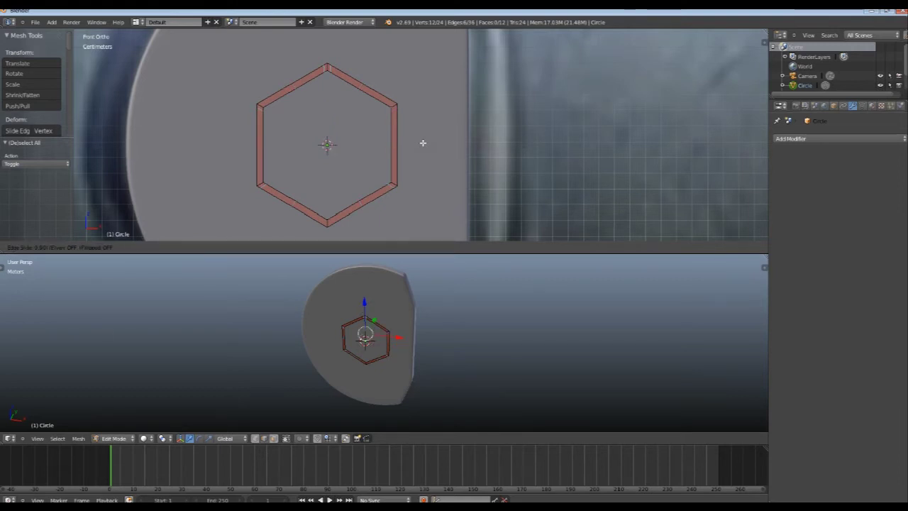
pyautogui.press('Return')
pyautogui.press('a')
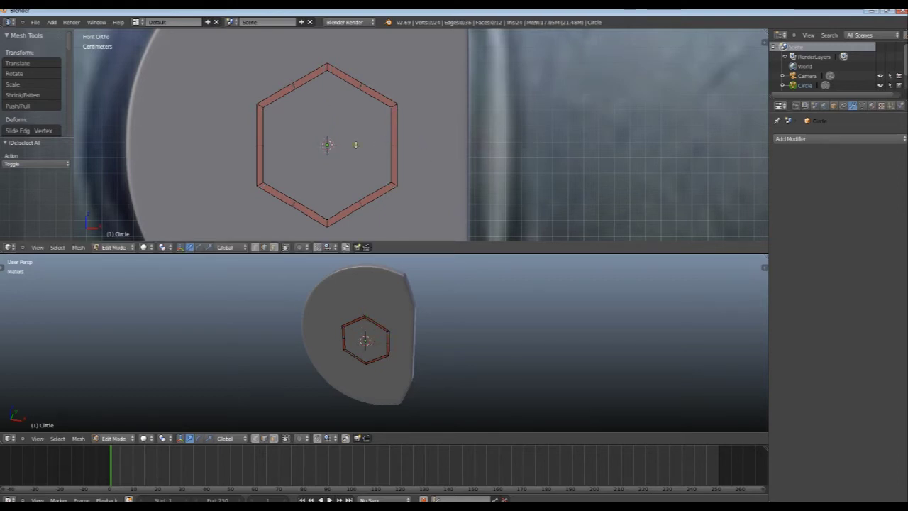
pyautogui.rightClick(259, 144)
pyautogui.keyDown('shift'); pyautogui.rightClick(394, 144); pyautogui.keyUp('shift')
# Step: Select four ring edges and edge-slide them twice
pyautogui.press('a')
pyautogui.rightClick(286, 97)
pyautogui.keyDown('shift'); pyautogui.rightClick(358, 85); pyautogui.keyUp('shift')
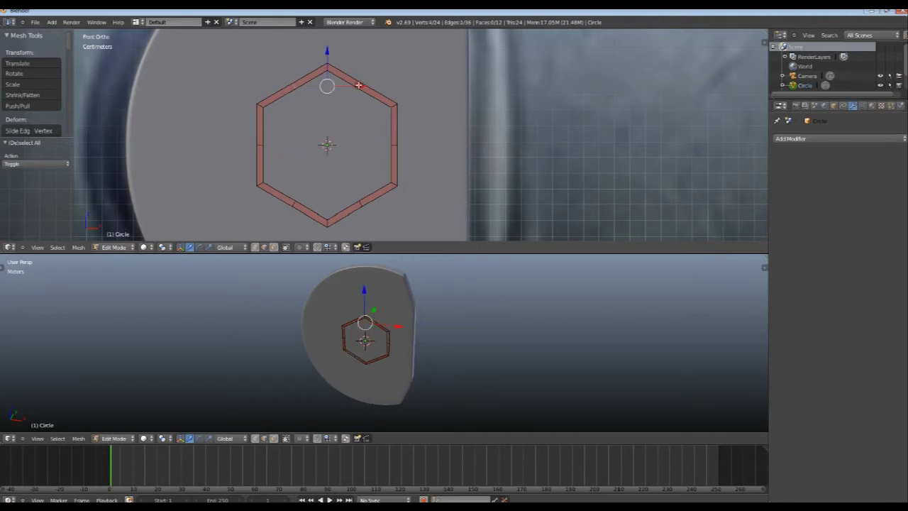
pyautogui.keyDown('shift'); pyautogui.rightClick(394, 145); pyautogui.keyUp('shift')
pyautogui.keyDown('shift'); pyautogui.rightClick(257, 144); pyautogui.keyUp('shift')
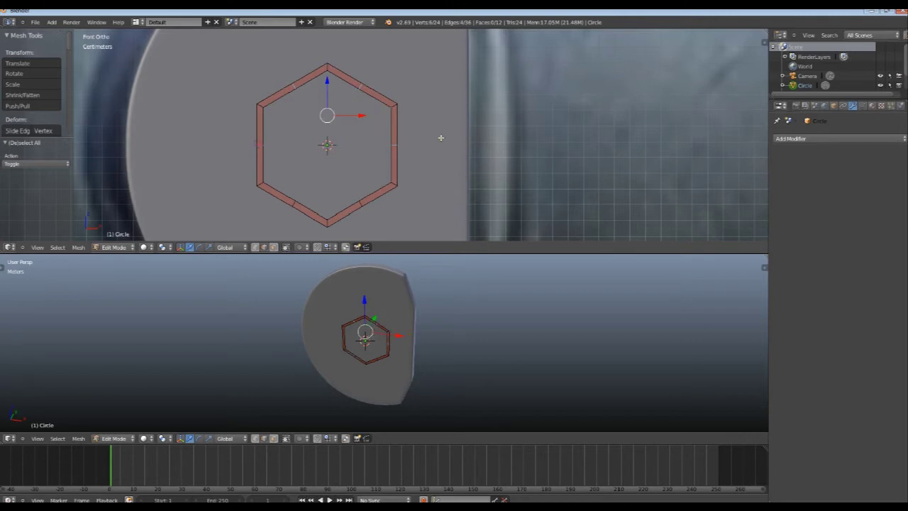
pyautogui.press('g')
pyautogui.press('g')
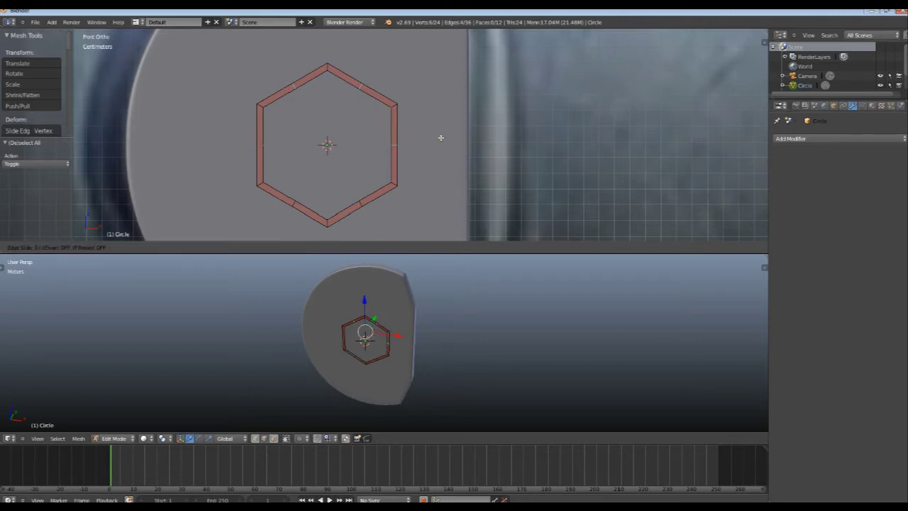
pyautogui.click(440, 138)
pyautogui.press('g')
pyautogui.press('g')
pyautogui.click(440, 138)
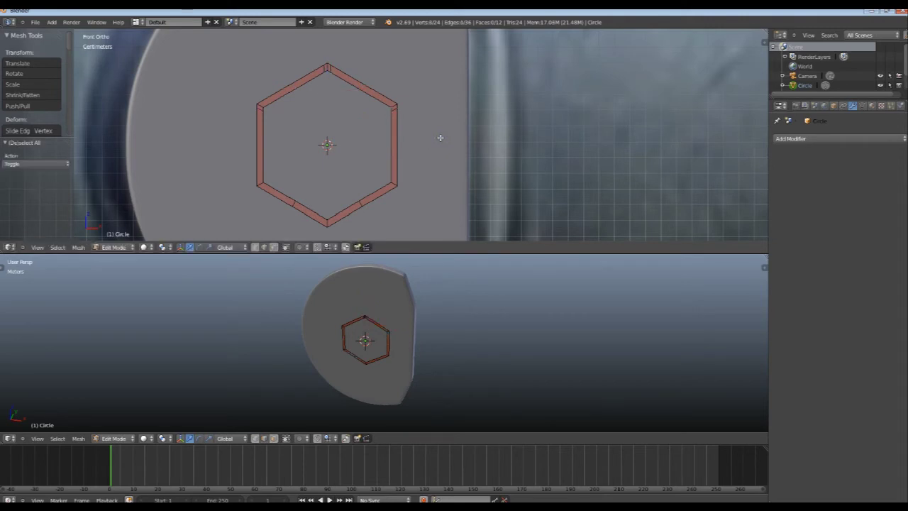
# Step: Add a loop cut near the top corner and slide its edge
pyautogui.hotkey('ctrl', 'r')
pyautogui.click(361, 92)
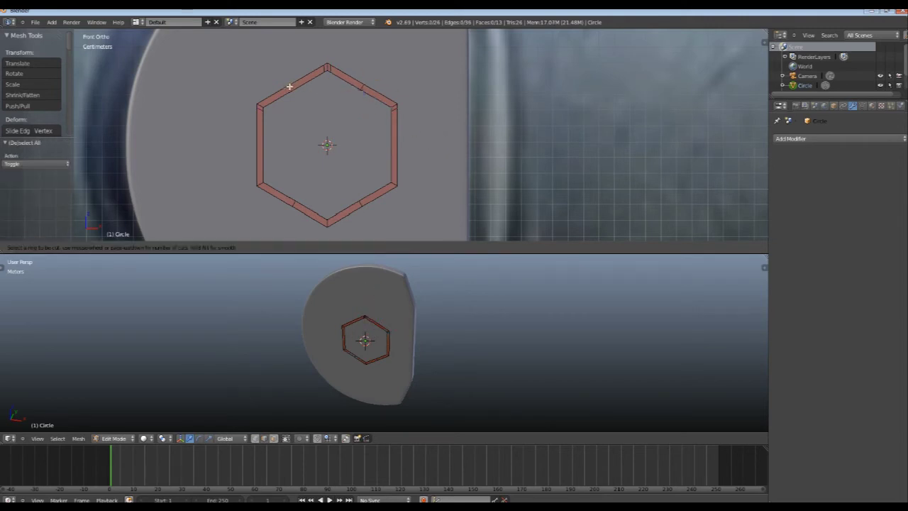
pyautogui.click(290, 90)
pyautogui.press('a')
pyautogui.rightClick(361, 85)
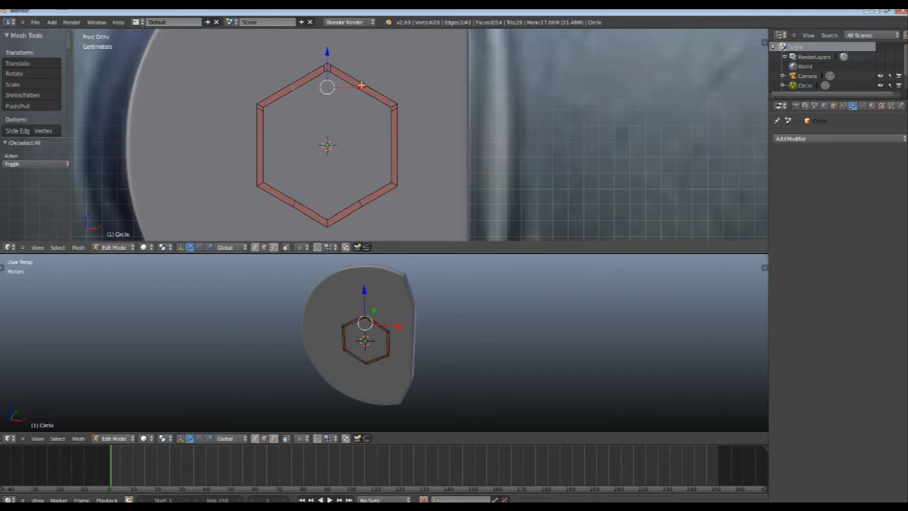
pyautogui.press('g')
pyautogui.press('g')
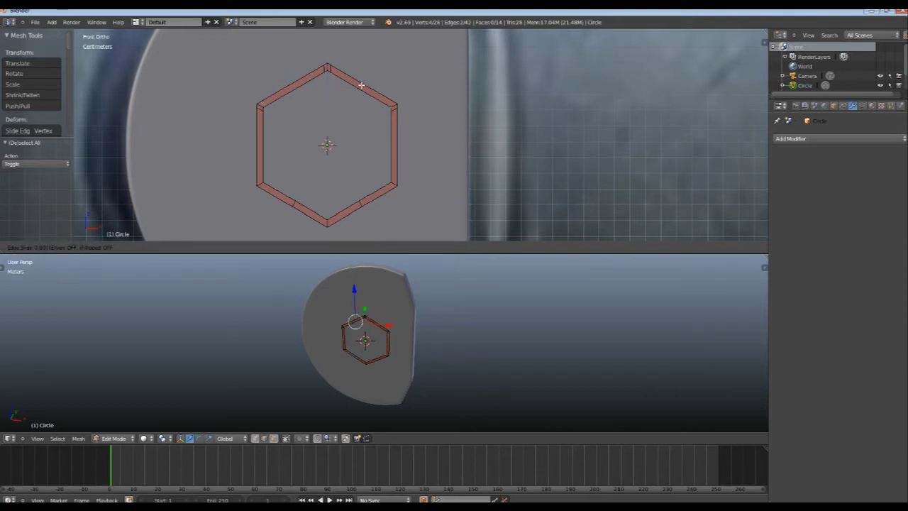
pyautogui.click(361, 85)
# Step: Undo the recent loop cuts with Ctrl+Z
pyautogui.press('a')
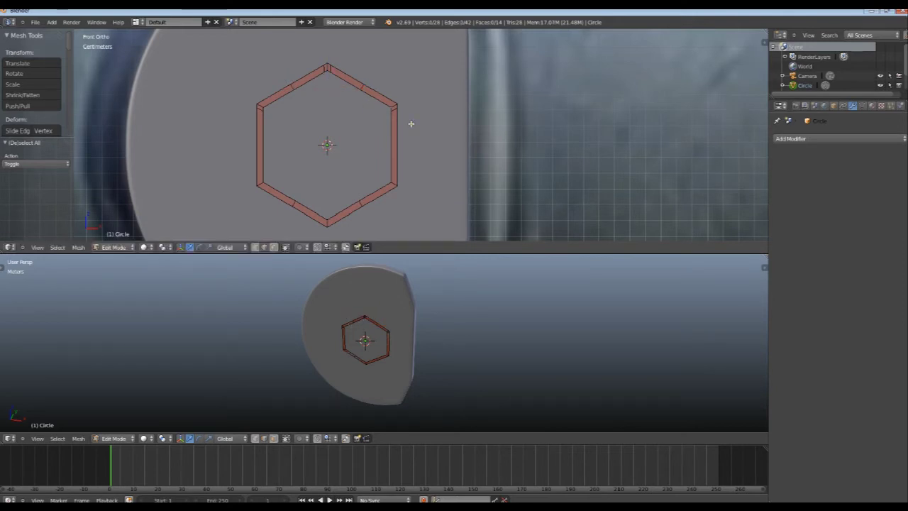
pyautogui.hotkey('ctrl', 'z')
pyautogui.hotkey('ctrl', 'z')
pyautogui.hotkey('ctrl', 'z')
pyautogui.hotkey('ctrl', 'z')
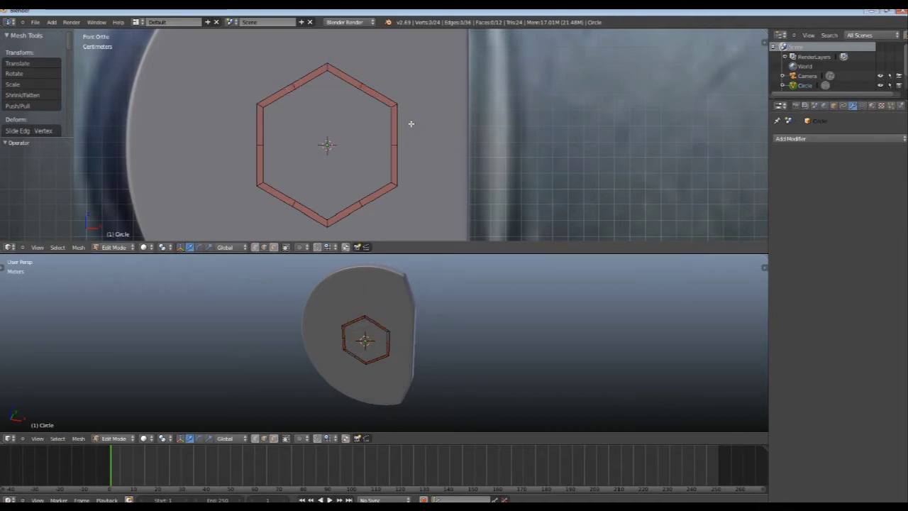
pyautogui.hotkey('ctrl', 'z')
pyautogui.hotkey('ctrl', 'z')
pyautogui.hotkey('ctrl', 'z')
pyautogui.hotkey('ctrl', 'z')
pyautogui.hotkey('ctrl', 'z')
pyautogui.hotkey('ctrl', 'z')
pyautogui.hotkey('ctrl', 'z')
pyautogui.hotkey('ctrl', 'z')
pyautogui.hotkey('ctrl', 'z')
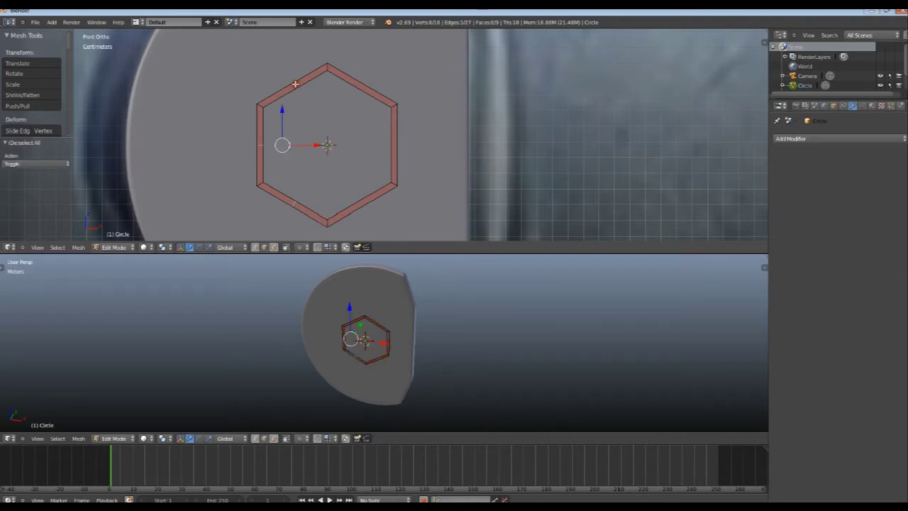
# Step: Dissolve the selected edges with Dissolve Verts on, checking the reference in wireframe
pyautogui.press('x')
pyautogui.click(273, 122)
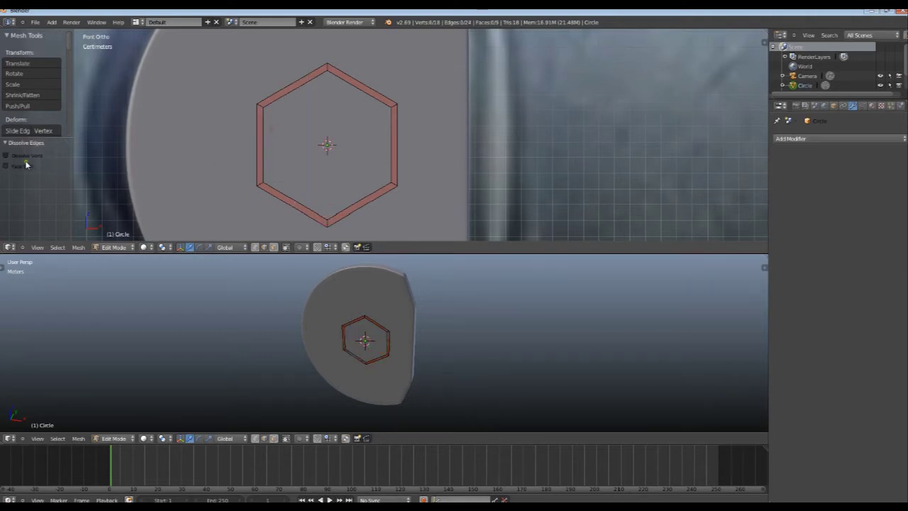
pyautogui.click(25, 156)
pyautogui.press('z')
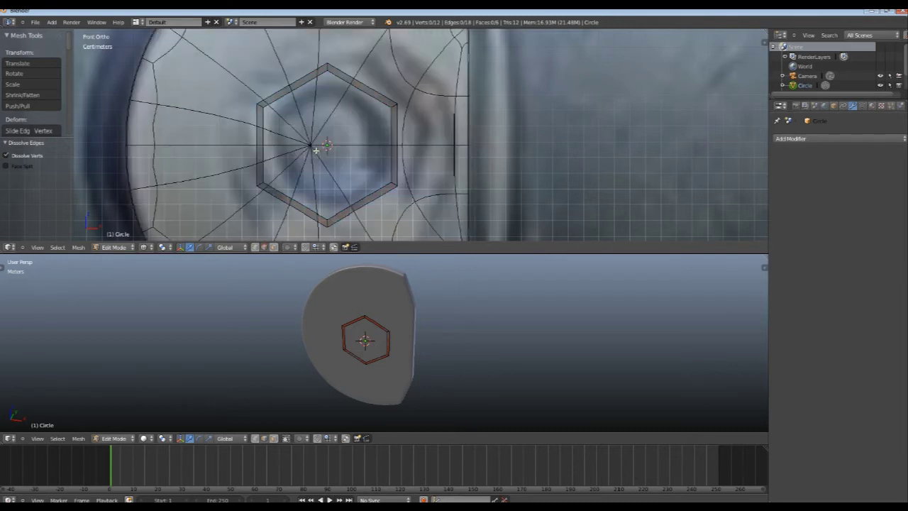
pyautogui.press('z')
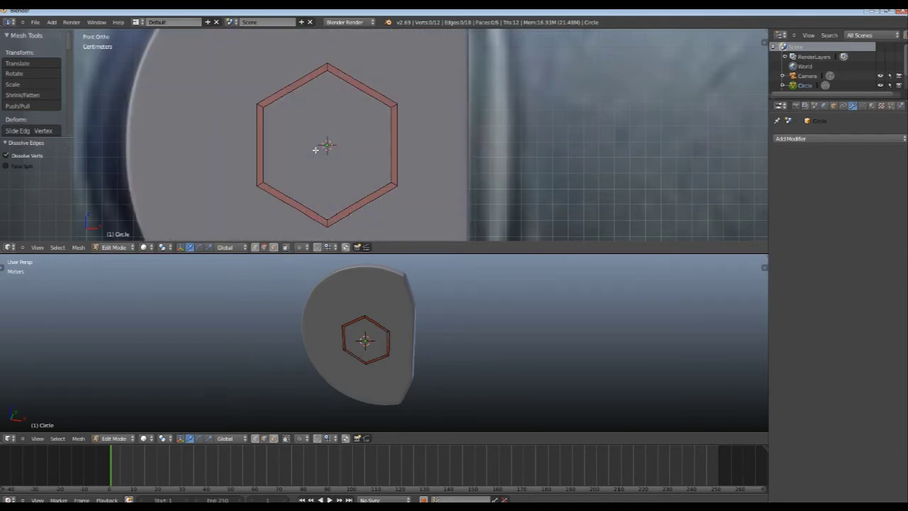
pyautogui.press('z')
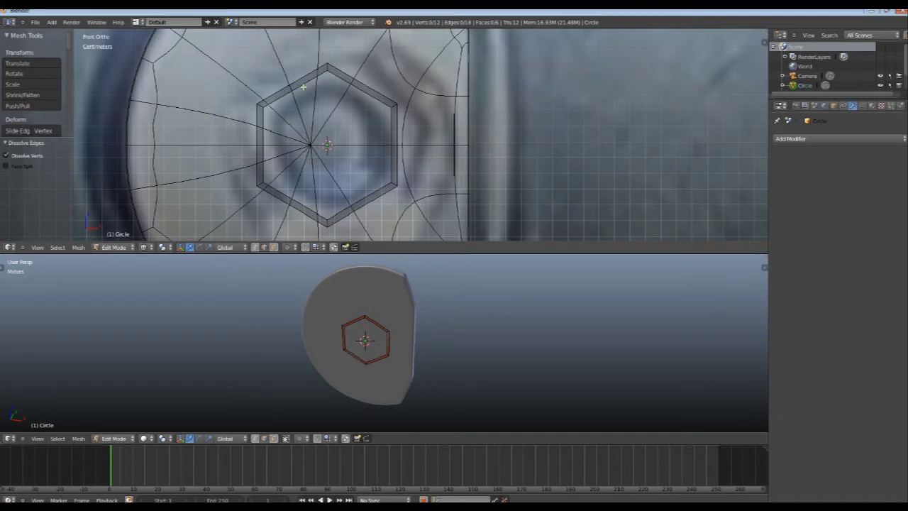
pyautogui.press('z')
# Step: Add supporting loop cuts near the top corners of the hexagon ring
pyautogui.hotkey('ctrl', 'r')
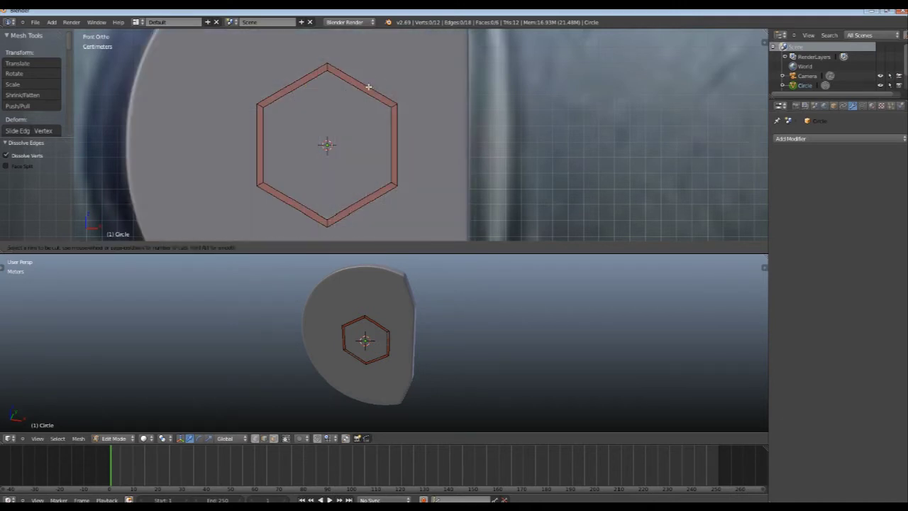
pyautogui.click(368, 87)
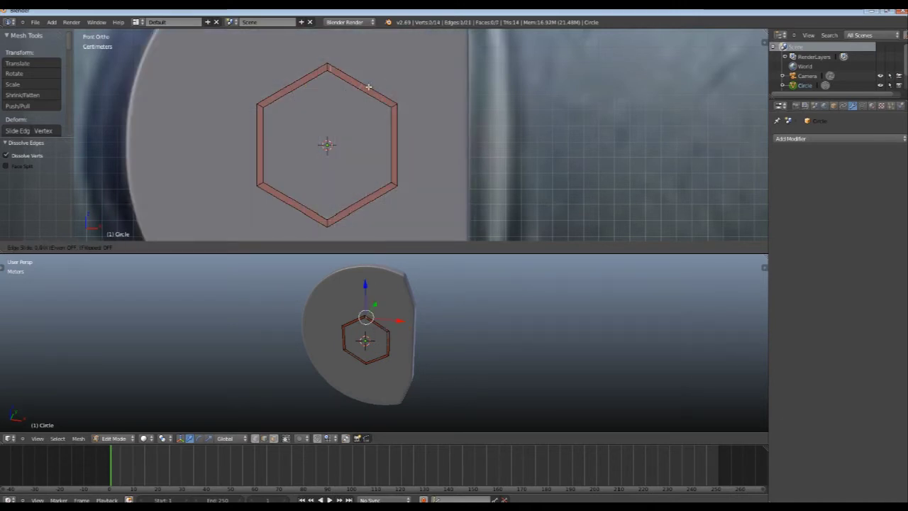
pyautogui.click(368, 86)
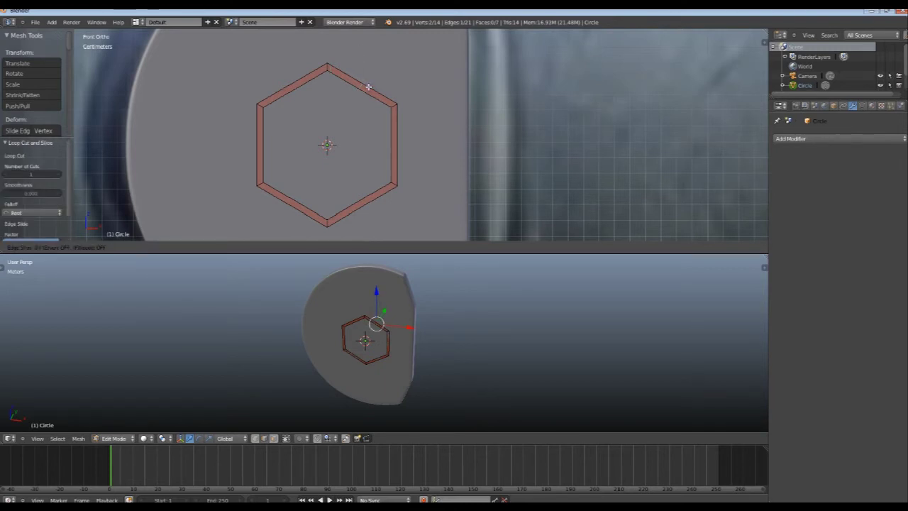
pyautogui.press('a')
pyautogui.hotkey('ctrl', 'r')
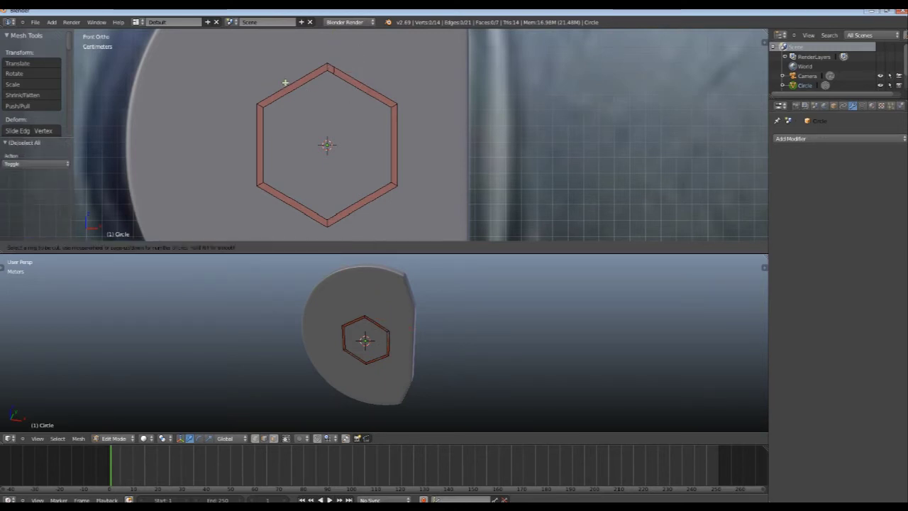
pyautogui.click(285, 83)
pyautogui.click(285, 83)
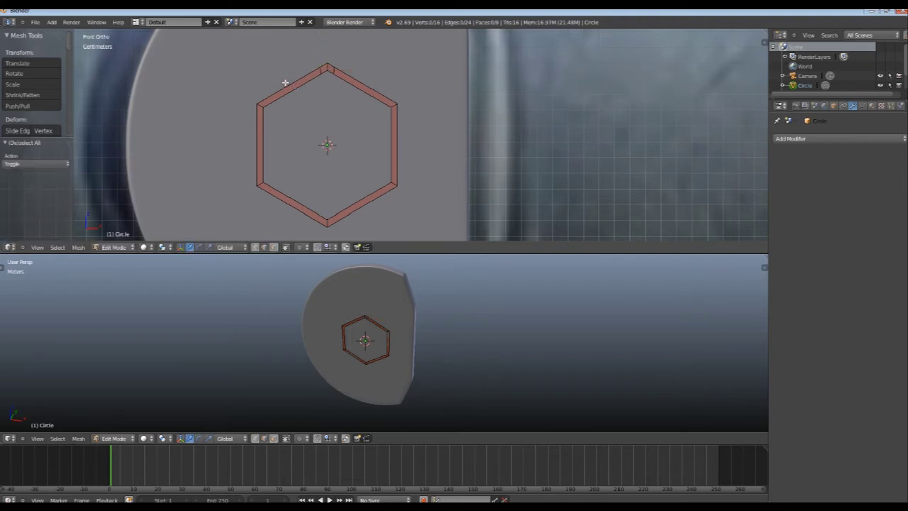
pyautogui.hotkey('ctrl', 'r')
pyautogui.click(285, 83)
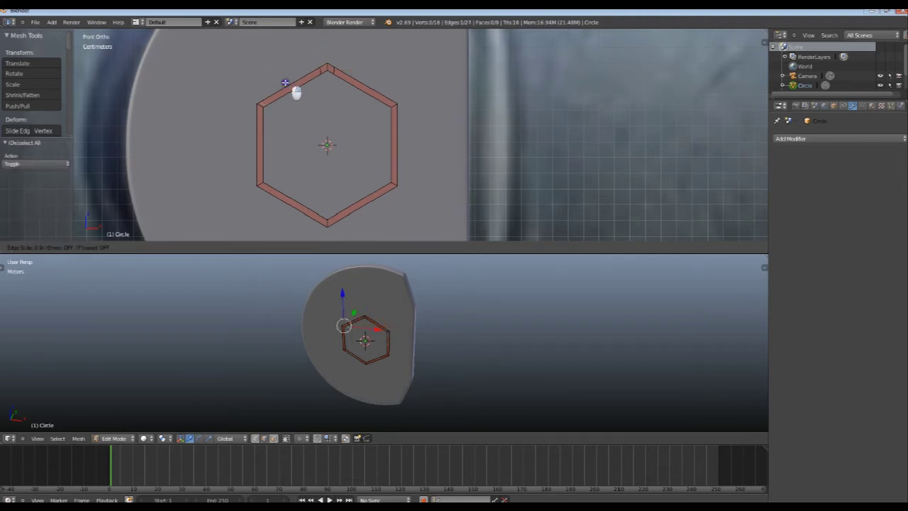
pyautogui.click(285, 83)
pyautogui.press('a')
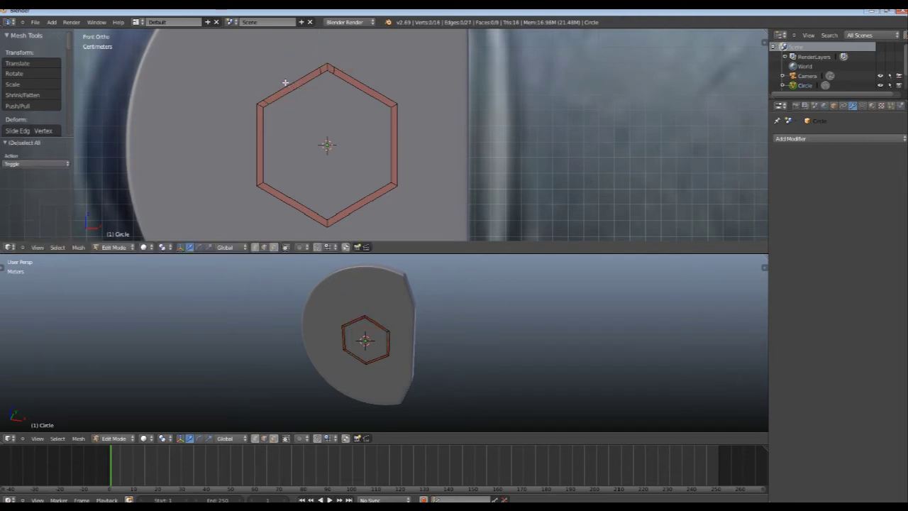
# Step: Add supporting loop cuts near the top-left corner and on the left side
pyautogui.hotkey('ctrl', 'r')
pyautogui.click(267, 119)
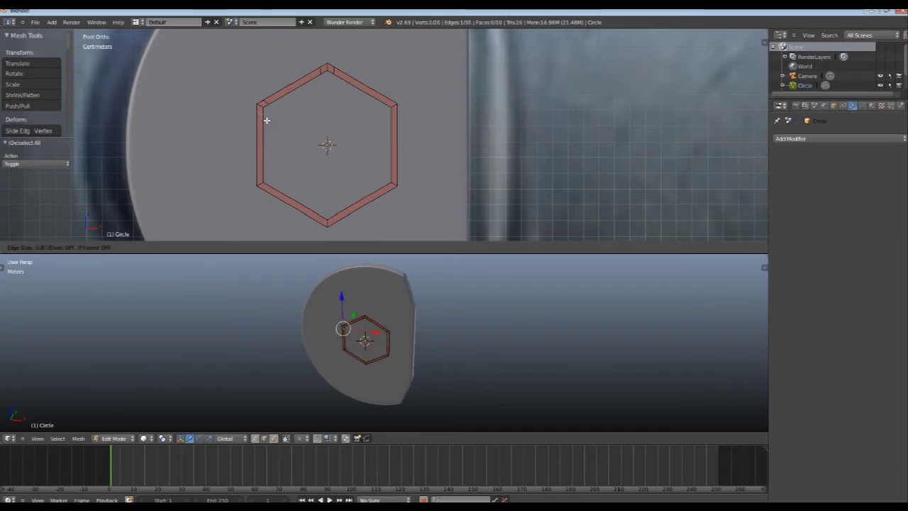
pyautogui.click(267, 120)
pyautogui.hotkey('ctrl', 'r')
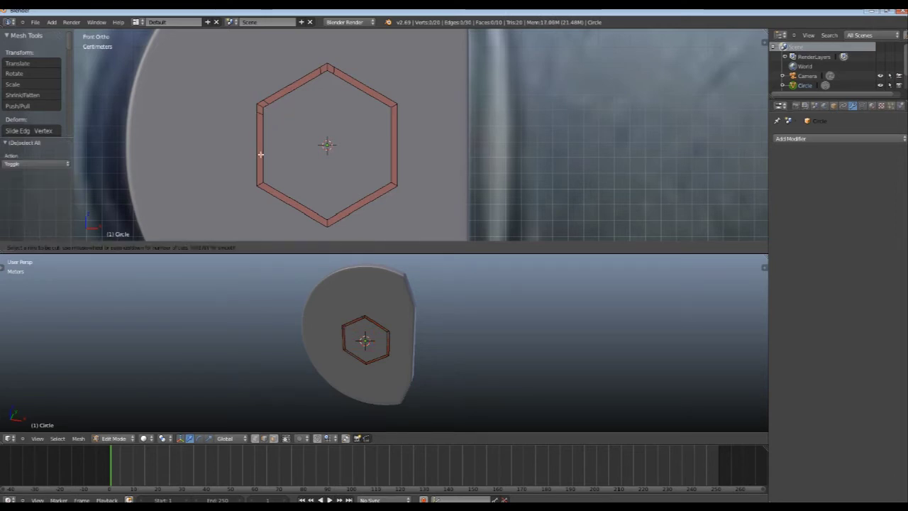
pyautogui.click(261, 154)
pyautogui.click(260, 153)
pyautogui.press('a')
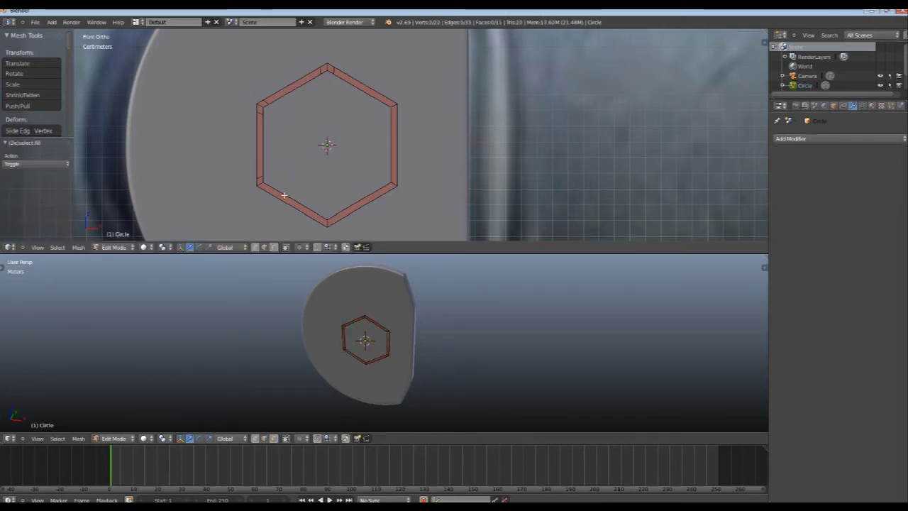
# Step: Add two supporting loop cuts near the lower-left corner
pyautogui.hotkey('ctrl', 'r')
pyautogui.click(284, 195)
pyautogui.click(284, 195)
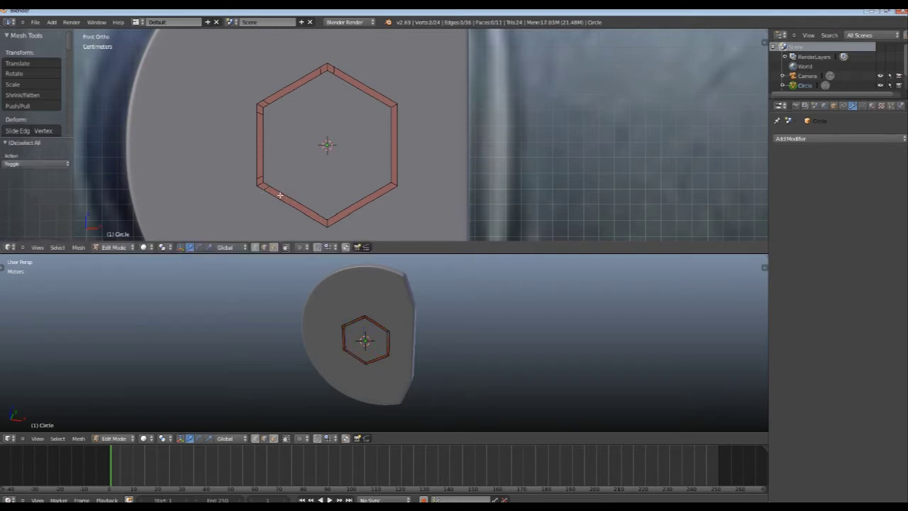
pyautogui.hotkey('ctrl', 'r')
pyautogui.click(279, 196)
pyautogui.click(279, 196)
pyautogui.press('a')
# Step: Add supporting loop cuts near the bottom and lower-right corners
pyautogui.hotkey('ctrl', 'r')
pyautogui.click(335, 200)
pyautogui.click(334, 200)
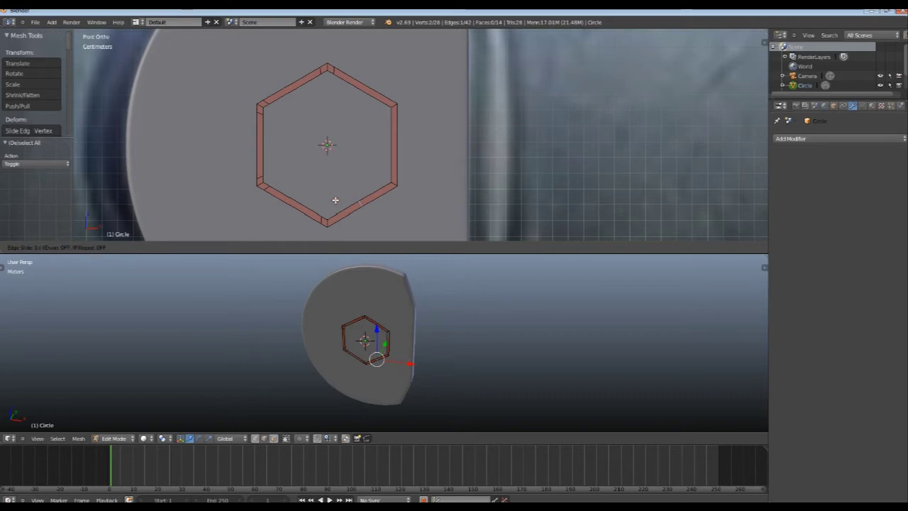
pyautogui.hotkey('ctrl', 'r')
pyautogui.click(378, 202)
pyautogui.click(378, 202)
pyautogui.hotkey('ctrl', 'r')
pyautogui.click(376, 202)
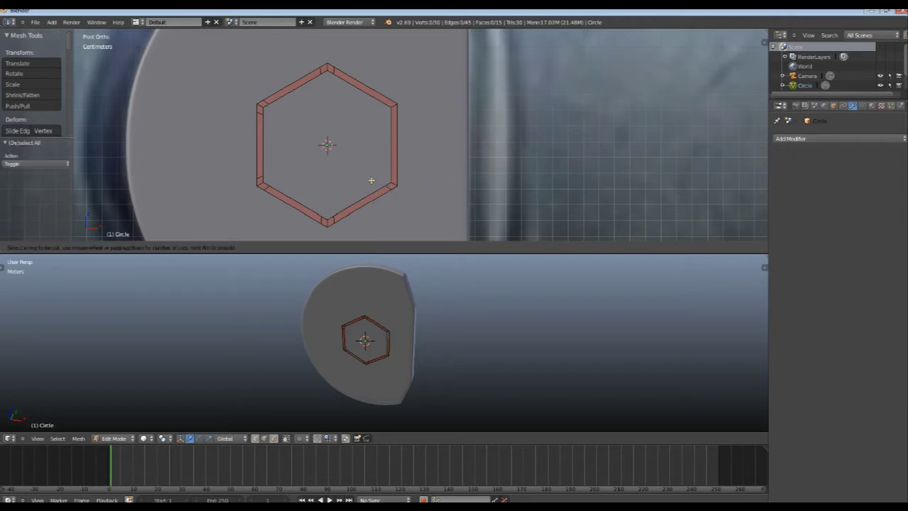
pyautogui.click(401, 150)
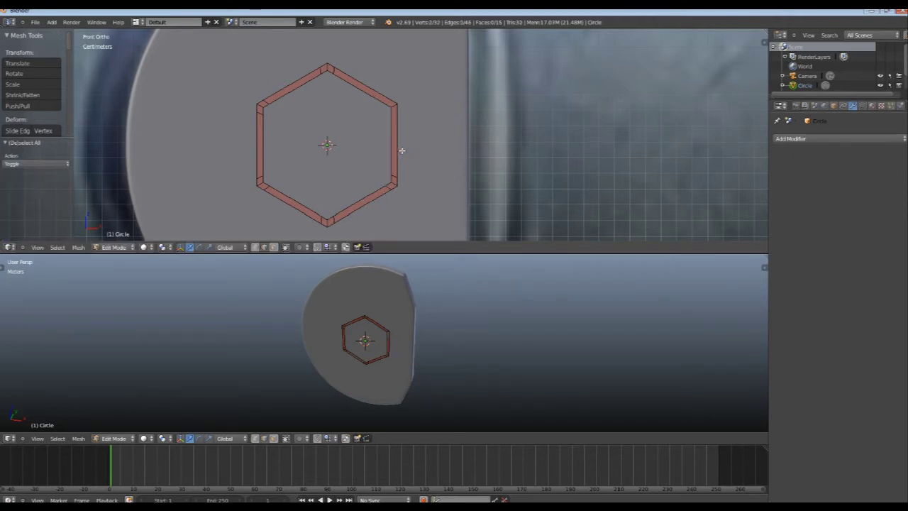
# Step: Add the last loop cuts near the right and top-right corners, then select the outer edge loop
pyautogui.hotkey('ctrl', 'r')
pyautogui.click(399, 148)
pyautogui.click(400, 148)
pyautogui.hotkey('ctrl', 'r')
pyautogui.click(376, 86)
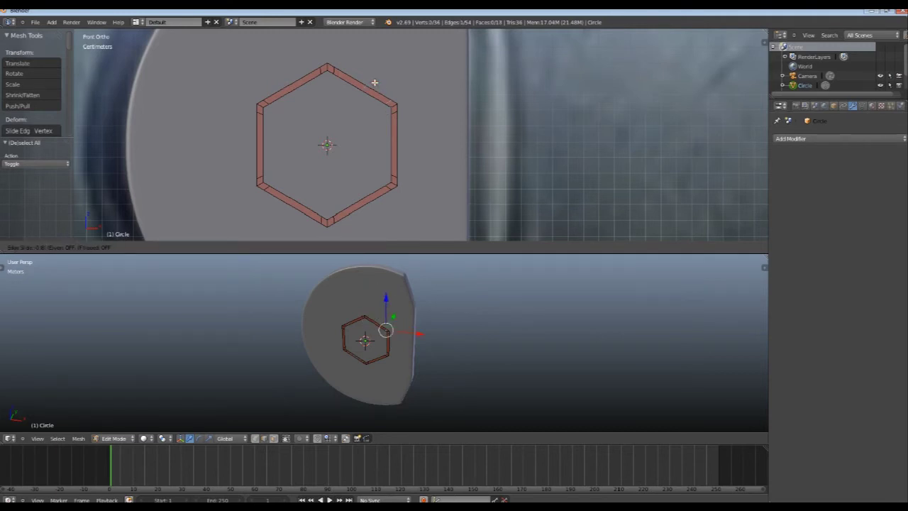
pyautogui.click(374, 83)
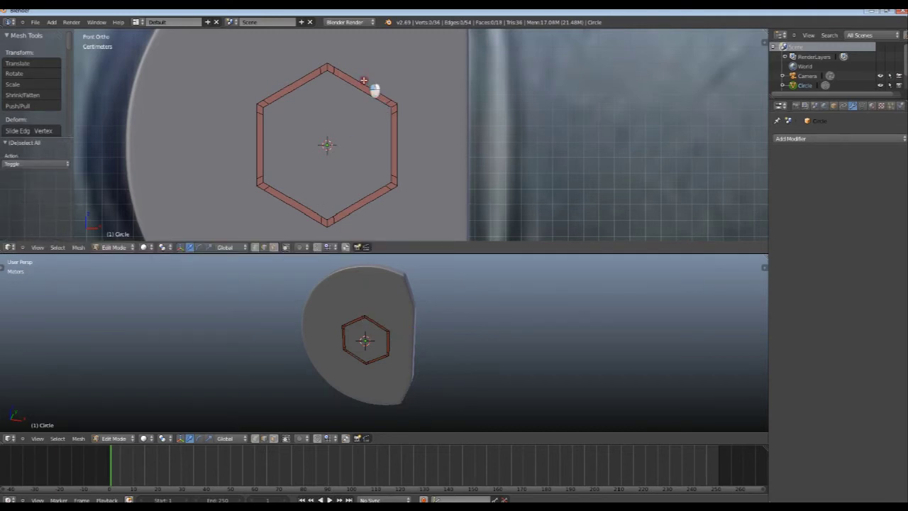
pyautogui.keyDown('alt'); pyautogui.rightClick(363, 80); pyautogui.keyUp('alt')
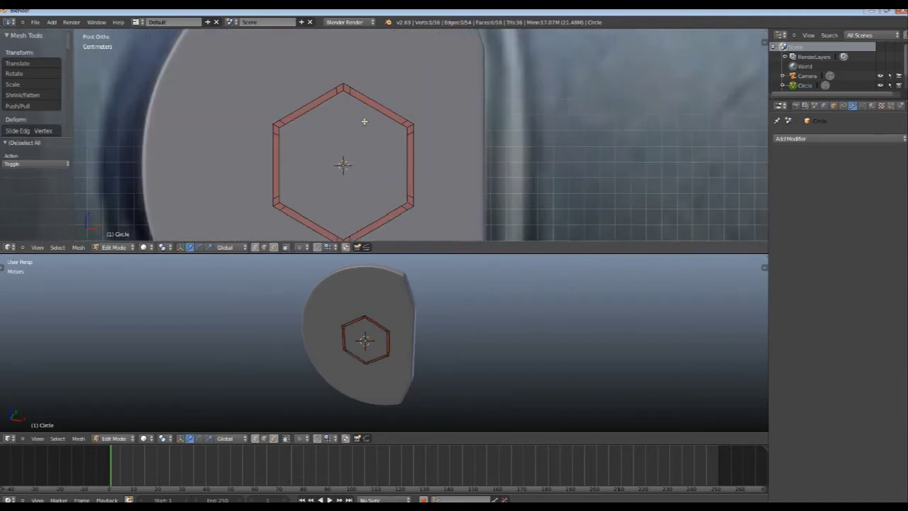
# Step: Scale the outer hexagon loop outward and the inner hexagon loop slightly smaller
pyautogui.press('s')
pyautogui.click(465, 123)
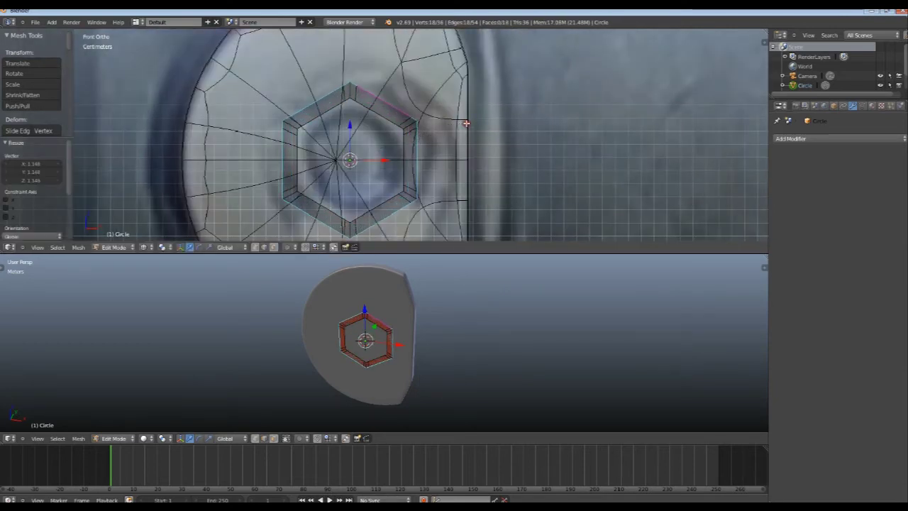
pyautogui.press('a')
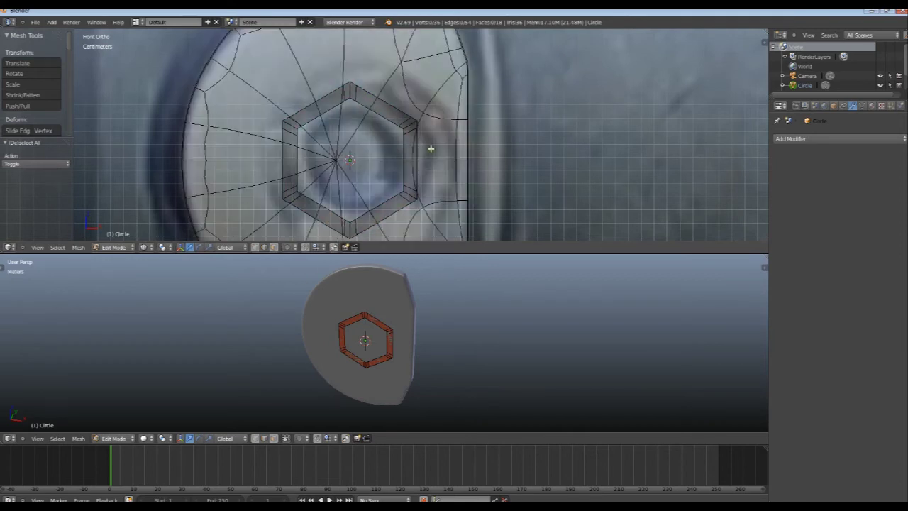
pyautogui.scroll(-1, 411, 172)
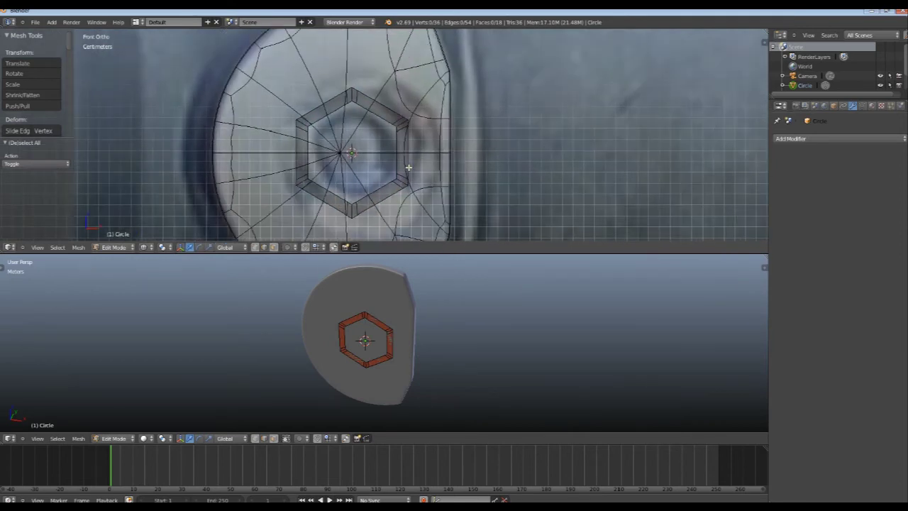
pyautogui.keyDown('alt'); pyautogui.rightClick(388, 110); pyautogui.keyUp('alt')
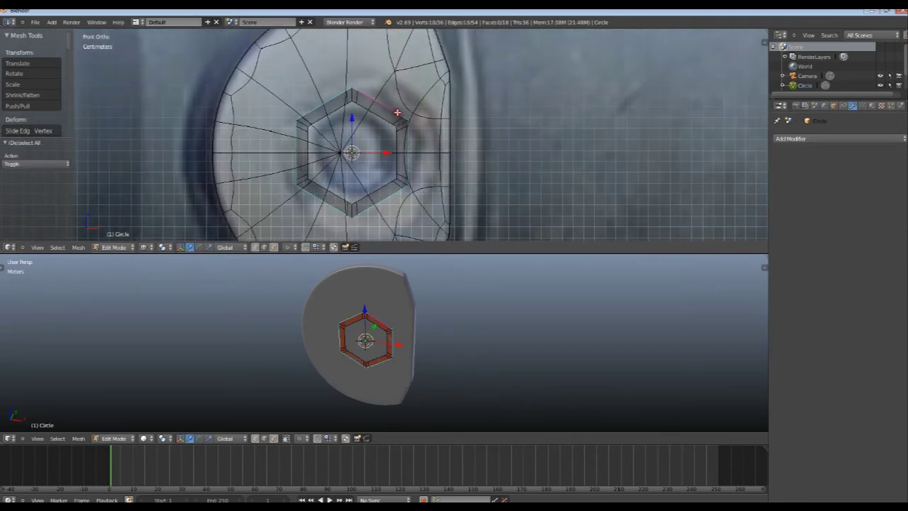
pyautogui.press('s')
pyautogui.click(512, 146)
# Step: Extrude the hexagon loop twice along the axis to build the deep hex wall
pyautogui.moveTo(425, 296); pyautogui.dragTo(329, 374, button='middle')
pyautogui.scroll(3, 329, 374)
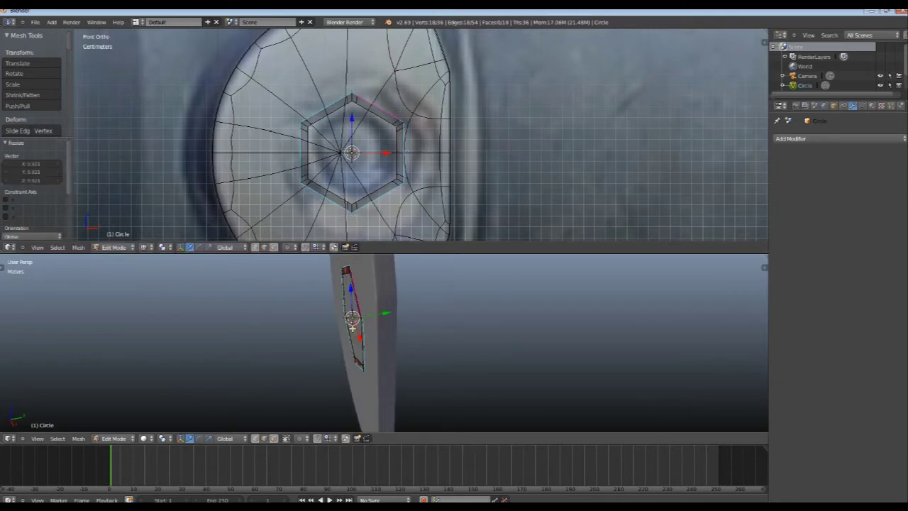
pyautogui.press('a')
pyautogui.press('a')
pyautogui.press('e')
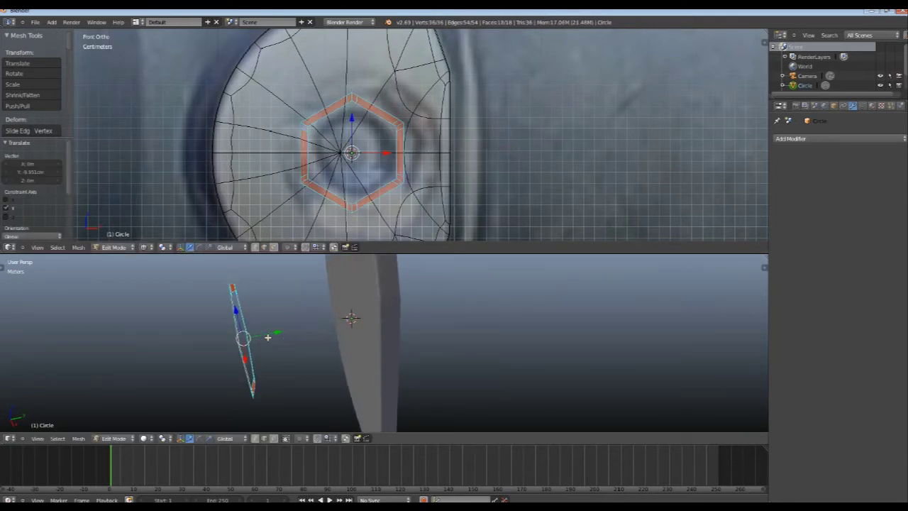
pyautogui.click(282, 336)
pyautogui.moveTo(282, 336)
pyautogui.mouseDown(button='middle')
pyautogui.moveTo(492, 263)
pyautogui.moveTo(379, 351)
pyautogui.mouseUp(button='middle')
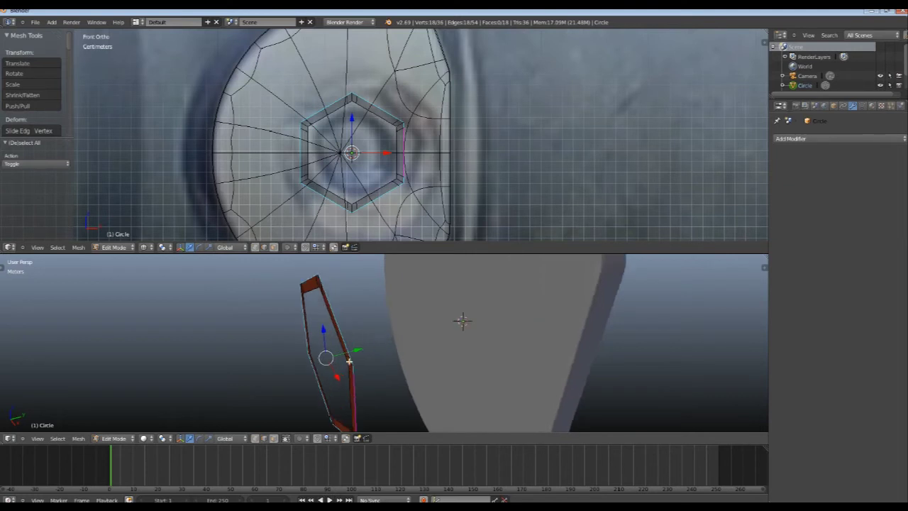
pyautogui.press('e')
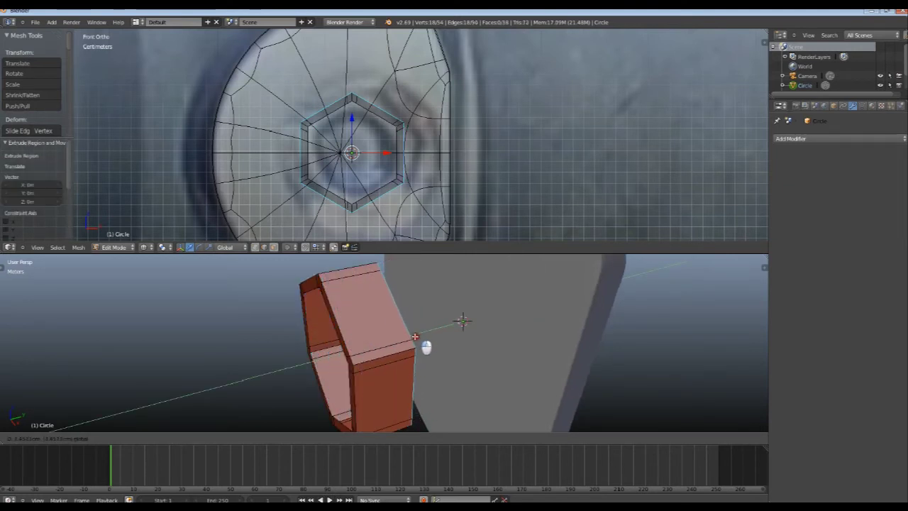
pyautogui.click(416, 336)
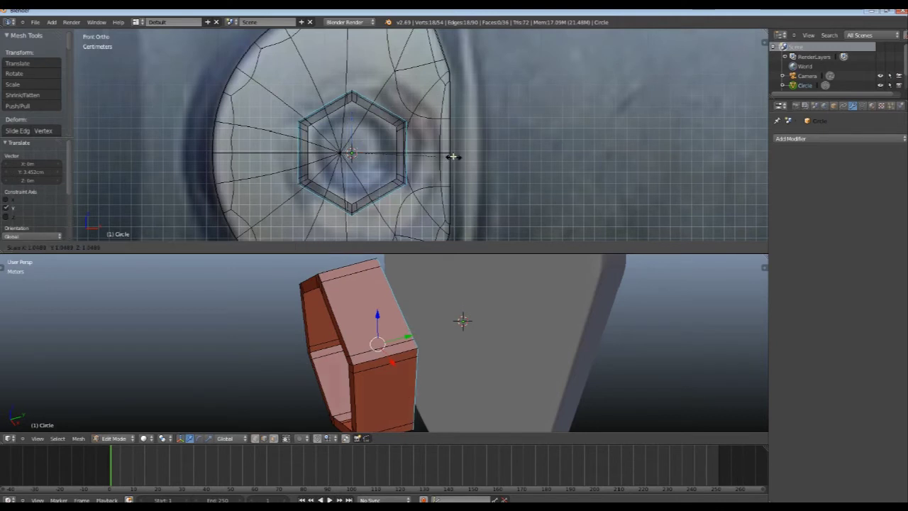
# Step: Select the front hexagon loop, extrude it in place and scale it slightly outward
pyautogui.press('a')
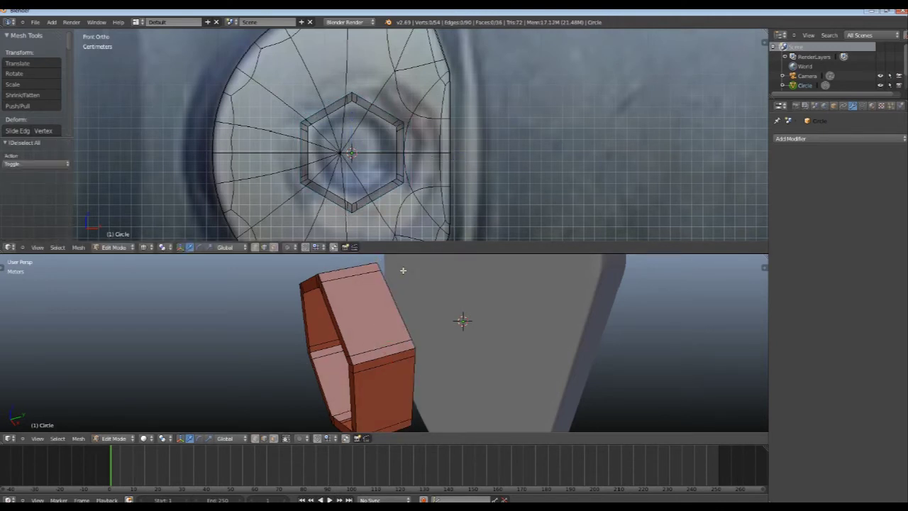
pyautogui.keyDown('alt'); pyautogui.rightClick(387, 299); pyautogui.keyUp('alt')
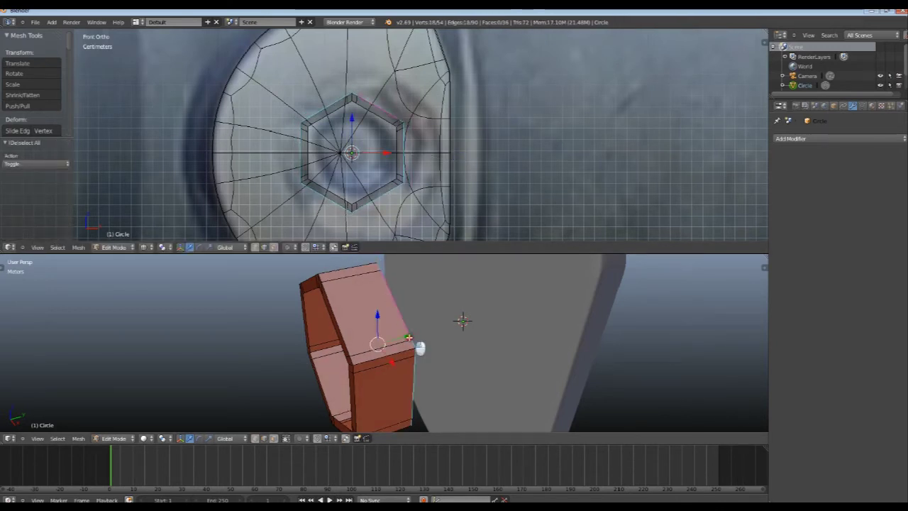
pyautogui.moveTo(410, 339); pyautogui.dragTo(428, 305)
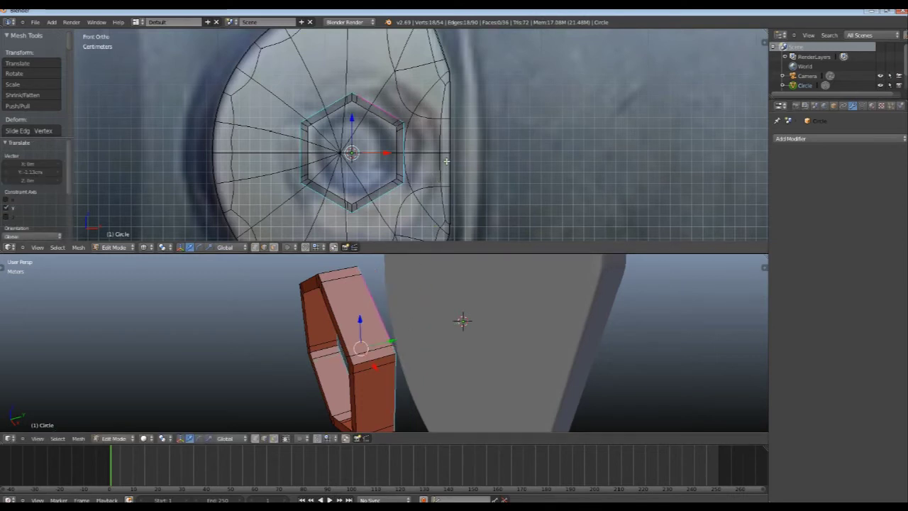
pyautogui.press('e')
pyautogui.press('s')
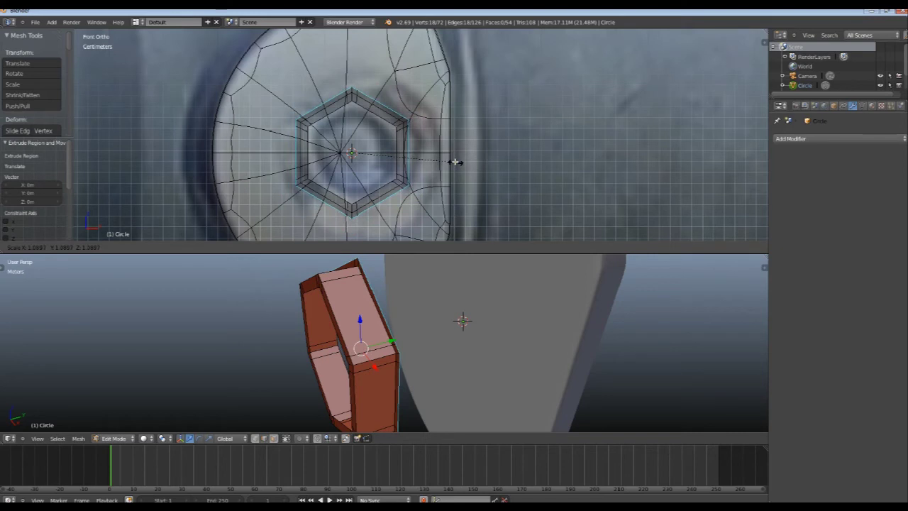
pyautogui.click(455, 161)
# Step: Add a six-sided triangle-fan circle to the mesh and select the outer hexagon loop
pyautogui.press('a')
pyautogui.hotkey('shift', 'a')
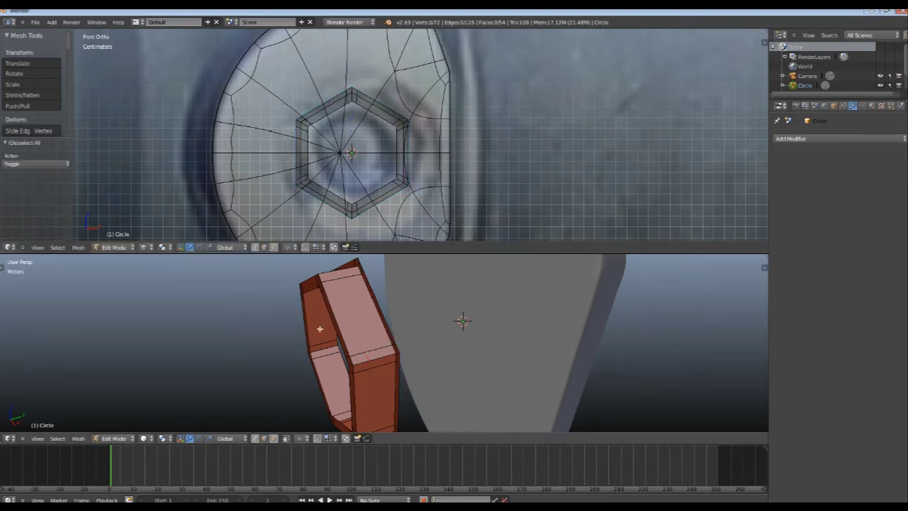
pyautogui.keyDown('alt'); pyautogui.rightClick(402, 115); pyautogui.keyUp('alt')
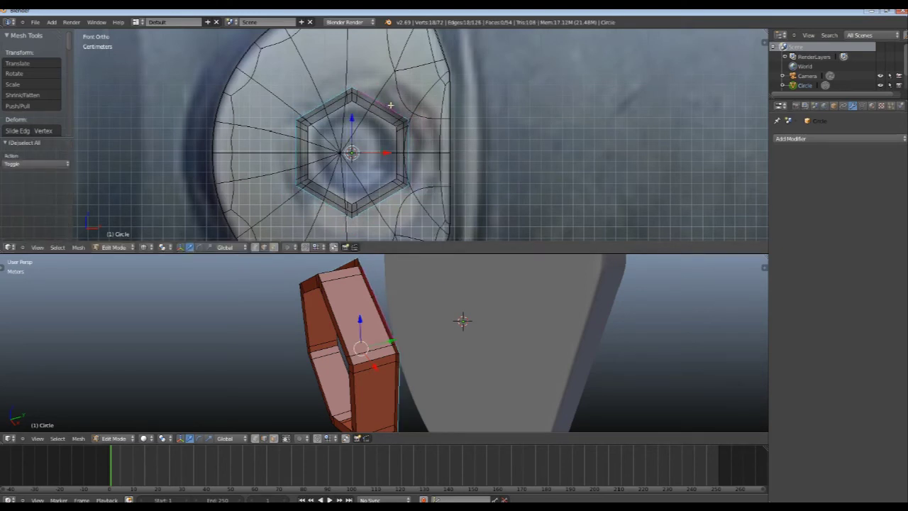
# Step: Add a circle with 18 vertices and Fill Type Nothing, then scale it down
pyautogui.press('a')
pyautogui.hotkey('shift', 'a')
pyautogui.click(240, 197)
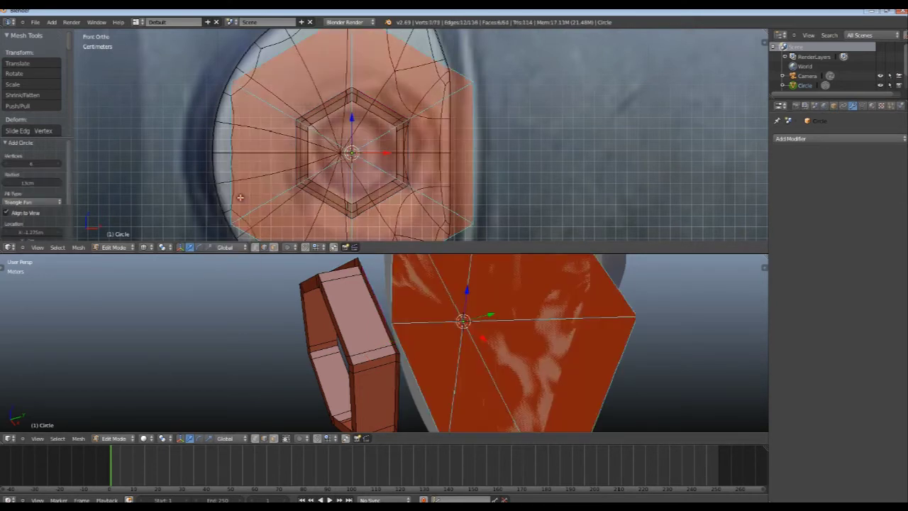
pyautogui.click(32, 165)
pyautogui.write('18')
pyautogui.press('Return')
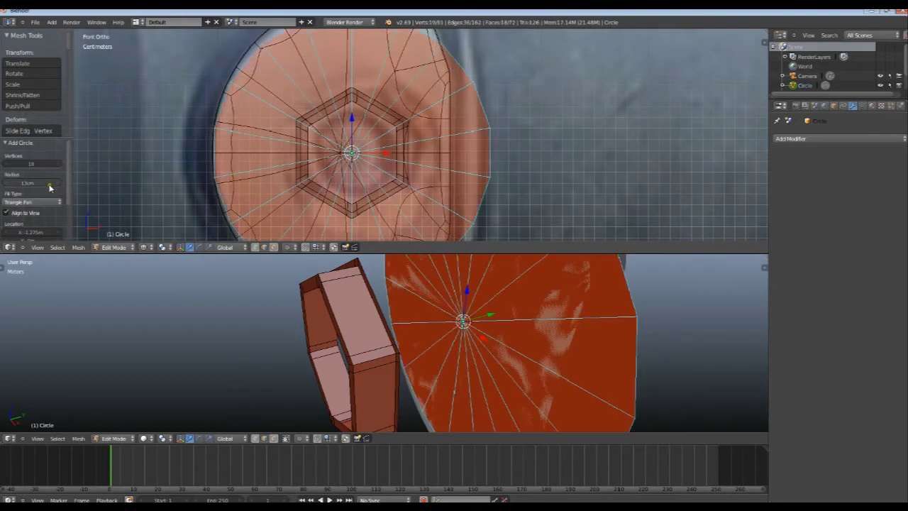
pyautogui.click(32, 202)
pyautogui.click(34, 183)
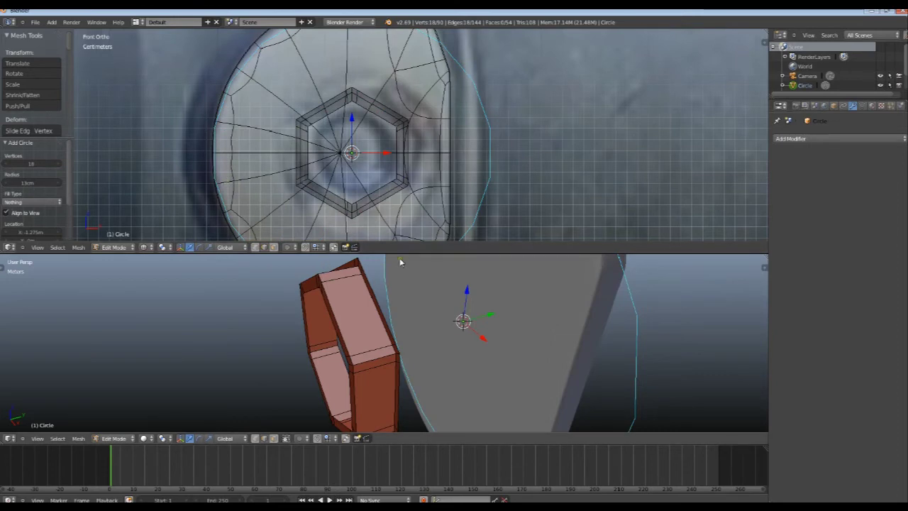
pyautogui.scroll(-1, 536, 155)
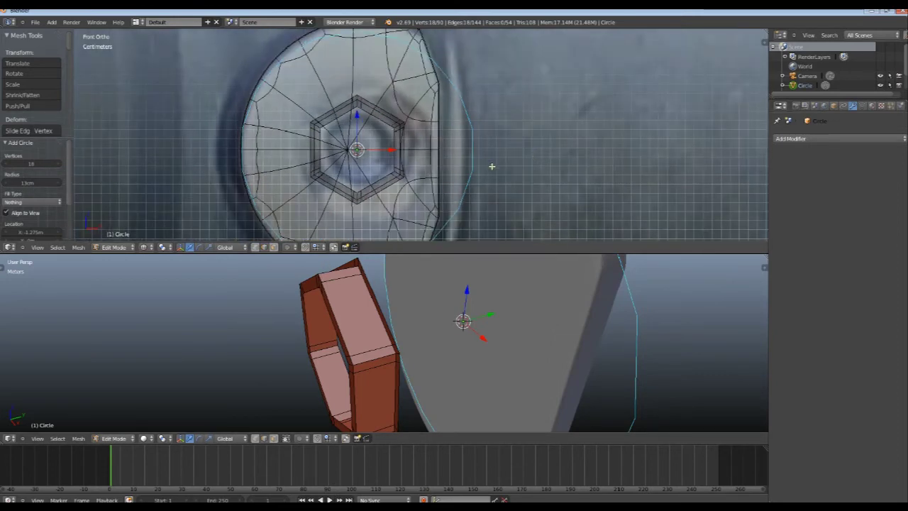
pyautogui.press('s')
pyautogui.click(443, 163)
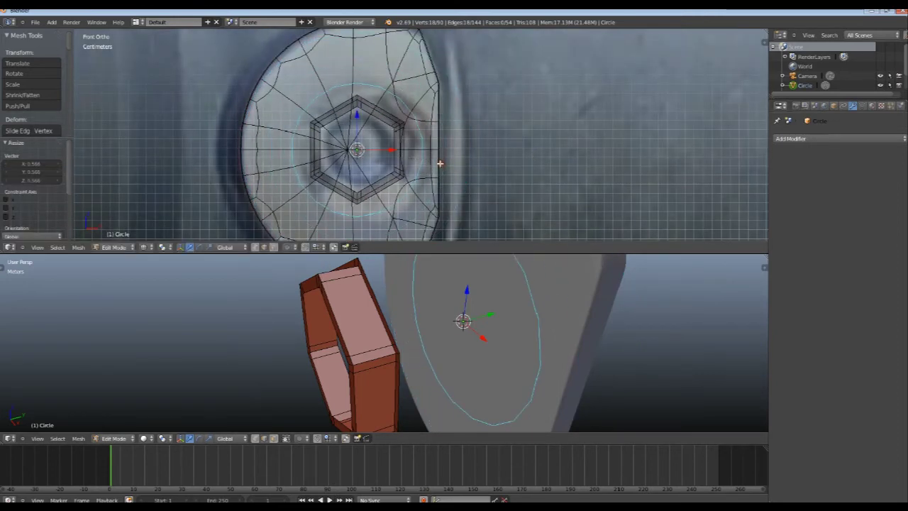
# Step: Set snapping to Closest and slide the circle loop along Y beside the hex wall
pyautogui.press('a')
pyautogui.moveTo(440, 162); pyautogui.dragTo(368, 177, button='middle')
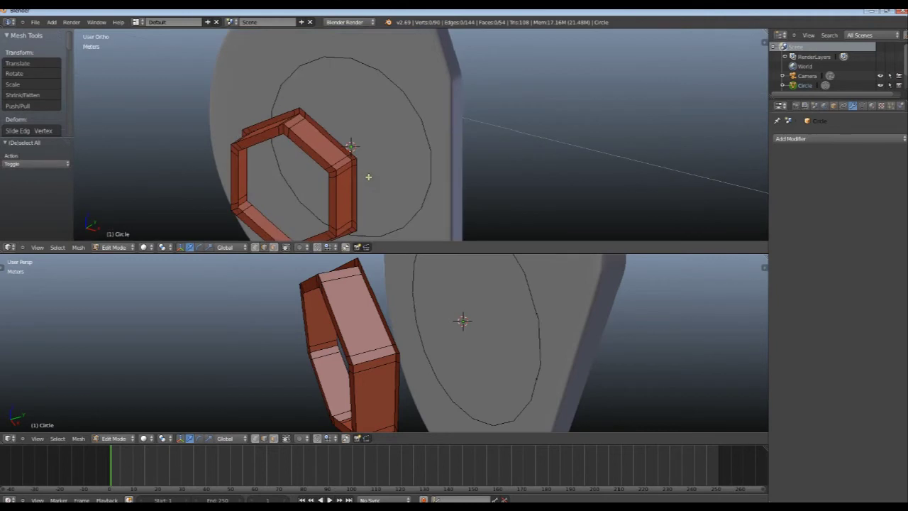
pyautogui.keyDown('alt'); pyautogui.rightClick(403, 94); pyautogui.keyUp('alt')
pyautogui.click(325, 247)
pyautogui.click(333, 216)
pyautogui.moveTo(334, 216); pyautogui.dragTo(345, 124, button='middle')
pyautogui.press('g')
pyautogui.press('y')
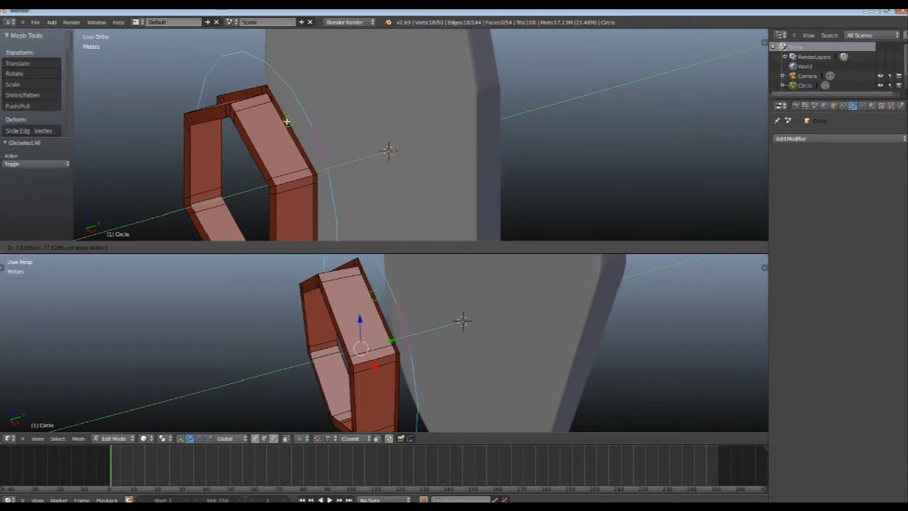
pyautogui.click(286, 122)
pyautogui.moveTo(319, 124); pyautogui.dragTo(310, 118, button='middle')
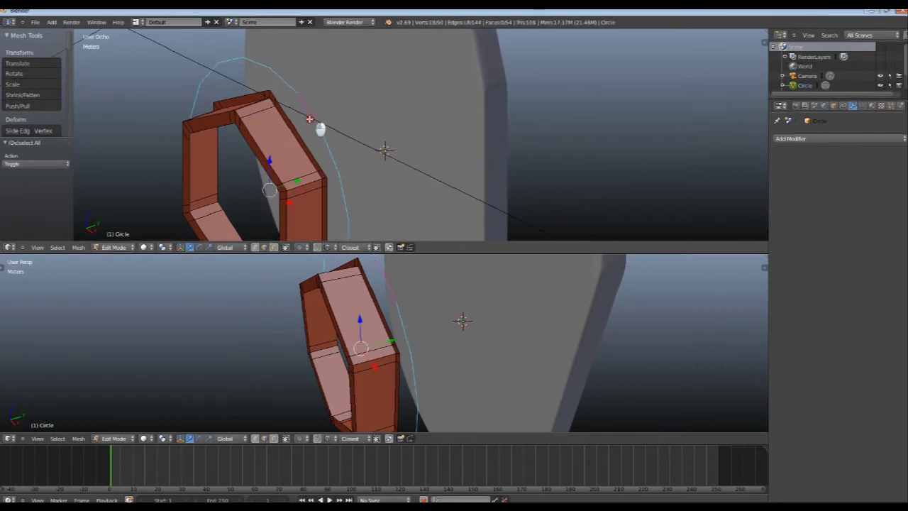
# Step: Bridge the hexagon and circle edge loops into a flange and return to Object Mode
pyautogui.press('w')
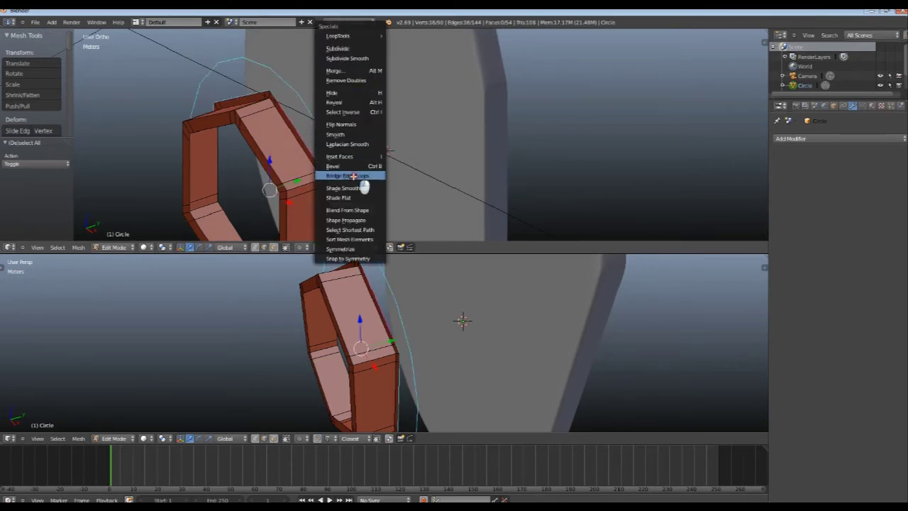
pyautogui.click(353, 176)
pyautogui.moveTo(349, 183)
pyautogui.mouseDown(button='middle')
pyautogui.moveTo(284, 152)
pyautogui.moveTo(310, 134)
pyautogui.mouseUp(button='middle')
pyautogui.press('Tab')
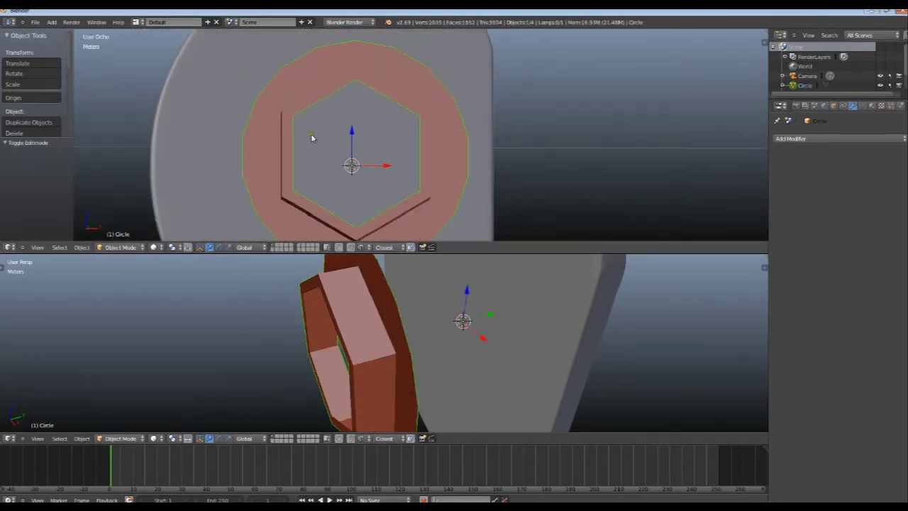
# Step: Add a Subdivision Surface modifier at View 2 with Optimal Display and a wireframe overlay
pyautogui.click(829, 139)
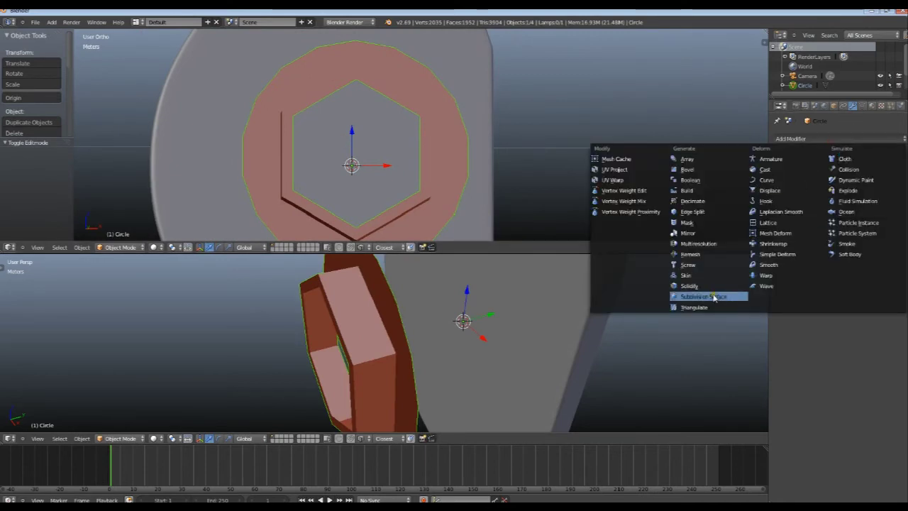
pyautogui.click(714, 298)
pyautogui.moveTo(801, 204); pyautogui.dragTo(812, 204)
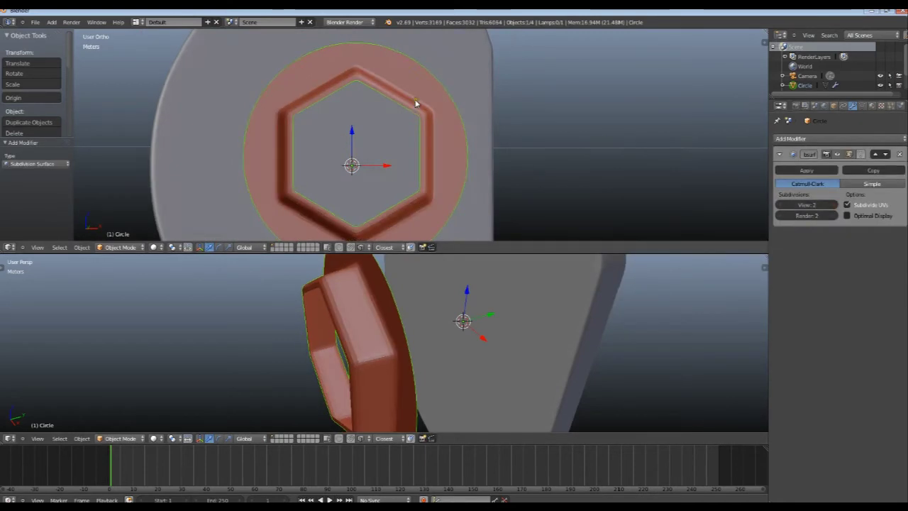
pyautogui.moveTo(416, 104); pyautogui.dragTo(405, 138, button='middle')
pyautogui.press('Tab')
pyautogui.press('Tab')
pyautogui.click(834, 105)
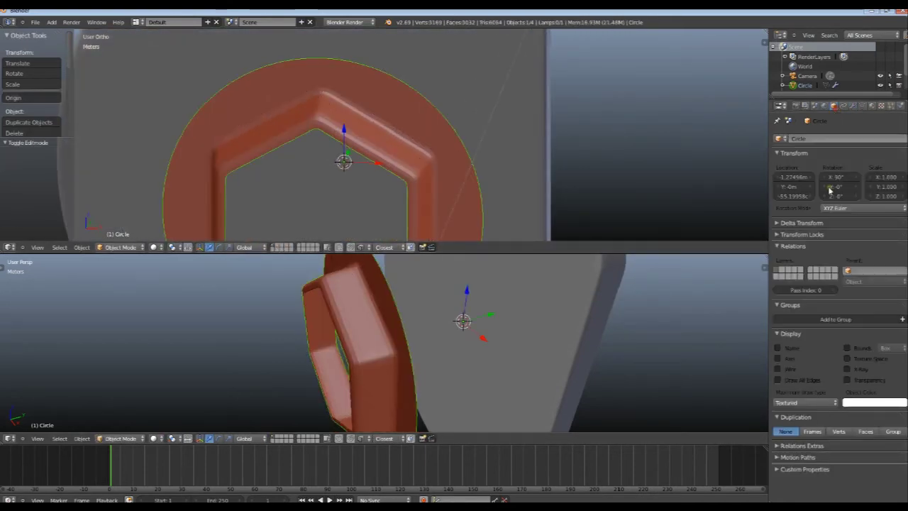
pyautogui.click(778, 369)
pyautogui.click(852, 104)
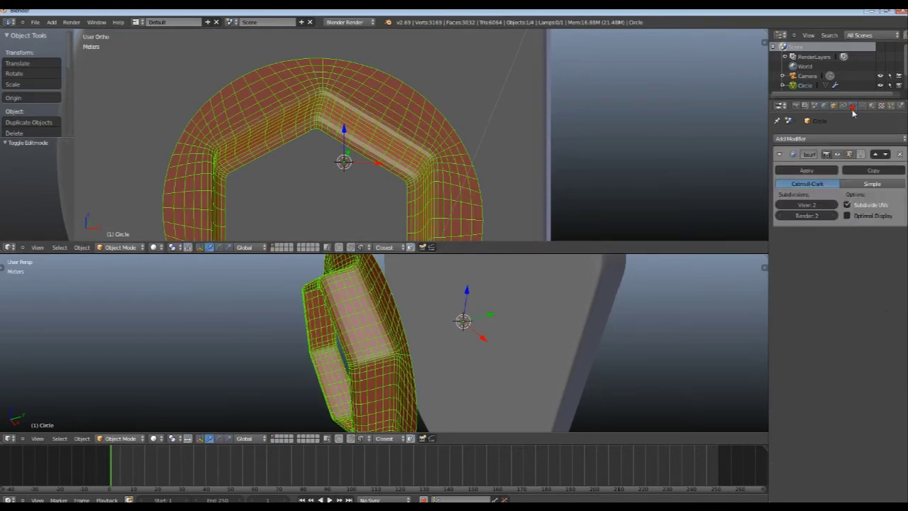
pyautogui.click(847, 215)
pyautogui.click(833, 105)
# Step: Turn off the wireframe overlay and switch to wireframe shading in front orthographic view
pyautogui.click(777, 368)
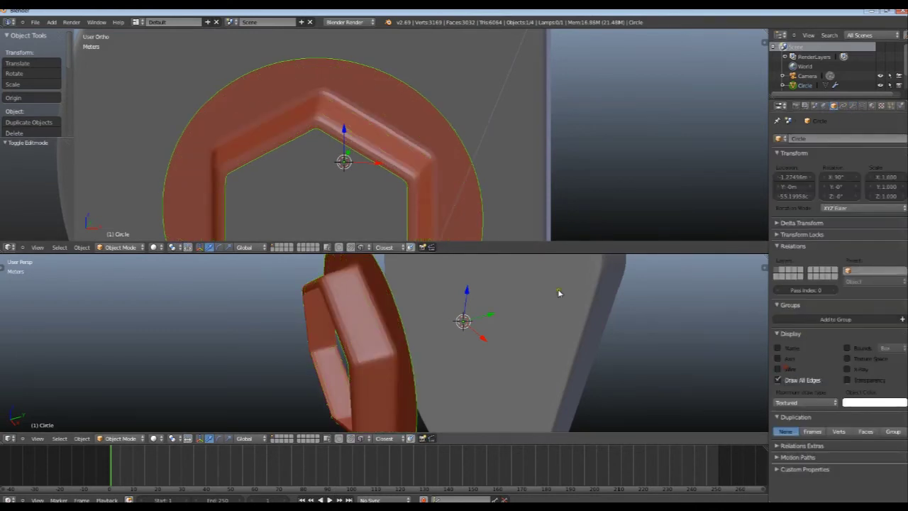
pyautogui.scroll(-2, 263, 162)
pyautogui.press('z')
pyautogui.click(38, 247)
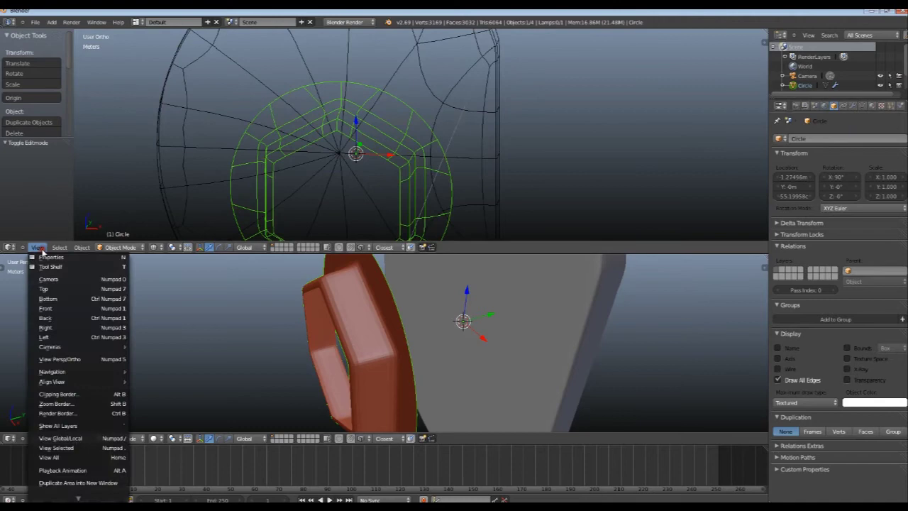
pyautogui.click(47, 309)
# Step: Select all of the ring mesh in Edit Mode and scale it slightly
pyautogui.press('Tab')
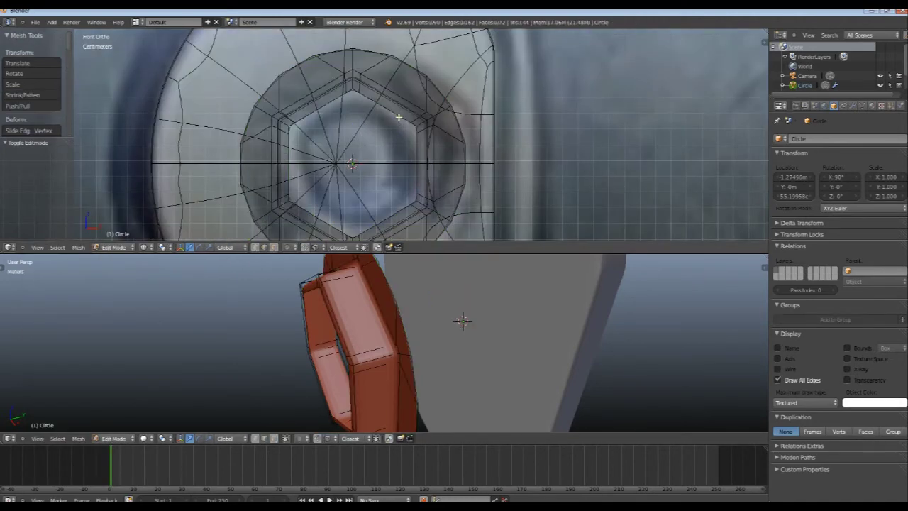
pyautogui.press('Tab')
pyautogui.press('Tab')
pyautogui.press('a')
pyautogui.press('a')
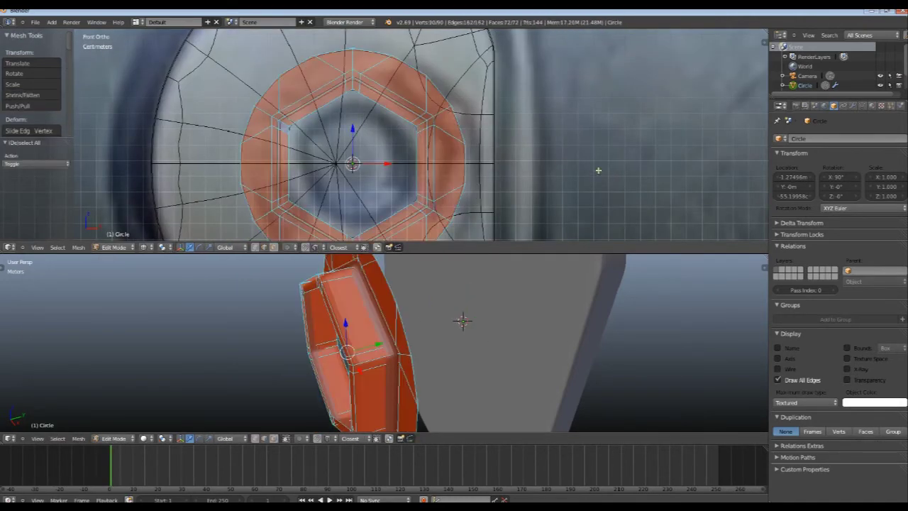
pyautogui.press('s')
pyautogui.click(592, 171)
pyautogui.scroll(-2, 591, 171)
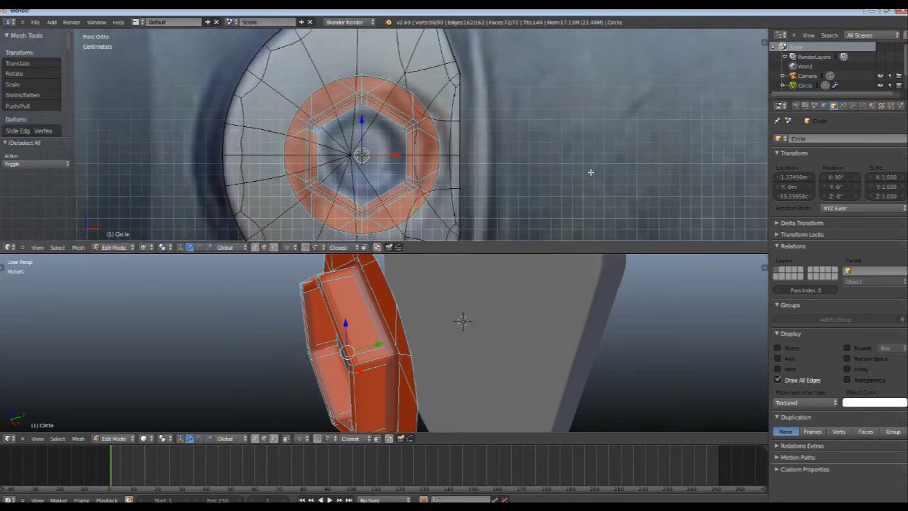
pyautogui.press('Tab')
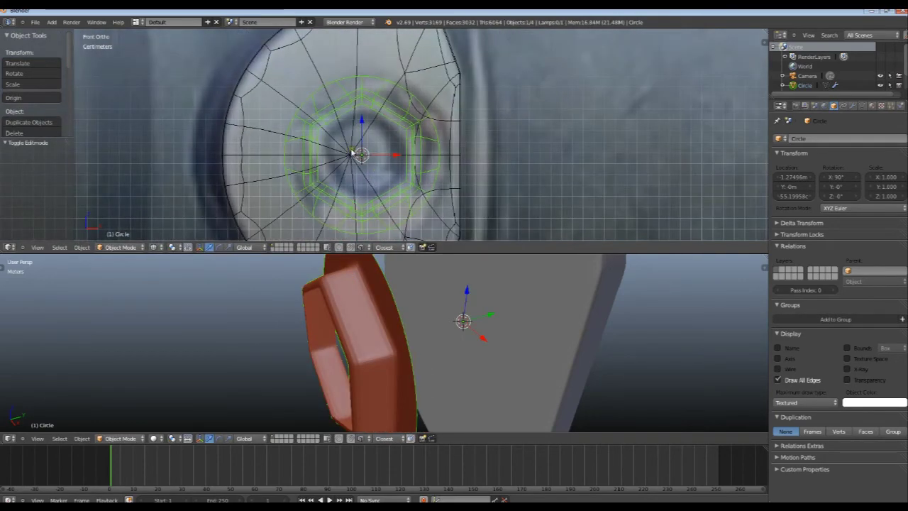
# Step: In vertex mode, select the inner ring loop and grow the selection outward
pyautogui.press('Tab')
pyautogui.press('a')
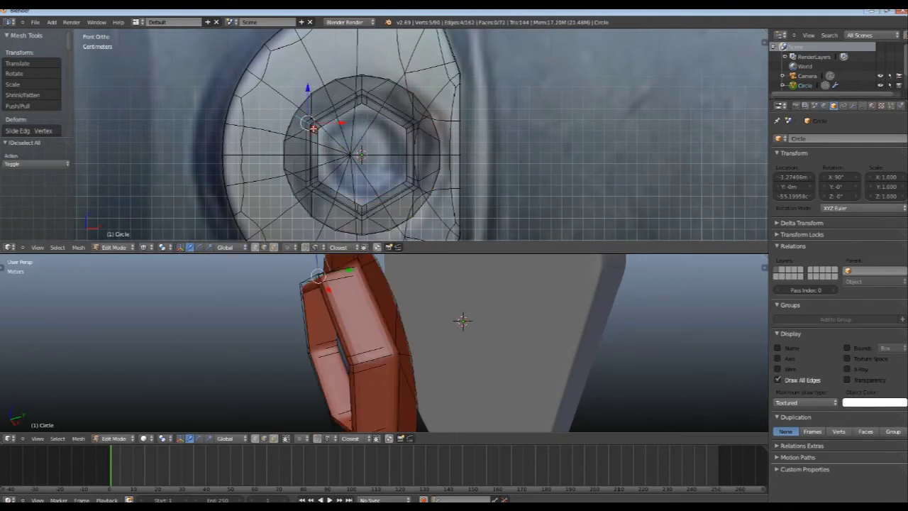
pyautogui.click(273, 245)
pyautogui.press('a')
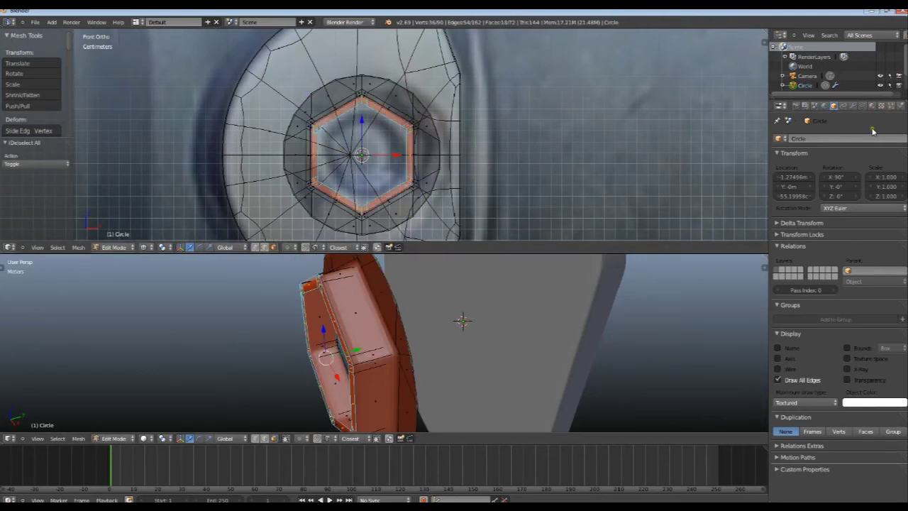
pyautogui.click(852, 105)
pyautogui.press('z')
pyautogui.scroll(2, 360, 101)
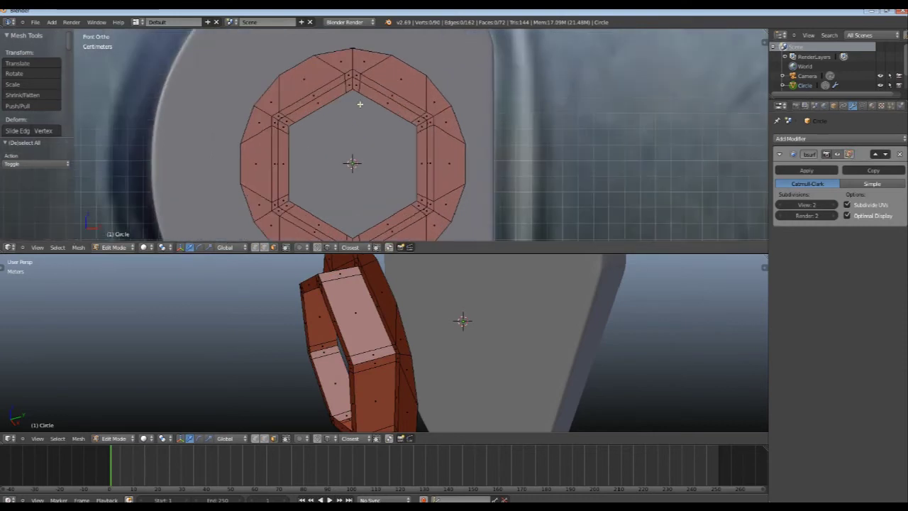
pyautogui.keyDown('alt'); pyautogui.rightClick(353, 80); pyautogui.keyUp('alt')
pyautogui.press('ctrl+KP_Add')
pyautogui.press('ctrl+KP_Add')
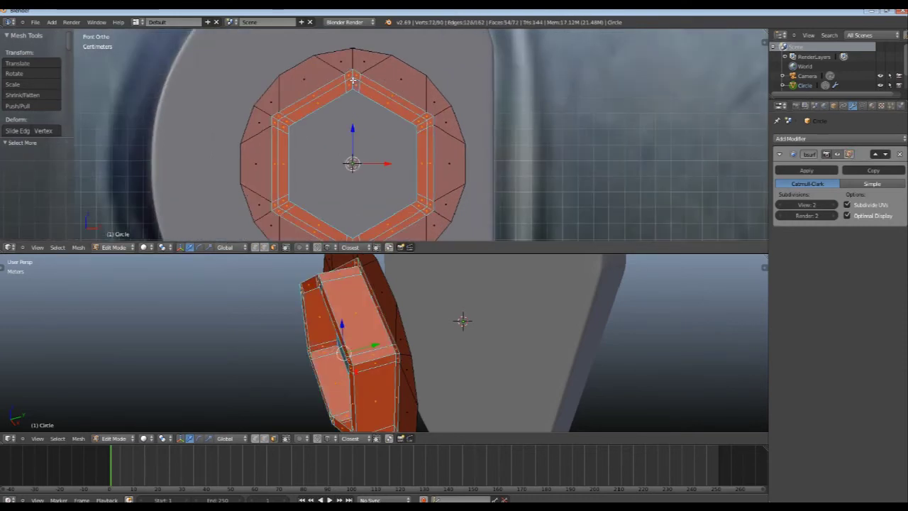
pyautogui.press('z')
pyautogui.press('a')
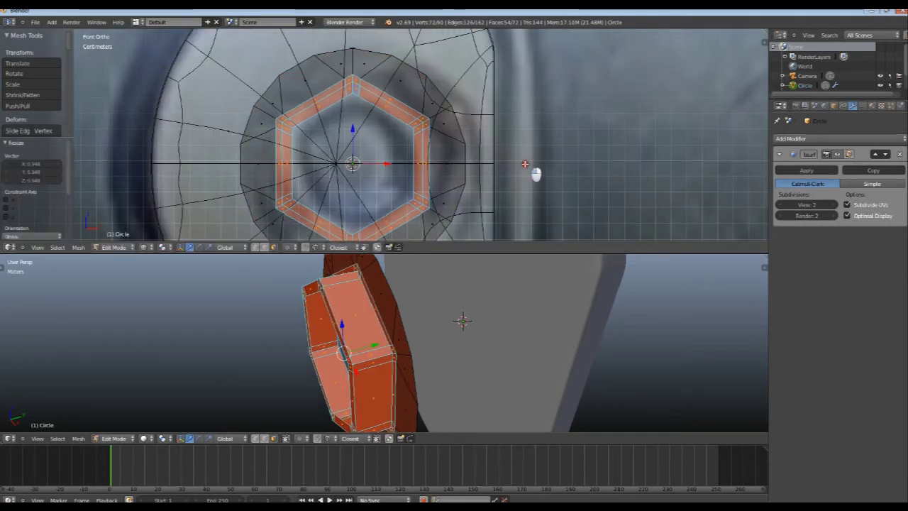
pyautogui.press('z')
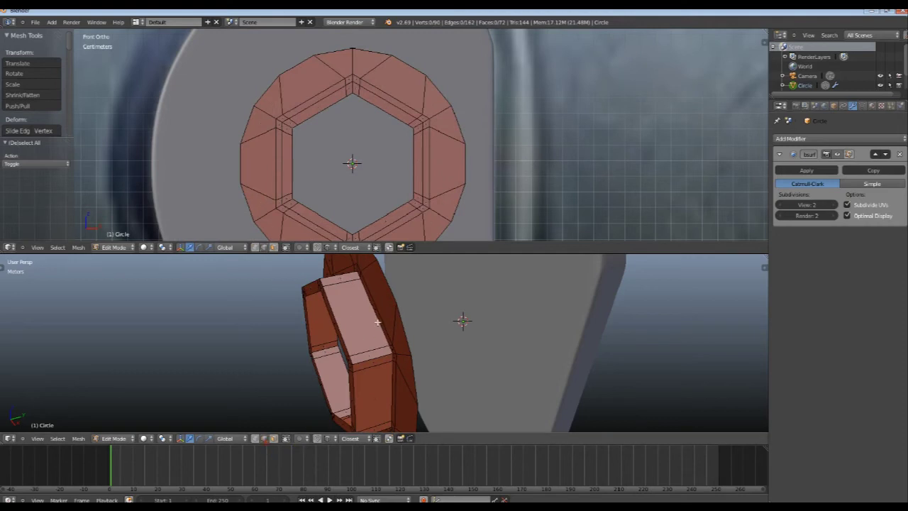
# Step: Slide the flange's outer edge loop along Y and preview the subdivided result
pyautogui.keyDown('alt'); pyautogui.rightClick(378, 322); pyautogui.keyUp('alt')
pyautogui.moveTo(392, 340); pyautogui.dragTo(408, 348)
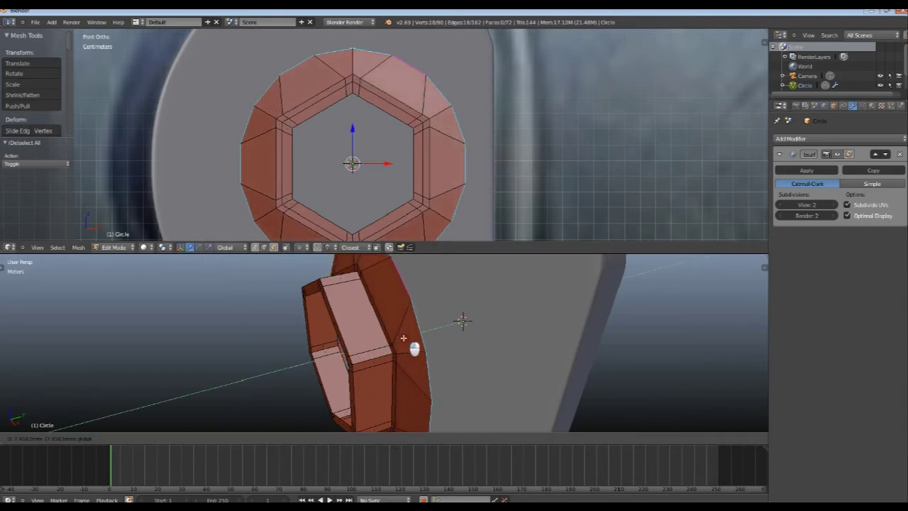
pyautogui.moveTo(404, 338); pyautogui.dragTo(401, 339)
pyautogui.press('Tab')
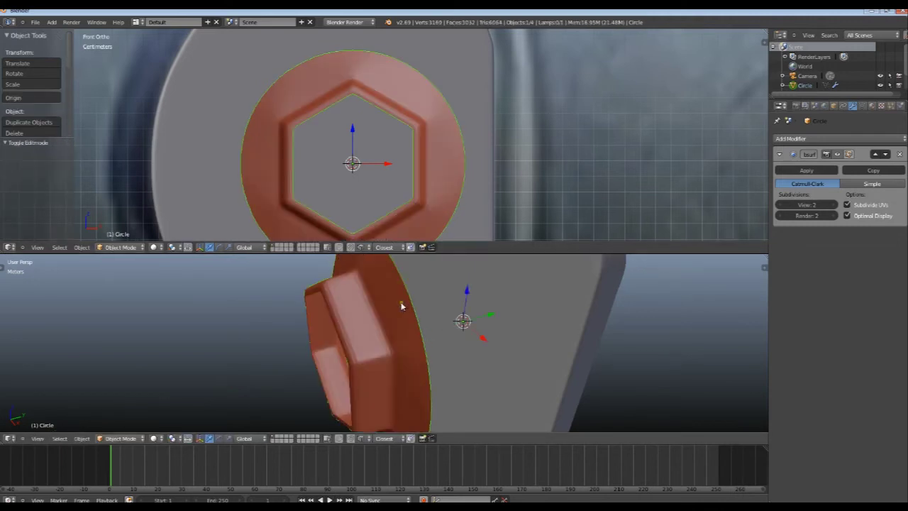
pyautogui.press('Tab')
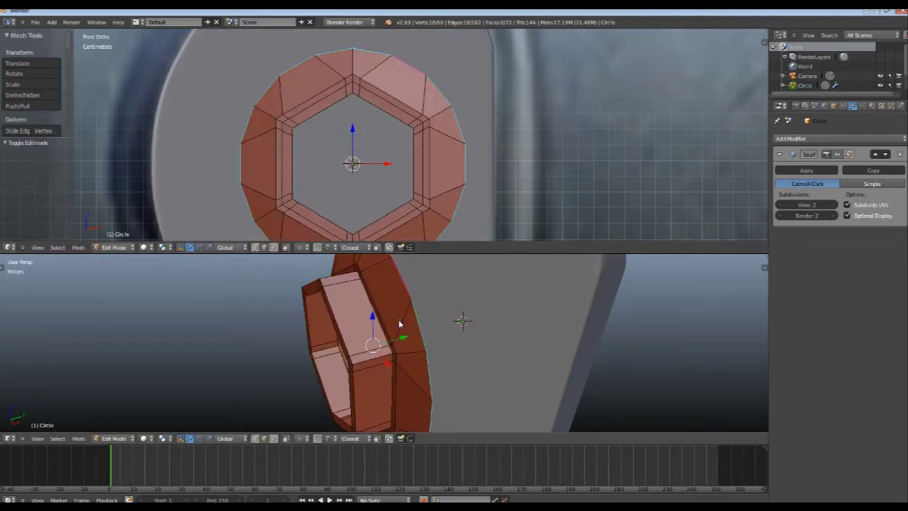
# Step: Add a centred loop cut around the flange rim and scale it slightly outward
pyautogui.hotkey('ctrl', 'r')
pyautogui.click(398, 323)
pyautogui.rightClick(398, 323)
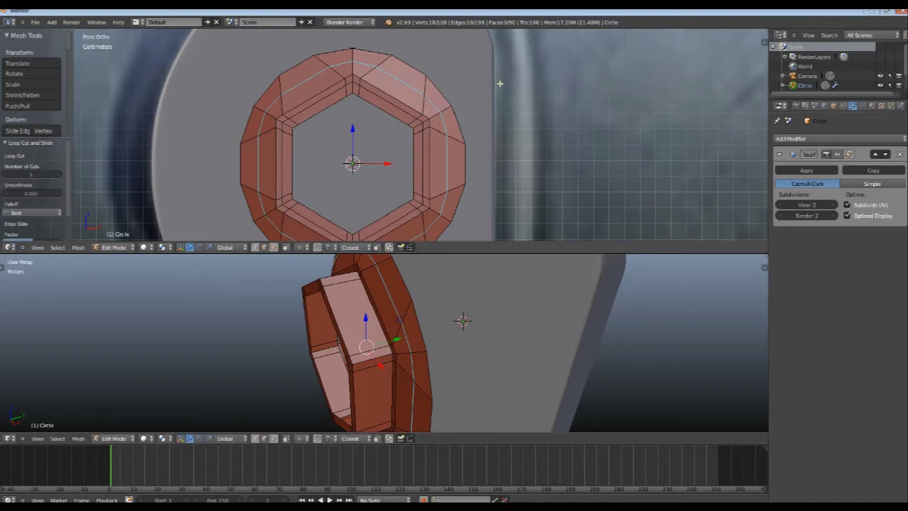
pyautogui.press('s')
pyautogui.click(520, 143)
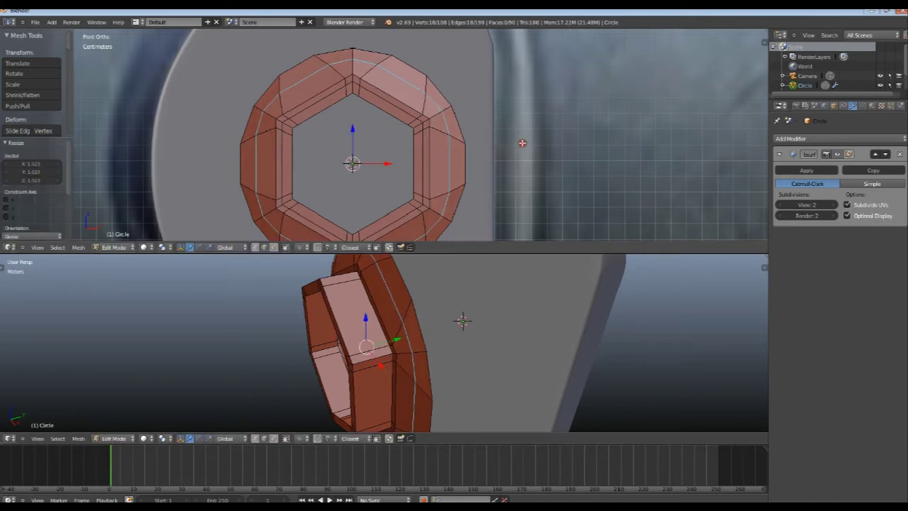
# Step: Apply Shade Smooth to the nut in Object Mode
pyautogui.press('Tab')
pyautogui.moveTo(462, 314)
pyautogui.mouseDown(button='middle')
pyautogui.moveTo(467, 278)
pyautogui.moveTo(456, 263)
pyautogui.moveTo(371, 308)
pyautogui.moveTo(398, 298)
pyautogui.moveTo(406, 344)
pyautogui.moveTo(389, 303)
pyautogui.moveTo(444, 344)
pyautogui.mouseUp(button='middle')
pyautogui.scroll(-3, 55, 95)
pyautogui.scroll(-2, 55, 95)
pyautogui.click(15, 64)
# Step: Add a supporting loop cut near the hex boss edge and slide it into place
pyautogui.press('Tab')
pyautogui.scroll(2, 425, 336)
pyautogui.press('a')
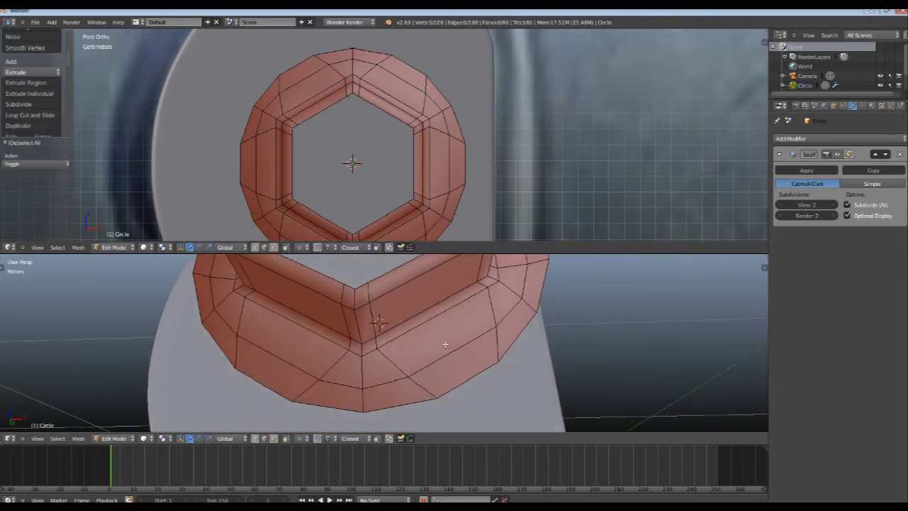
pyautogui.keyDown('alt'); pyautogui.rightClick(418, 330); pyautogui.keyUp('alt')
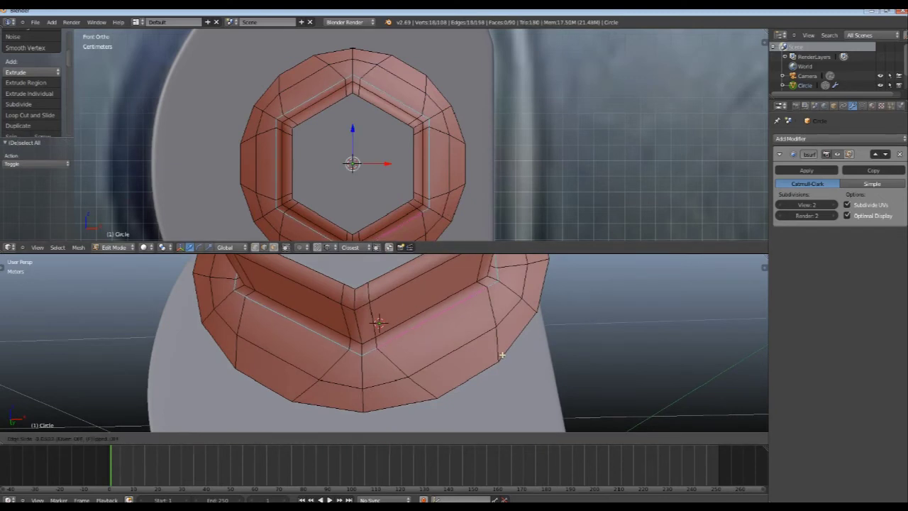
pyautogui.press('a')
pyautogui.moveTo(497, 348); pyautogui.dragTo(367, 287, button='middle')
pyautogui.hotkey('ctrl', 'r')
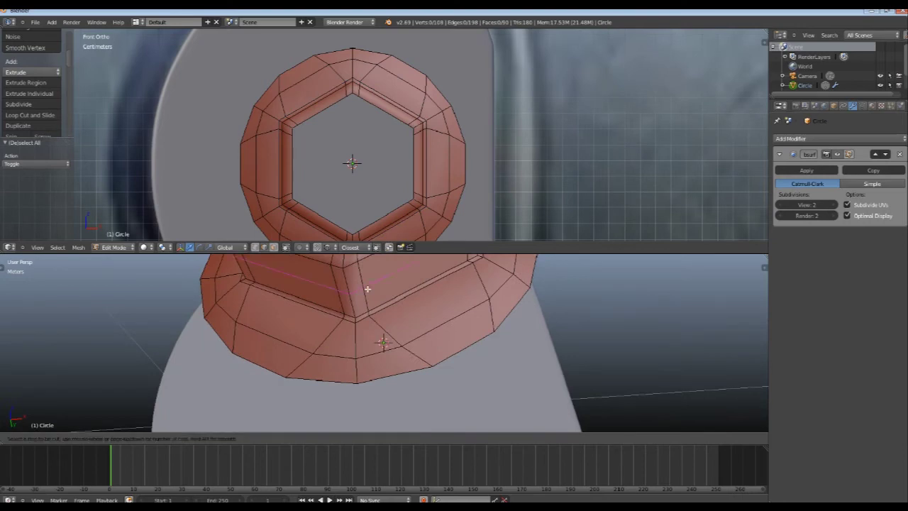
pyautogui.click(371, 296)
pyautogui.click(373, 306)
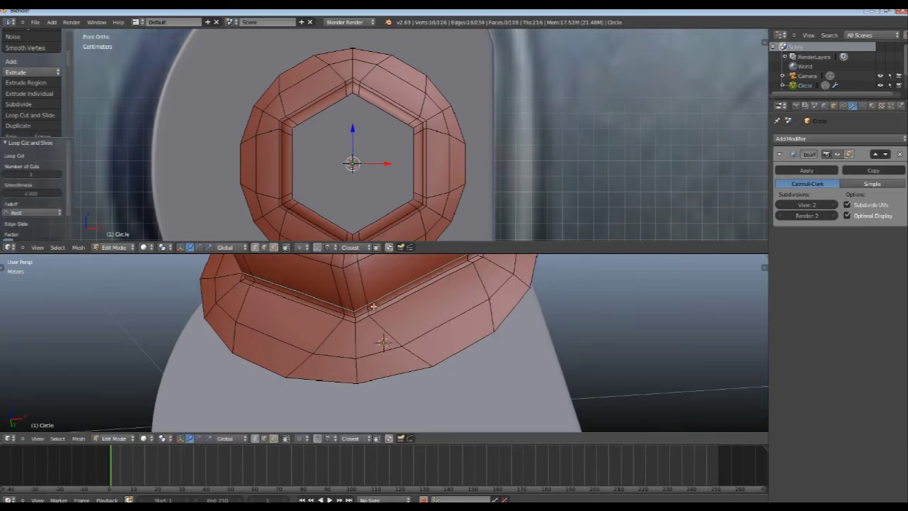
# Step: Preview the smoothed nut, then return to Edit Mode with the whole nut in view
pyautogui.press('Tab')
pyautogui.moveTo(375, 314)
pyautogui.mouseDown(button='middle')
pyautogui.moveTo(419, 300)
pyautogui.moveTo(377, 369)
pyautogui.mouseUp(button='middle')
pyautogui.press('Tab')
pyautogui.press('Tab')
pyautogui.moveTo(401, 330)
pyautogui.mouseDown(button='middle')
pyautogui.moveTo(375, 375)
pyautogui.moveTo(318, 377)
pyautogui.moveTo(340, 321)
pyautogui.mouseUp(button='middle')
pyautogui.scroll(-4, 341, 321)
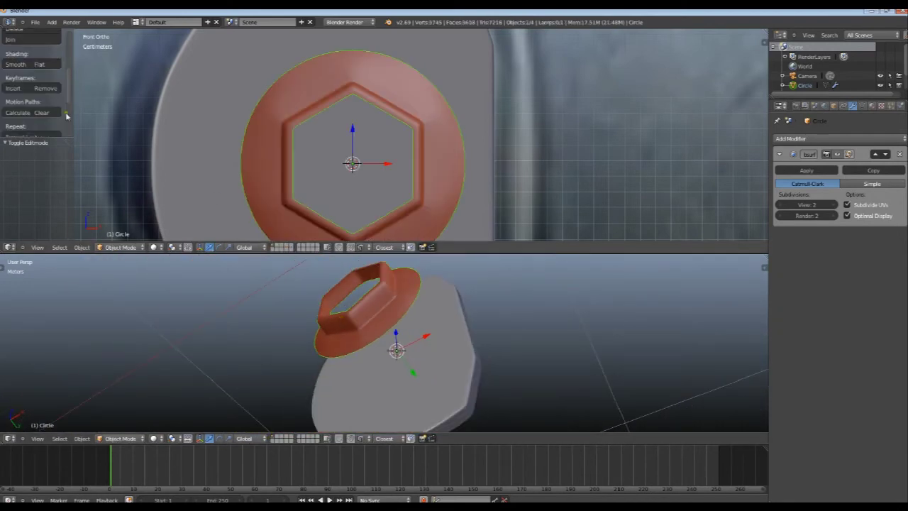
# Step: Switch to flat shading and extrude the flange's back toward the brake plate
pyautogui.click(43, 65)
pyautogui.press('Tab')
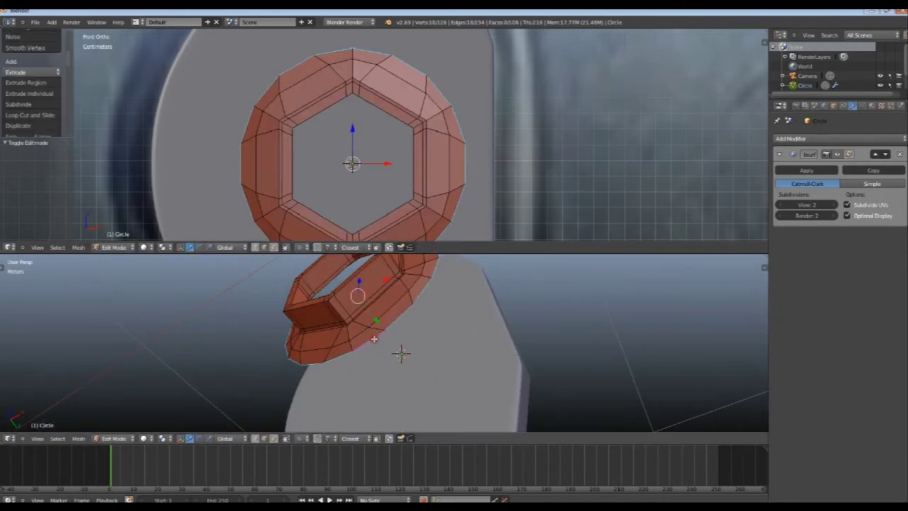
pyautogui.moveTo(399, 354)
pyautogui.mouseDown(button='middle')
pyautogui.moveTo(329, 367)
pyautogui.moveTo(362, 330)
pyautogui.moveTo(383, 351)
pyautogui.mouseUp(button='middle')
pyautogui.press('e')
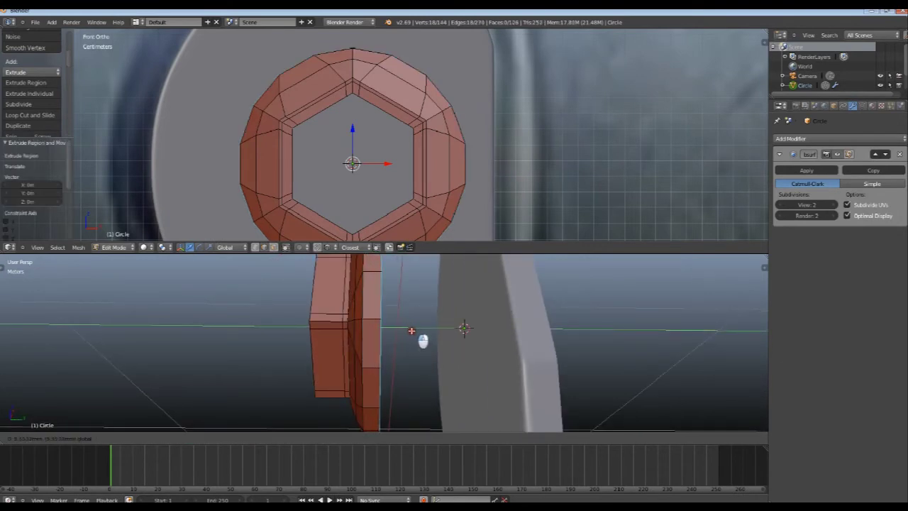
pyautogui.click(411, 331)
# Step: Extrude the back faces again and scale the new ring
pyautogui.moveTo(381, 324)
pyautogui.mouseDown(button='middle')
pyautogui.moveTo(391, 309)
pyautogui.moveTo(405, 332)
pyautogui.mouseUp(button='middle')
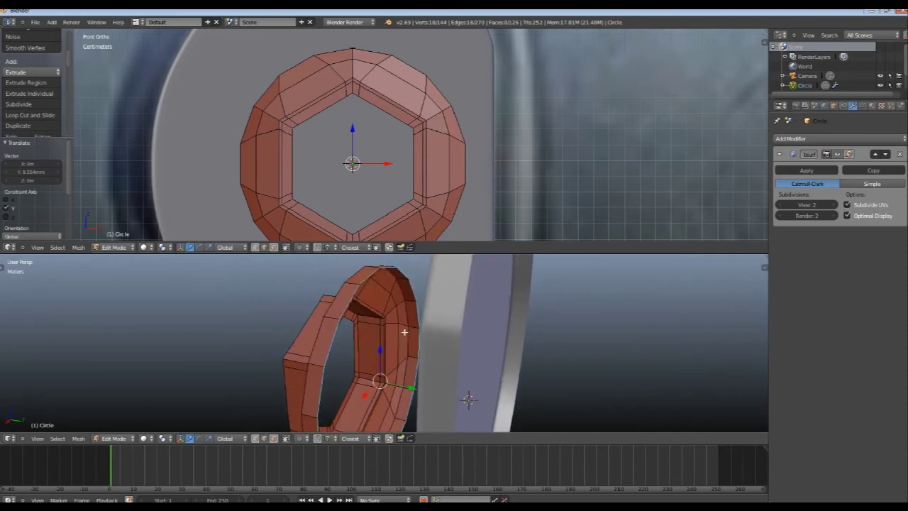
pyautogui.press('e')
pyautogui.press('s')
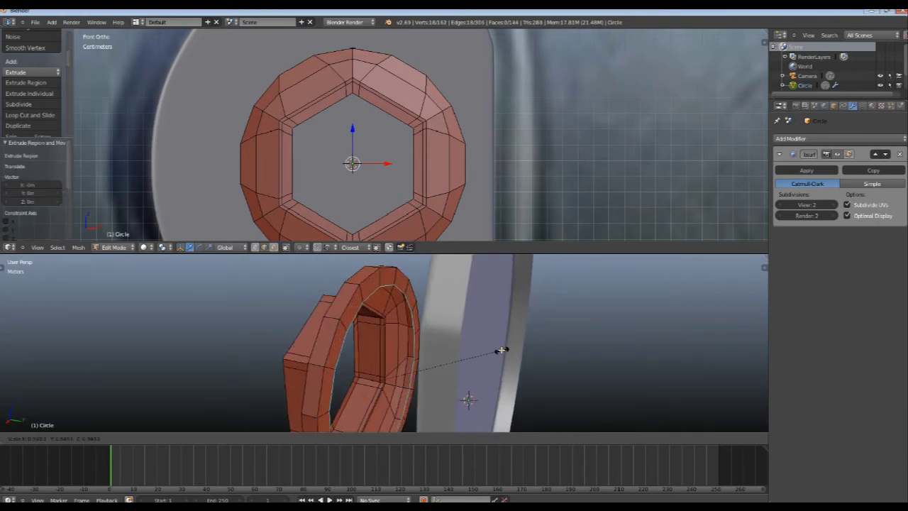
pyautogui.click(500, 350)
pyautogui.press('Tab')
pyautogui.moveTo(496, 348)
pyautogui.mouseDown(button='middle')
pyautogui.moveTo(369, 339)
pyautogui.moveTo(381, 319)
pyautogui.mouseUp(button='middle')
pyautogui.press('Tab')
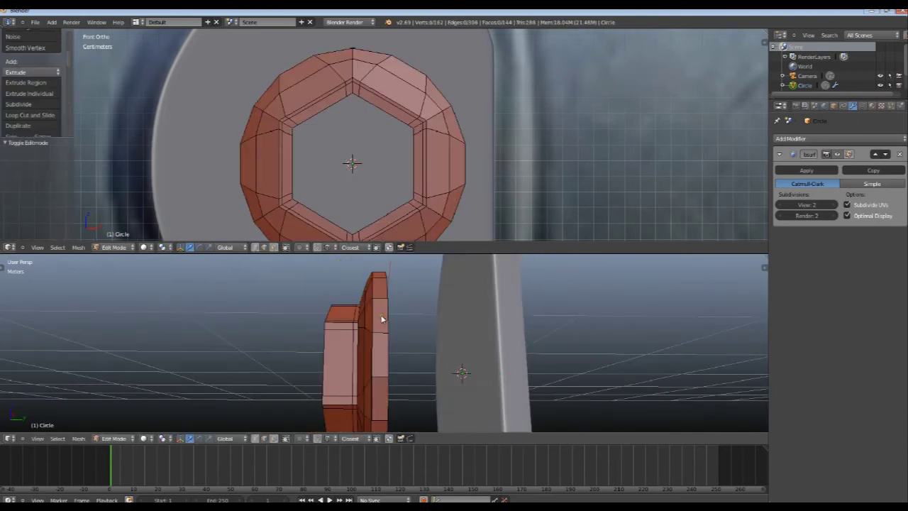
# Step: Add another loop cut around the ring and reapply Shade Smooth to the nut
pyautogui.hotkey('ctrl', 'r')
pyautogui.press('Escape')
pyautogui.press('Tab')
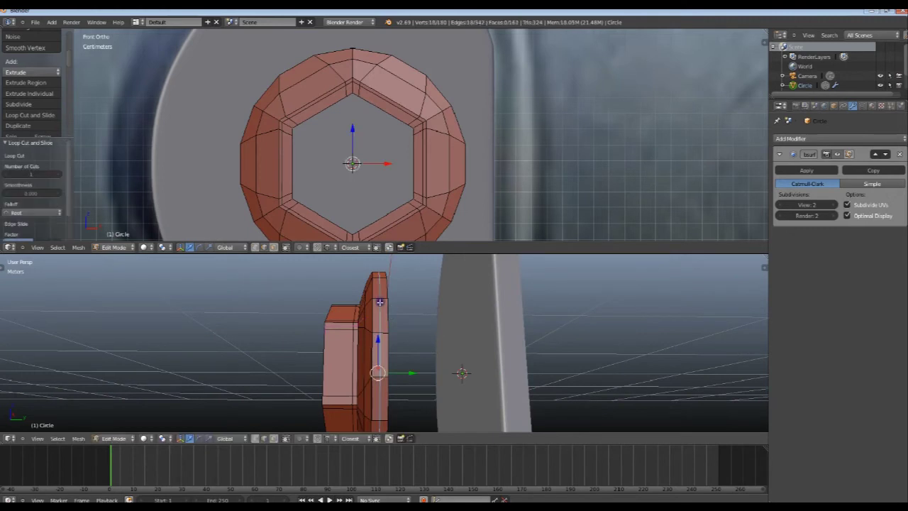
pyautogui.scroll(2, 436, 343)
pyautogui.press('Tab')
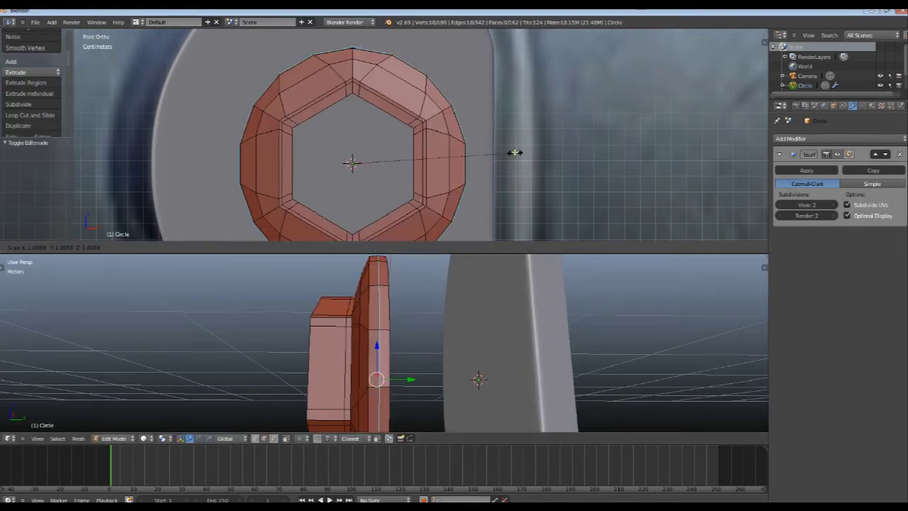
pyautogui.press('Tab')
pyautogui.moveTo(445, 308)
pyautogui.mouseDown(button='middle')
pyautogui.moveTo(419, 309)
pyautogui.moveTo(420, 298)
pyautogui.mouseUp(button='middle')
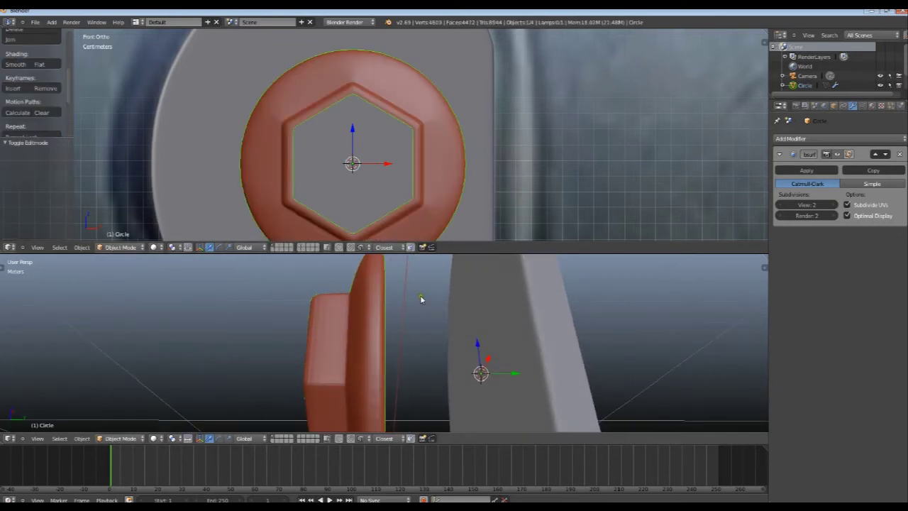
pyautogui.click(16, 64)
pyautogui.moveTo(359, 336)
pyautogui.mouseDown(button='middle')
pyautogui.moveTo(359, 371)
pyautogui.moveTo(338, 380)
pyautogui.moveTo(316, 328)
pyautogui.mouseUp(button='middle')
# Step: Scale a face loop on the ring, extrude and scale it, then dissolve the unwanted edges
pyautogui.press('Tab')
pyautogui.press('a')
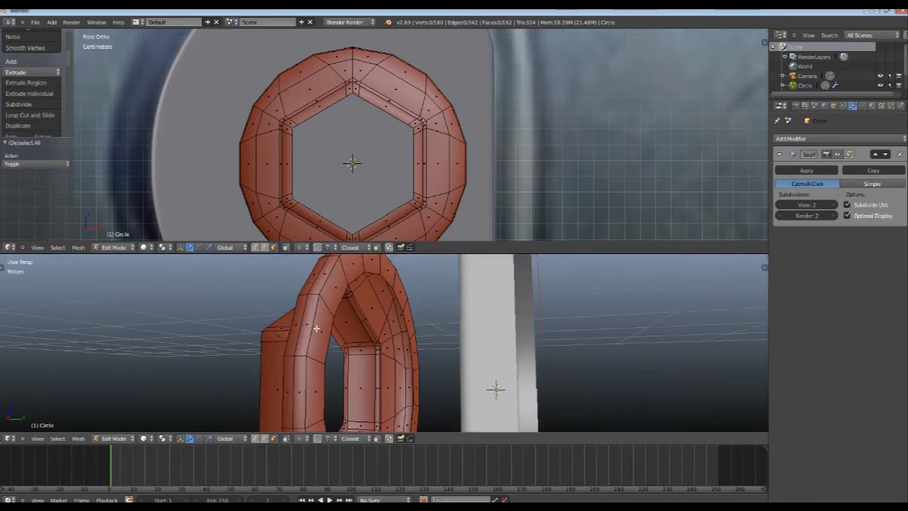
pyautogui.keyDown('alt'); pyautogui.rightClick(329, 306); pyautogui.keyUp('alt')
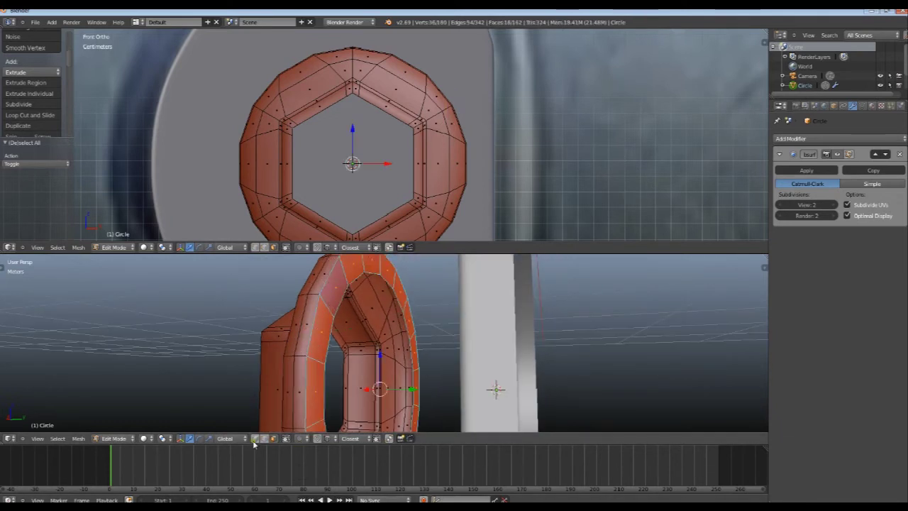
pyautogui.press('a')
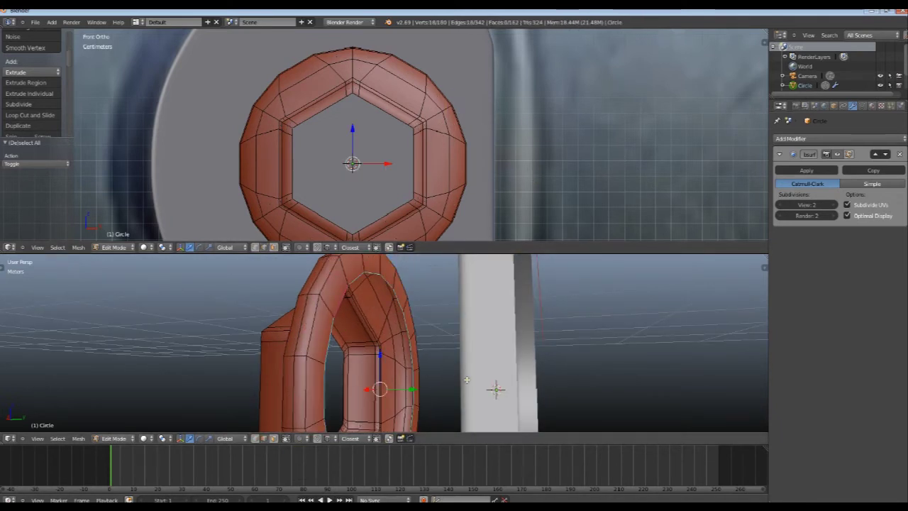
pyautogui.press('s')
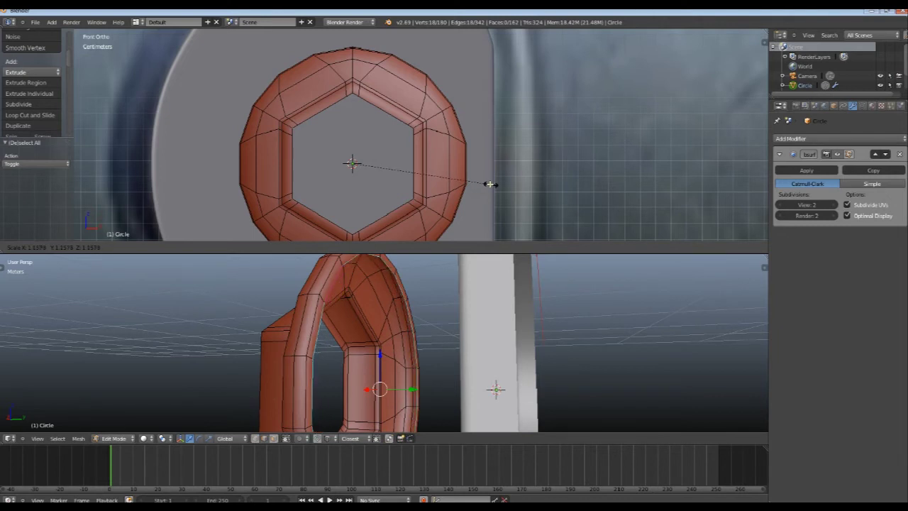
pyautogui.click(493, 185)
pyautogui.press('e')
pyautogui.press('s')
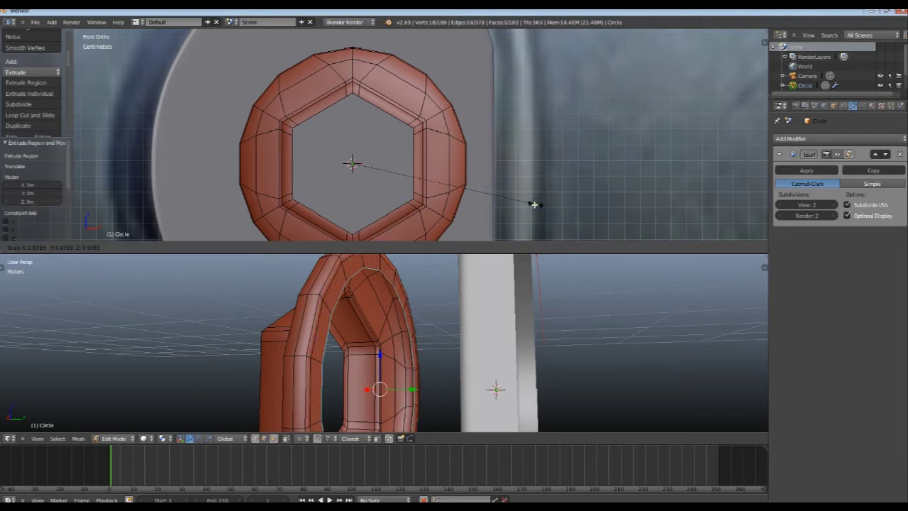
pyautogui.click(533, 205)
pyautogui.press('x')
pyautogui.click(328, 285)
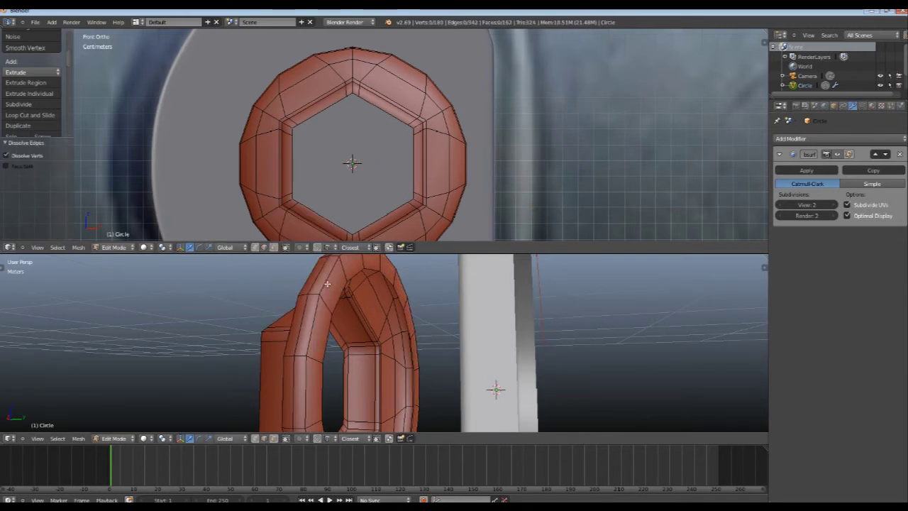
# Step: Dissolve a surplus edge loop on the ring and preview the smoothed nut
pyautogui.press('a')
pyautogui.hotkey('ctrl', 'r')
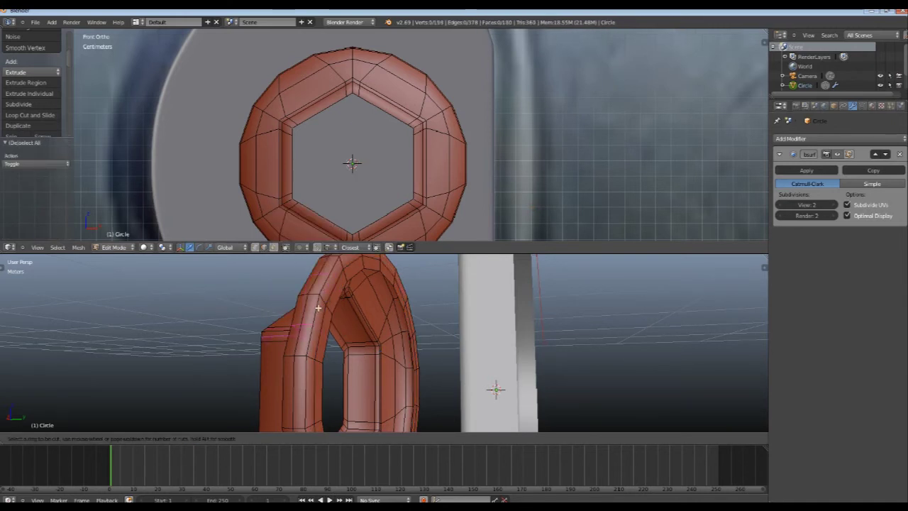
pyautogui.rightClick(318, 307)
pyautogui.keyDown('alt'); pyautogui.rightClick(328, 302); pyautogui.keyUp('alt')
pyautogui.press('x')
pyautogui.click(328, 294)
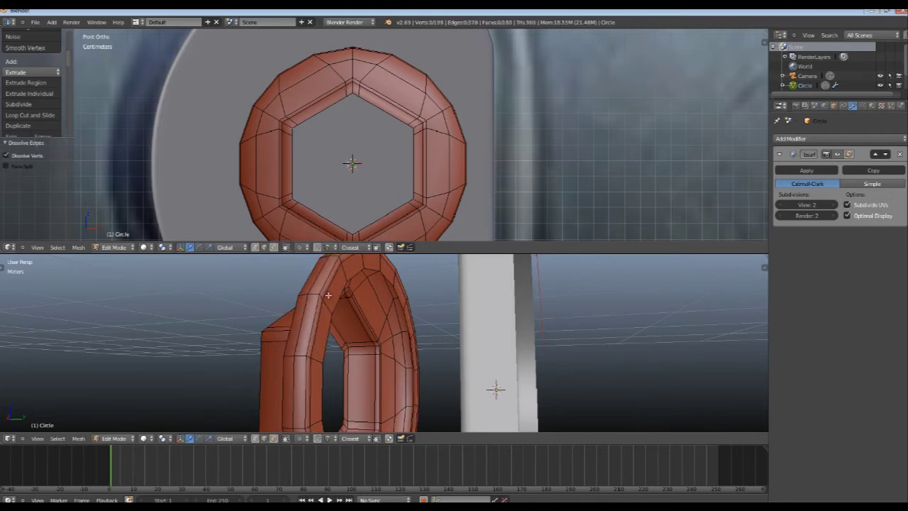
pyautogui.press('Tab')
pyautogui.moveTo(324, 303)
pyautogui.mouseDown(button='middle')
pyautogui.moveTo(345, 334)
pyautogui.moveTo(415, 329)
pyautogui.moveTo(440, 352)
pyautogui.moveTo(461, 416)
pyautogui.moveTo(367, 348)
pyautogui.moveTo(303, 366)
pyautogui.moveTo(416, 385)
pyautogui.moveTo(357, 369)
pyautogui.moveTo(273, 398)
pyautogui.mouseUp(button='middle')
# Step: Vertex-slide the hex opening's upper-left corner vertex along its edge and view the smoothed nut
pyautogui.press('Tab')
pyautogui.hotkey('shift', 'v')
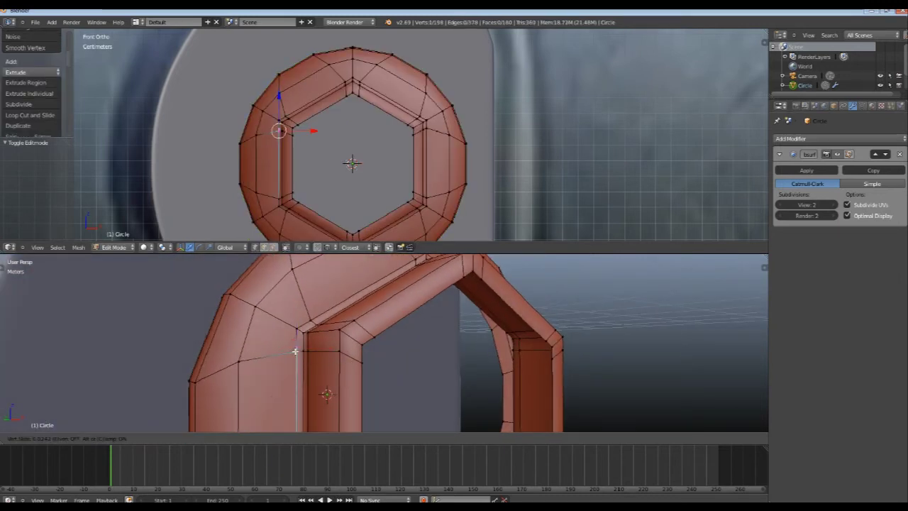
pyautogui.press('Return')
pyautogui.hotkey('shift', 'v')
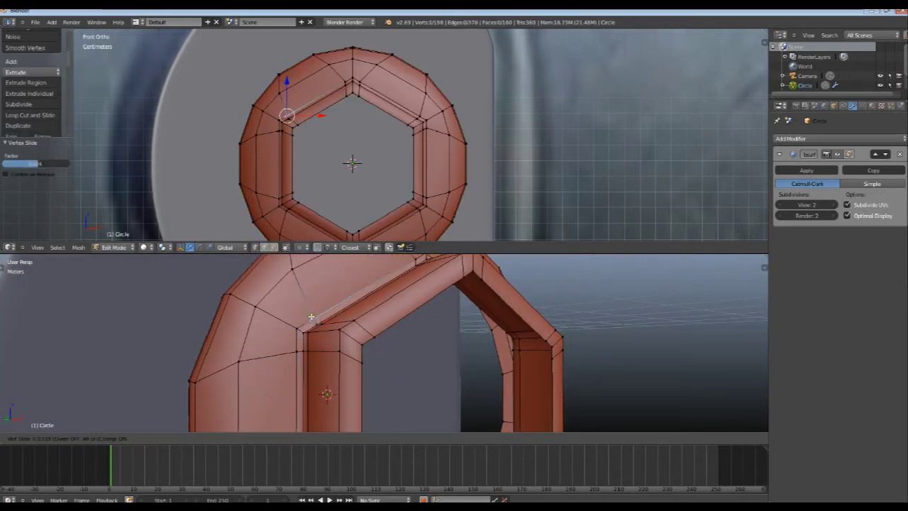
pyautogui.click(311, 316)
pyautogui.press('Tab')
pyautogui.moveTo(310, 317)
pyautogui.mouseDown(button='middle')
pyautogui.moveTo(334, 353)
pyautogui.moveTo(325, 352)
pyautogui.moveTo(318, 336)
pyautogui.moveTo(340, 330)
pyautogui.moveTo(309, 351)
pyautogui.mouseUp(button='middle')
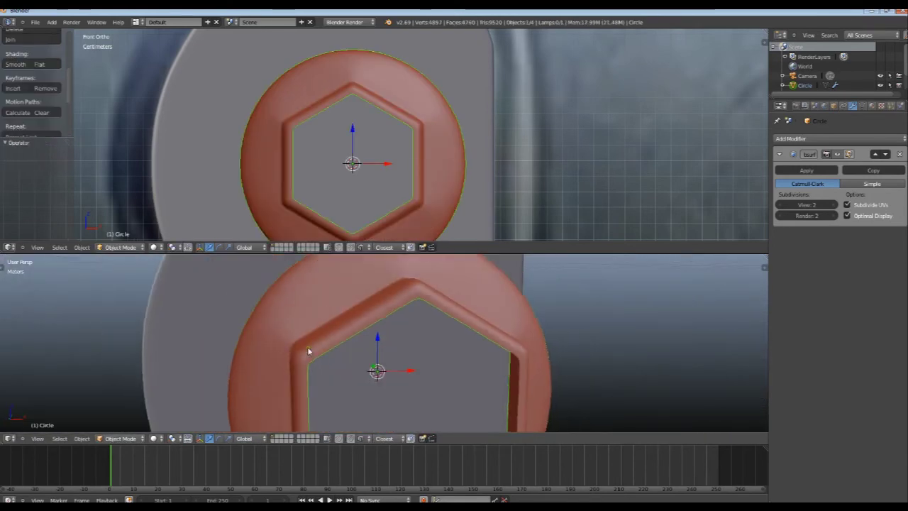
pyautogui.scroll(-2, 333, 340)
pyautogui.scroll(-2, 344, 327)
pyautogui.scroll(-1, 355, 344)
pyautogui.press('z')
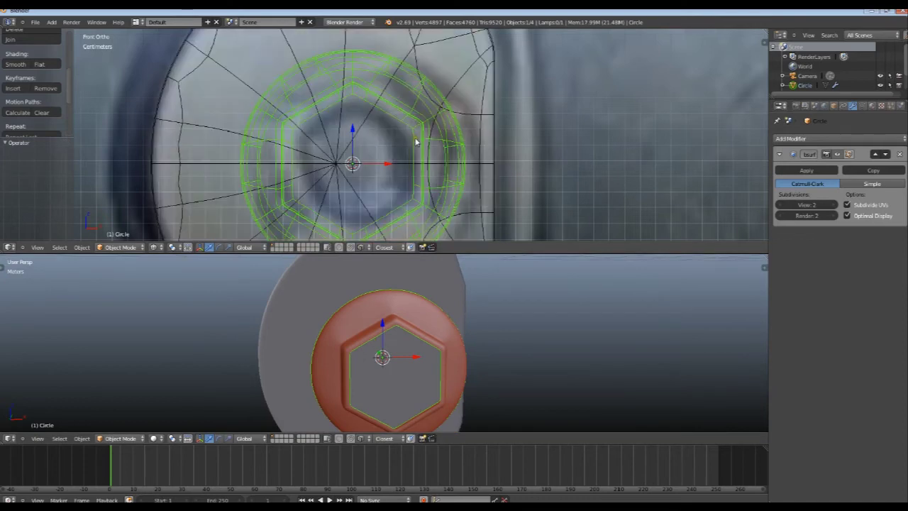
pyautogui.press('z')
pyautogui.moveTo(423, 294)
pyautogui.mouseDown(button='middle')
pyautogui.moveTo(415, 354)
pyautogui.moveTo(390, 320)
pyautogui.moveTo(435, 406)
pyautogui.moveTo(389, 310)
pyautogui.moveTo(385, 324)
pyautogui.moveTo(377, 304)
pyautogui.mouseUp(button='middle')
pyautogui.press('Tab')
pyautogui.press('Tab')
pyautogui.press('Tab')
pyautogui.press('z')
pyautogui.press('Tab')
pyautogui.press('z')
pyautogui.press('z')
pyautogui.press('z')
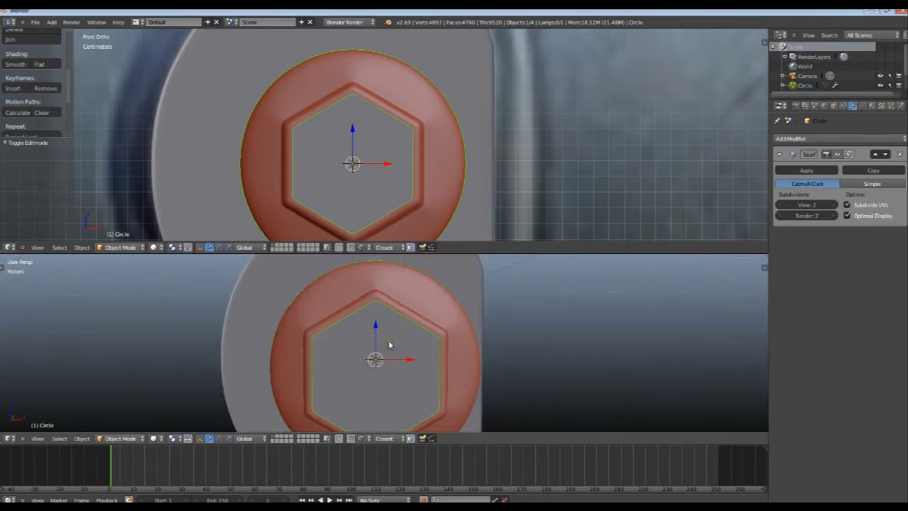
pyautogui.moveTo(389, 344); pyautogui.dragTo(387, 333, button='middle')
pyautogui.press('z')
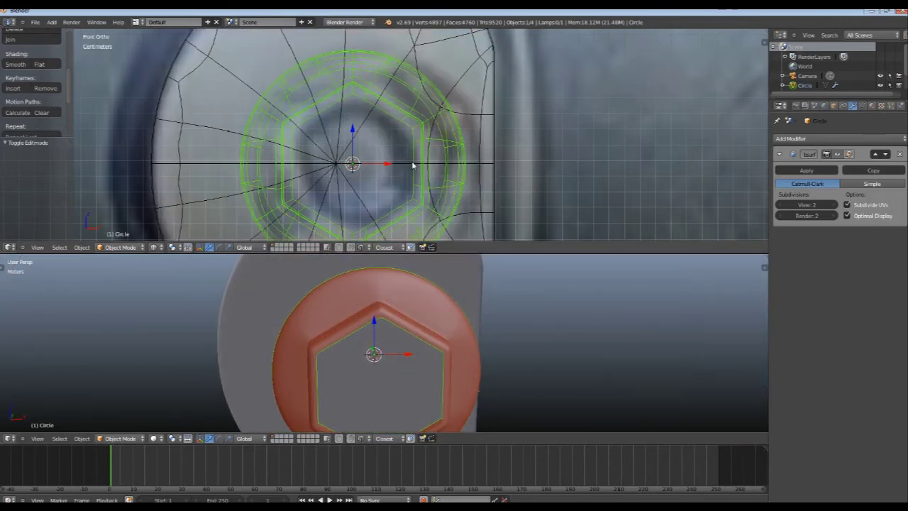
# Step: Select the flange's outer rim face loop, grow it twice, and scale it to 0.943
pyautogui.scroll(-1, 426, 149)
pyautogui.press('Tab')
pyautogui.press('z')
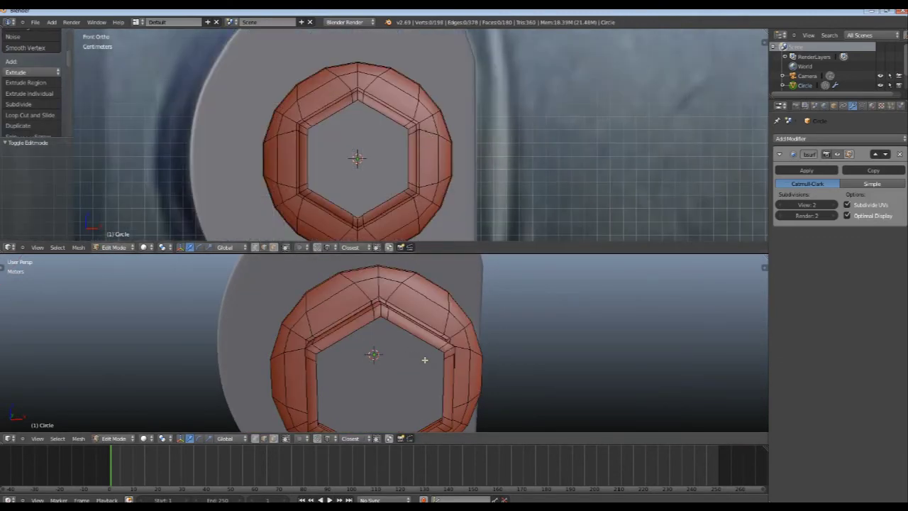
pyautogui.moveTo(426, 358)
pyautogui.mouseDown(button='middle')
pyautogui.moveTo(348, 368)
pyautogui.moveTo(293, 338)
pyautogui.mouseUp(button='middle')
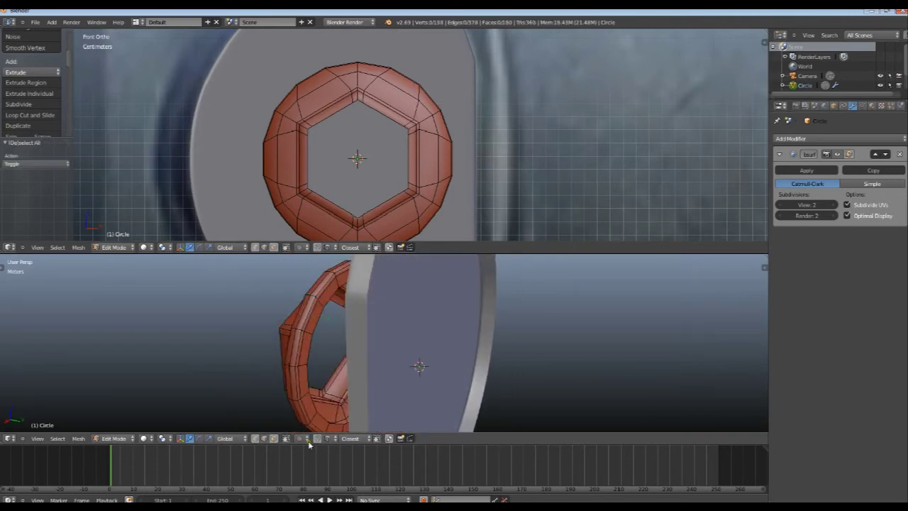
pyautogui.keyDown('alt'); pyautogui.rightClick(329, 315); pyautogui.keyUp('alt')
pyautogui.moveTo(329, 315); pyautogui.dragTo(412, 309, button='middle')
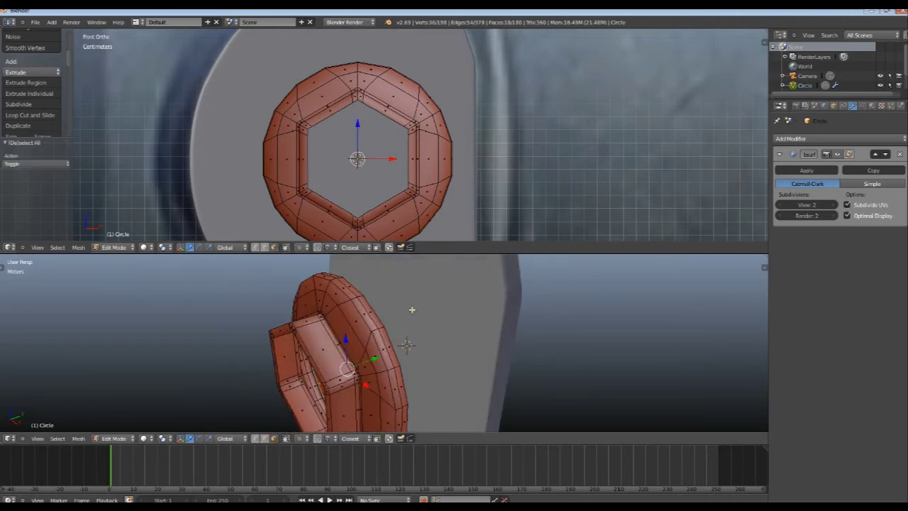
pyautogui.press('ctrl+KP_Add')
pyautogui.press('ctrl+KP_Add')
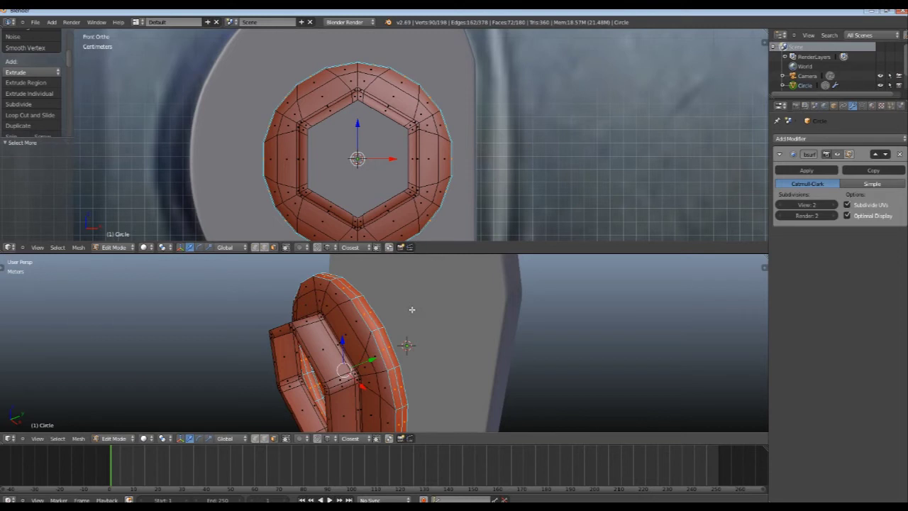
pyautogui.press('ctrl+KP_Add')
pyautogui.press('z')
pyautogui.press('s')
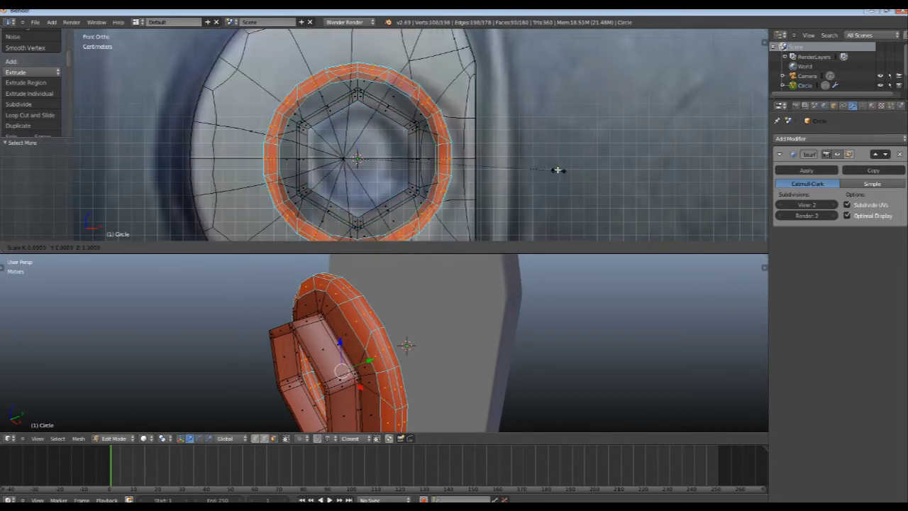
pyautogui.click(546, 167)
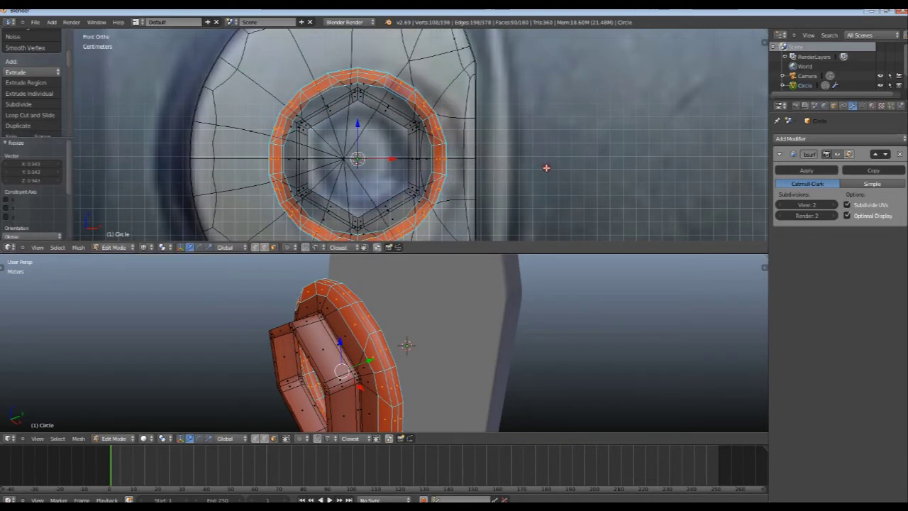
pyautogui.press('z')
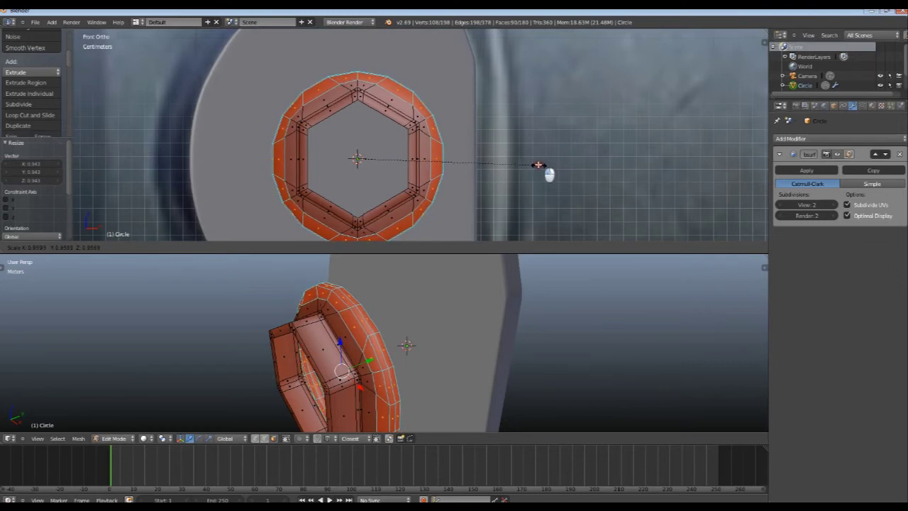
pyautogui.press('Tab')
# Step: Select an edge loop on the hex boss and edge-slide it to a new position
pyautogui.press('z')
pyautogui.press('z')
pyautogui.press('Tab')
pyautogui.moveTo(425, 340); pyautogui.dragTo(405, 316, button='middle')
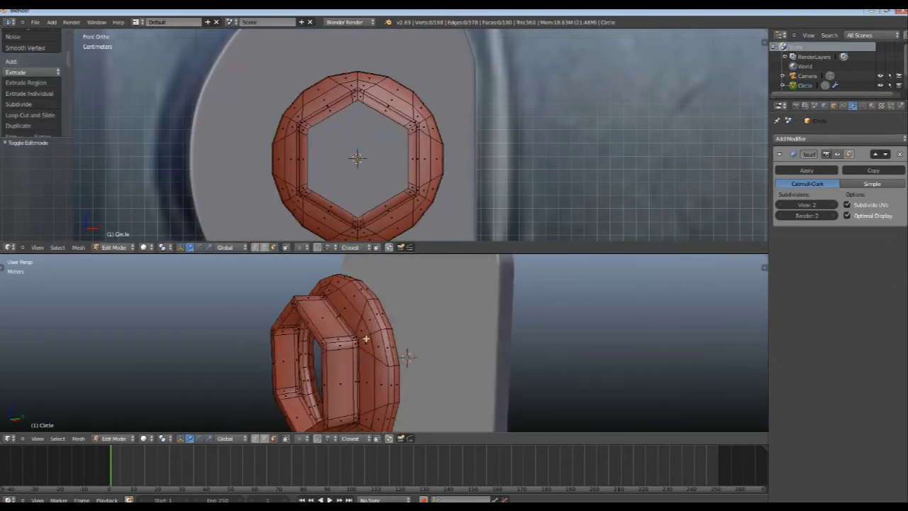
pyautogui.scroll(3, 405, 317)
pyautogui.keyDown('alt'); pyautogui.rightClick(418, 305); pyautogui.keyUp('alt')
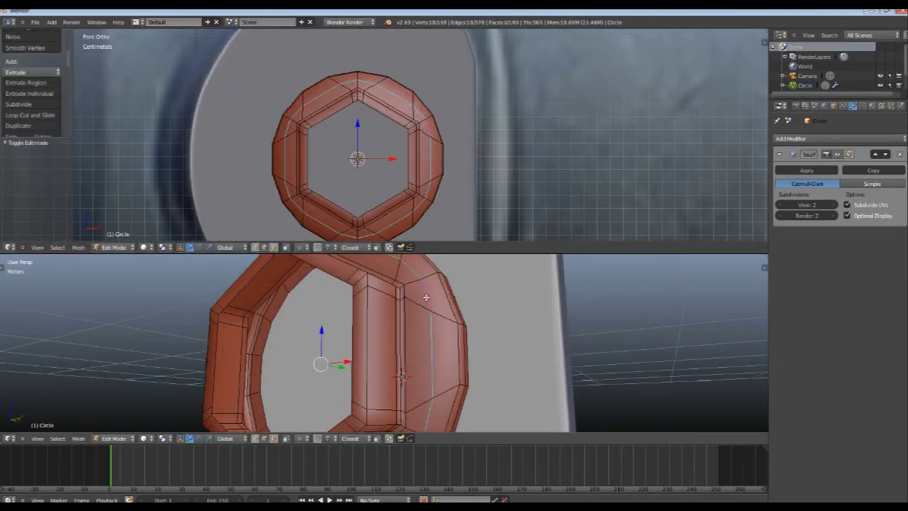
pyautogui.hotkey('ctrl', 'e')
pyautogui.click(398, 457)
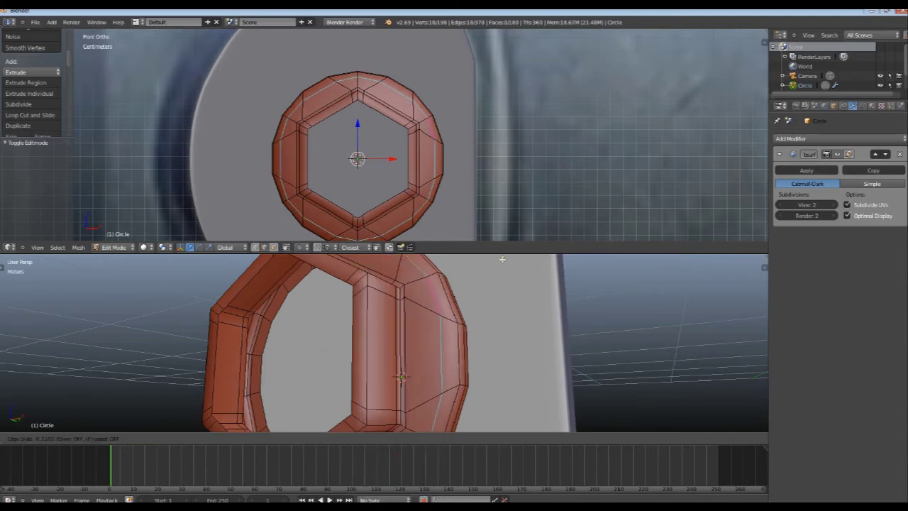
pyautogui.click(401, 377)
# Step: Edge-slide the loop again fully along its edges and inspect the crisper smoothed boss
pyautogui.hotkey('ctrl', 'e')
pyautogui.click(551, 368)
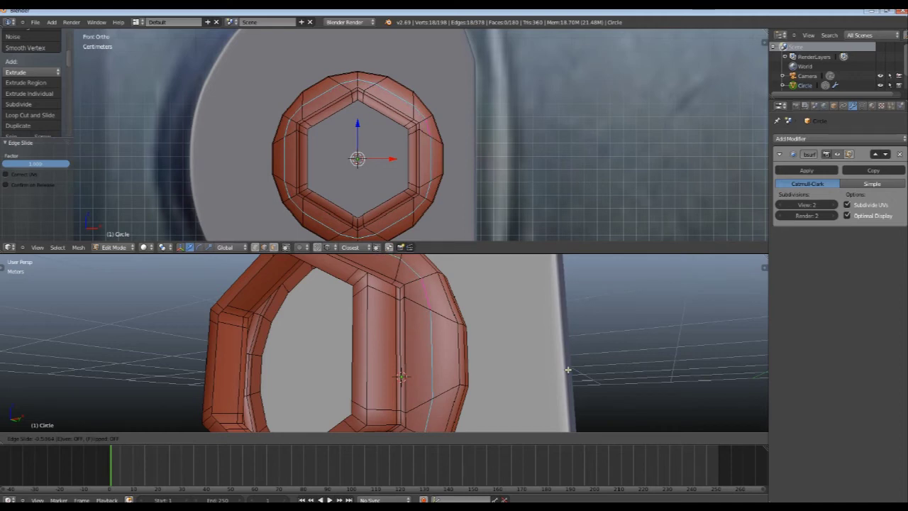
pyautogui.click(567, 369)
pyautogui.press('Tab')
pyautogui.moveTo(357, 158)
pyautogui.mouseDown(button='middle')
pyautogui.moveTo(398, 136)
pyautogui.moveTo(379, 138)
pyautogui.moveTo(427, 71)
pyautogui.mouseUp(button='middle')
pyautogui.press('Tab')
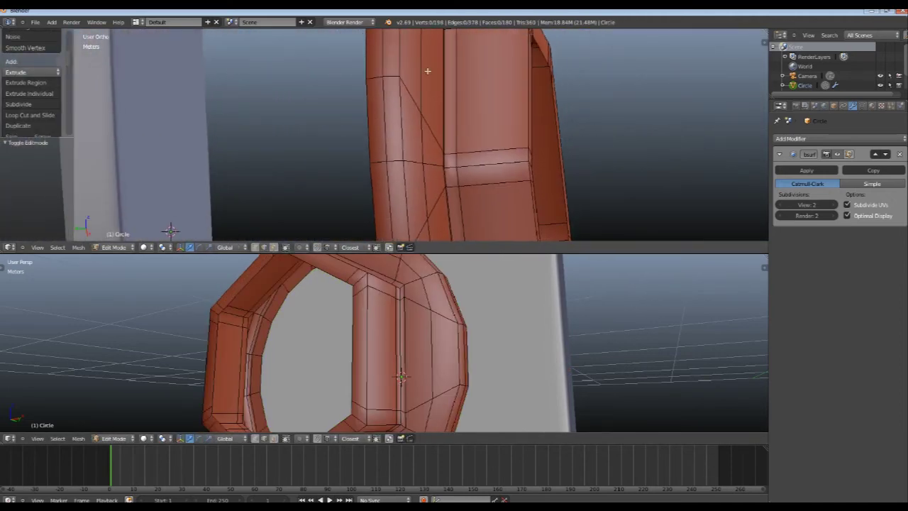
pyautogui.press('Tab')
pyautogui.moveTo(428, 219)
pyautogui.mouseDown(button='middle')
pyautogui.moveTo(442, 141)
pyautogui.moveTo(376, 197)
pyautogui.moveTo(425, 167)
pyautogui.moveTo(383, 129)
pyautogui.moveTo(360, 126)
pyautogui.moveTo(409, 137)
pyautogui.mouseUp(button='middle')
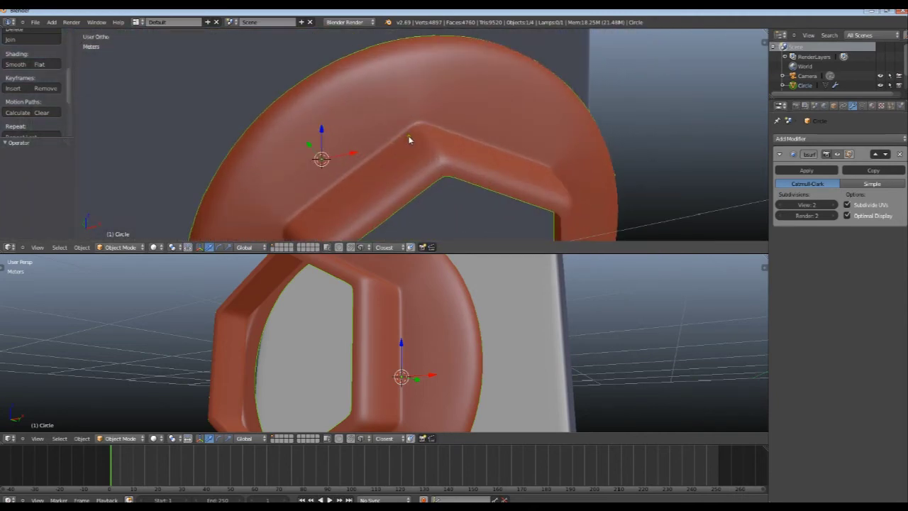
# Step: Trial-dissolve the edge loop along the hex opening and check the smoothed result
pyautogui.press('Tab')
pyautogui.keyDown('alt'); pyautogui.rightClick(408, 135); pyautogui.keyUp('alt')
pyautogui.press('x')
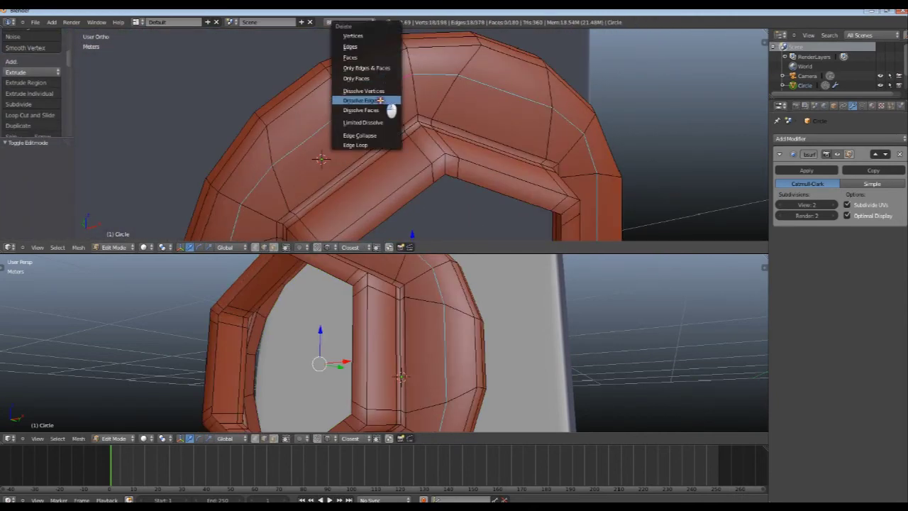
pyautogui.click(381, 101)
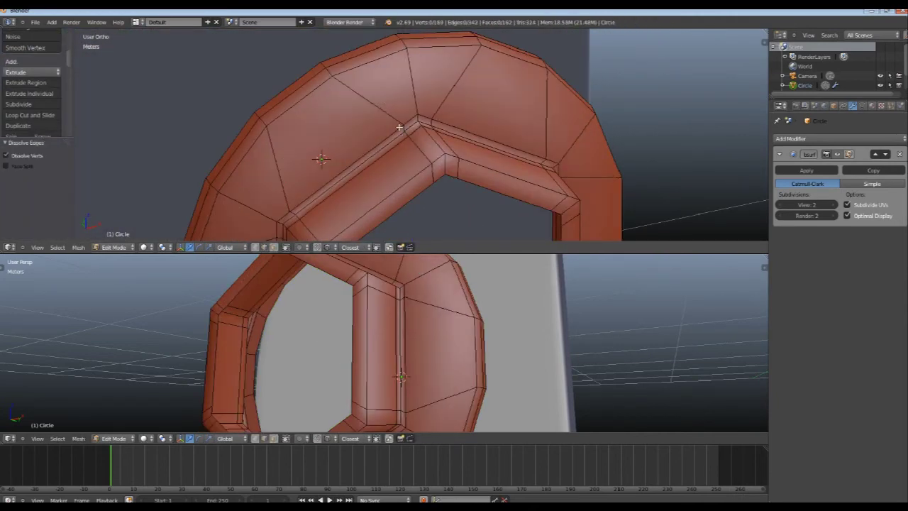
pyautogui.press('Tab')
pyautogui.moveTo(381, 101)
pyautogui.mouseDown(button='middle')
pyautogui.moveTo(320, 138)
pyautogui.moveTo(371, 128)
pyautogui.moveTo(304, 189)
pyautogui.mouseUp(button='middle')
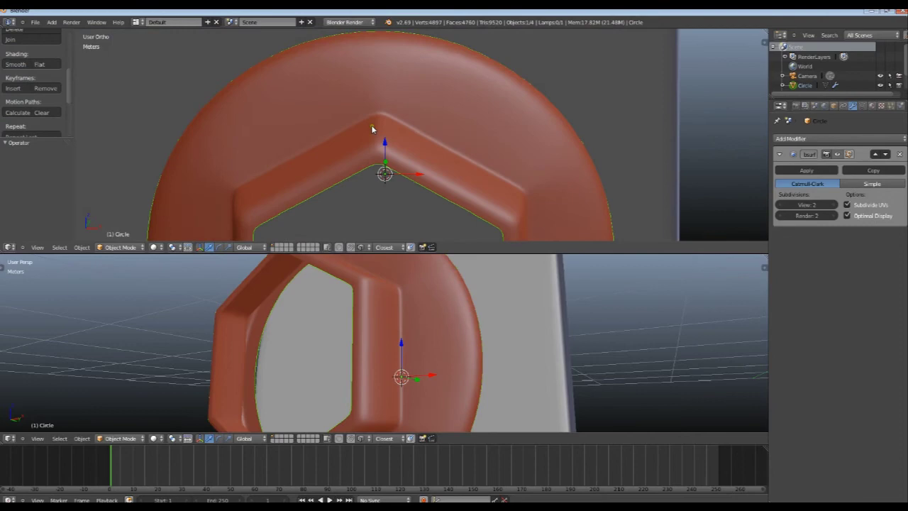
pyautogui.press('z')
# Step: Switch the top viewport to Front view, centre on the nut, and select the inner hexagonal loop
pyautogui.click(37, 247)
pyautogui.click(45, 309)
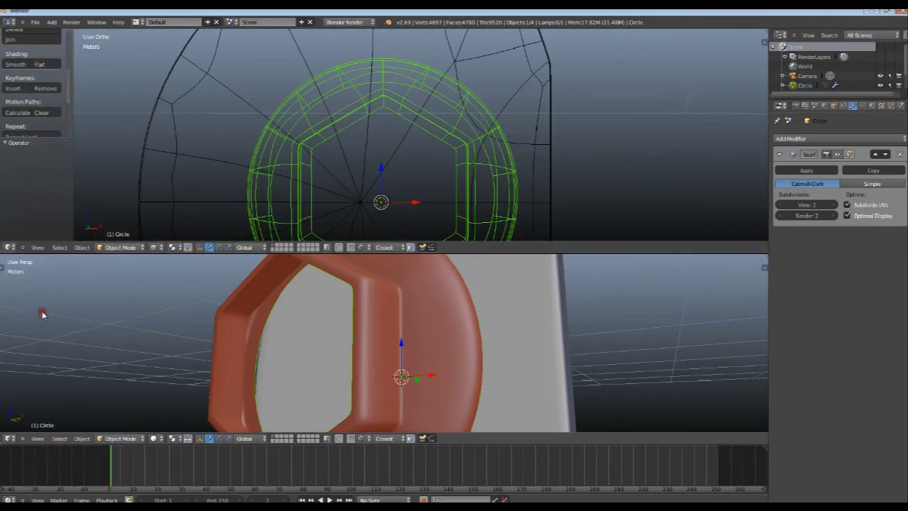
pyautogui.click(37, 247)
pyautogui.click(44, 308)
pyautogui.press('z')
pyautogui.press('KP_Decimal')
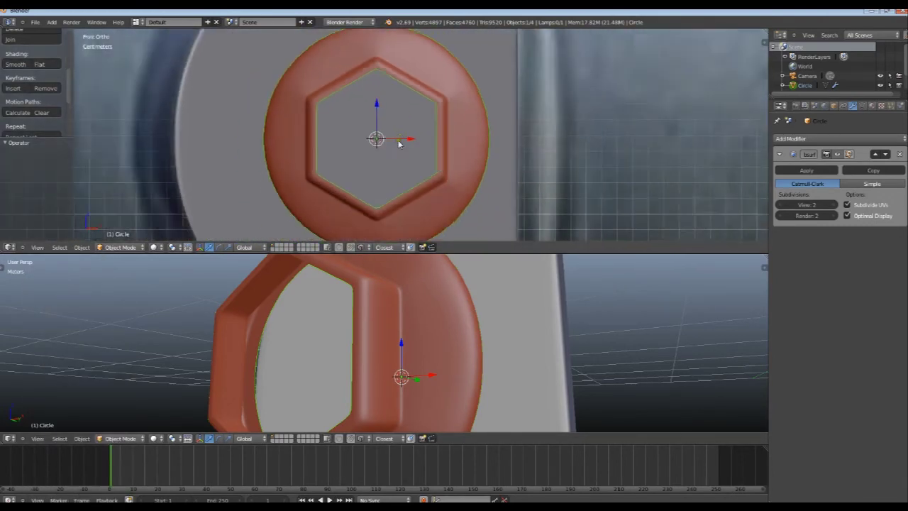
pyautogui.press('Tab')
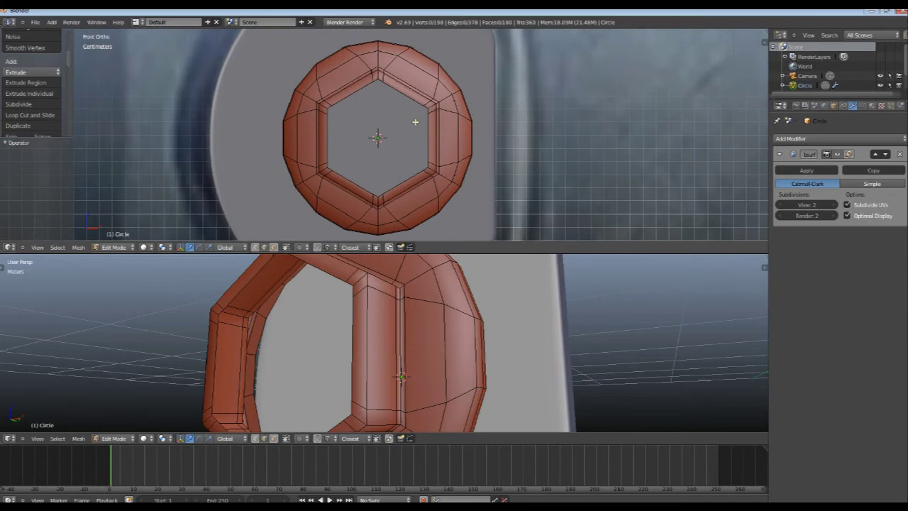
pyautogui.scroll(1, 398, 135)
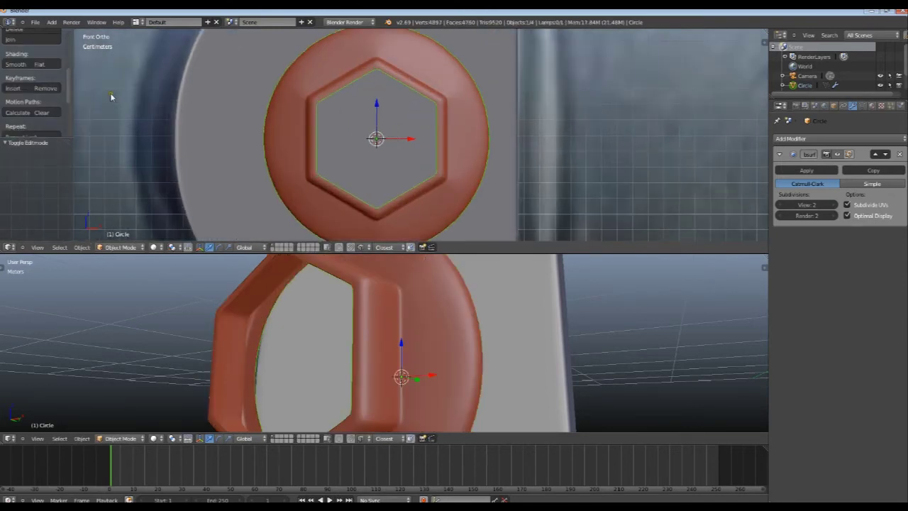
pyautogui.press('Tab')
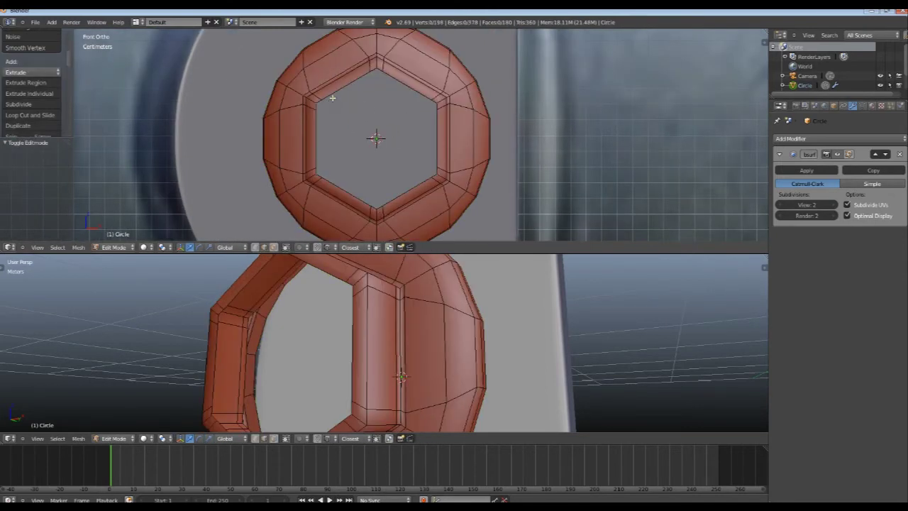
pyautogui.keyDown('alt'); pyautogui.rightClick(332, 97); pyautogui.keyUp('alt')
# Step: Add a circle at the hex opening's centre, shrink it, and give the mesh flat shading
pyautogui.press('a')
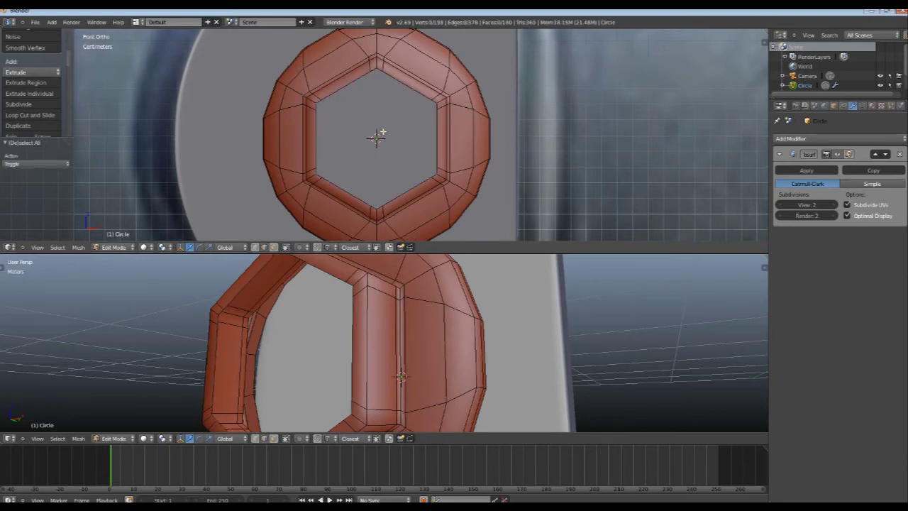
pyautogui.hotkey('shift', 'a')
pyautogui.click(383, 128)
pyautogui.press('s')
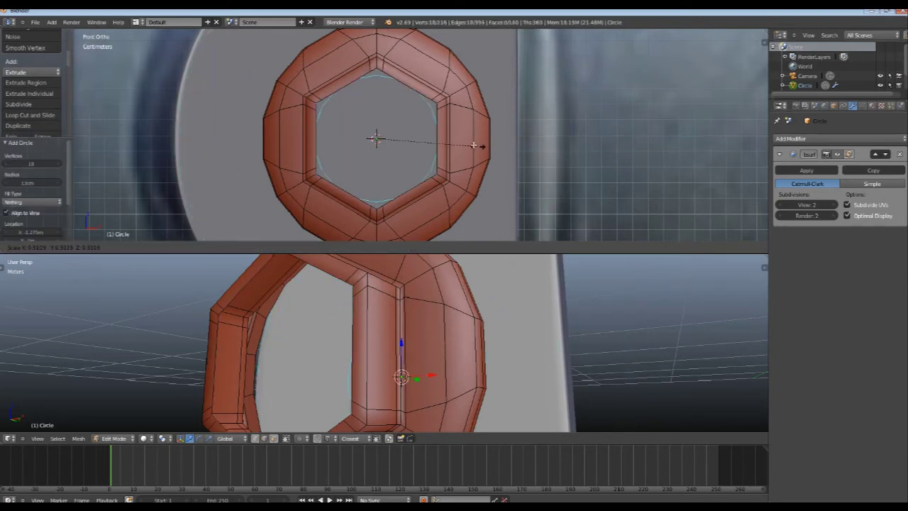
pyautogui.click(449, 141)
pyautogui.moveTo(376, 324); pyautogui.dragTo(394, 334, button='middle')
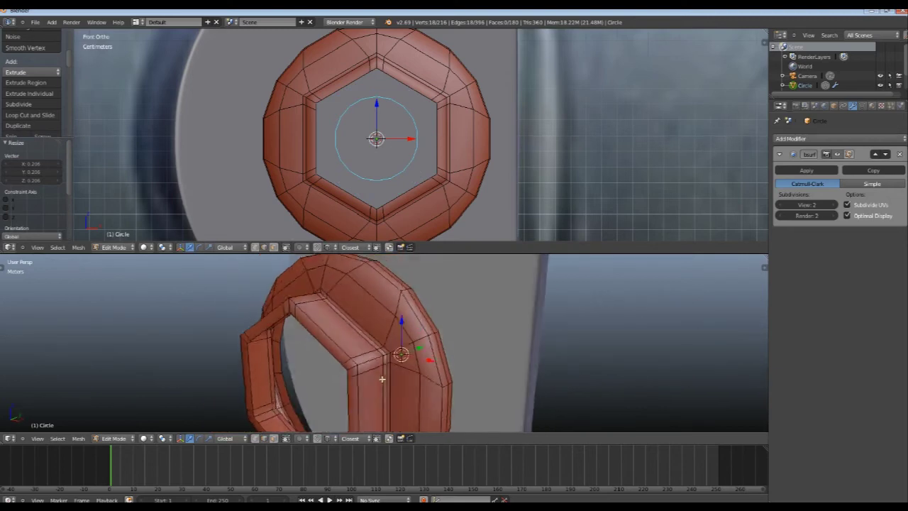
pyautogui.press('a')
pyautogui.moveTo(69, 60); pyautogui.dragTo(79, 97)
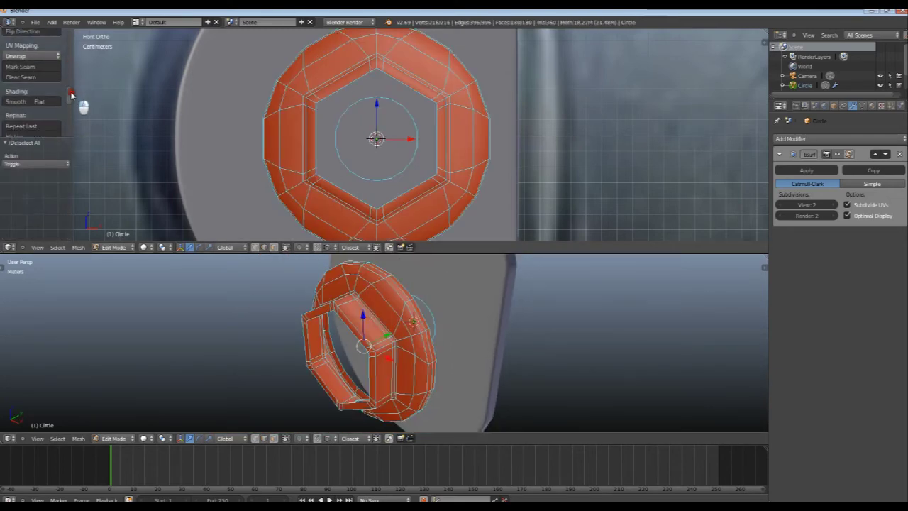
pyautogui.click(40, 101)
pyautogui.press('t')
pyautogui.press('a')
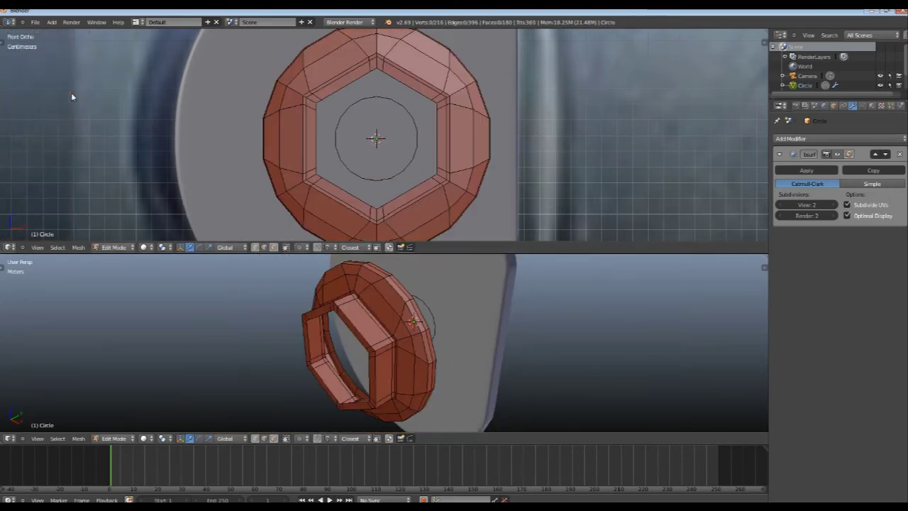
# Step: Move the inner circle along the Y axis and enlarge it
pyautogui.keyDown('alt'); pyautogui.rightClick(375, 111); pyautogui.keyUp('alt')
pyautogui.moveTo(382, 325); pyautogui.dragTo(362, 336, button='middle')
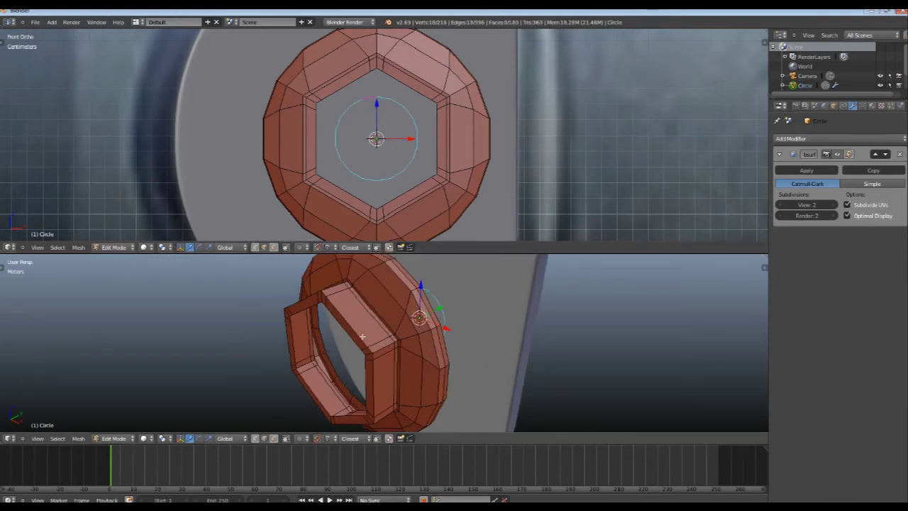
pyautogui.press('g')
pyautogui.press('y')
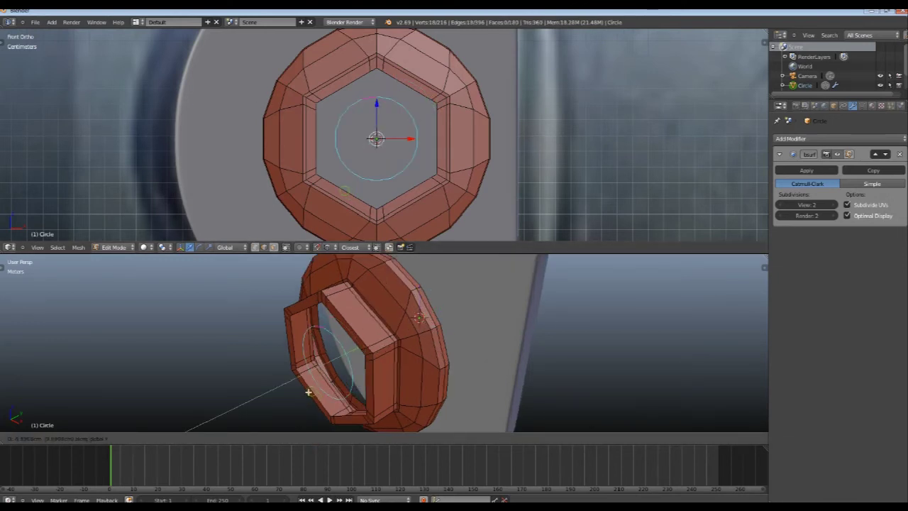
pyautogui.click(308, 393)
pyautogui.press('z')
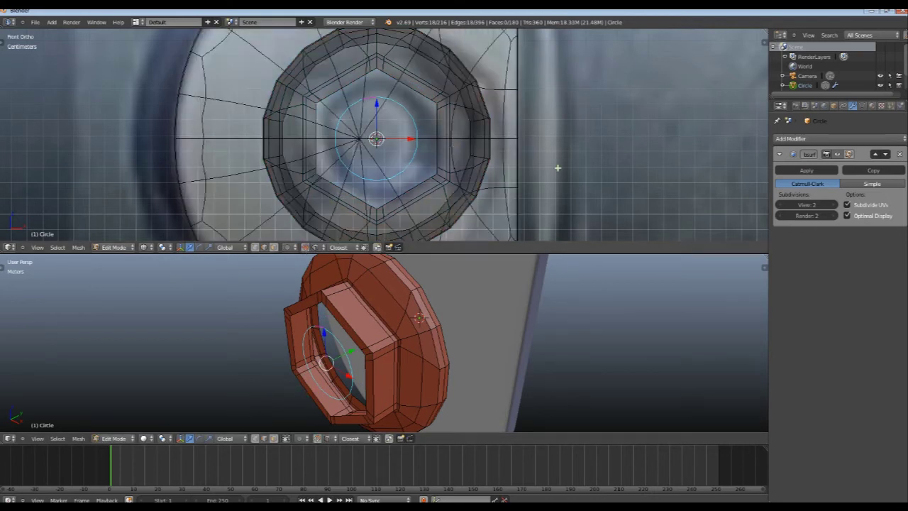
pyautogui.press('s')
pyautogui.click(600, 168)
pyautogui.press('z')
pyautogui.press('a')
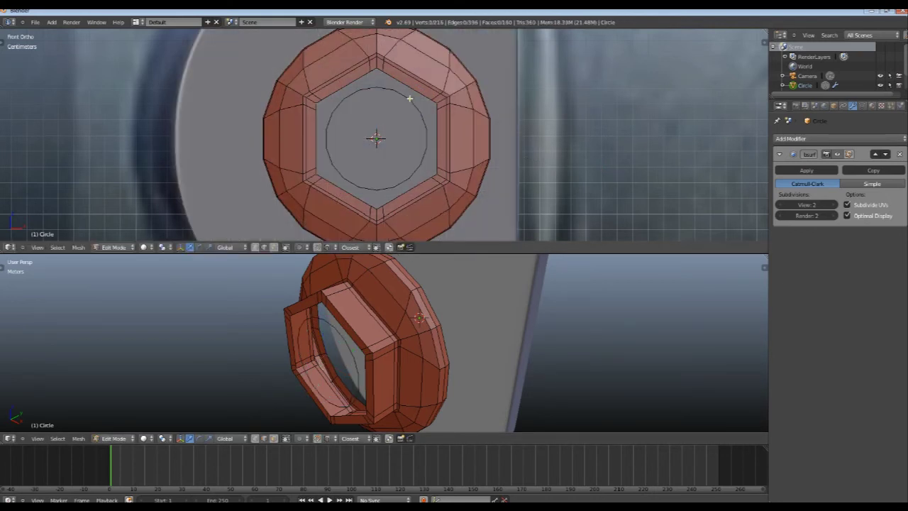
# Step: Bridge the inner hexagon edge loop to the 18-vertex circle loop
pyautogui.keyDown('alt'); pyautogui.rightClick(402, 82); pyautogui.keyUp('alt')
pyautogui.keyDown('alt'); pyautogui.keyDown('shift'); pyautogui.rightClick(401, 88); pyautogui.keyUp('shift'); pyautogui.keyUp('alt')
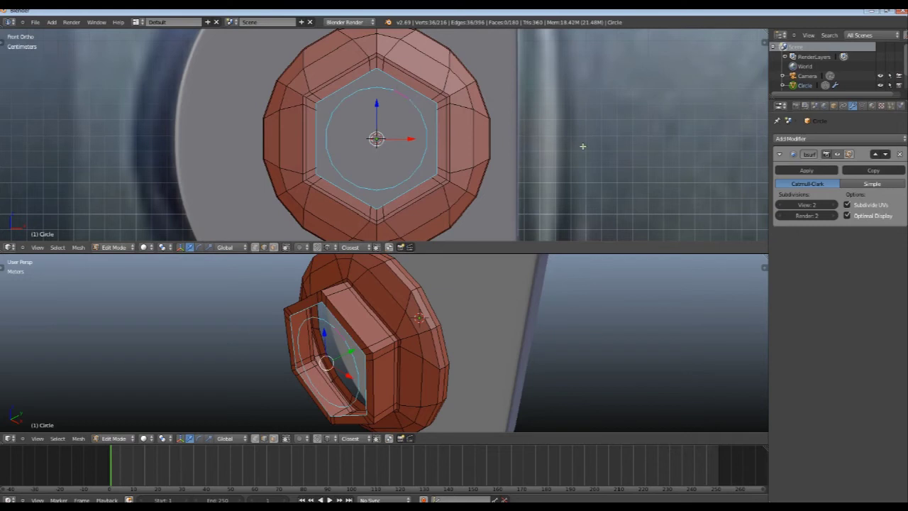
pyautogui.press('w')
pyautogui.click(566, 79)
pyautogui.press('w')
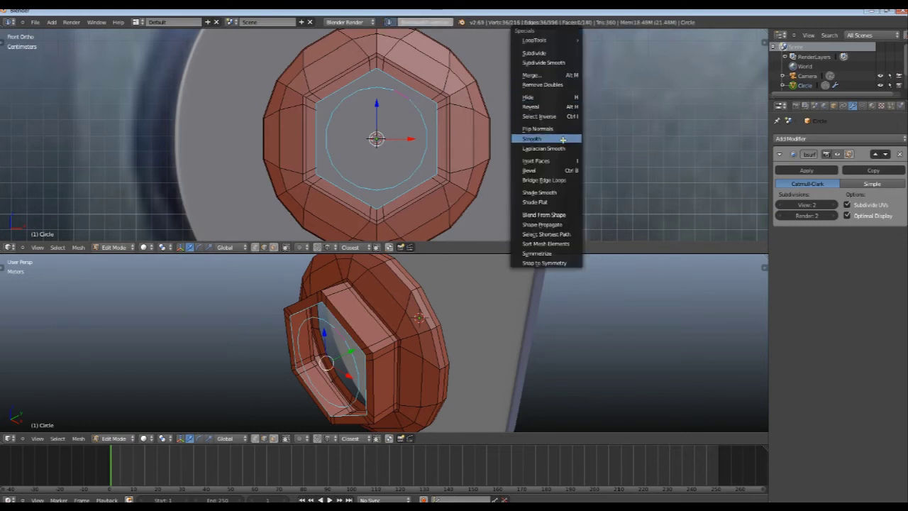
pyautogui.press('w')
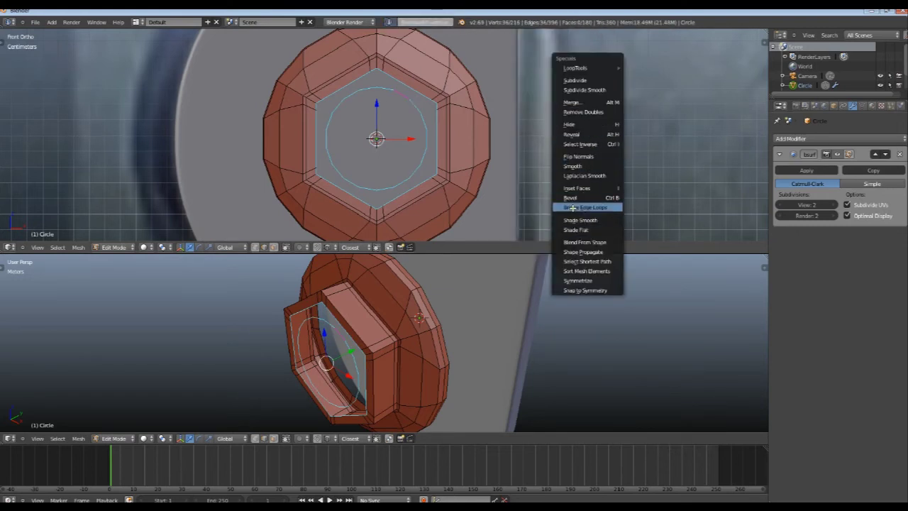
pyautogui.click(573, 207)
# Step: Edge-slide the inner hex ring's support loop nearer its edge and preview the smoothing
pyautogui.press('a')
pyautogui.keyDown('alt'); pyautogui.rightClick(317, 132); pyautogui.keyUp('alt')
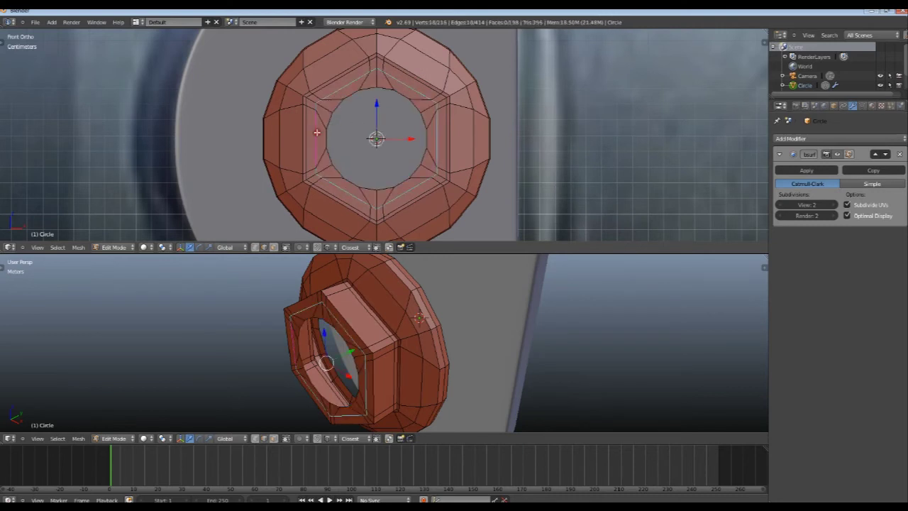
pyautogui.hotkey('ctrl', 'e')
pyautogui.click(486, 134)
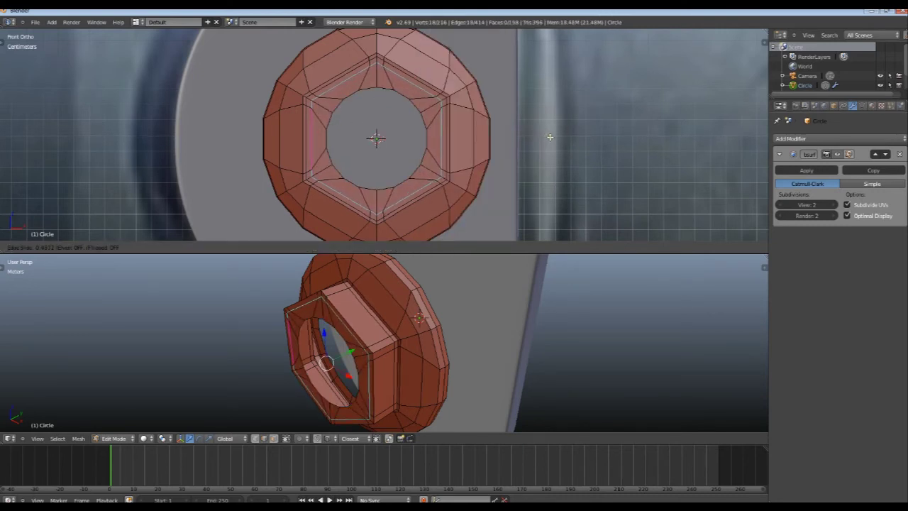
pyautogui.click(550, 137)
pyautogui.press('a')
pyautogui.press('Tab')
pyautogui.press('z')
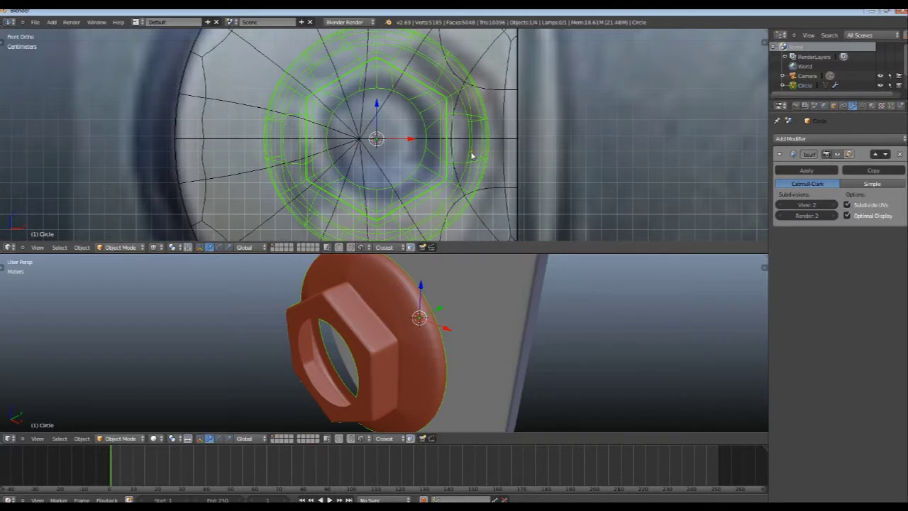
pyautogui.press('Tab')
# Step: Scale the redundant inner edge loop, delete it, and view the smoothed nut
pyautogui.keyDown('alt'); pyautogui.rightClick(432, 147); pyautogui.keyUp('alt')
pyautogui.press('z')
pyautogui.press('s')
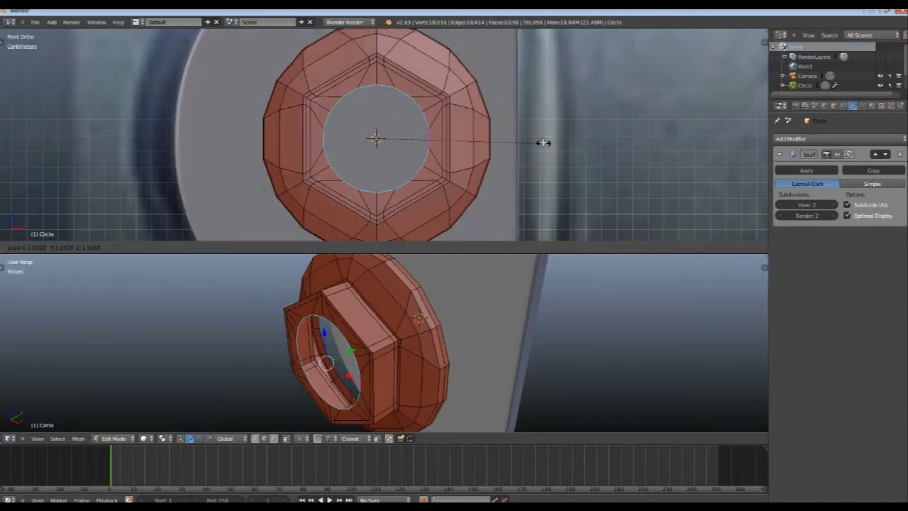
pyautogui.click(542, 142)
pyautogui.press('x')
pyautogui.click(310, 122)
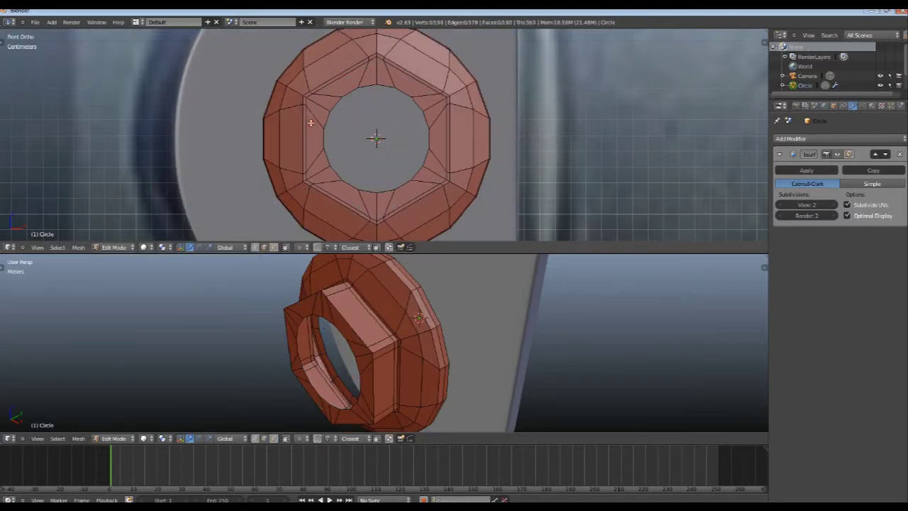
pyautogui.press('z')
pyautogui.keyDown('alt'); pyautogui.rightClick(446, 141); pyautogui.keyUp('alt')
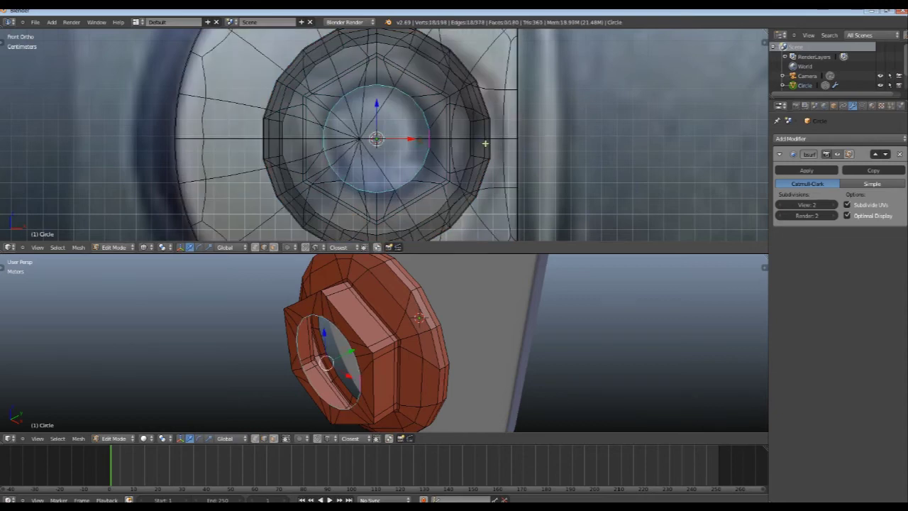
pyautogui.press('Tab')
# Step: Extrude the inner bore ring twice along Y to begin the sleeve
pyautogui.press('z')
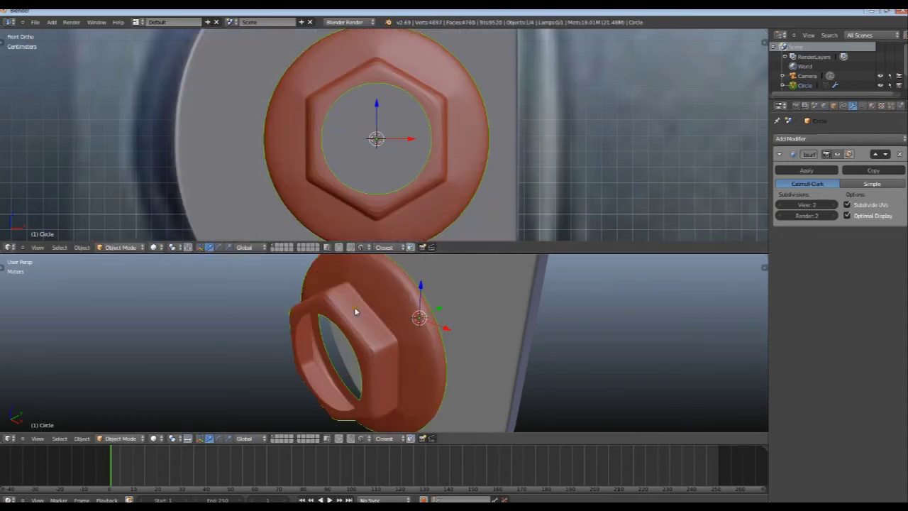
pyautogui.moveTo(354, 314)
pyautogui.mouseDown(button='middle')
pyautogui.moveTo(351, 364)
pyautogui.moveTo(324, 369)
pyautogui.moveTo(423, 345)
pyautogui.mouseUp(button='middle')
pyautogui.press('Tab')
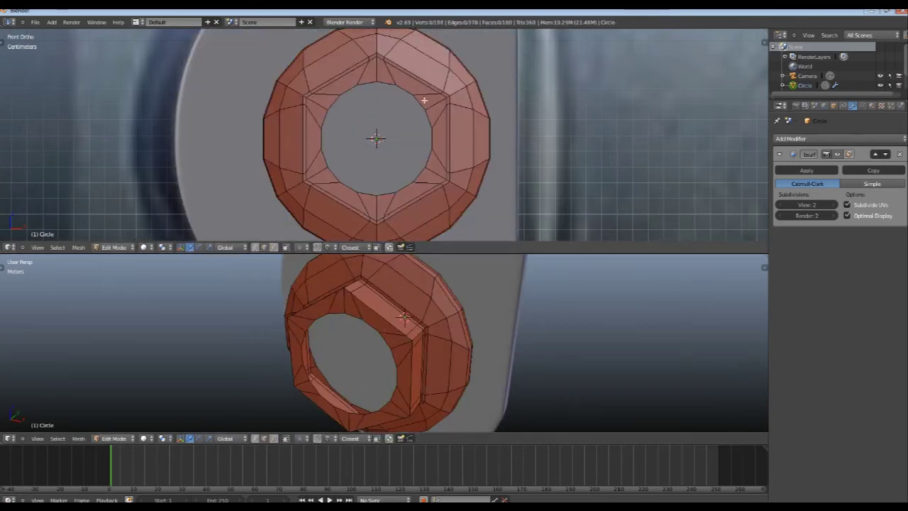
pyautogui.moveTo(344, 365)
pyautogui.mouseDown(button='middle')
pyautogui.moveTo(314, 345)
pyautogui.moveTo(376, 326)
pyautogui.moveTo(395, 333)
pyautogui.moveTo(385, 361)
pyautogui.moveTo(394, 369)
pyautogui.moveTo(387, 355)
pyautogui.mouseUp(button='middle')
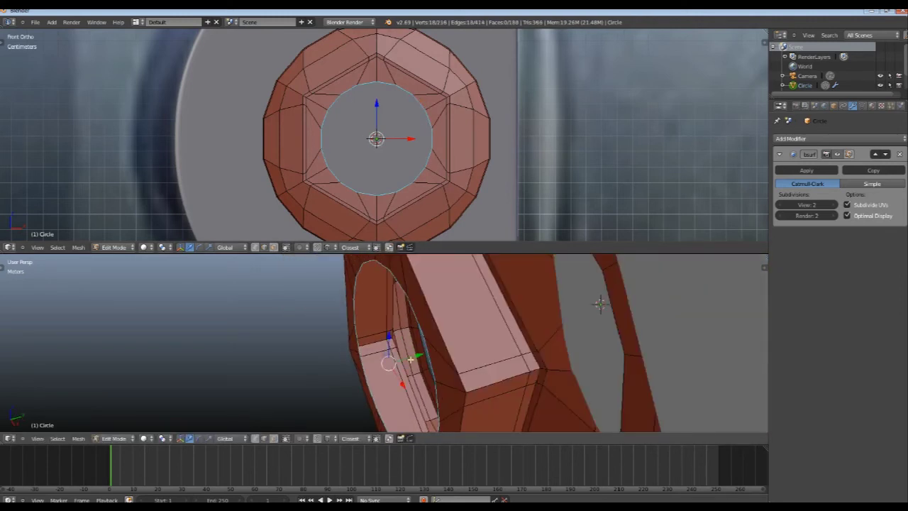
pyautogui.press('e')
pyautogui.press('y')
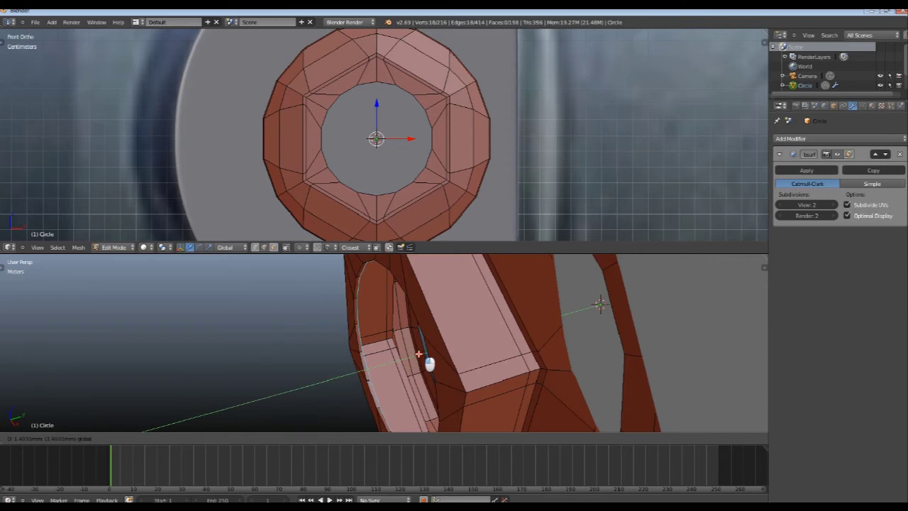
pyautogui.click(419, 353)
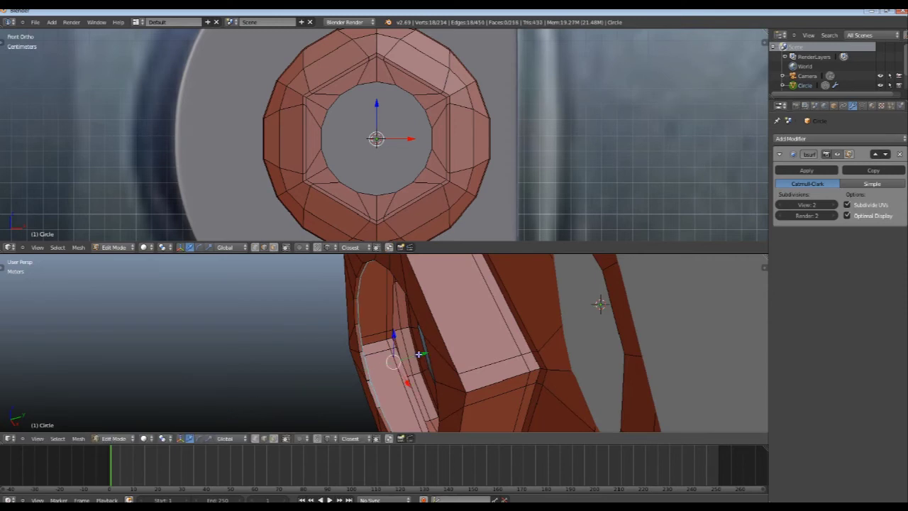
pyautogui.press('e')
pyautogui.press('y')
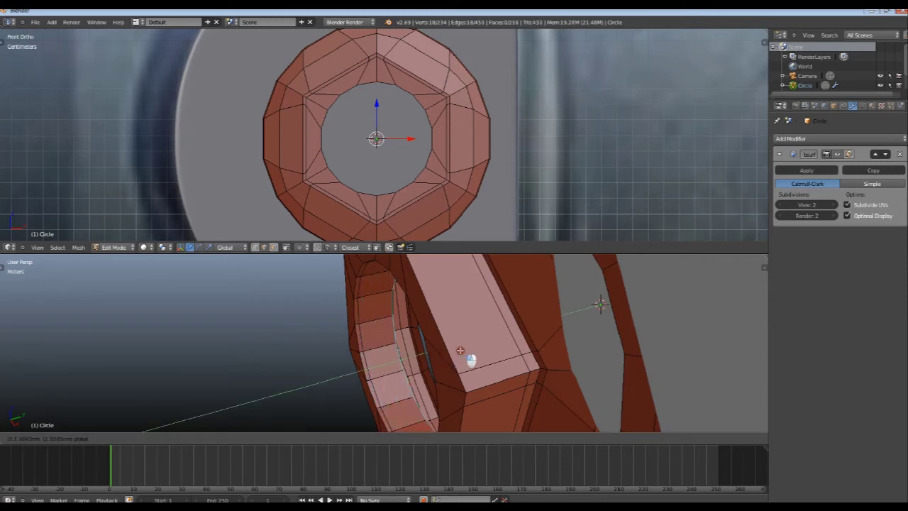
pyautogui.click(460, 349)
# Step: Shift the end loop along Y, then extrude the bore ring a third time along Y
pyautogui.moveTo(460, 350); pyautogui.dragTo(429, 364, button='middle')
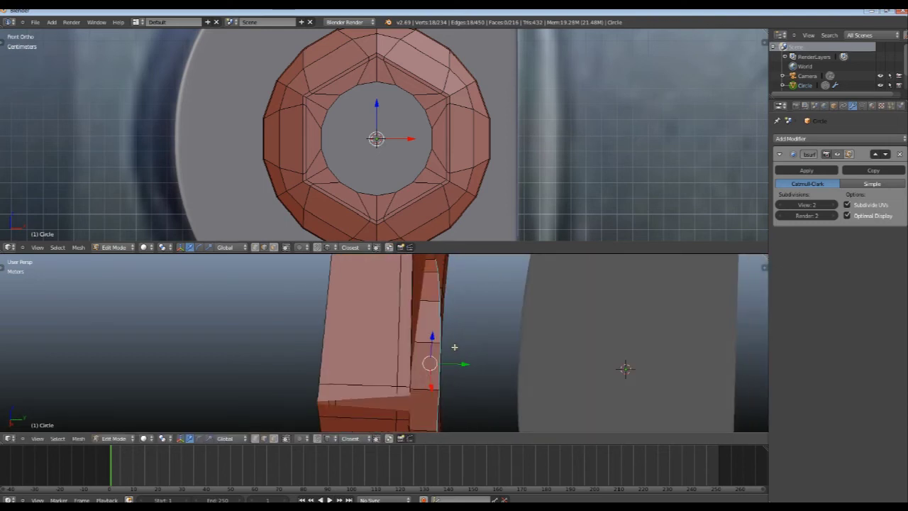
pyautogui.press('g')
pyautogui.press('y')
pyautogui.click(448, 366)
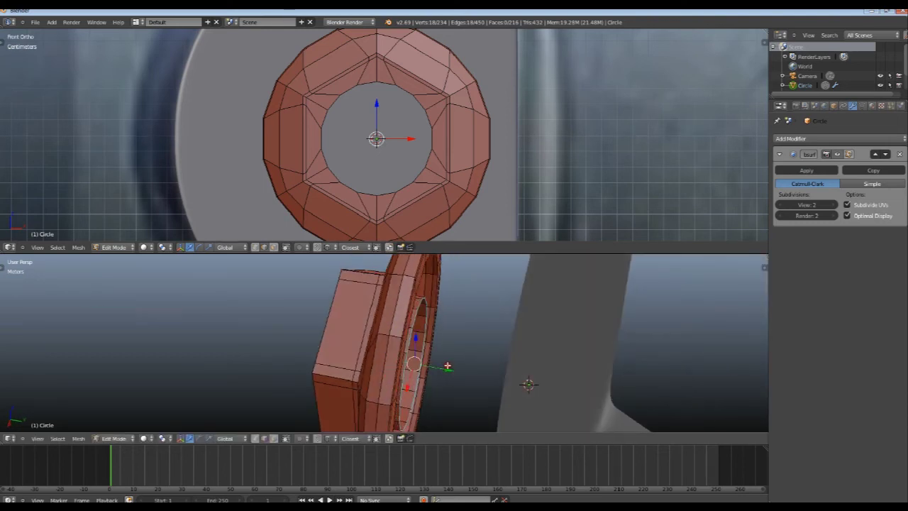
pyautogui.moveTo(461, 362); pyautogui.dragTo(441, 362, button='middle')
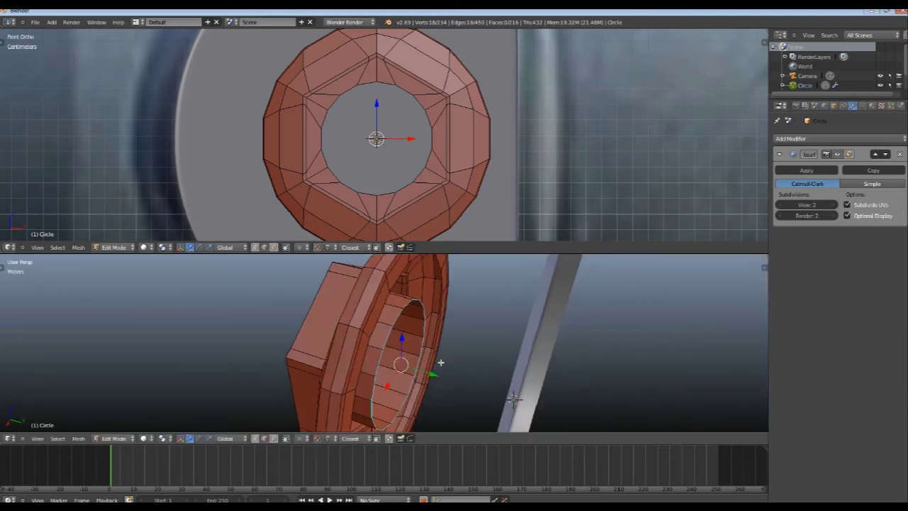
pyautogui.press('e')
pyautogui.press('y')
pyautogui.click(445, 333)
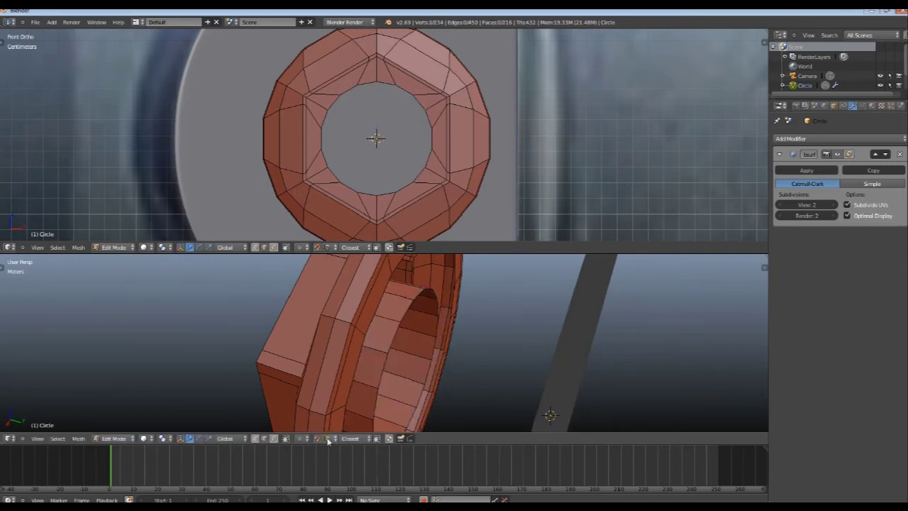
# Step: Move a sleeve edge loop along Y, edge-slide it, and check the smoothed result
pyautogui.moveTo(280, 361); pyautogui.dragTo(361, 358, button='middle')
pyautogui.keyDown('alt'); pyautogui.rightClick(361, 358); pyautogui.keyUp('alt')
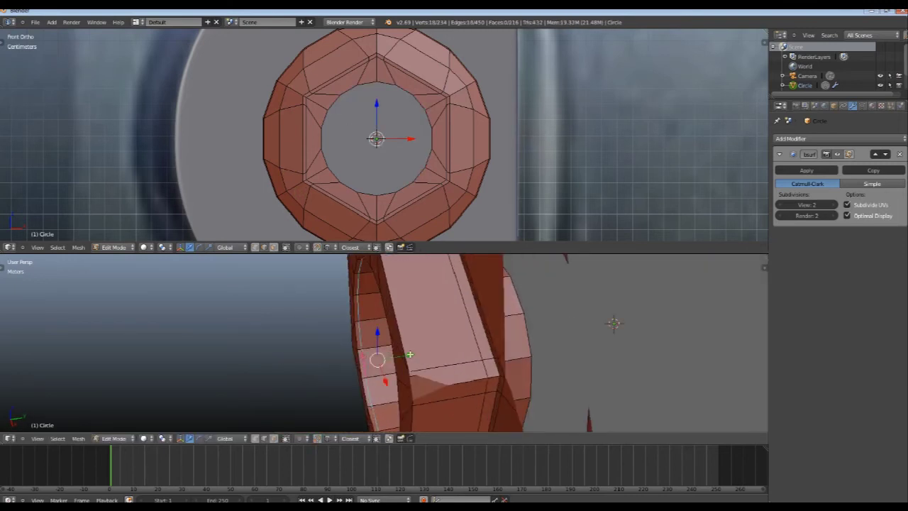
pyautogui.press('g')
pyautogui.press('y')
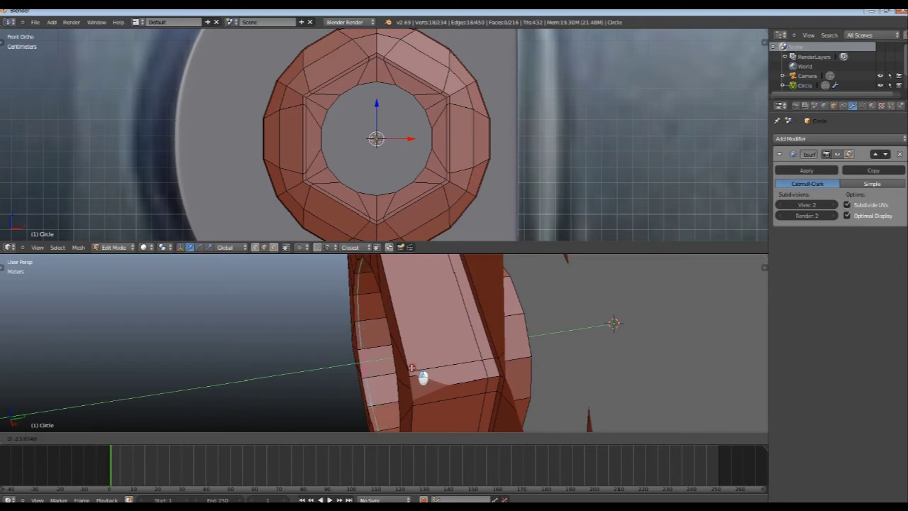
pyautogui.click(411, 367)
pyautogui.press('g')
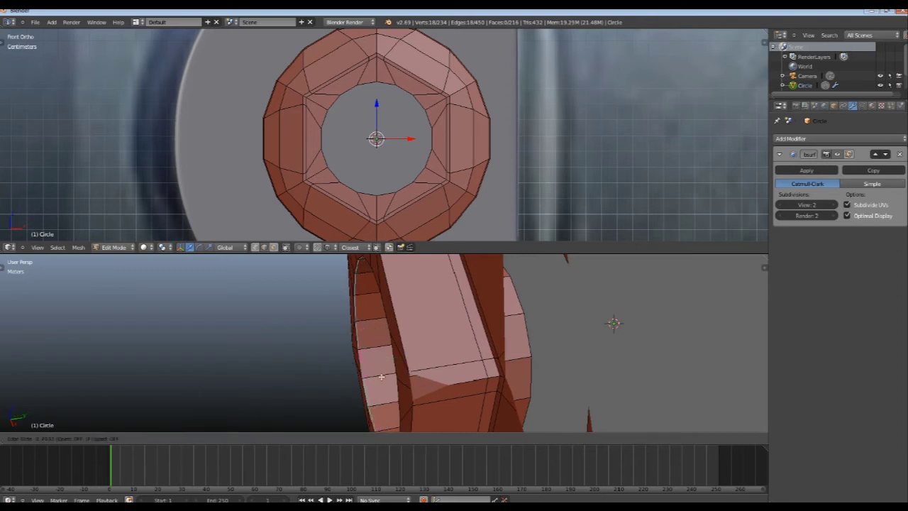
pyautogui.rightClick(381, 376)
pyautogui.press('g')
pyautogui.press('g')
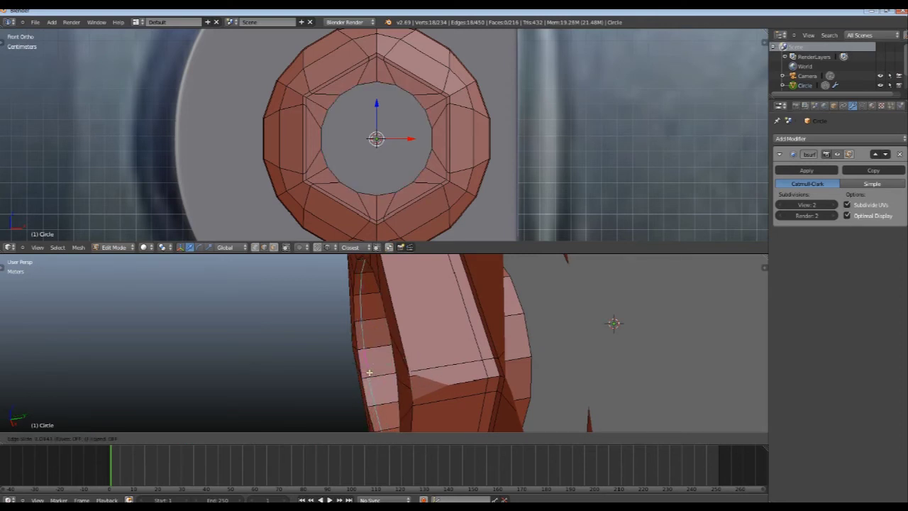
pyautogui.click(369, 372)
pyautogui.press('Tab')
pyautogui.moveTo(385, 363)
pyautogui.mouseDown(button='middle')
pyautogui.moveTo(441, 324)
pyautogui.moveTo(472, 325)
pyautogui.moveTo(369, 345)
pyautogui.moveTo(358, 338)
pyautogui.mouseUp(button='middle')
pyautogui.press('Tab')
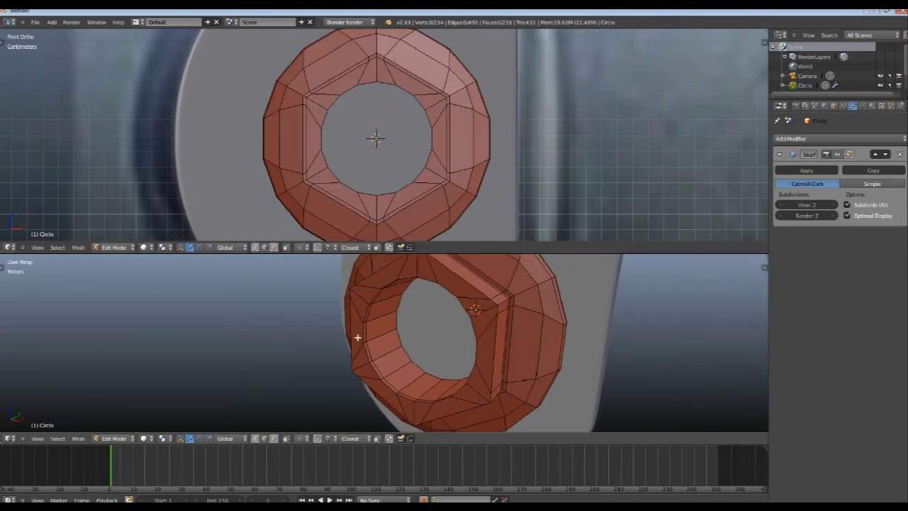
# Step: Edge-slide a loop around the bore ring and preview the smoothed nut
pyautogui.keyDown('alt'); pyautogui.rightClick(358, 338); pyautogui.keyUp('alt')
pyautogui.press('g')
pyautogui.press('g')
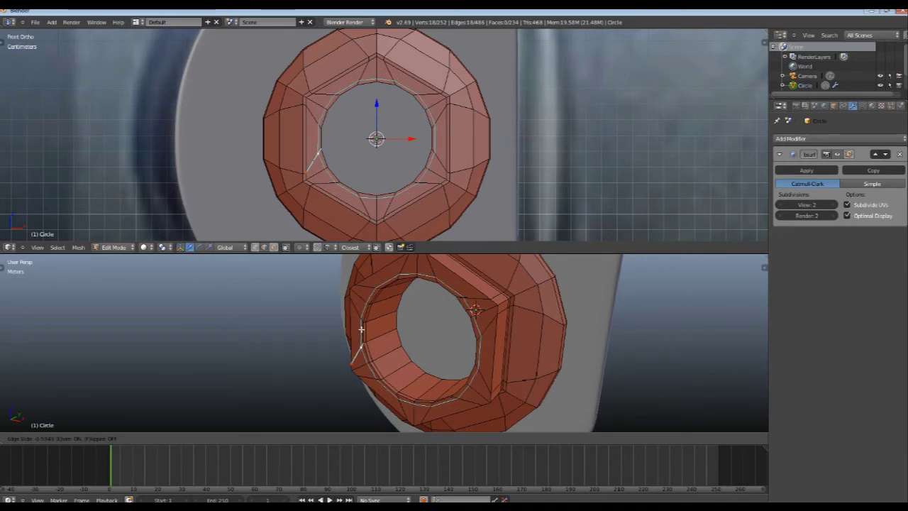
pyautogui.click(362, 324)
pyautogui.press('Tab')
pyautogui.moveTo(404, 320)
pyautogui.mouseDown(button='middle')
pyautogui.moveTo(391, 319)
pyautogui.moveTo(428, 287)
pyautogui.moveTo(419, 343)
pyautogui.moveTo(370, 334)
pyautogui.mouseUp(button='middle')
pyautogui.press('Tab')
# Step: Use the W specials menu, then reselect and slide the bore ring's edge loop
pyautogui.press('w')
pyautogui.click(376, 349)
pyautogui.press('Tab')
pyautogui.press('Tab')
pyautogui.scroll(2, 361, 348)
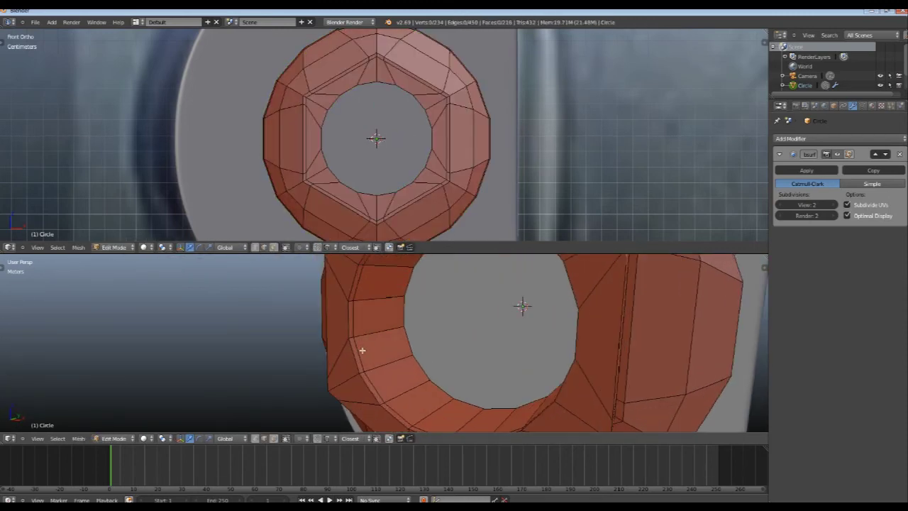
pyautogui.keyDown('alt'); pyautogui.rightClick(362, 350); pyautogui.keyUp('alt')
pyautogui.press('g')
pyautogui.press('g')
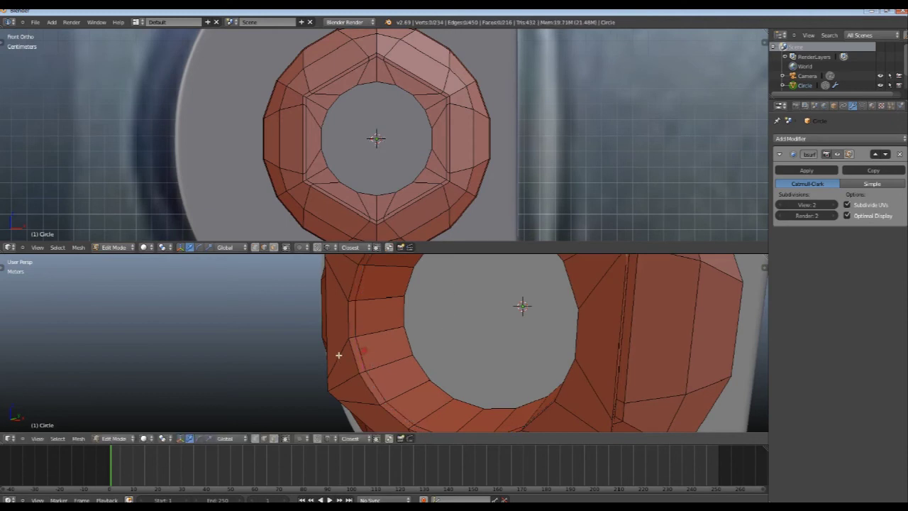
pyautogui.click(338, 355)
# Step: Add a new loop cut around the bore ring near its edge and preview the smoothing
pyautogui.hotkey('ctrl', 'r')
pyautogui.click(341, 354)
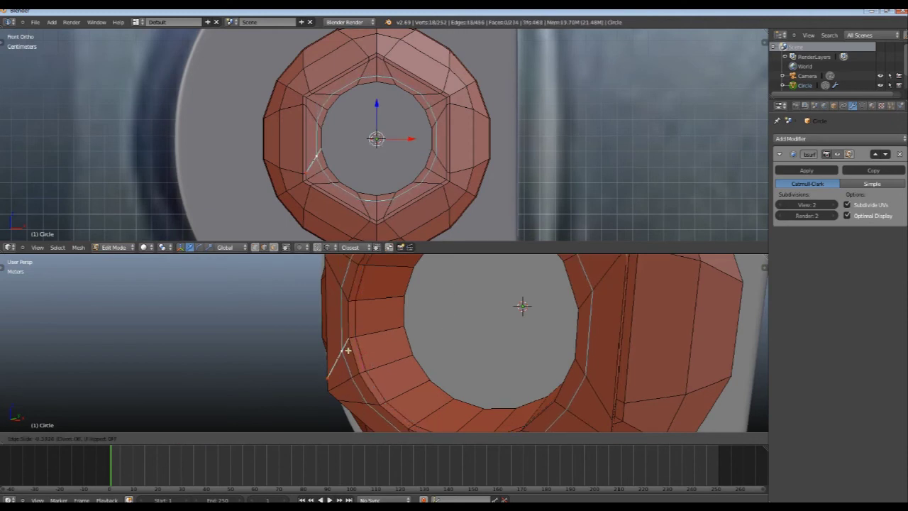
pyautogui.click(349, 350)
pyautogui.press('Tab')
pyautogui.moveTo(377, 366)
pyautogui.mouseDown(button='middle')
pyautogui.moveTo(390, 338)
pyautogui.moveTo(376, 357)
pyautogui.moveTo(381, 373)
pyautogui.moveTo(409, 391)
pyautogui.moveTo(369, 377)
pyautogui.moveTo(310, 324)
pyautogui.moveTo(308, 293)
pyautogui.mouseUp(button='middle')
pyautogui.press('Tab')
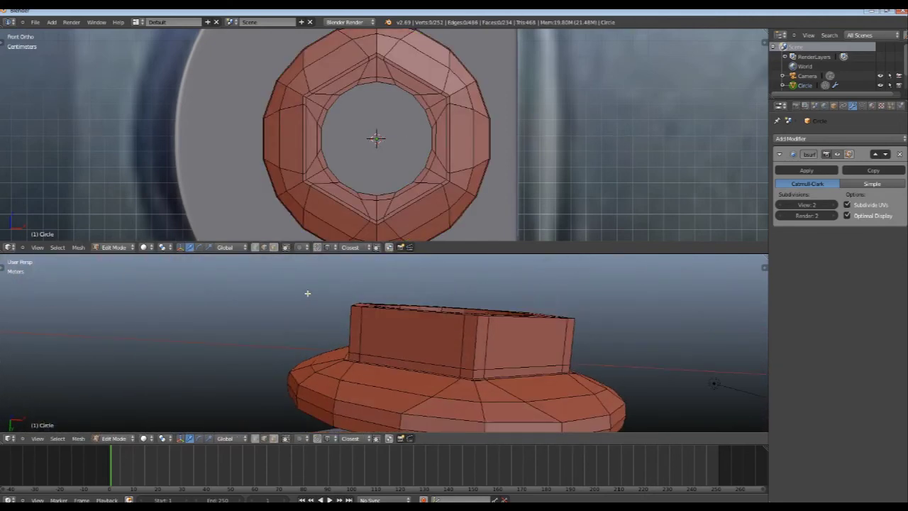
# Step: Move the edge loop around the nut's base and preview the smoothed shape
pyautogui.keyDown('alt'); pyautogui.rightClick(395, 359); pyautogui.keyUp('alt')
pyautogui.moveTo(395, 359)
pyautogui.mouseDown(button='middle')
pyautogui.moveTo(416, 340)
pyautogui.moveTo(432, 387)
pyautogui.moveTo(383, 360)
pyautogui.moveTo(412, 275)
pyautogui.moveTo(416, 343)
pyautogui.moveTo(487, 327)
pyautogui.moveTo(449, 366)
pyautogui.moveTo(416, 361)
pyautogui.mouseUp(button='middle')
pyautogui.press('g')
pyautogui.click(415, 275)
pyautogui.press('Tab')
pyautogui.press('Tab')
pyautogui.hotkey('ctrl', 'e')
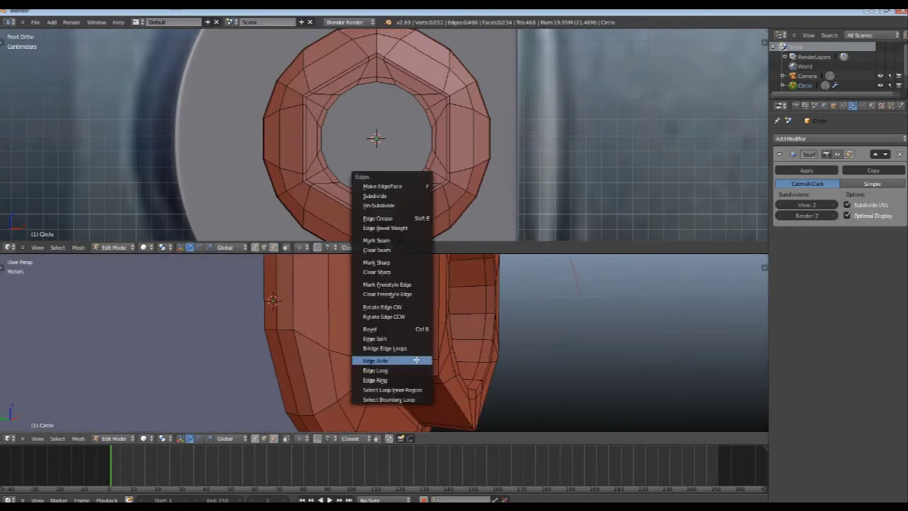
# Step: Cut supporting loops along the hex boss and near its inner corner
pyautogui.hotkey('ctrl', 'r')
pyautogui.click(412, 360)
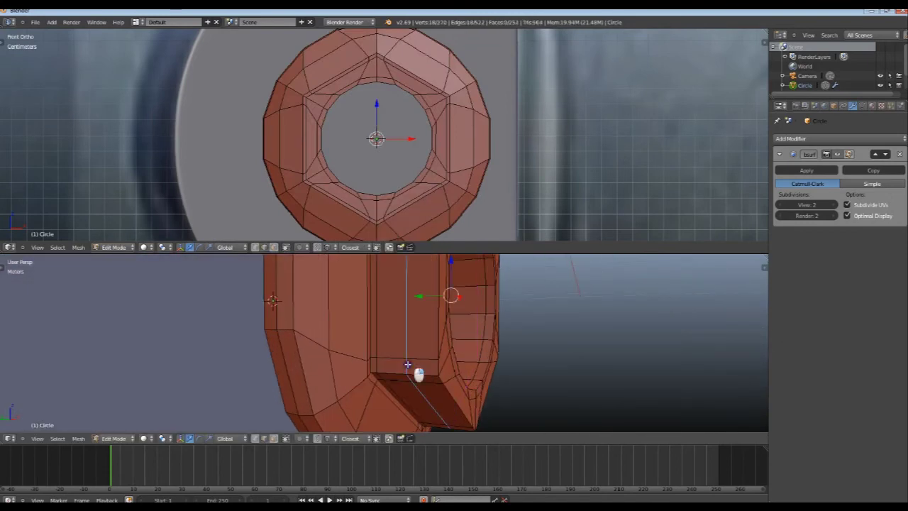
pyautogui.moveTo(416, 371); pyautogui.dragTo(424, 331, button='middle')
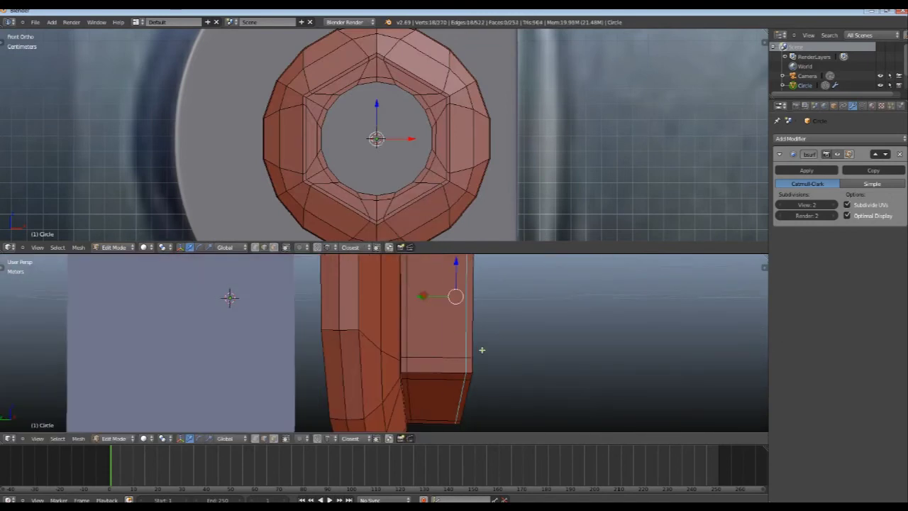
pyautogui.moveTo(480, 348); pyautogui.dragTo(429, 355, button='middle')
pyautogui.hotkey('ctrl', 'r')
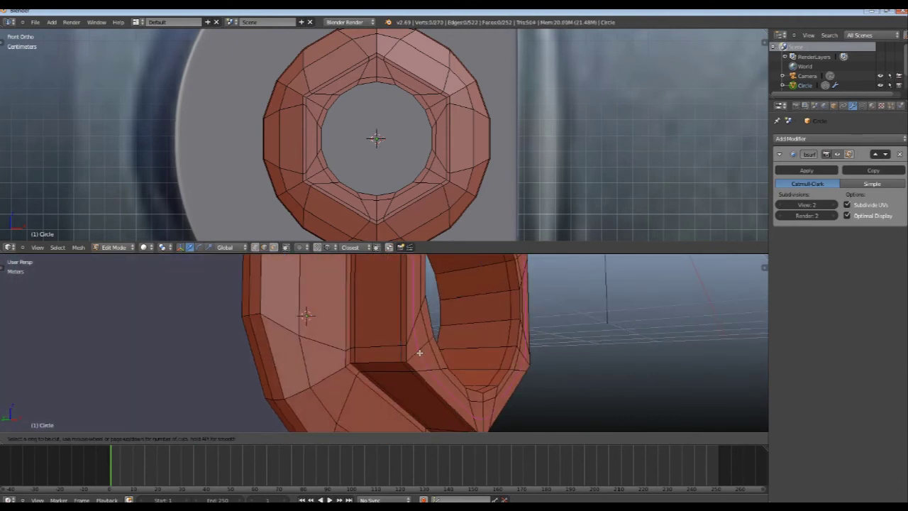
pyautogui.click(425, 354)
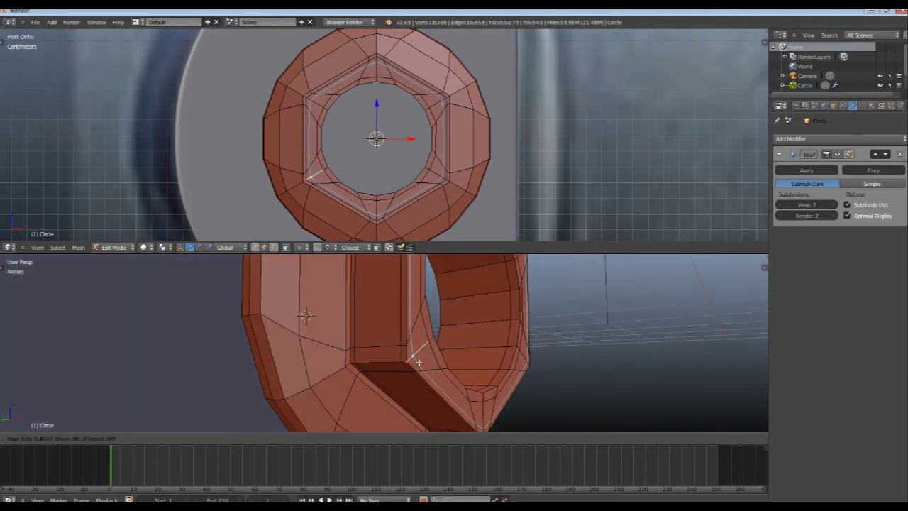
# Step: Place the last loop cut and apply Smooth shading to the Circle nut
pyautogui.click(421, 362)
pyautogui.press('Tab')
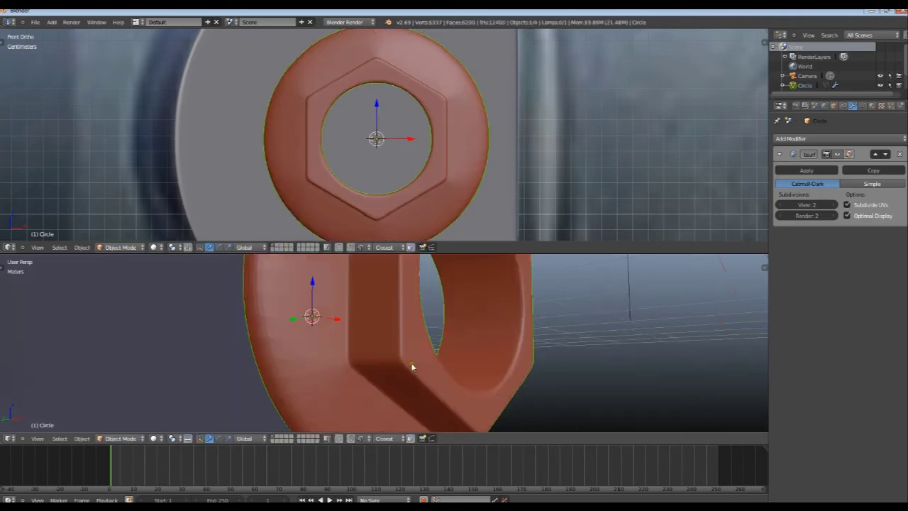
pyautogui.moveTo(411, 367)
pyautogui.mouseDown(button='middle')
pyautogui.moveTo(370, 354)
pyautogui.moveTo(355, 369)
pyautogui.mouseUp(button='middle')
pyautogui.rightClick(392, 376)
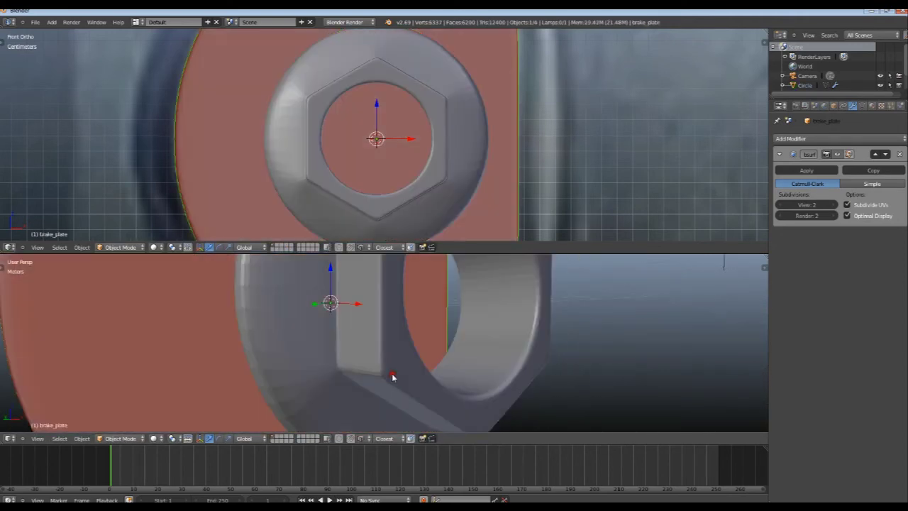
pyautogui.rightClick(320, 325)
pyautogui.press('t')
pyautogui.scroll(-3, 71, 294)
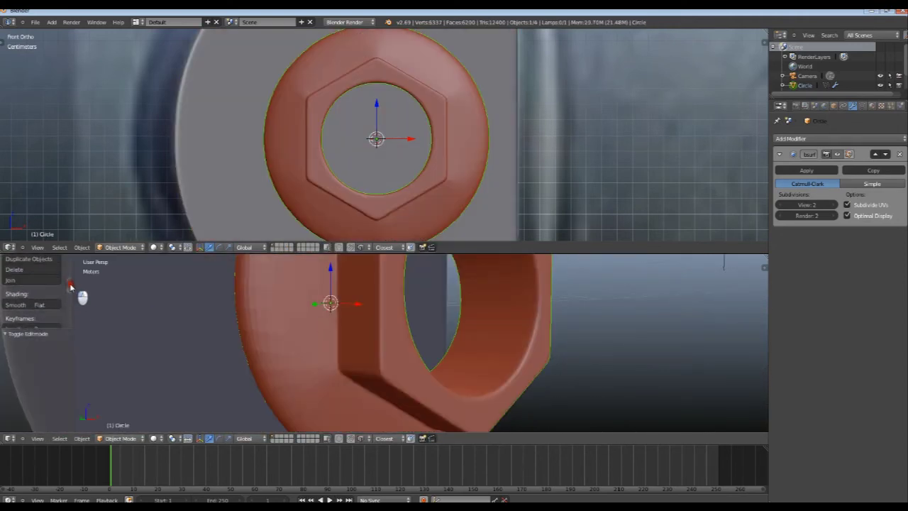
pyautogui.scroll(-3, 71, 294)
pyautogui.click(5, 285)
pyautogui.press('t')
pyautogui.moveTo(212, 354)
pyautogui.mouseDown(button='middle')
pyautogui.moveTo(314, 365)
pyautogui.moveTo(308, 369)
pyautogui.mouseUp(button='middle')
# Step: Switch the lower view to wireframe and dissolve the extra selected edges
pyautogui.press('a')
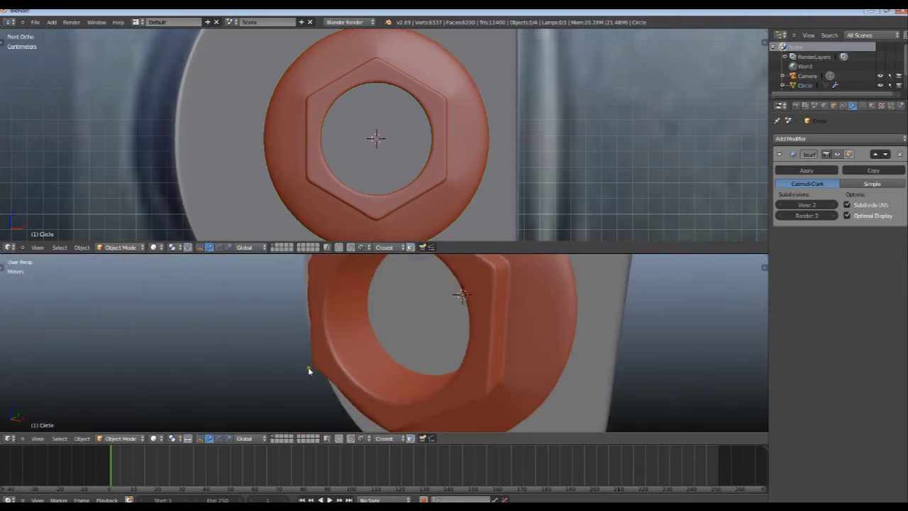
pyautogui.press('Tab')
pyautogui.press('a')
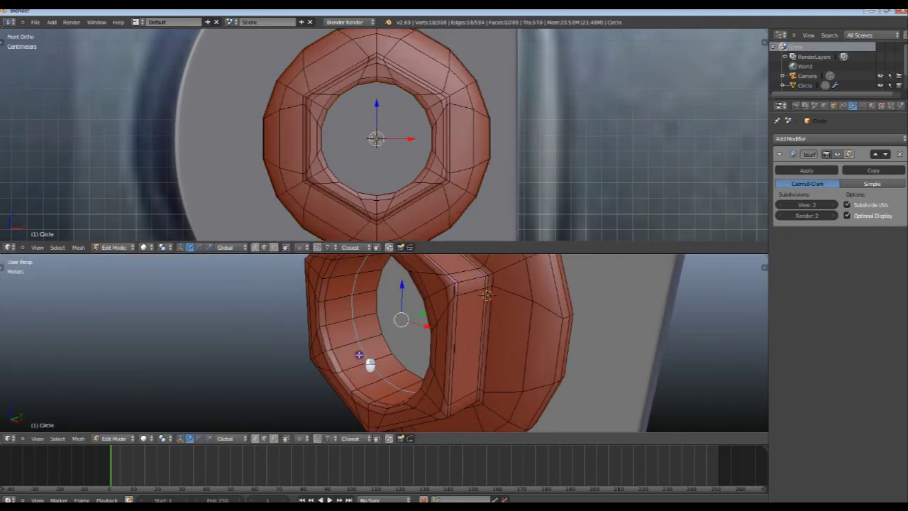
pyautogui.press('Tab')
pyautogui.press('z')
pyautogui.press('z')
pyautogui.moveTo(381, 359); pyautogui.dragTo(364, 362, button='middle')
pyautogui.press('Tab')
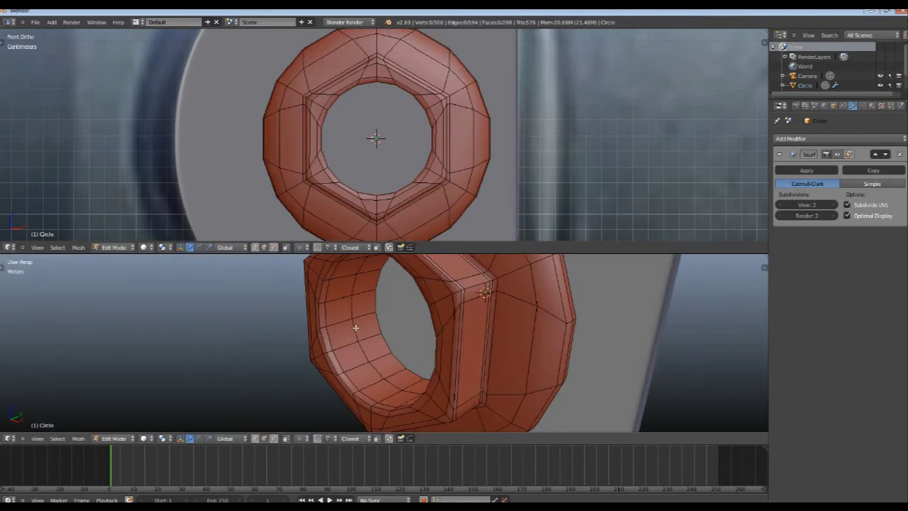
pyautogui.press('x')
pyautogui.click(356, 329)
# Step: Return to Object Mode, reselect the nut and show its object properties
pyautogui.press('t')
pyautogui.press('t')
pyautogui.press('Tab')
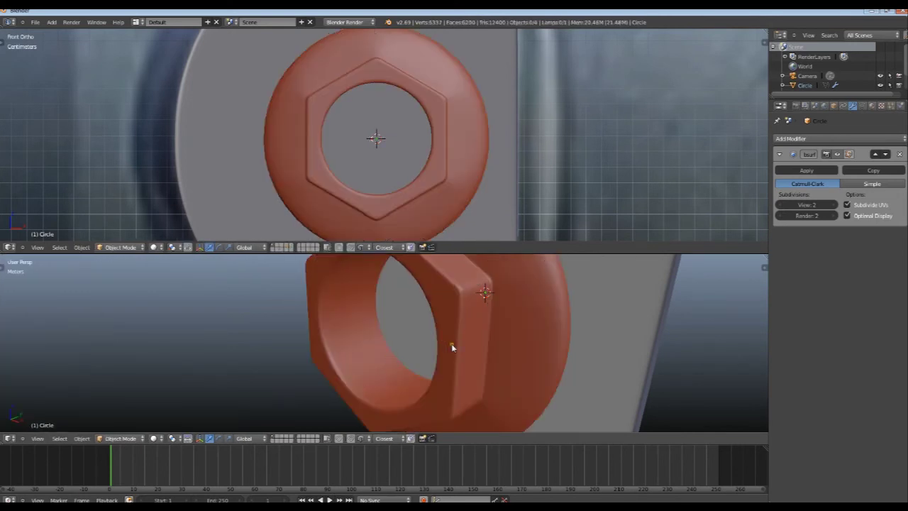
pyautogui.rightClick(451, 347)
pyautogui.click(833, 105)
# Step: Enable Wire display, uncheck Optimal Display and set the Subsurf View level to 1
pyautogui.click(777, 369)
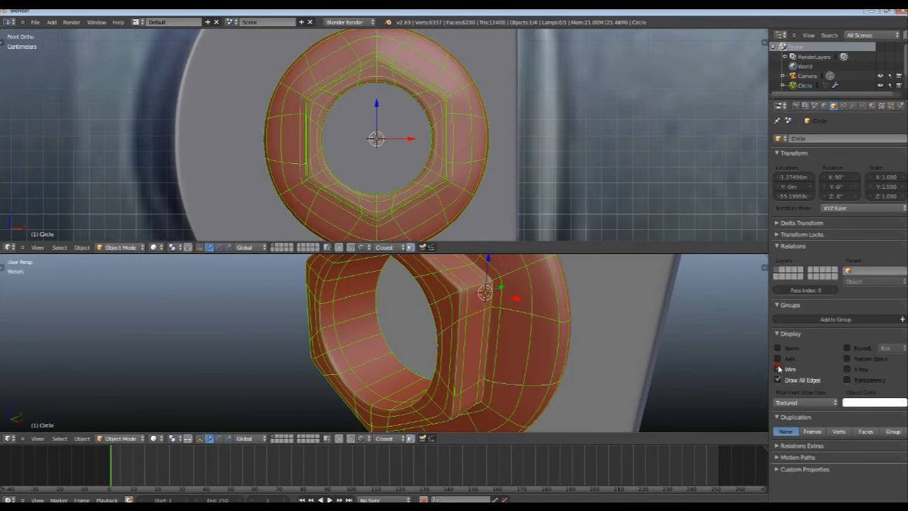
pyautogui.click(852, 105)
pyautogui.click(847, 216)
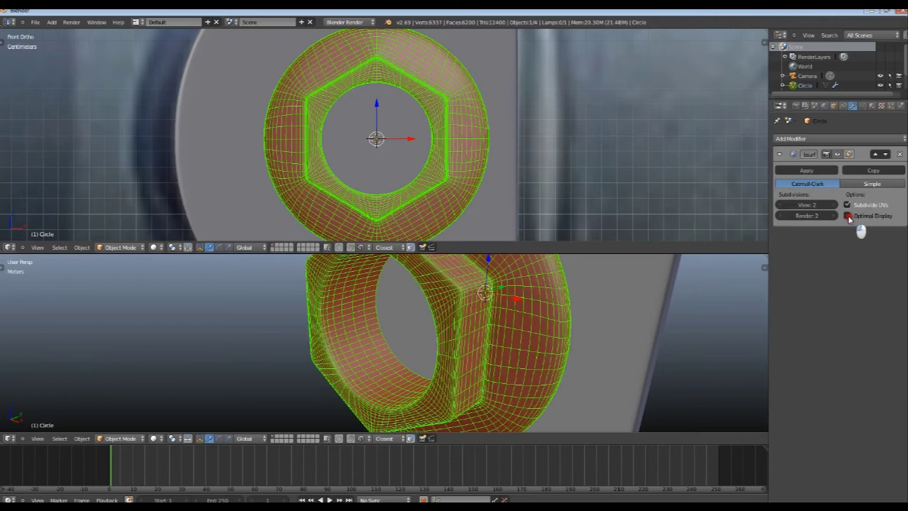
pyautogui.click(785, 208)
# Step: Enlarge the lower 3D view and raise the Subsurf viewport level again
pyautogui.press('a')
pyautogui.moveTo(509, 348)
pyautogui.mouseDown(button='middle')
pyautogui.moveTo(425, 360)
pyautogui.moveTo(419, 372)
pyautogui.moveTo(446, 381)
pyautogui.moveTo(511, 340)
pyautogui.moveTo(619, 331)
pyautogui.moveTo(726, 349)
pyautogui.moveTo(531, 348)
pyautogui.moveTo(520, 376)
pyautogui.mouseUp(button='middle')
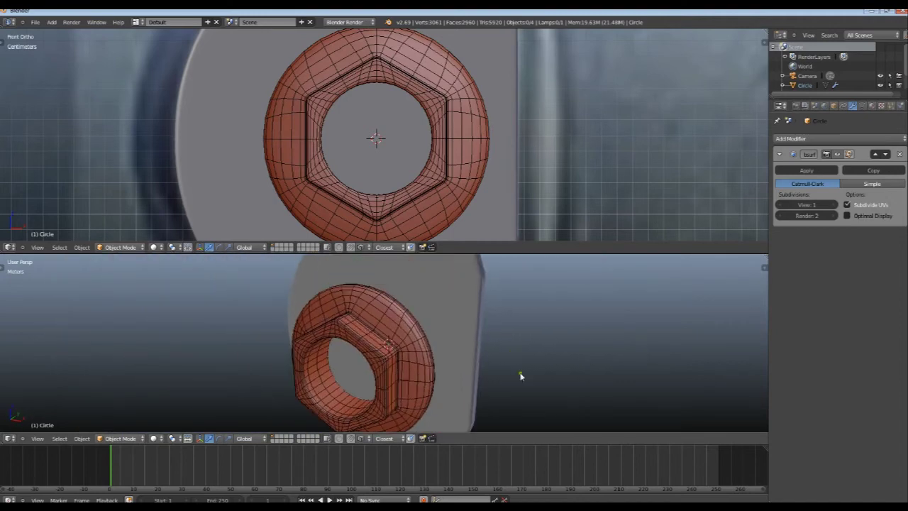
pyautogui.moveTo(547, 253); pyautogui.dragTo(546, 225)
pyautogui.press('Tab')
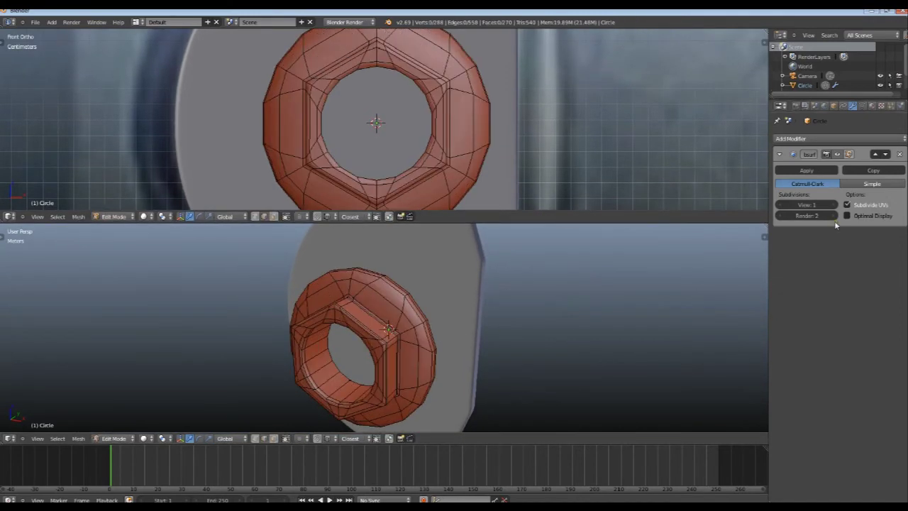
pyautogui.click(835, 205)
pyautogui.press('Tab')
# Step: Turn off the nut's Wire display and compare the smooth nut with its edit cage
pyautogui.click(834, 106)
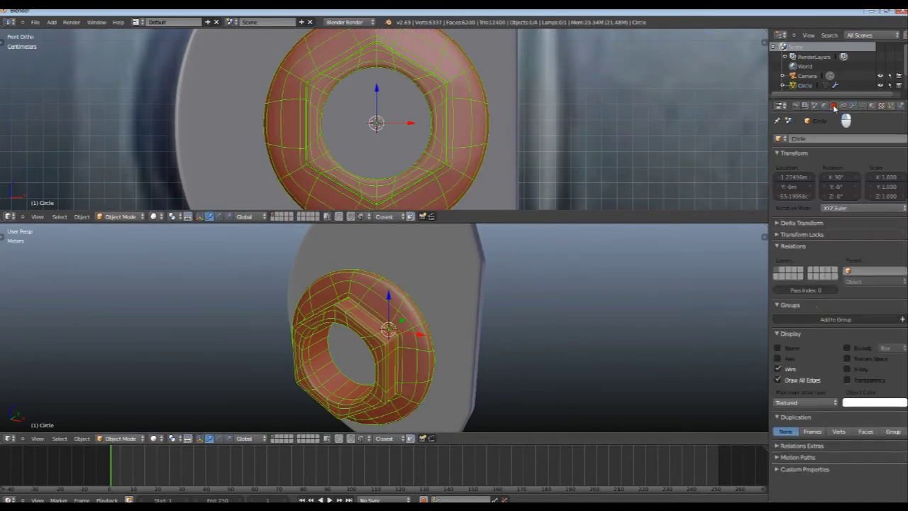
pyautogui.click(786, 370)
pyautogui.moveTo(482, 355)
pyautogui.mouseDown(button='middle')
pyautogui.moveTo(442, 369)
pyautogui.moveTo(470, 343)
pyautogui.moveTo(497, 360)
pyautogui.moveTo(355, 354)
pyautogui.mouseUp(button='middle')
pyautogui.scroll(3, 360, 334)
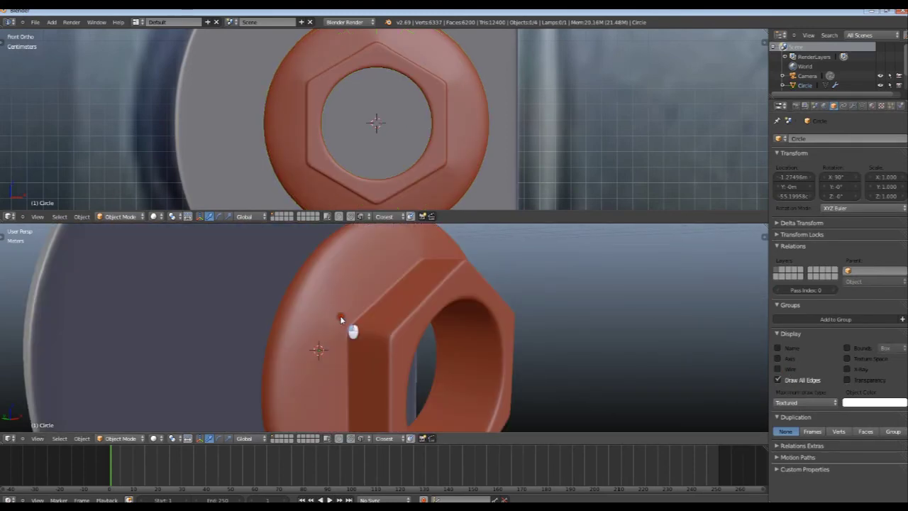
pyautogui.press('Tab')
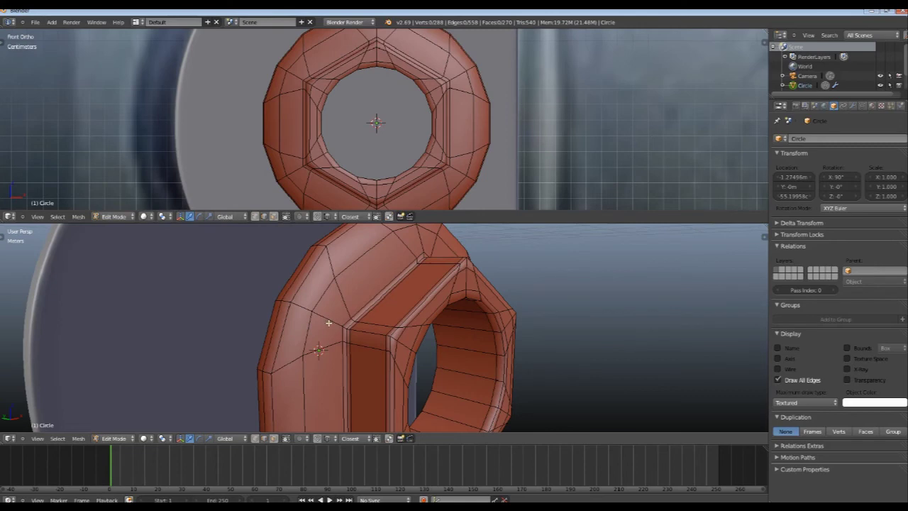
pyautogui.press('Tab')
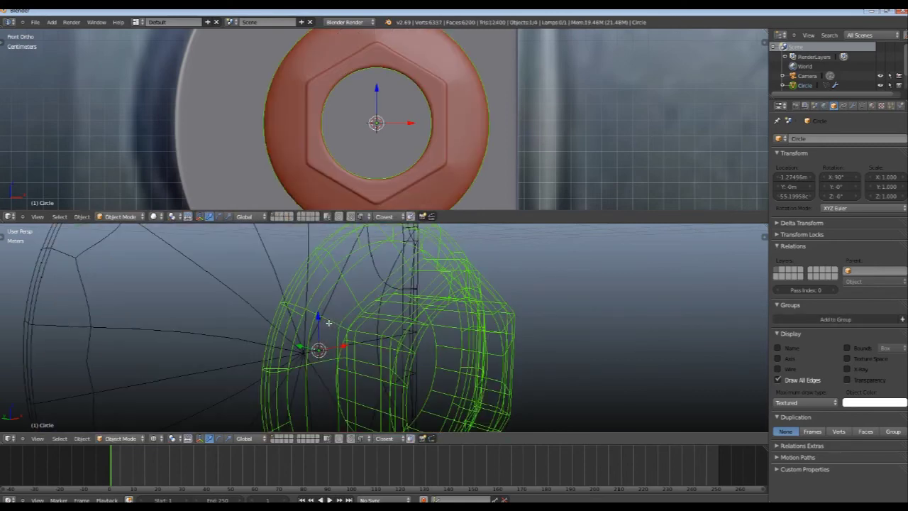
pyautogui.press('Tab')
pyautogui.press('Tab')
pyautogui.moveTo(329, 322)
pyautogui.mouseDown(button='middle')
pyautogui.moveTo(337, 335)
pyautogui.moveTo(405, 334)
pyautogui.moveTo(290, 347)
pyautogui.moveTo(345, 354)
pyautogui.moveTo(373, 346)
pyautogui.mouseUp(button='middle')
pyautogui.press('a')
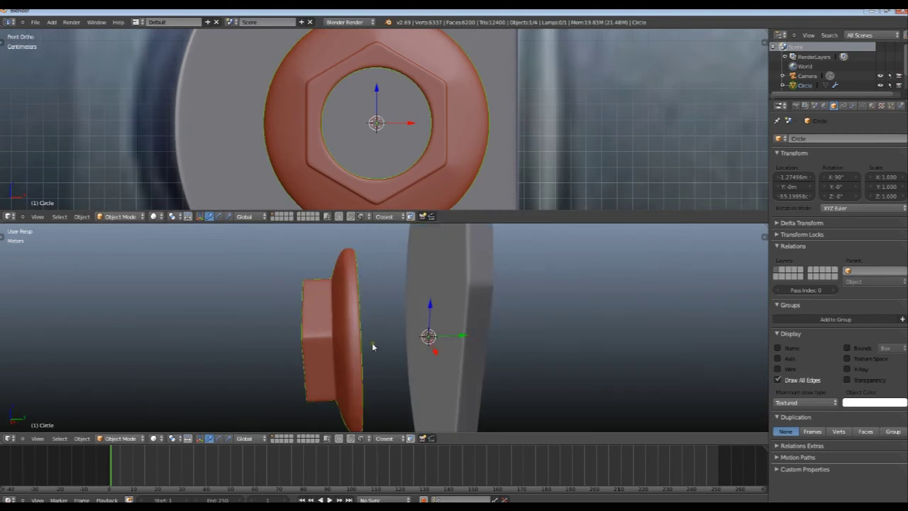
# Step: Snap the 3D cursor to the nut and set its origin to the geometry centre
pyautogui.hotkey('shift', 's')
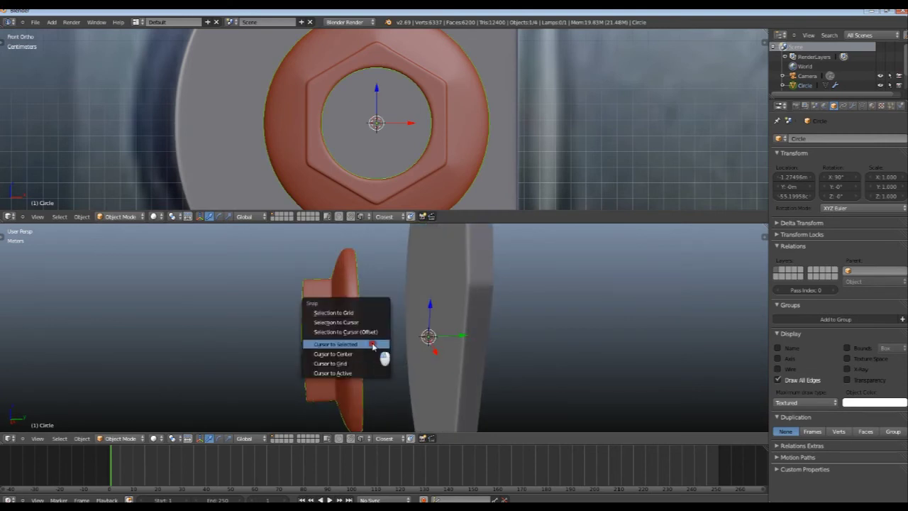
pyautogui.click(372, 344)
pyautogui.hotkey('shift', 'ctrl', 'alt', 'c')
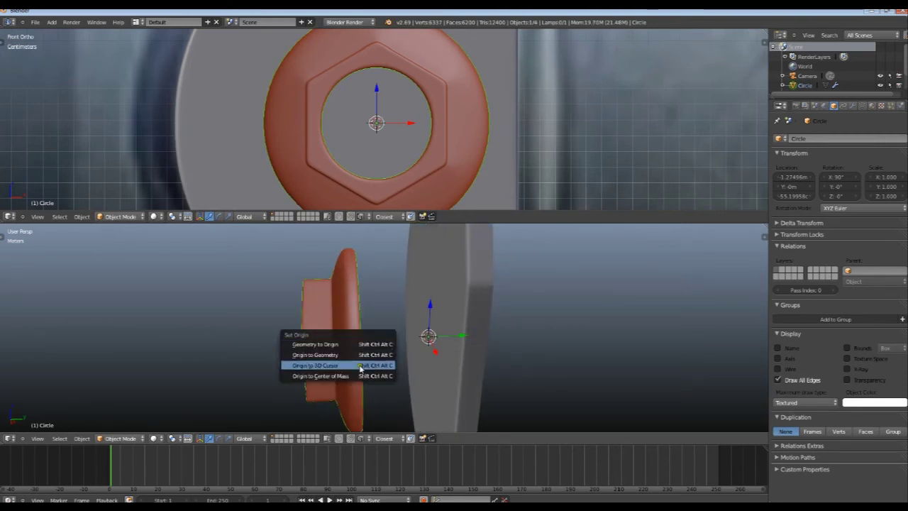
pyautogui.click(348, 357)
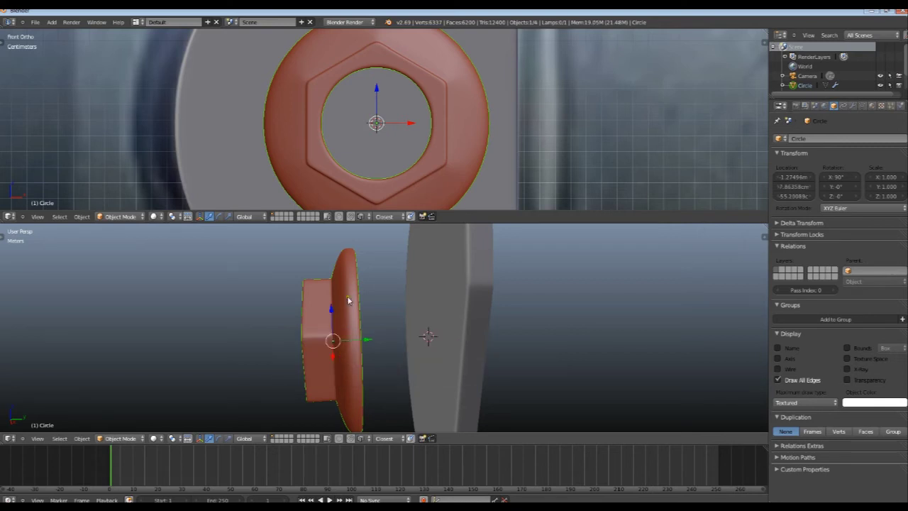
# Step: Set snapping to Volume and move the nut along Y toward the brake plate
pyautogui.press('a')
pyautogui.moveTo(421, 366); pyautogui.dragTo(381, 361, button='middle')
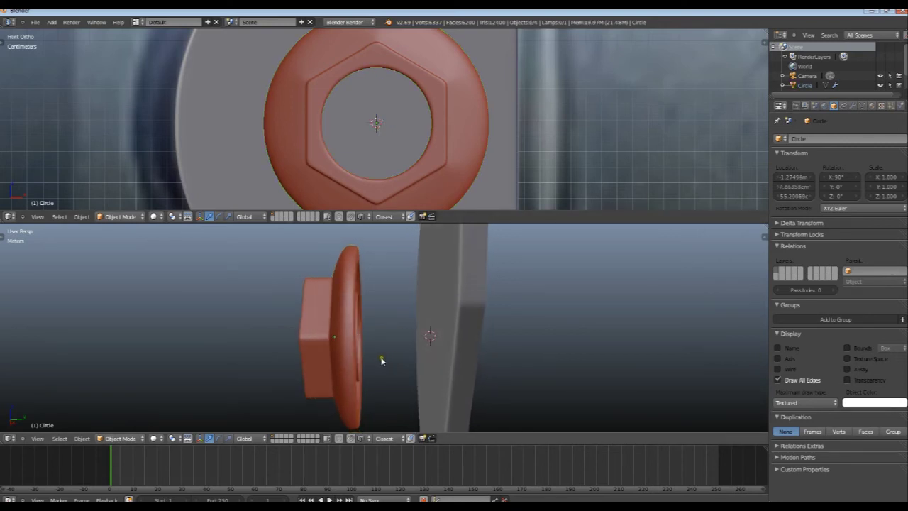
pyautogui.click(367, 437)
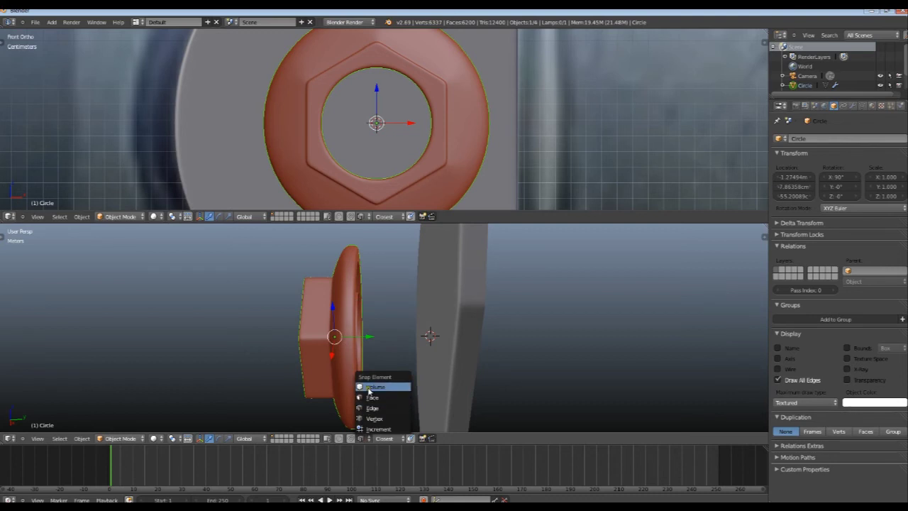
pyautogui.click(368, 389)
pyautogui.moveTo(369, 354); pyautogui.dragTo(375, 334, button='middle')
pyautogui.press('g')
pyautogui.press('y')
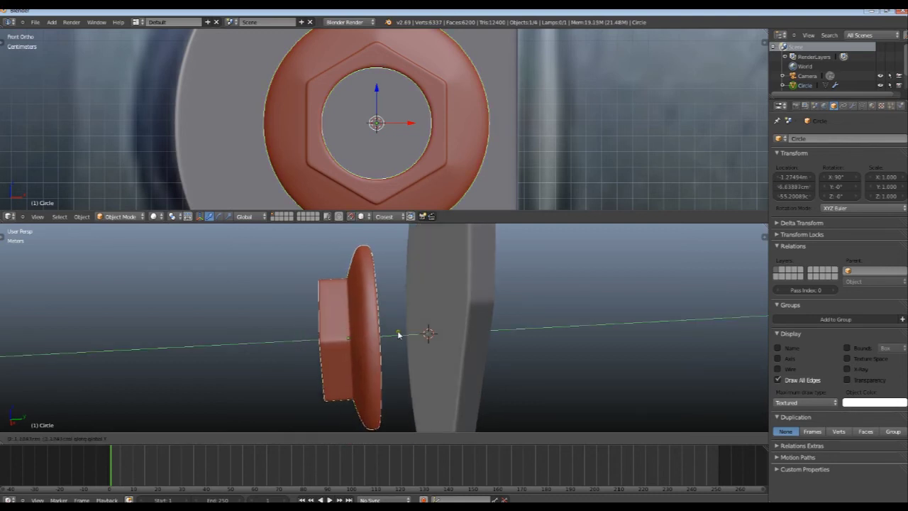
pyautogui.click(403, 339)
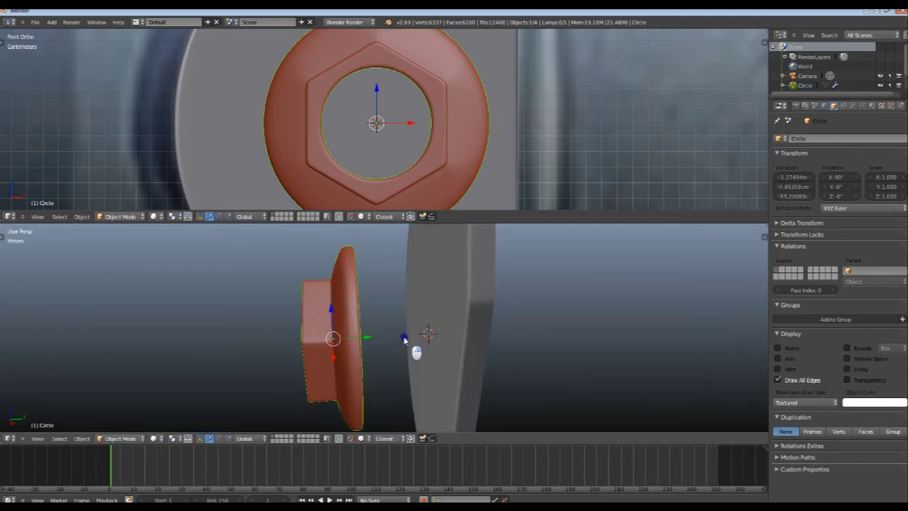
pyautogui.moveTo(404, 339)
pyautogui.mouseDown(button='middle')
pyautogui.moveTo(450, 385)
pyautogui.moveTo(386, 371)
pyautogui.mouseUp(button='middle')
pyautogui.moveTo(366, 346); pyautogui.dragTo(375, 324)
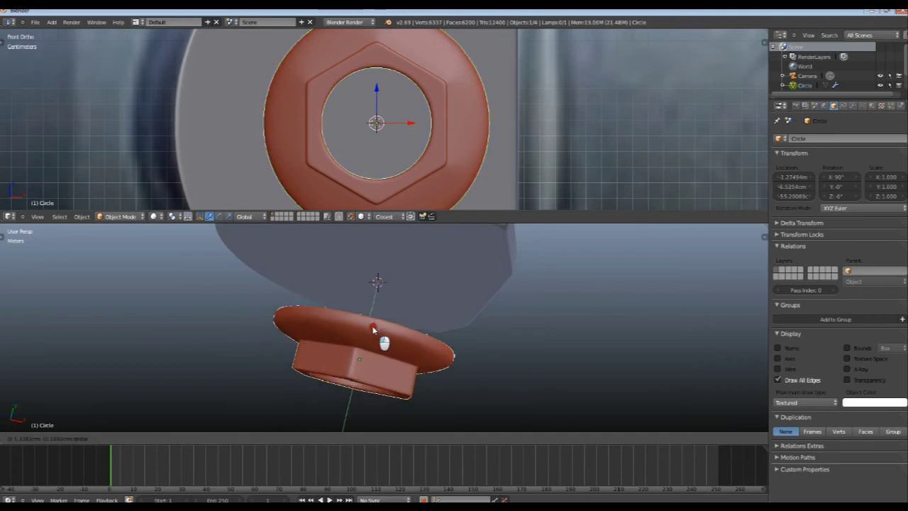
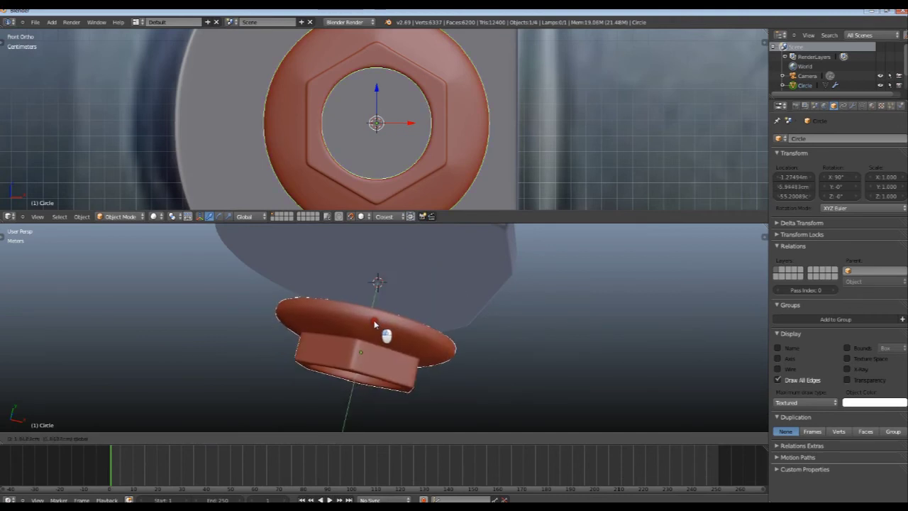
# Step: Slide the hex nut along Y onto the backing plate and view it from the side
pyautogui.moveTo(375, 324); pyautogui.dragTo(375, 324)
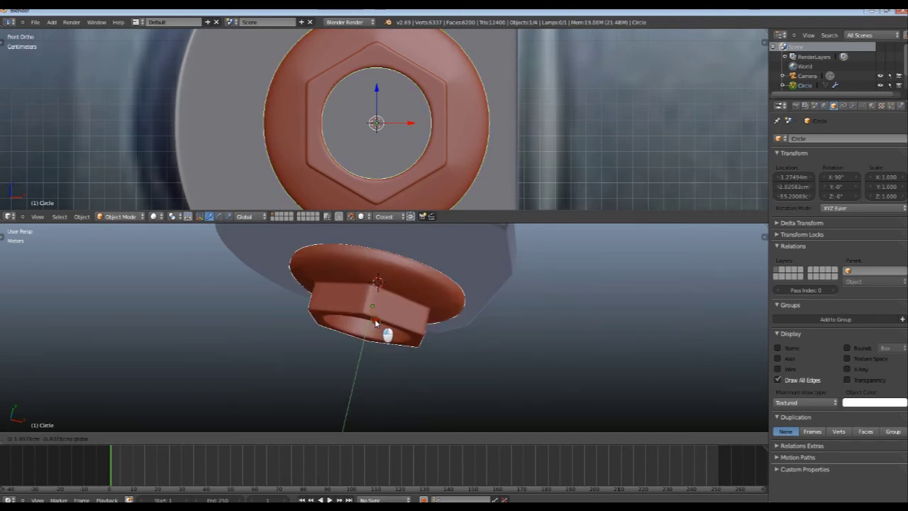
pyautogui.click(375, 323)
pyautogui.press('a')
pyautogui.moveTo(375, 323)
pyautogui.mouseDown(button='middle')
pyautogui.moveTo(442, 333)
pyautogui.moveTo(373, 283)
pyautogui.moveTo(468, 336)
pyautogui.moveTo(430, 348)
pyautogui.moveTo(365, 319)
pyautogui.moveTo(516, 310)
pyautogui.moveTo(482, 318)
pyautogui.mouseUp(button='middle')
pyautogui.scroll(-5, 399, 117)
pyautogui.scroll(1, 404, 148)
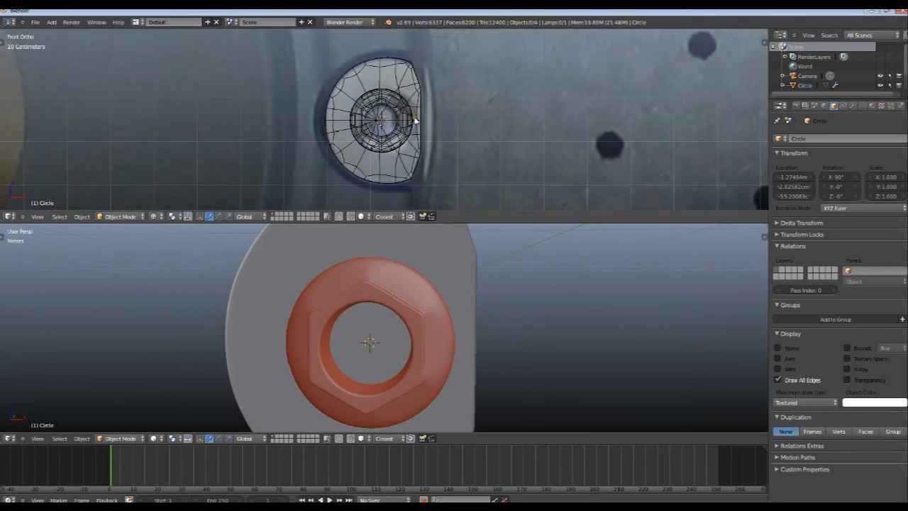
# Step: Toggle the front view between wireframe and solid to check the nut's alignment with the reference
pyautogui.press('z')
pyautogui.scroll(5, 403, 148)
pyautogui.scroll(-2, 403, 148)
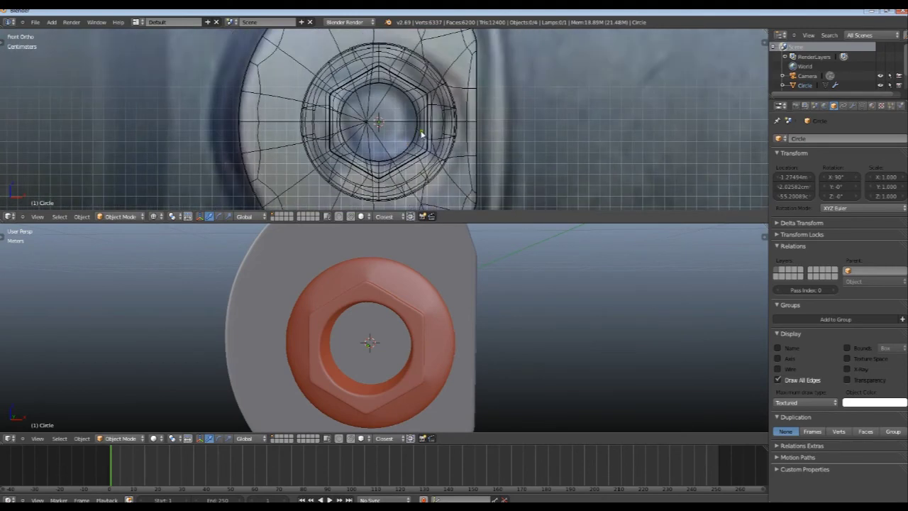
pyautogui.press('z')
pyautogui.scroll(-5, 421, 134)
pyautogui.scroll(-2, 421, 136)
pyautogui.press('z')
pyautogui.scroll(3, 422, 138)
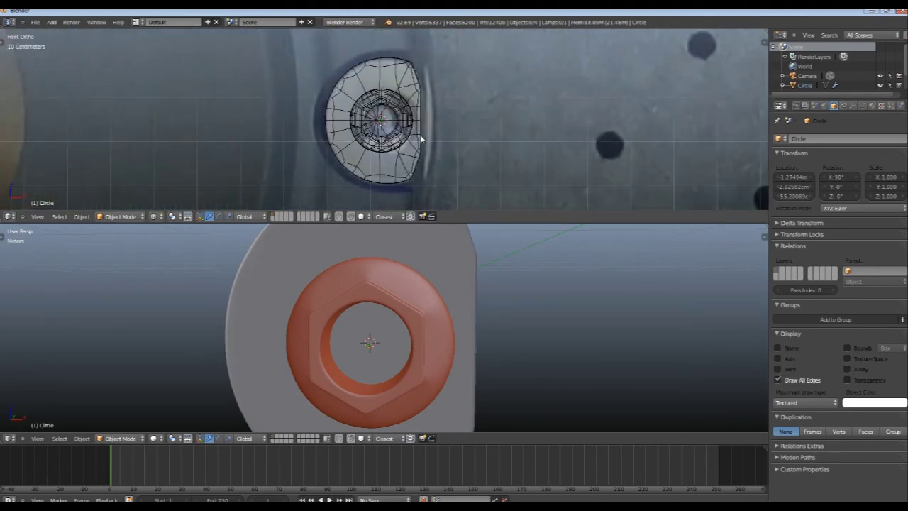
pyautogui.scroll(-2, 404, 320)
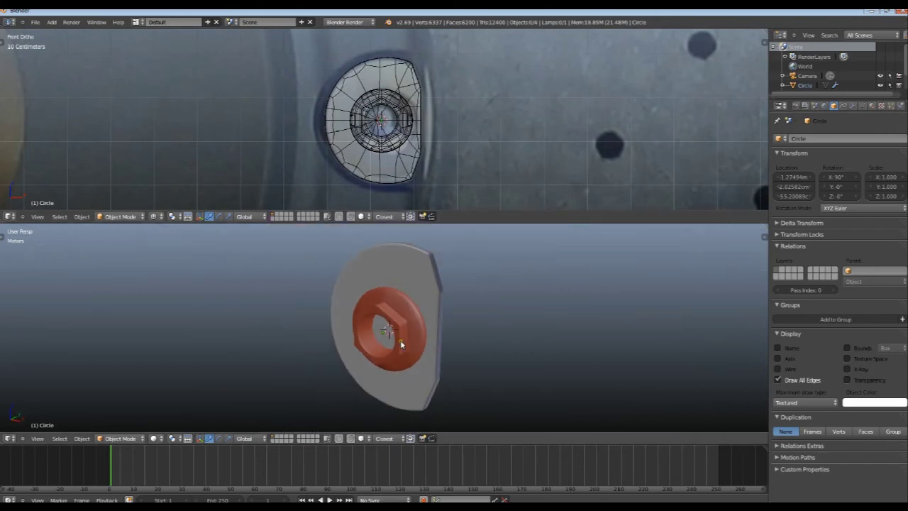
pyautogui.moveTo(405, 320); pyautogui.dragTo(417, 328, button='middle')
# Step: Save the file as front_disc_brake.blend
pyautogui.click(35, 22)
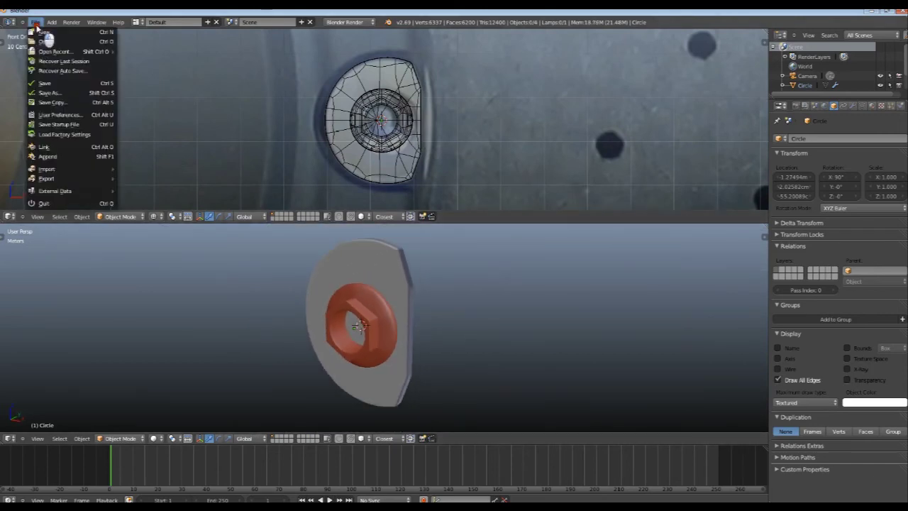
pyautogui.click(45, 96)
pyautogui.click(137, 59)
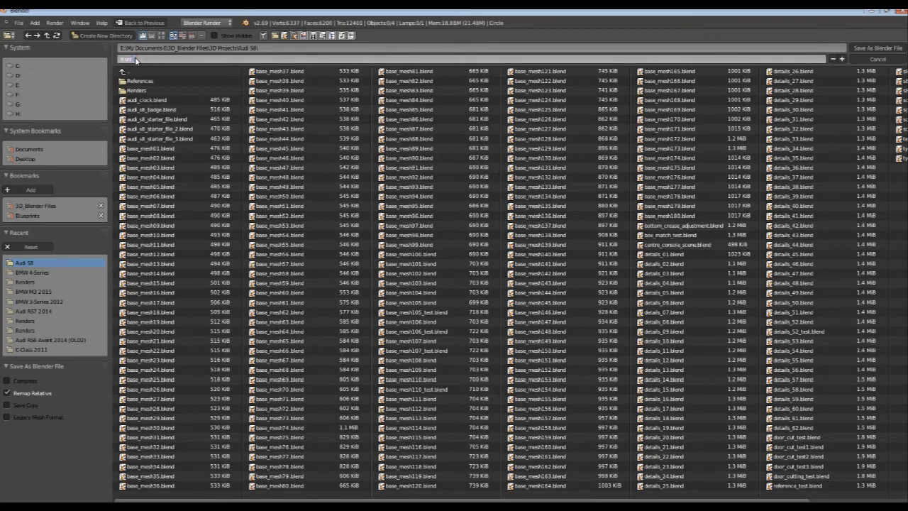
pyautogui.press('Return')
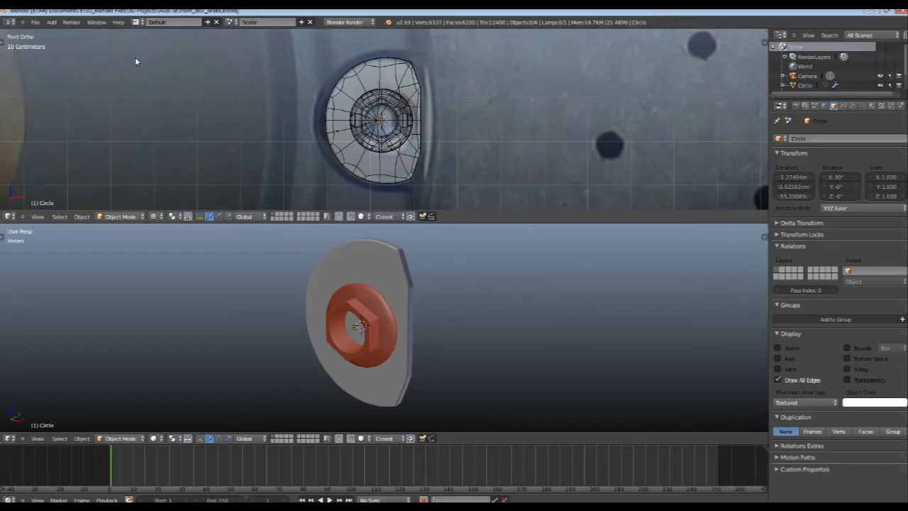
# Step: Box-select the plate and nut together and scale them up many times
pyautogui.scroll(-1, 363, 354)
pyautogui.scroll(-5, 363, 368)
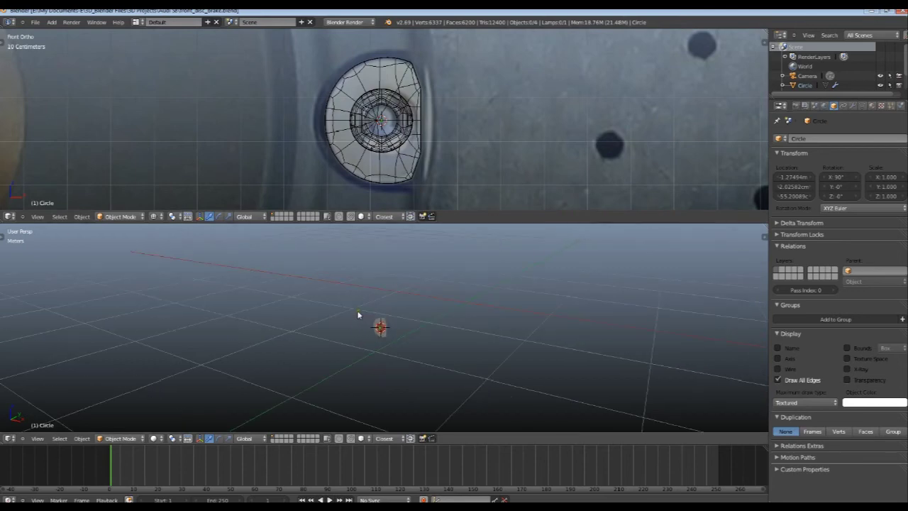
pyautogui.scroll(-3, 356, 310)
pyautogui.moveTo(455, 300); pyautogui.dragTo(405, 332, button='middle')
pyautogui.scroll(-2, 406, 332)
pyautogui.scroll(5, 409, 332)
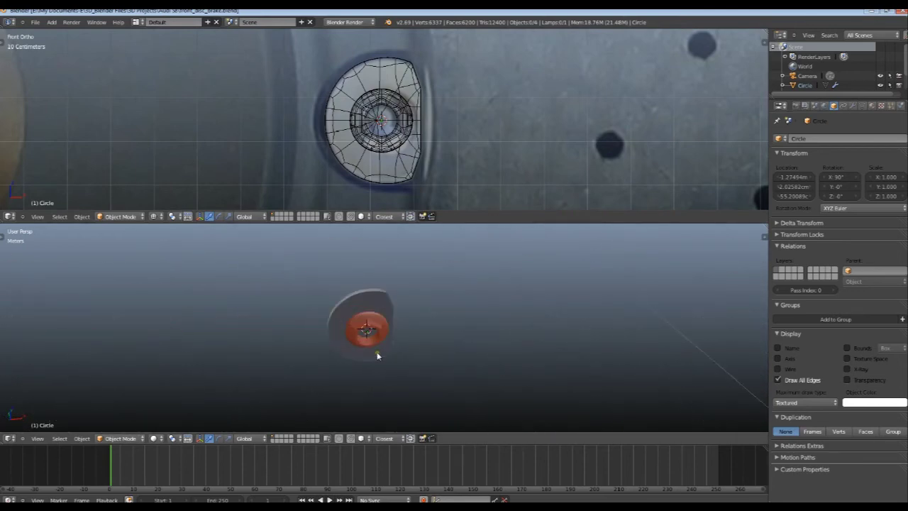
pyautogui.press('b')
pyautogui.moveTo(304, 282); pyautogui.dragTo(470, 397)
pyautogui.scroll(-5, 475, 350)
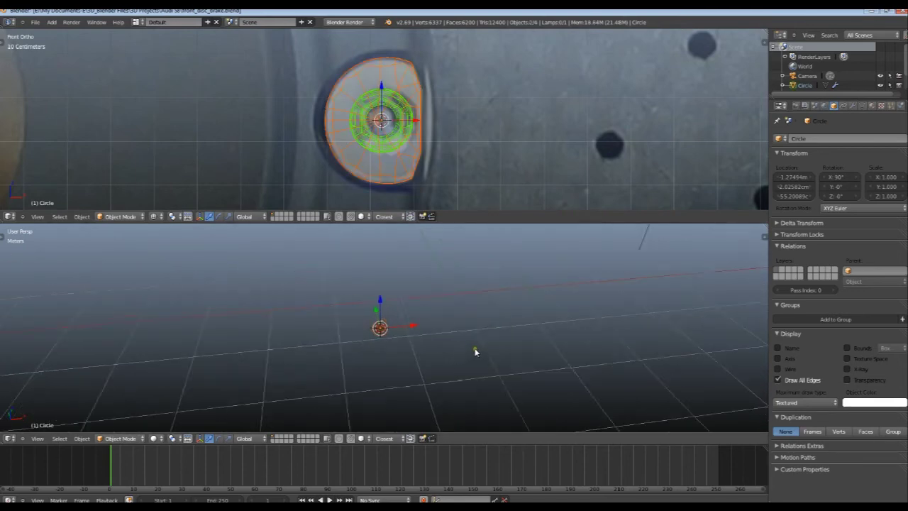
pyautogui.moveTo(479, 336); pyautogui.dragTo(453, 366, button='middle')
pyautogui.press('s')
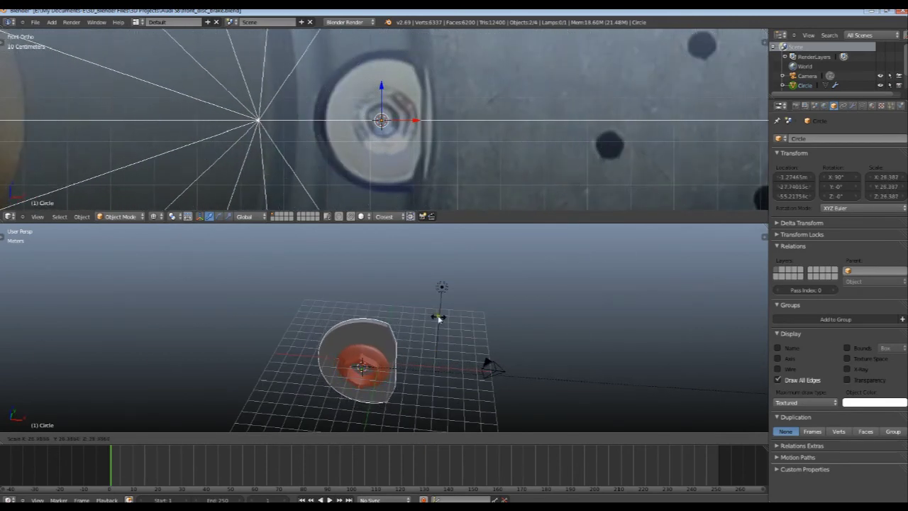
pyautogui.click(113, 303)
# Step: Move the lamp in beside the plate
pyautogui.moveTo(391, 345); pyautogui.dragTo(371, 348, button='middle')
pyautogui.rightClick(415, 322)
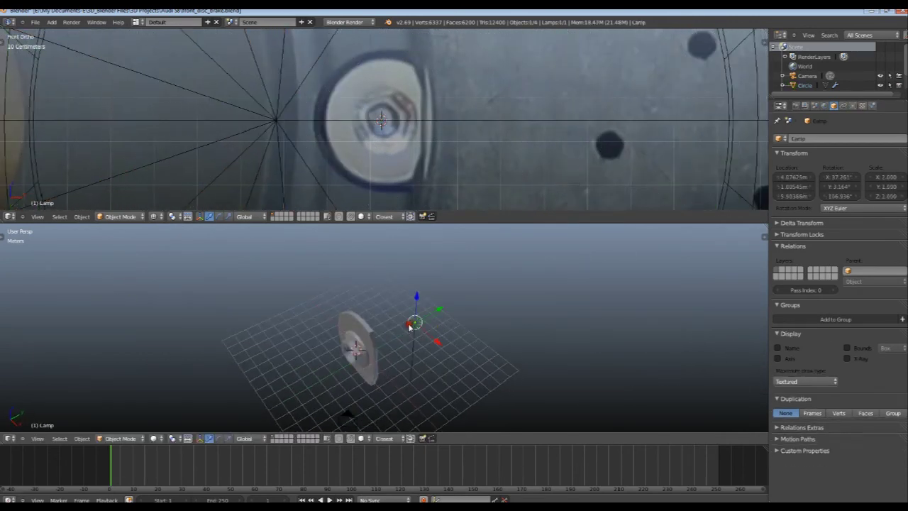
pyautogui.press('g')
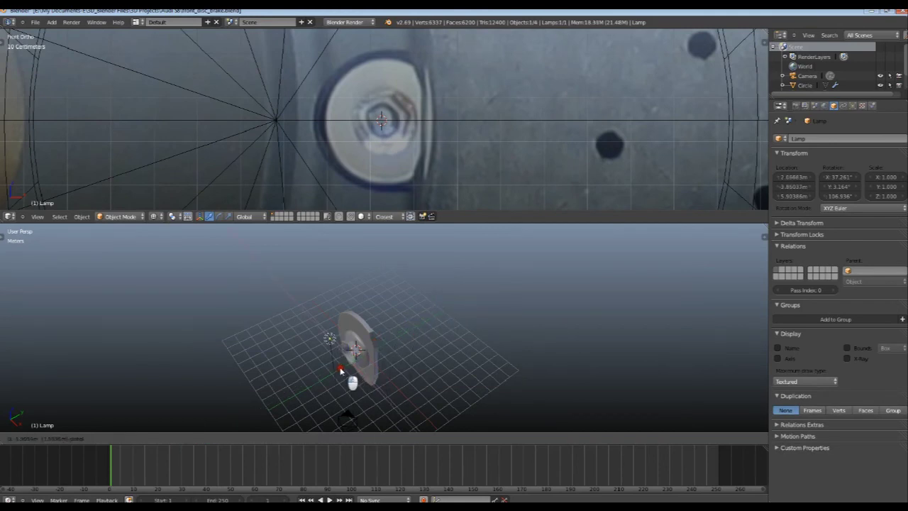
pyautogui.click(338, 348)
# Step: Look through the active camera and reposition the camera, partly along X, to frame the plate
pyautogui.click(37, 438)
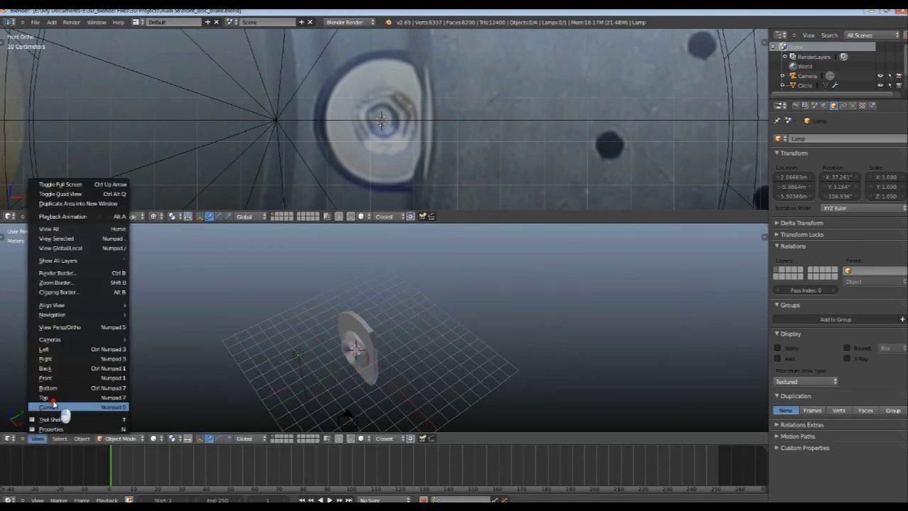
pyautogui.click(62, 408)
pyautogui.scroll(-2, 276, 401)
pyautogui.rightClick(360, 372)
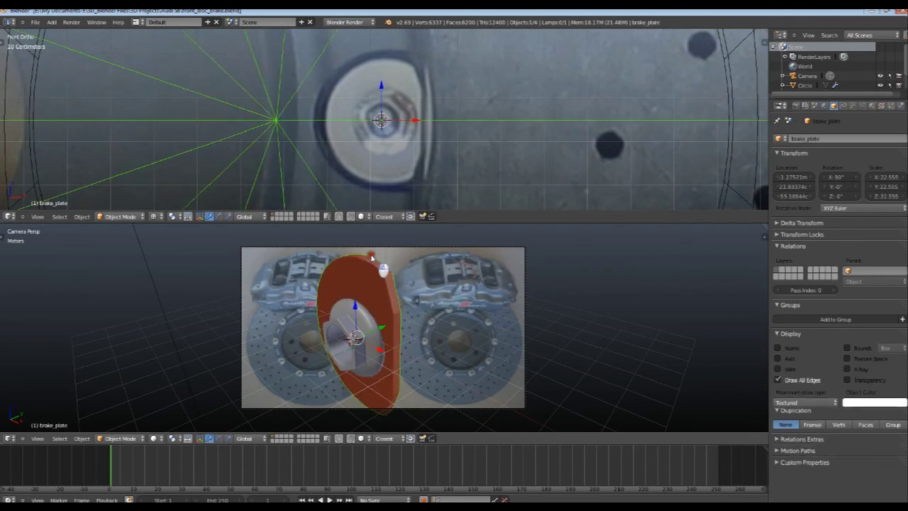
pyautogui.rightClick(379, 248)
pyautogui.press('g')
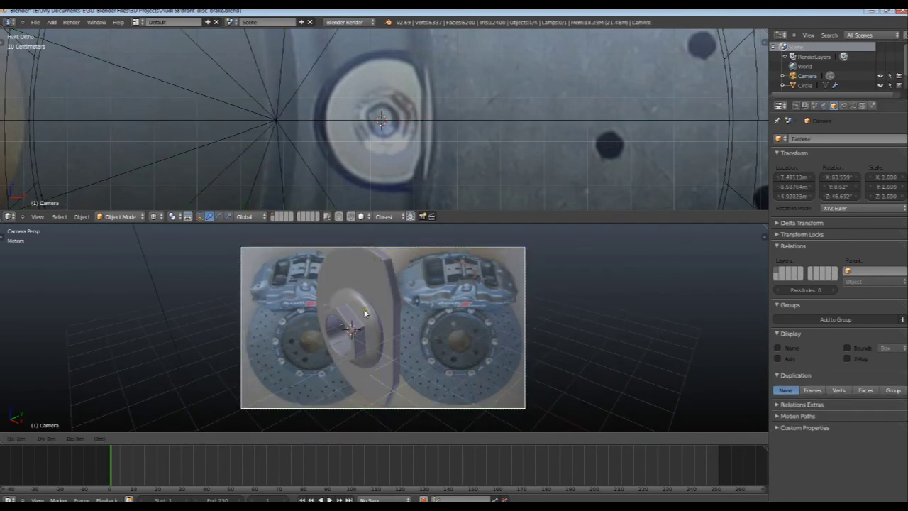
pyautogui.click(449, 341)
pyautogui.press('g')
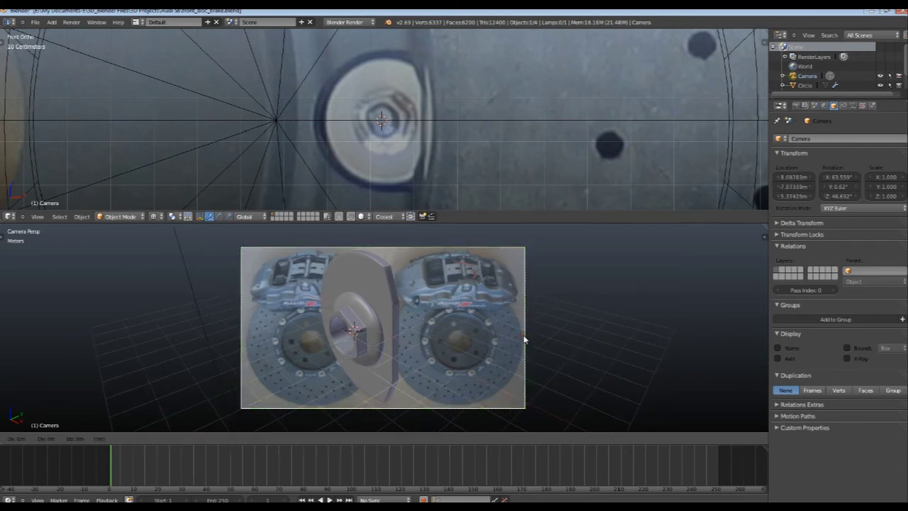
pyautogui.press('x')
pyautogui.click(500, 349)
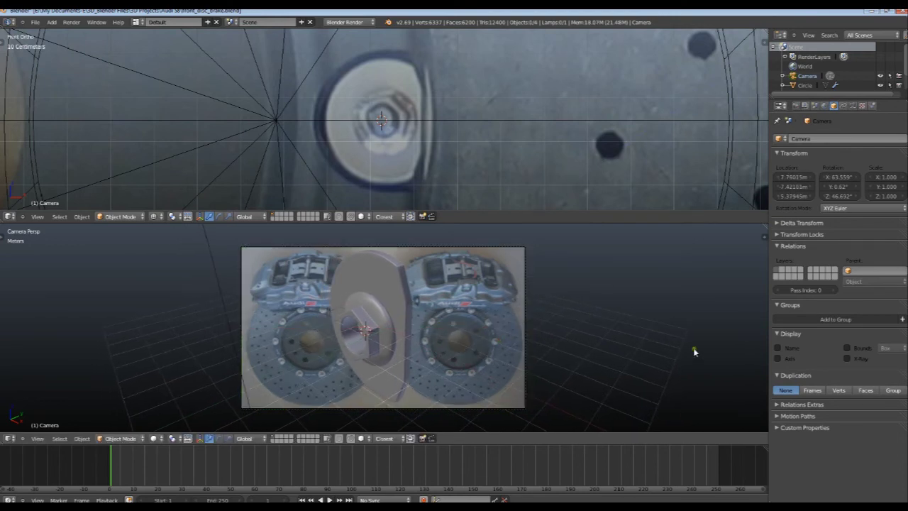
# Step: Set the reference photo's Background Images axis to Front only
pyautogui.press('n')
pyautogui.scroll(-5, 694, 351)
pyautogui.press('n')
pyautogui.press('n')
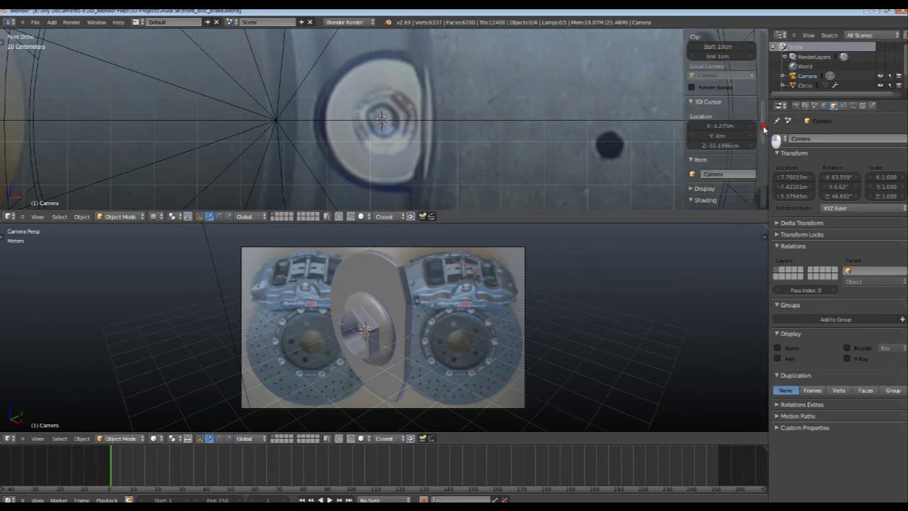
pyautogui.scroll(-5, 717, 128)
pyautogui.click(690, 105)
pyautogui.click(727, 151)
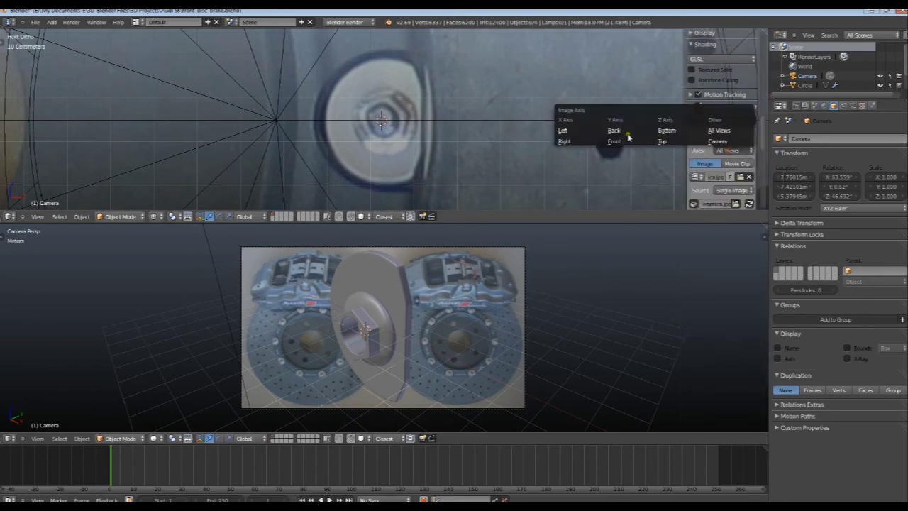
pyautogui.click(628, 135)
pyautogui.scroll(-3, 751, 142)
pyautogui.click(693, 77)
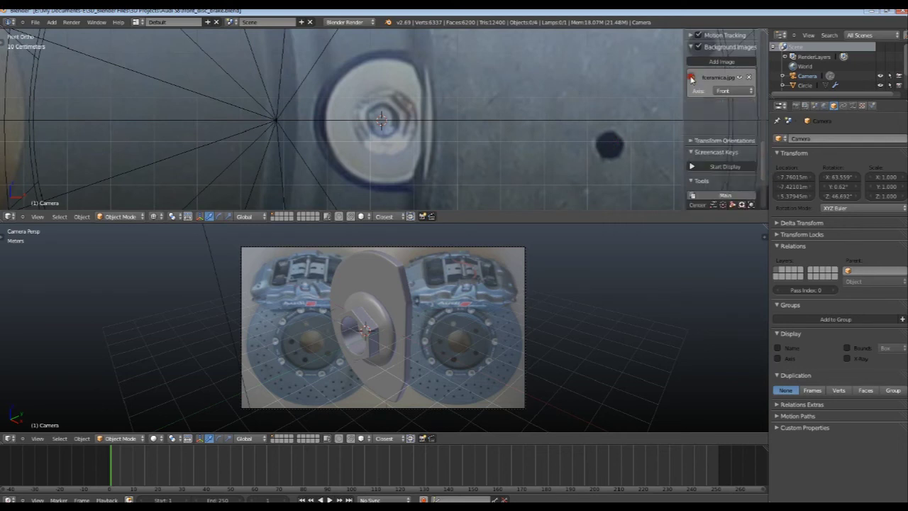
# Step: Remove the reference photo from the camera view's backdrop
pyautogui.press('n')
pyautogui.scroll(-5, 763, 352)
pyautogui.click(689, 232)
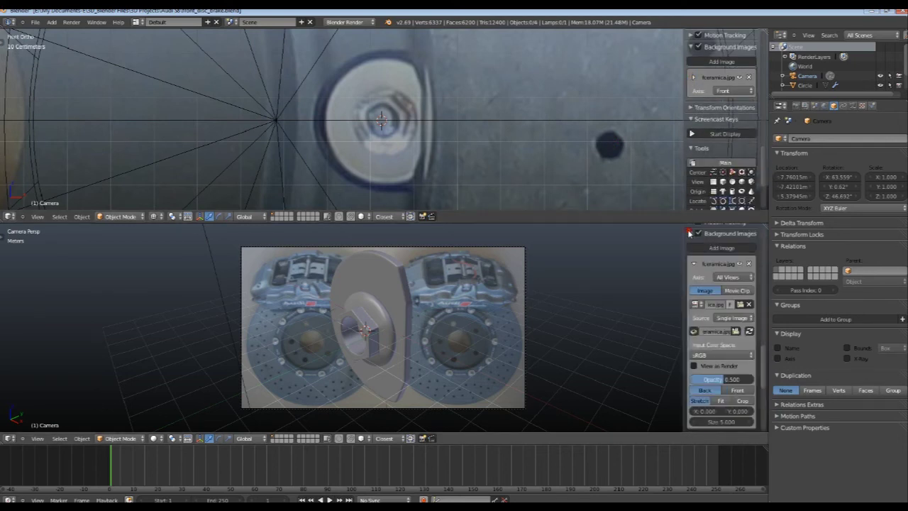
pyautogui.click(645, 276)
# Step: Hide the properties panels and render a test image of the plate and nut
pyautogui.press('n')
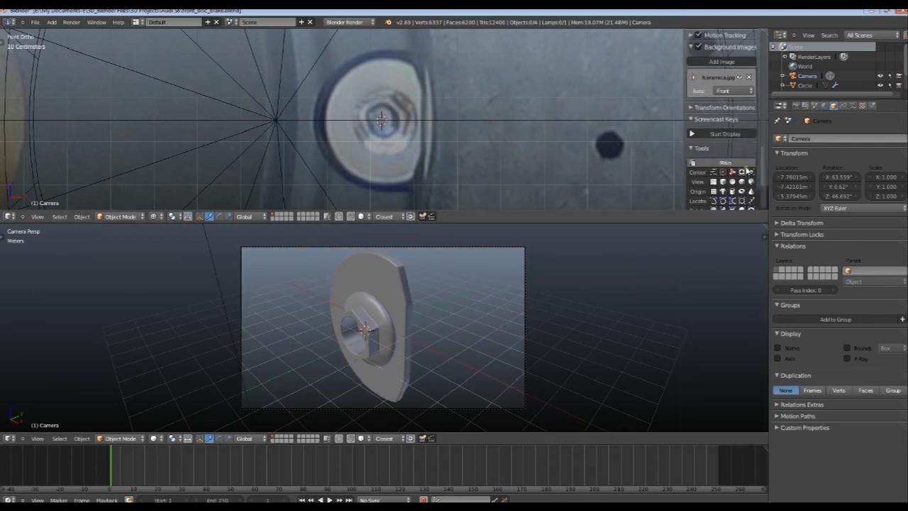
pyautogui.press('n')
pyautogui.click(71, 22)
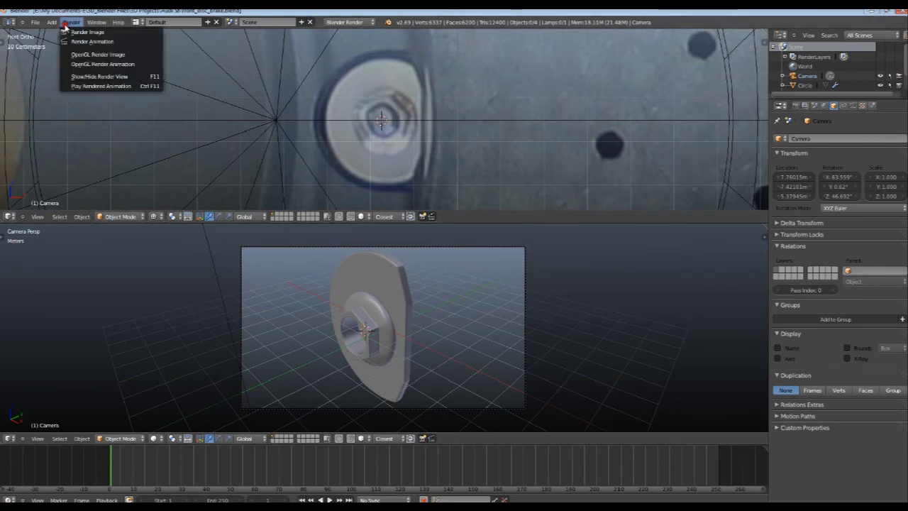
pyautogui.click(78, 31)
pyautogui.scroll(2, 429, 323)
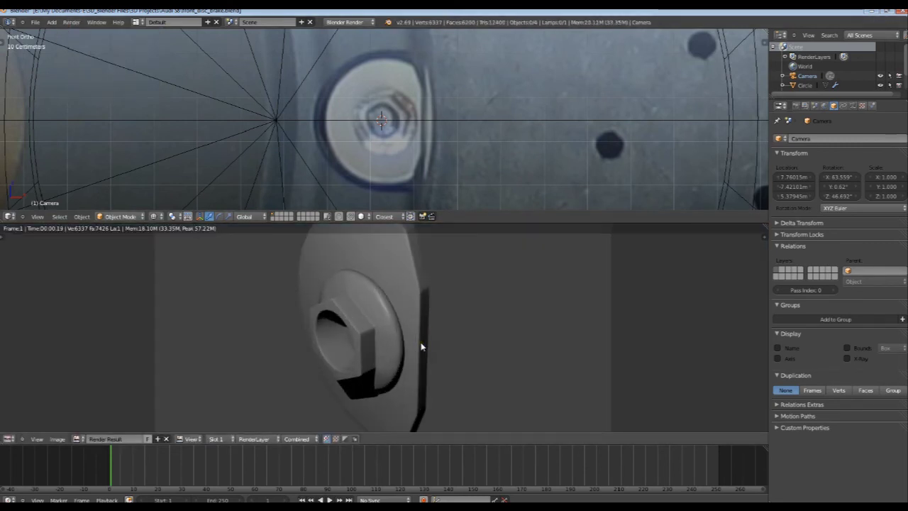
pyautogui.scroll(-1, 421, 346)
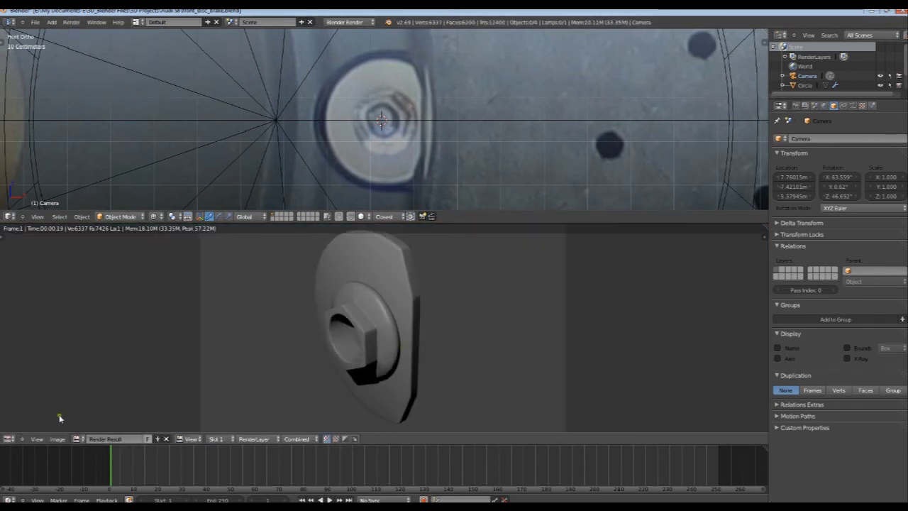
# Step: Switch the lower area back to the 3D camera view and select the nut
pyautogui.click(8, 438)
pyautogui.click(28, 426)
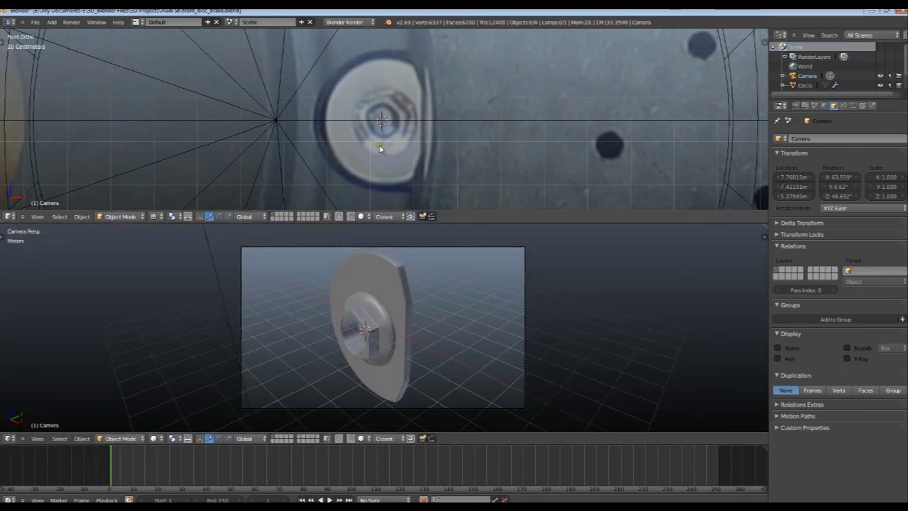
pyautogui.rightClick(364, 320)
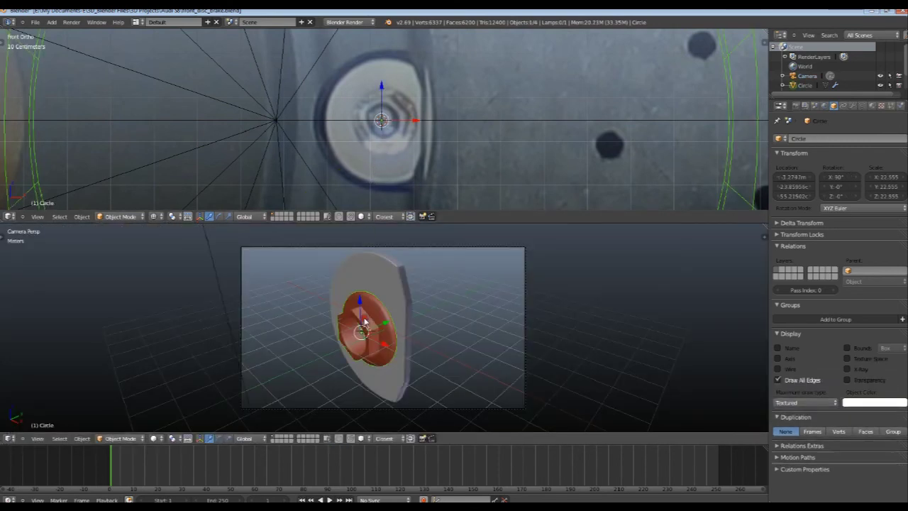
# Step: Reload front_disc_brake.blend from the recent files
pyautogui.click(34, 22)
pyautogui.moveTo(57, 51)
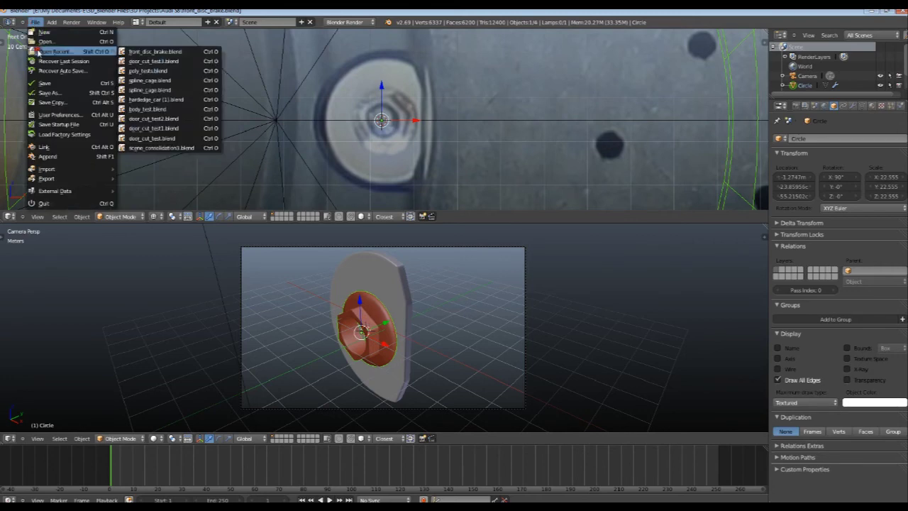
pyautogui.click(145, 52)
pyautogui.scroll(2, 402, 133)
pyautogui.scroll(3, 402, 134)
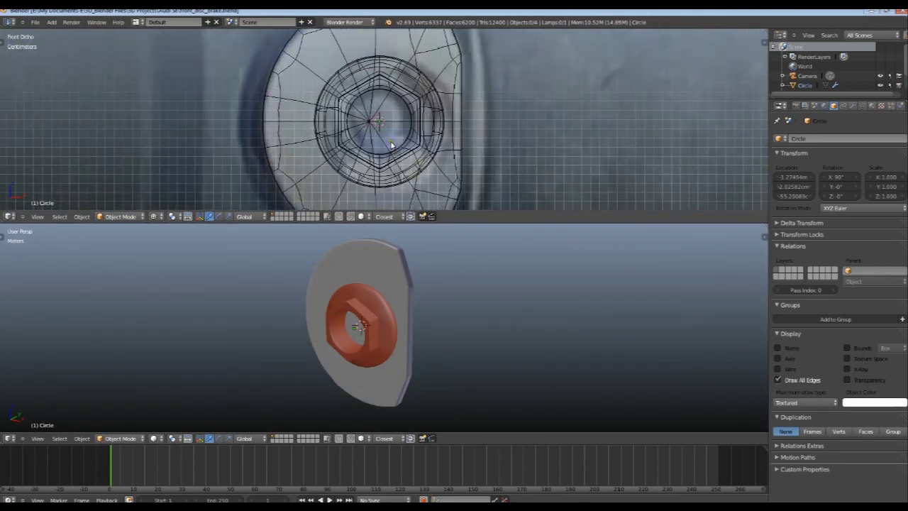
pyautogui.scroll(1, 409, 132)
# Step: In Edit Mode, select the nut's inner face ring and grow the selection around the hex hole
pyautogui.press('Tab')
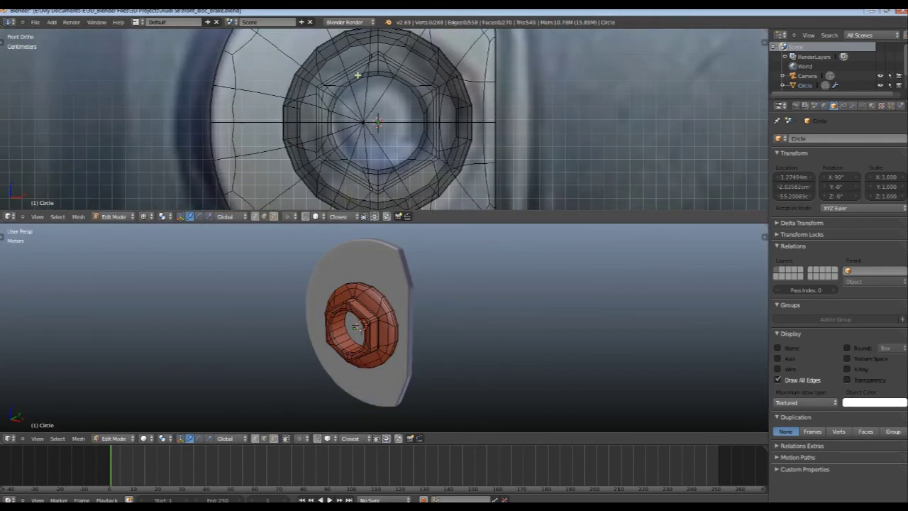
pyautogui.press('z')
pyautogui.press('z')
pyautogui.press('a')
pyautogui.press('a')
pyautogui.scroll(2, 294, 417)
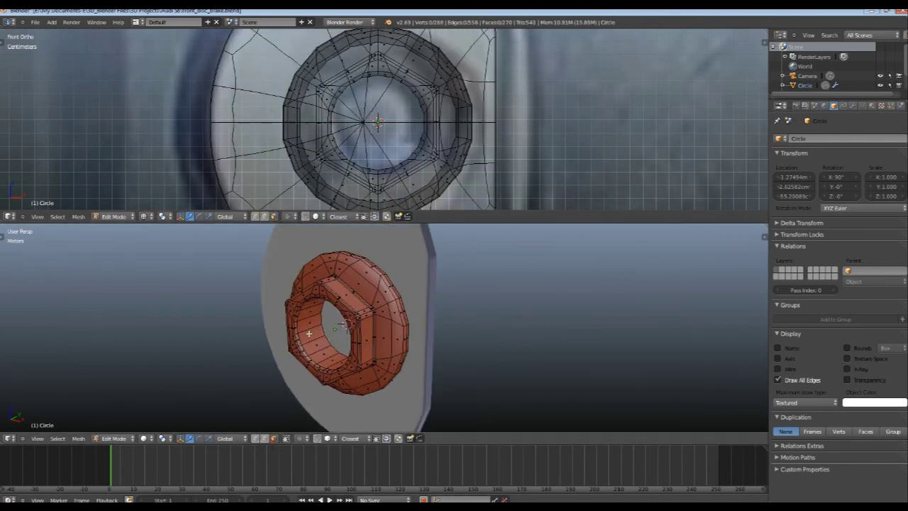
pyautogui.keyDown('alt'); pyautogui.rightClick(310, 333); pyautogui.keyUp('alt')
pyautogui.press('ctrl+KP_Add')
pyautogui.press('ctrl+KP_Add')
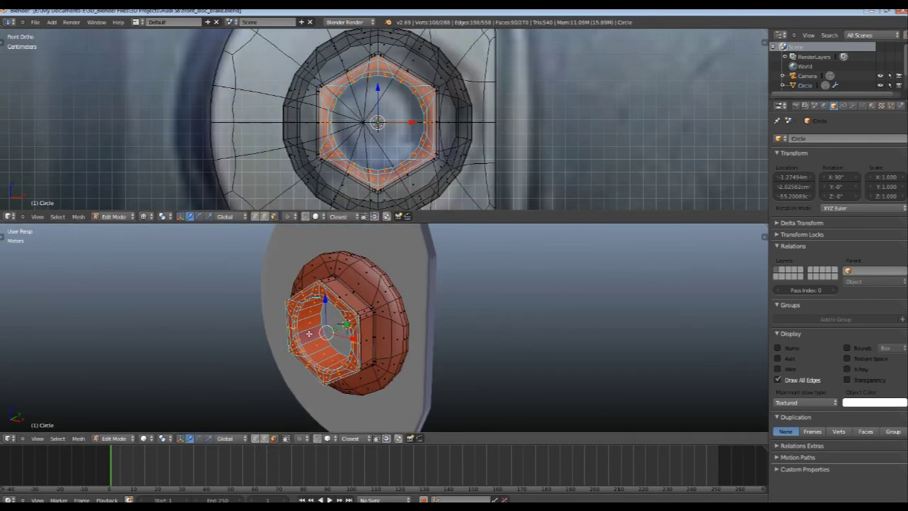
pyautogui.press('ctrl+KP_Add')
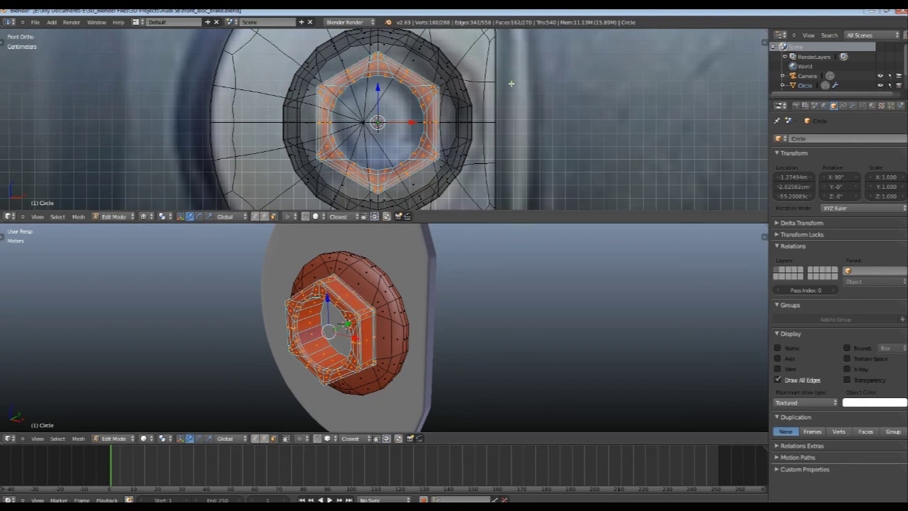
pyautogui.press('z')
# Step: Check the hub bolt in the reference photo, then begin scaling the selected hexagon ring
pyautogui.hotkey('alt', 'Tab')
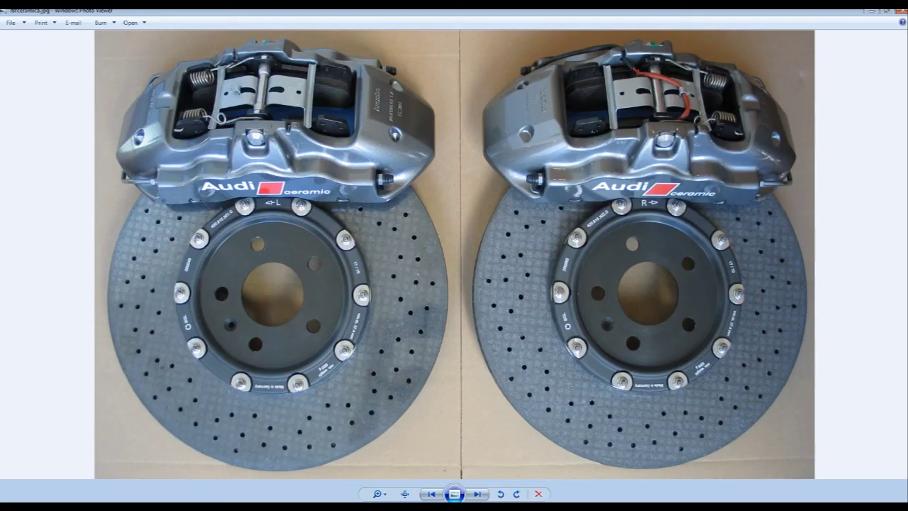
pyautogui.scroll(5, 318, 421)
pyautogui.moveTo(319, 422); pyautogui.dragTo(485, 306)
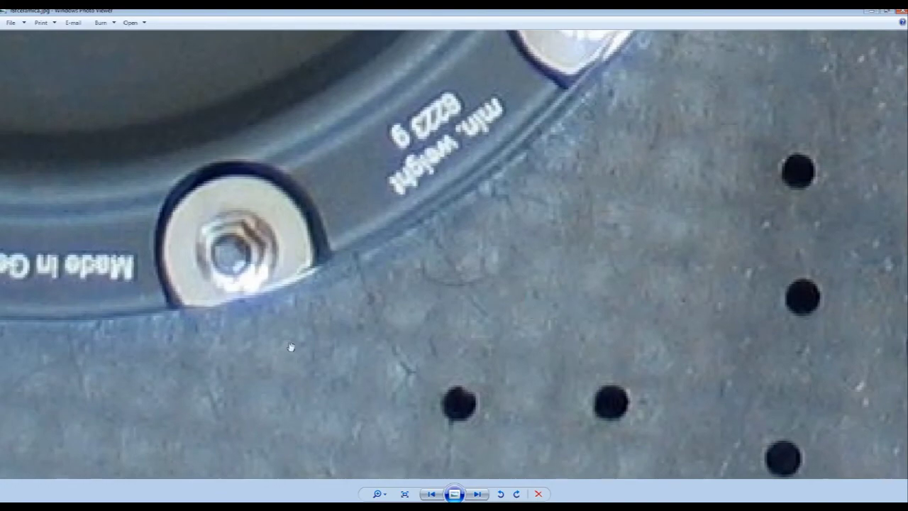
pyautogui.hotkey('alt', 'Tab')
pyautogui.press('s')
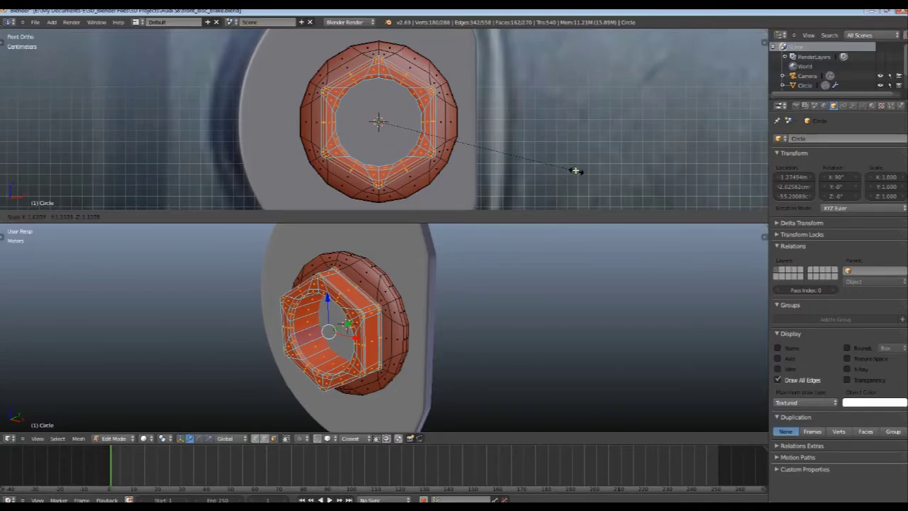
# Step: Confirm the enlarged hexagon ring, then try resizing an edge loop and cancel it
pyautogui.click(576, 171)
pyautogui.press('Tab')
pyautogui.scroll(1, 478, 152)
pyautogui.press('Tab')
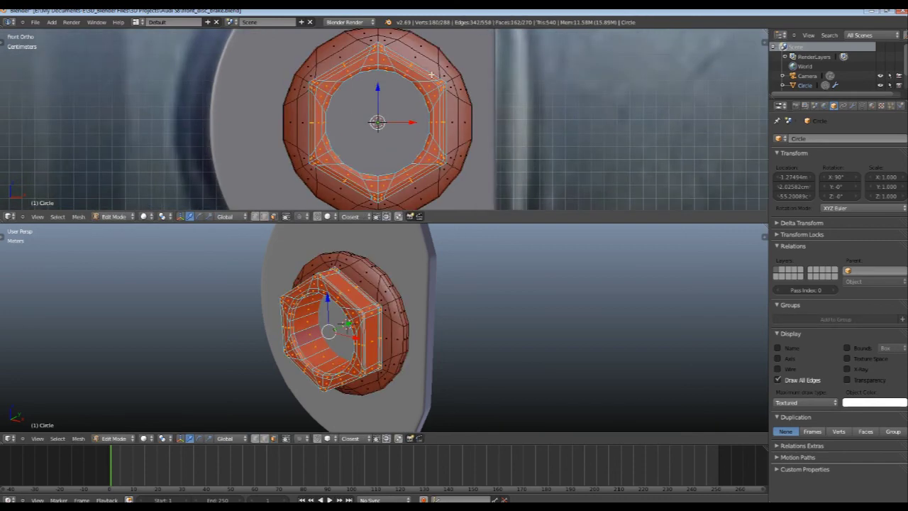
pyautogui.press('a')
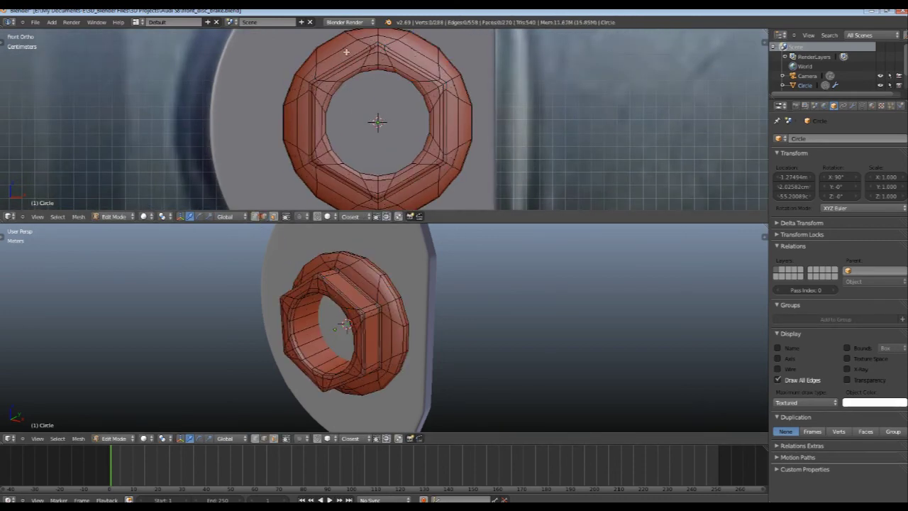
pyautogui.keyDown('alt'); pyautogui.rightClick(346, 51); pyautogui.keyUp('alt')
pyautogui.press('s')
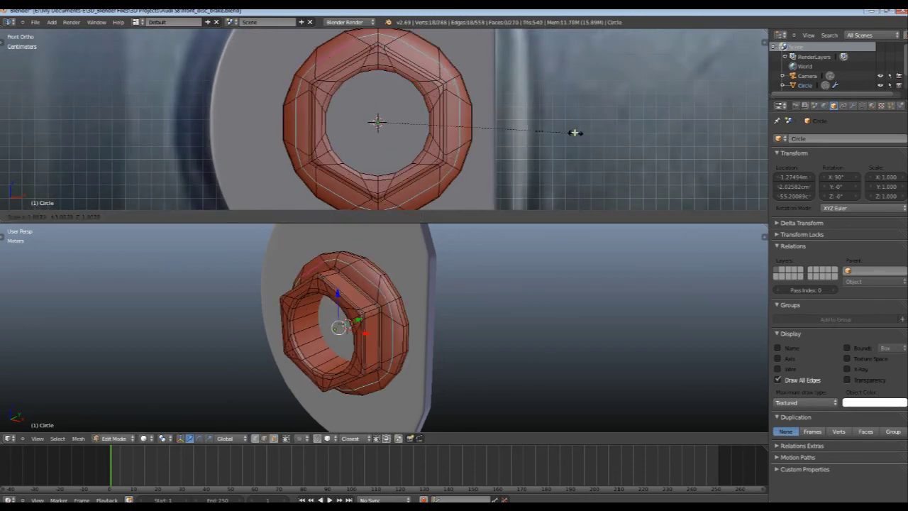
pyautogui.rightClick(578, 133)
pyautogui.moveTo(440, 326)
pyautogui.mouseDown(button='middle')
pyautogui.moveTo(379, 350)
pyautogui.moveTo(423, 355)
pyautogui.moveTo(389, 348)
pyautogui.mouseUp(button='middle')
pyautogui.scroll(3, 379, 349)
pyautogui.press('Tab')
pyautogui.scroll(-3, 389, 348)
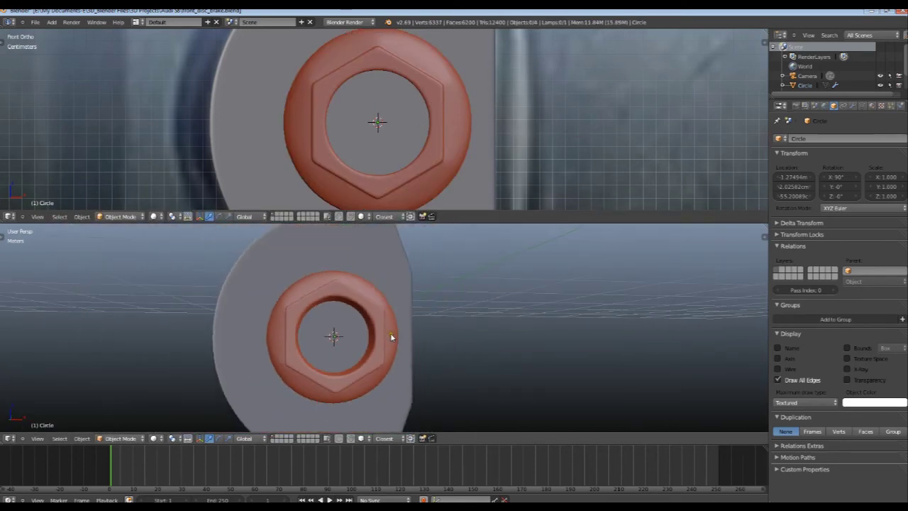
# Step: After checking the reference, select the nut's linked inner hexagon and scale it
pyautogui.hotkey('alt', 'Tab')
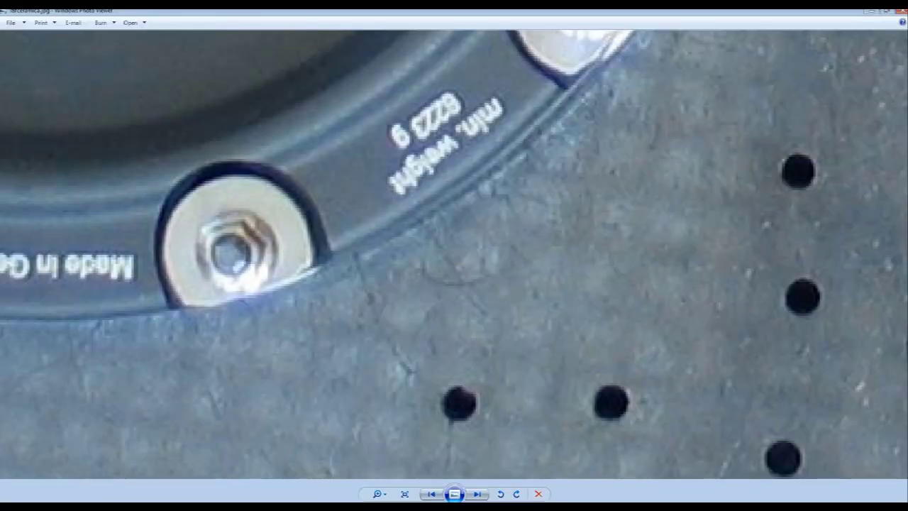
pyautogui.hotkey('alt', 'Tab')
pyautogui.press('Tab')
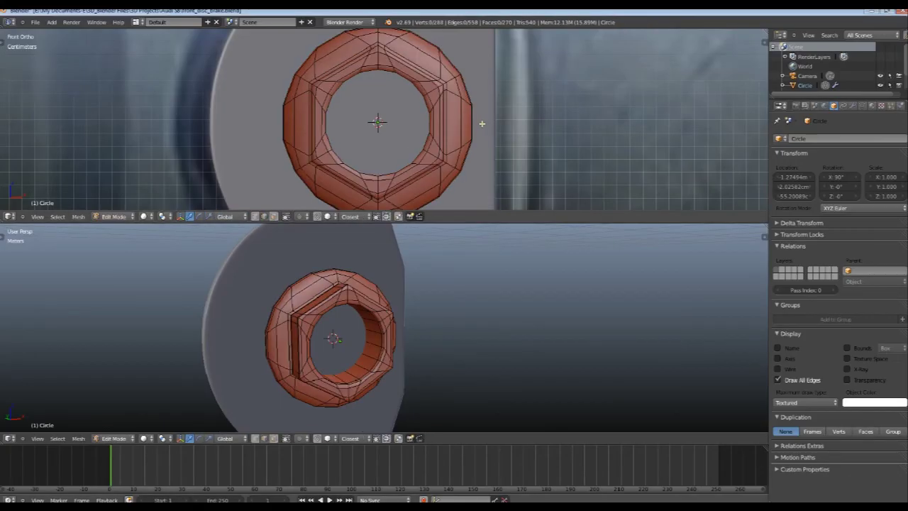
pyautogui.press('a')
pyautogui.press('a')
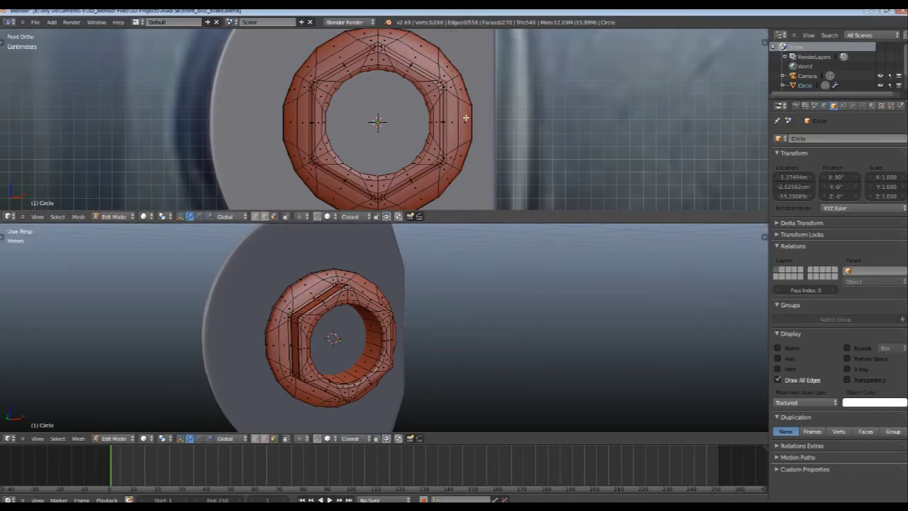
pyautogui.rightClick(465, 117)
pyautogui.hotkey('ctrl', 'l')
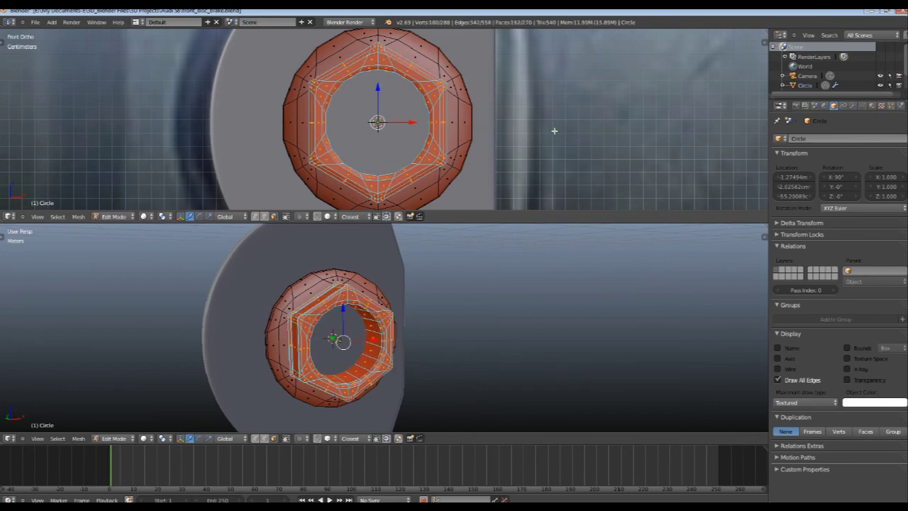
pyautogui.press('s')
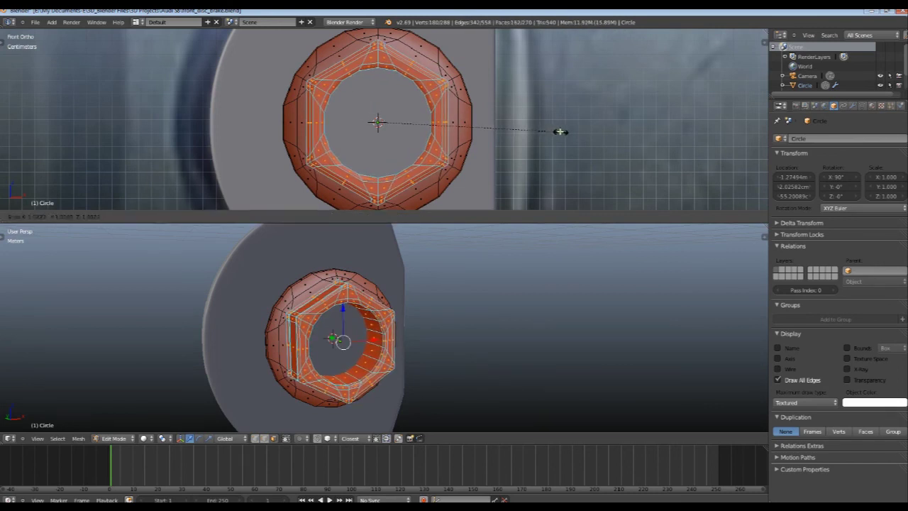
pyautogui.click(560, 132)
# Step: In edge select mode, resize an edge loop on the nut
pyautogui.press('a')
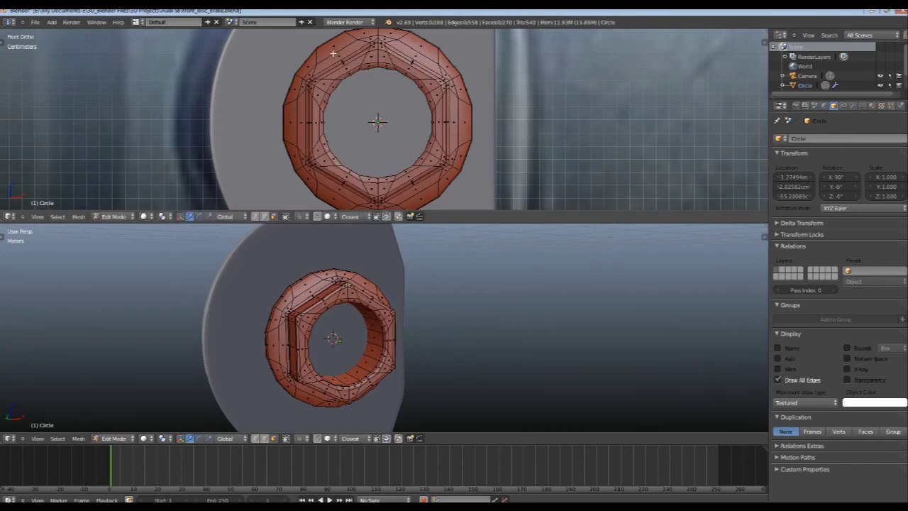
pyautogui.click(268, 216)
pyautogui.keyDown('alt'); pyautogui.rightClick(454, 113); pyautogui.keyUp('alt')
pyautogui.press('s')
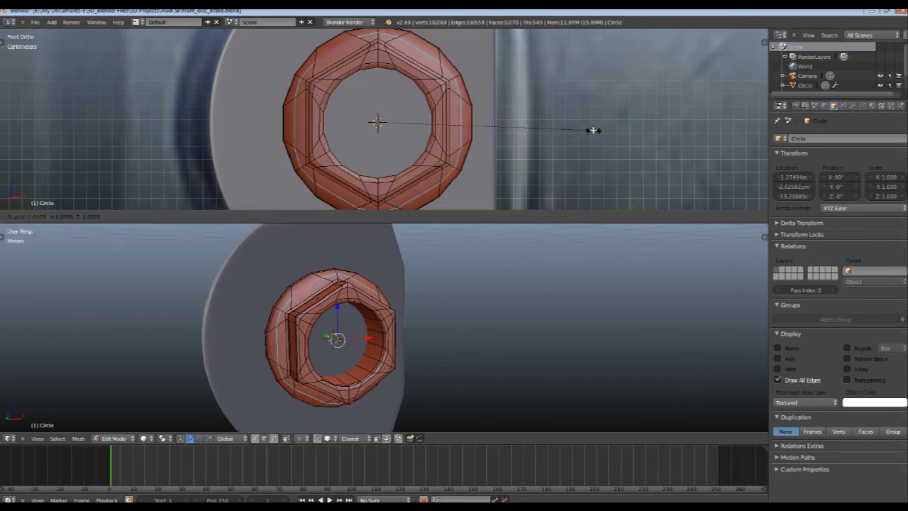
pyautogui.click(595, 131)
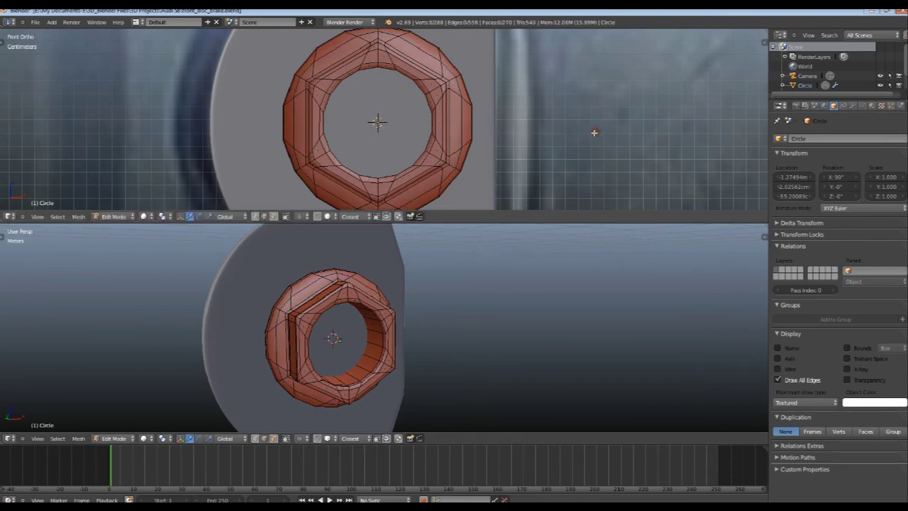
pyautogui.press('Tab')
# Step: Move the nut's side edge loop along Y to set the flange position
pyautogui.moveTo(269, 349)
pyautogui.mouseDown(button='middle')
pyautogui.moveTo(312, 352)
pyautogui.moveTo(336, 330)
pyautogui.moveTo(377, 317)
pyautogui.moveTo(394, 292)
pyautogui.mouseUp(button='middle')
pyautogui.press('Tab')
pyautogui.scroll(3, 336, 330)
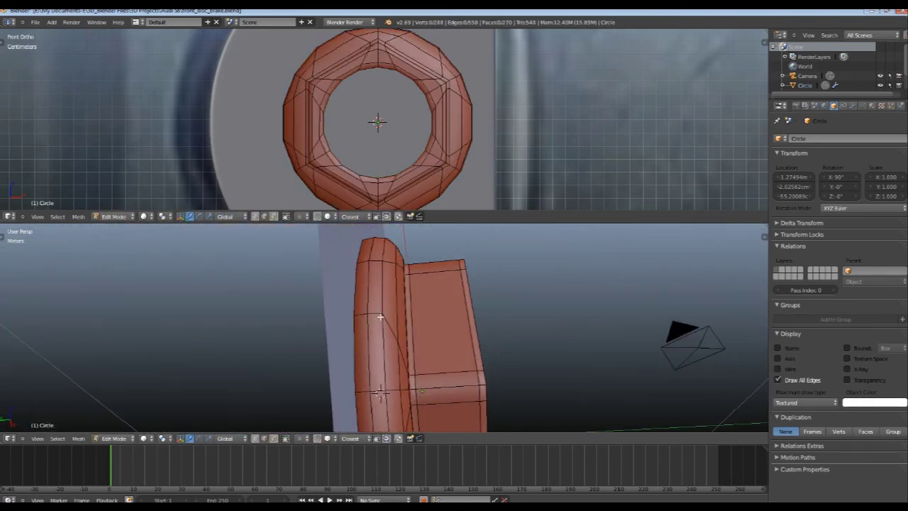
pyautogui.keyDown('alt'); pyautogui.rightClick(394, 293); pyautogui.keyUp('alt')
pyautogui.press('g')
pyautogui.press('y')
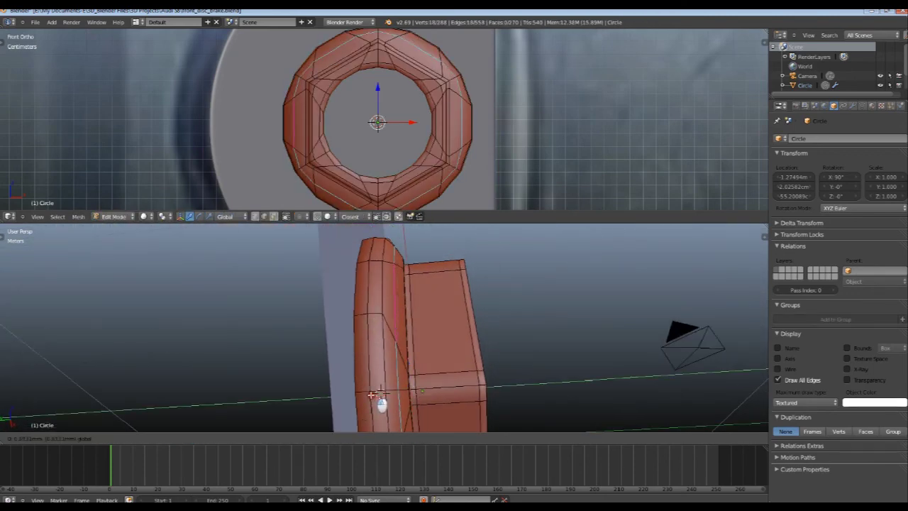
pyautogui.click(369, 395)
pyautogui.press('Tab')
# Step: Inspect the smooth-shaded nut from several angles, ending facing its hole head-on
pyautogui.moveTo(396, 322)
pyautogui.mouseDown(button='middle')
pyautogui.moveTo(338, 363)
pyautogui.moveTo(390, 344)
pyautogui.moveTo(391, 319)
pyautogui.moveTo(304, 382)
pyautogui.moveTo(253, 364)
pyautogui.moveTo(420, 318)
pyautogui.moveTo(411, 285)
pyautogui.mouseUp(button='middle')
pyautogui.press('Tab')
pyautogui.press('Tab')
pyautogui.press('Tab')
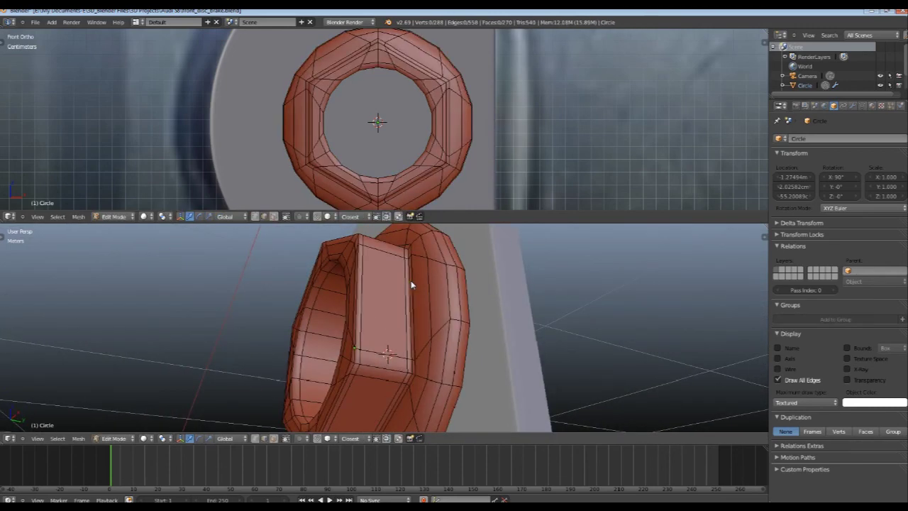
pyautogui.press('a')
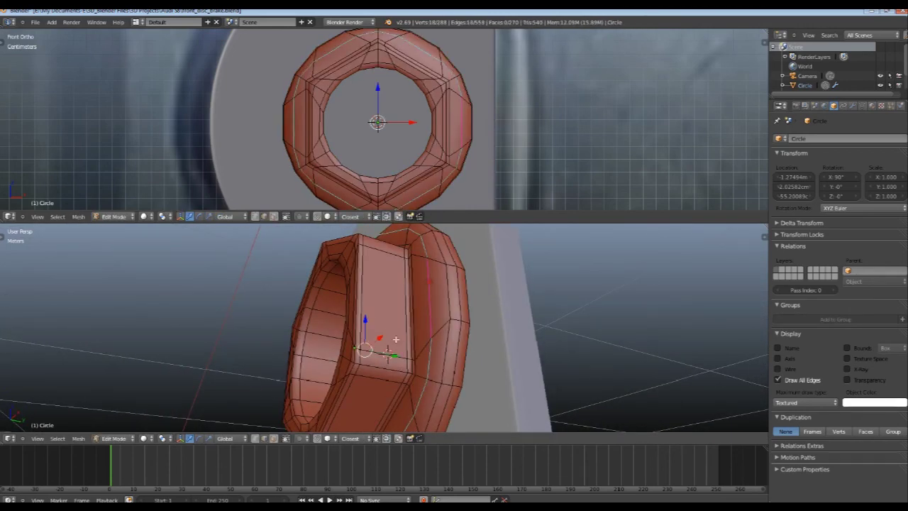
pyautogui.press('Tab')
pyautogui.moveTo(397, 339)
pyautogui.mouseDown(button='middle')
pyautogui.moveTo(557, 318)
pyautogui.moveTo(541, 304)
pyautogui.mouseUp(button='middle')
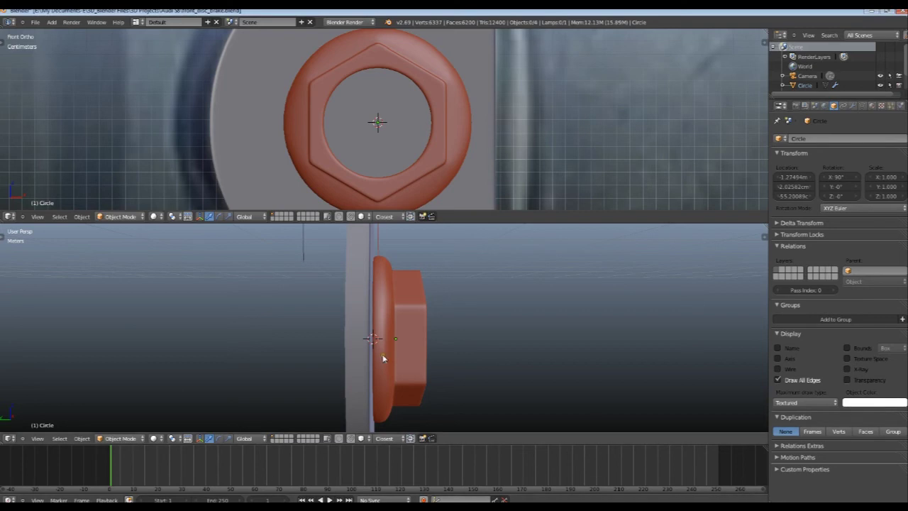
pyautogui.moveTo(382, 354)
pyautogui.mouseDown(button='middle')
pyautogui.moveTo(419, 347)
pyautogui.moveTo(324, 348)
pyautogui.moveTo(353, 345)
pyautogui.mouseUp(button='middle')
# Step: Toggle the front view to wireframe and back to solid to check the model
pyautogui.scroll(-2, 405, 50)
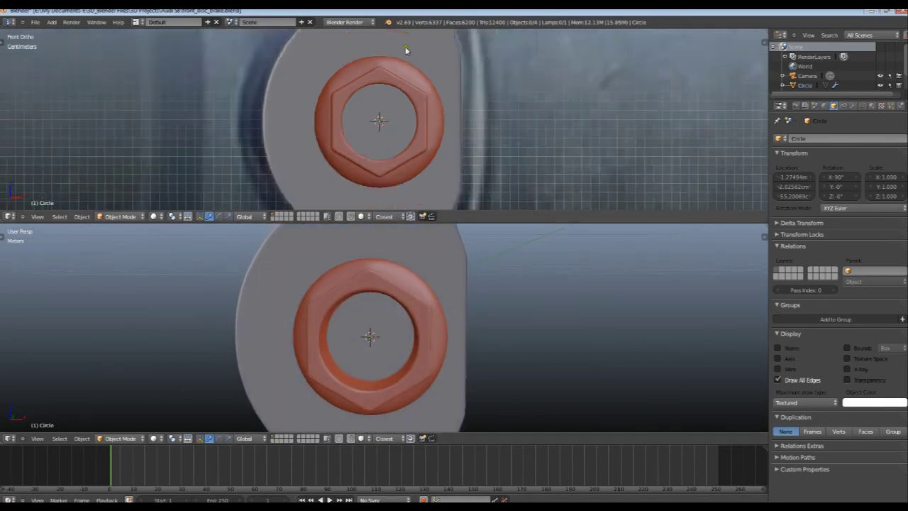
pyautogui.scroll(1, 408, 127)
pyautogui.press('z')
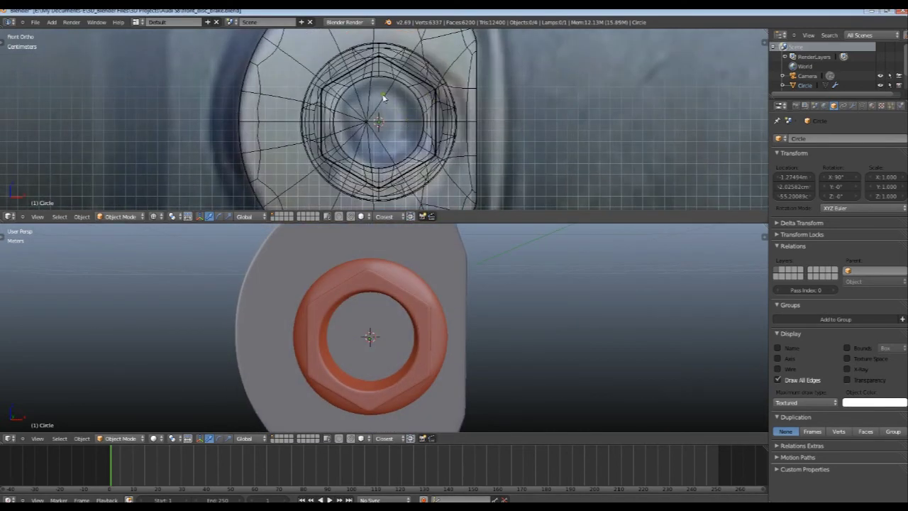
pyautogui.press('z')
pyautogui.scroll(-3, 383, 138)
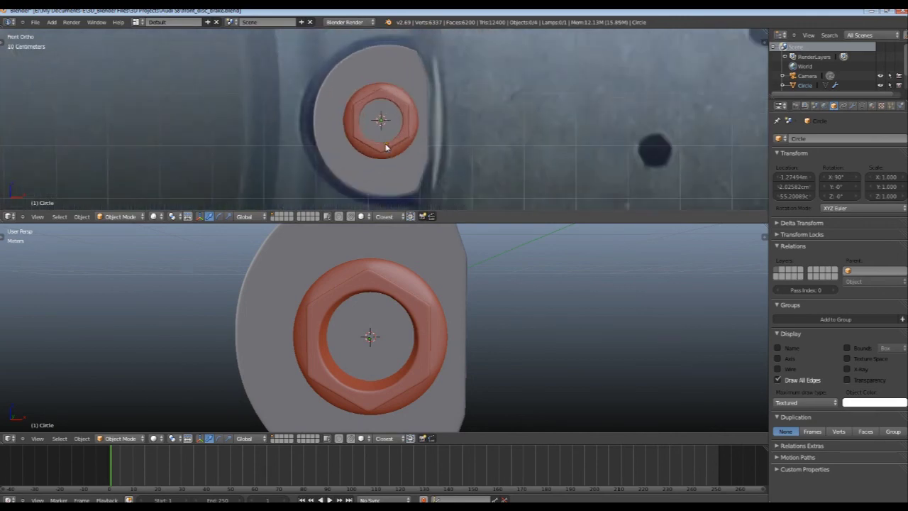
pyautogui.click(35, 22)
pyautogui.scroll(-10, 345, 314)
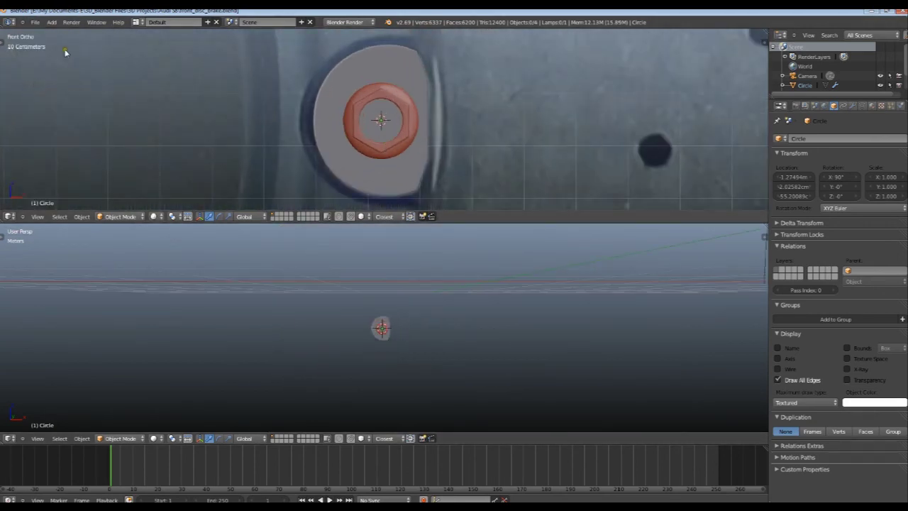
# Step: Render a test image with F12, close it, and zoom out to show camera and lamp
pyautogui.press('F12')
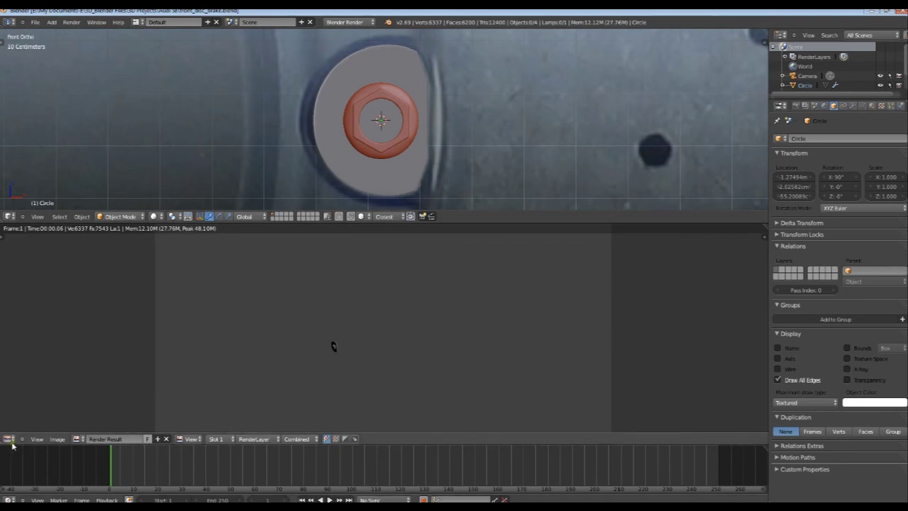
pyautogui.press('Escape')
pyautogui.scroll(-4, 359, 356)
pyautogui.scroll(-3, 407, 312)
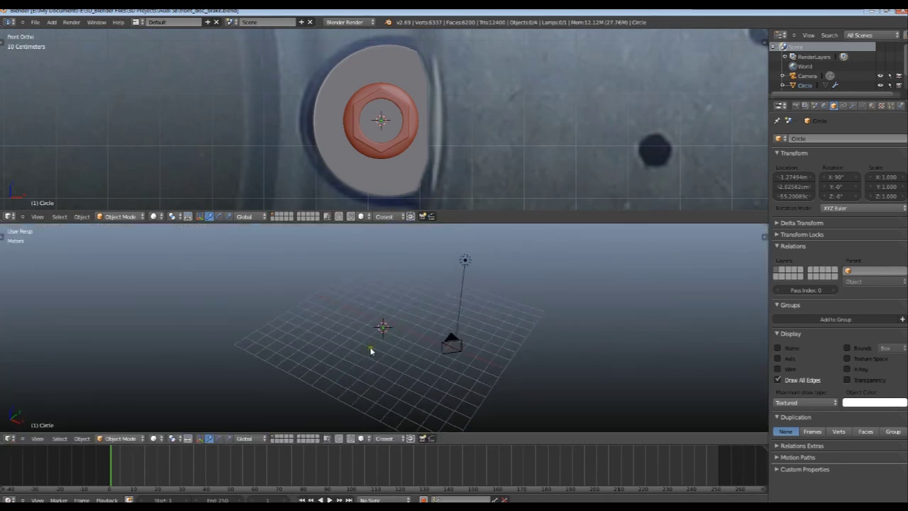
pyautogui.scroll(-2, 371, 348)
# Step: Select the camera, view through it, and set the reference image axis to Front
pyautogui.rightClick(426, 325)
pyautogui.click(32, 438)
pyautogui.click(49, 383)
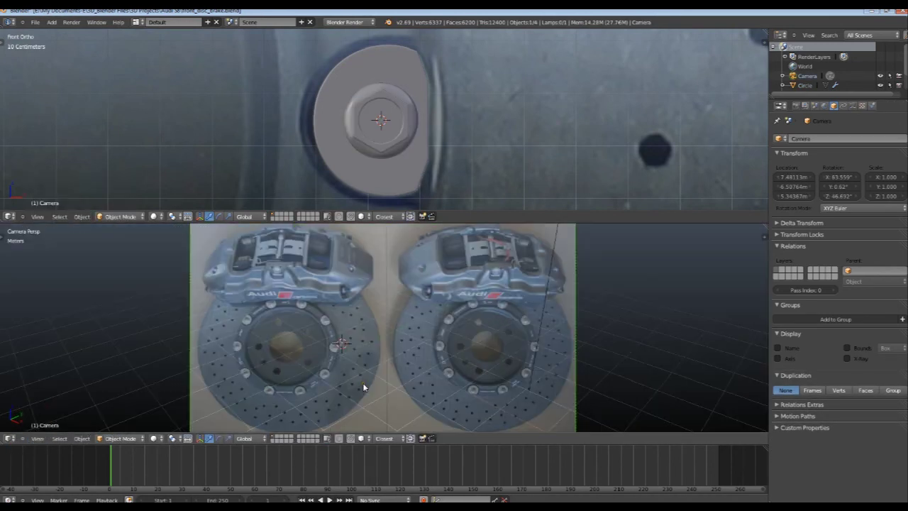
pyautogui.press('n')
pyautogui.moveTo(758, 315); pyautogui.dragTo(761, 372)
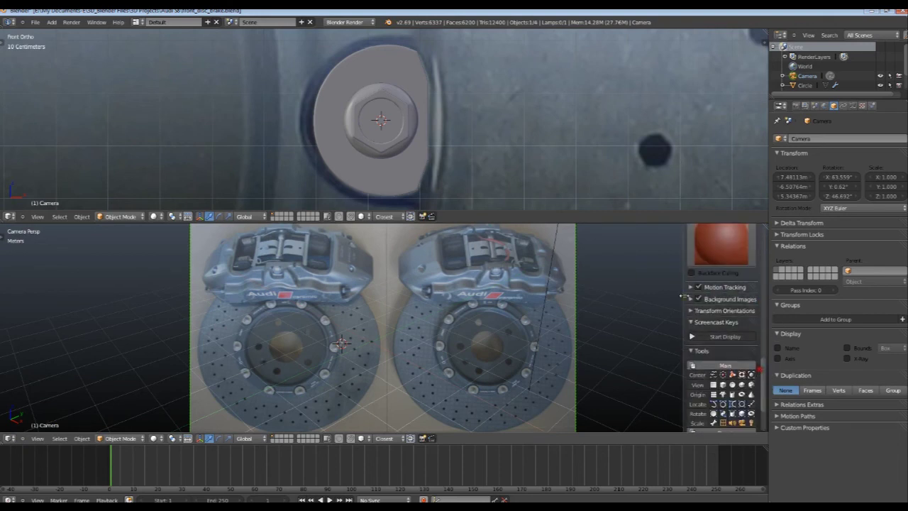
pyautogui.click(689, 298)
pyautogui.click(730, 343)
pyautogui.click(624, 337)
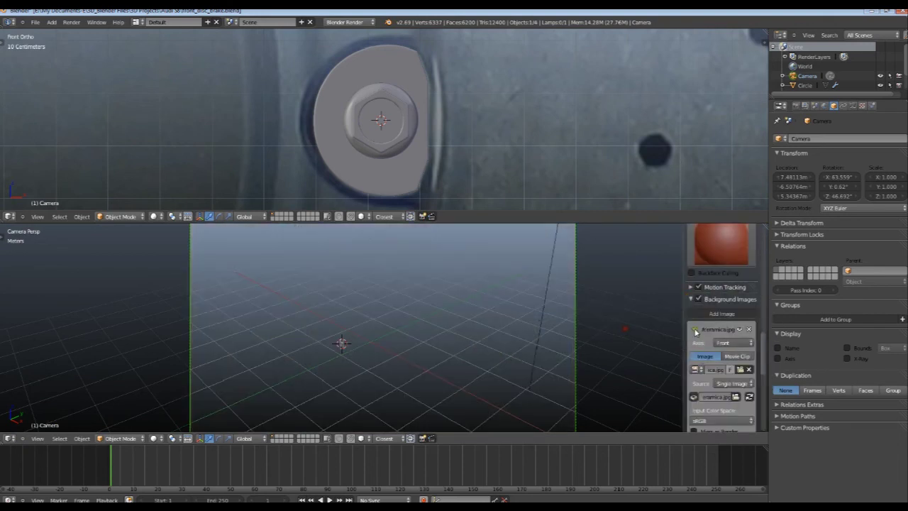
pyautogui.click(693, 328)
# Step: Check the front view's reference image settings to confirm which views show the photo
pyautogui.press('n')
pyautogui.press('n')
pyautogui.moveTo(756, 117); pyautogui.dragTo(757, 181)
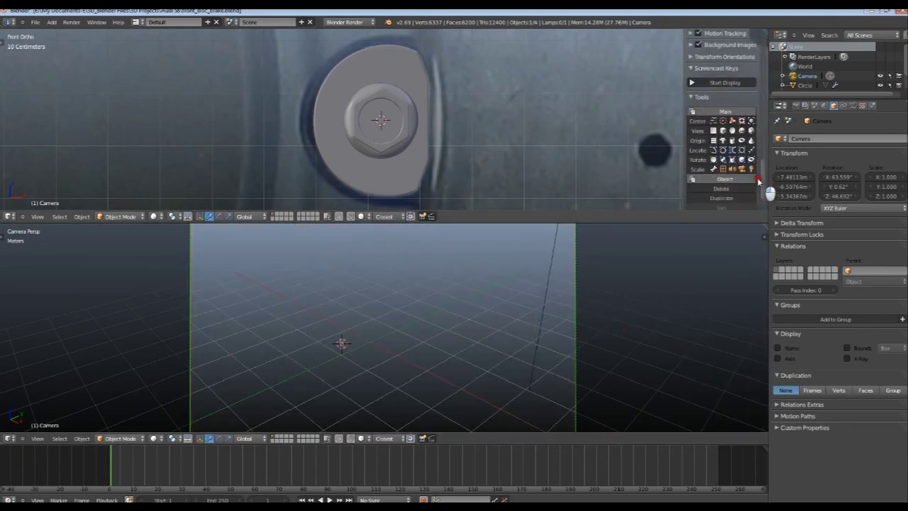
pyautogui.click(697, 45)
pyautogui.click(698, 45)
pyautogui.click(691, 46)
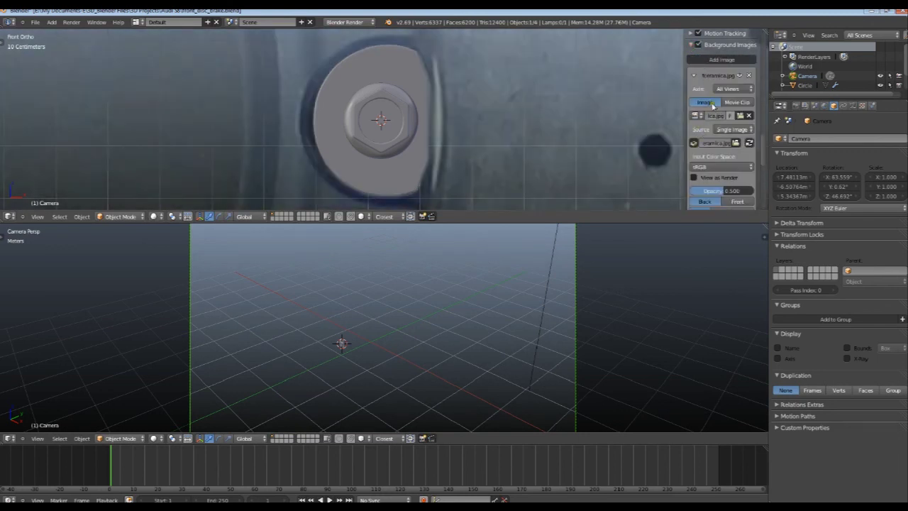
pyautogui.click(727, 89)
pyautogui.press('n')
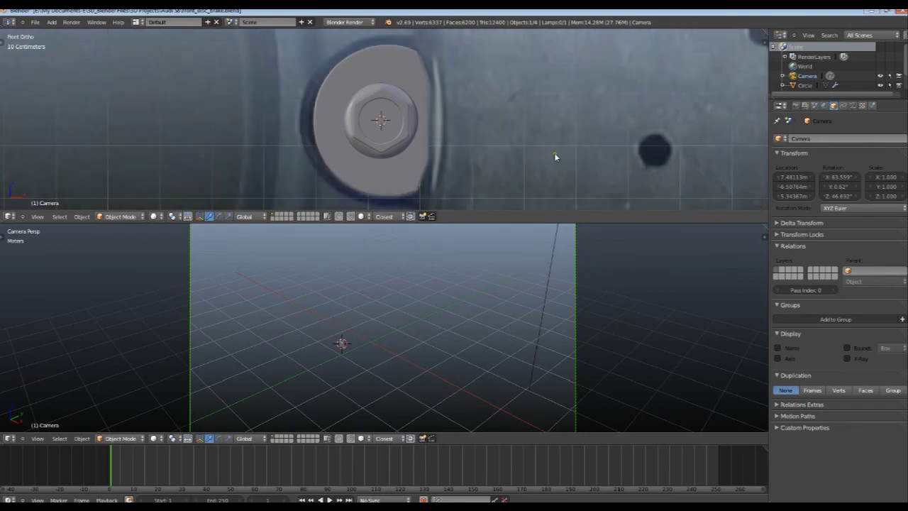
# Step: Move the camera along its local X and Z and global X to frame the plate and nut
pyautogui.press('g')
pyautogui.press('x')
pyautogui.press('x')
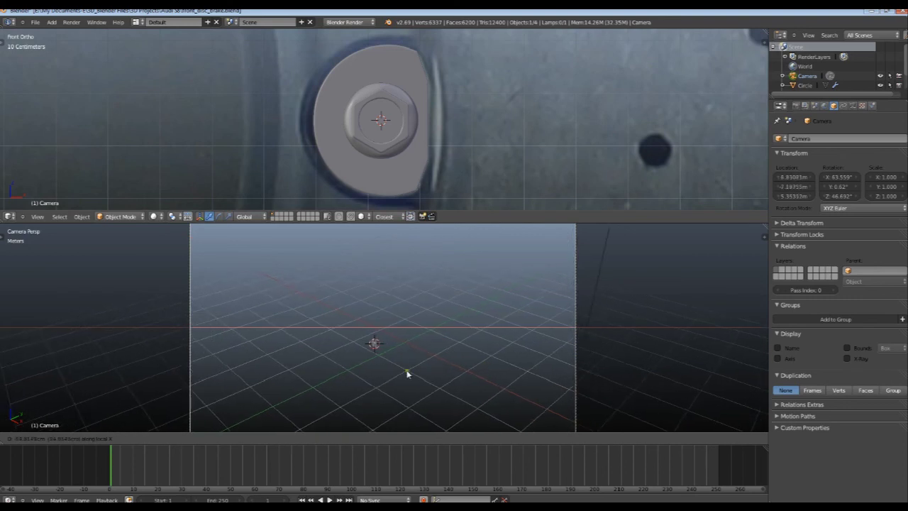
pyautogui.press('z')
pyautogui.press('z')
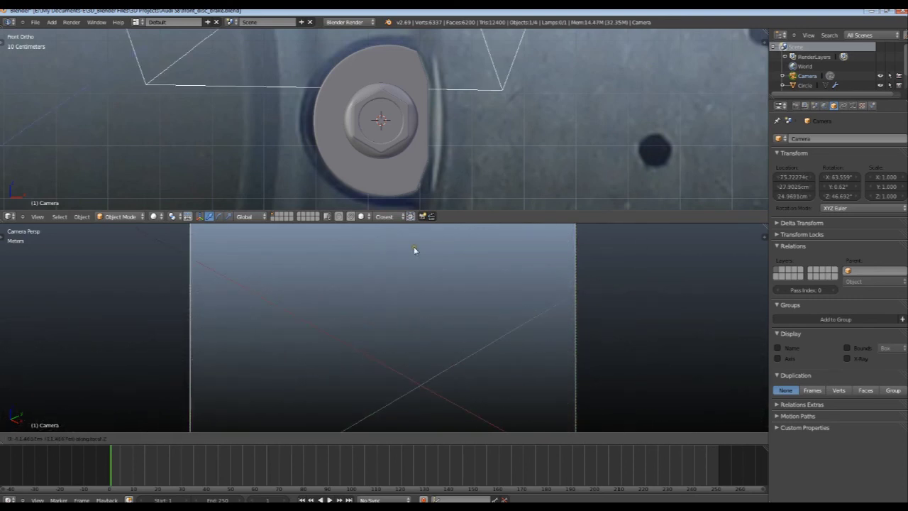
pyautogui.press('z')
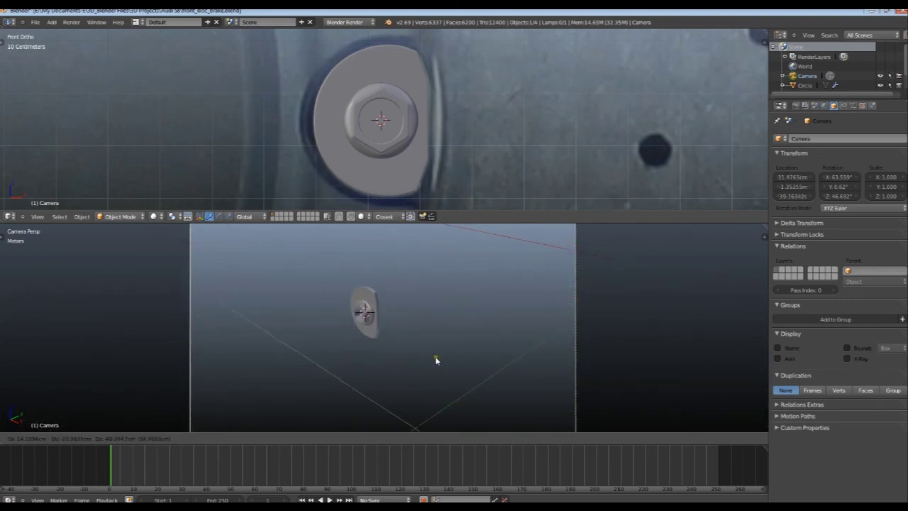
pyautogui.press('z')
pyautogui.press('z')
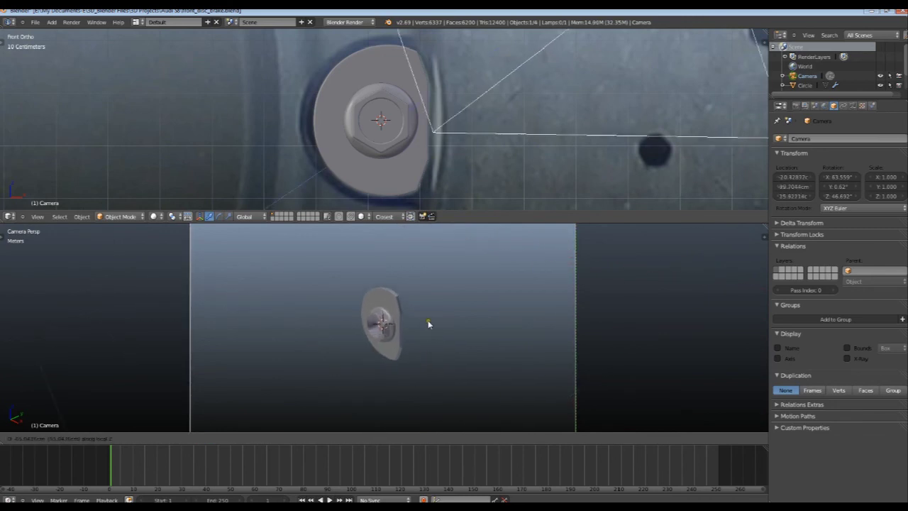
pyautogui.press('x')
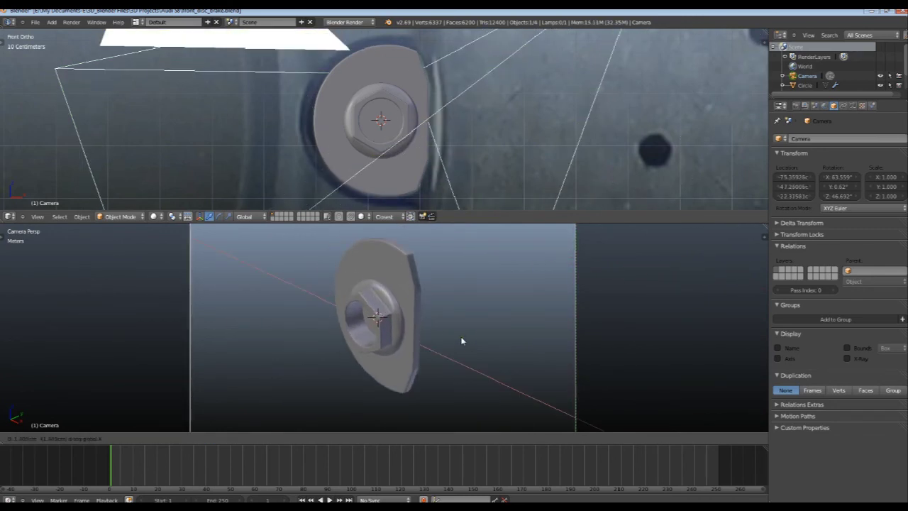
pyautogui.click(460, 339)
# Step: Return the lower view to free perspective, zoom out, and select the lamp
pyautogui.press('KP_0')
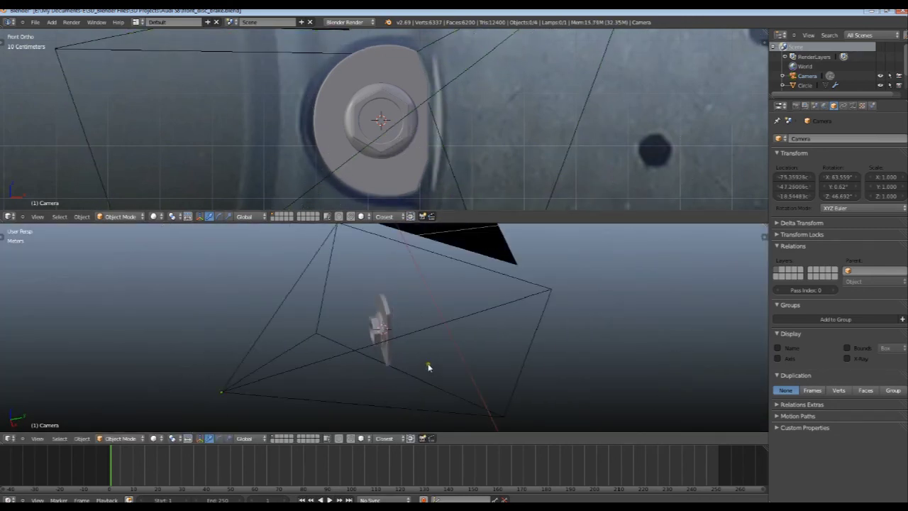
pyautogui.scroll(-4, 427, 366)
pyautogui.scroll(-3, 348, 359)
pyautogui.rightClick(294, 256)
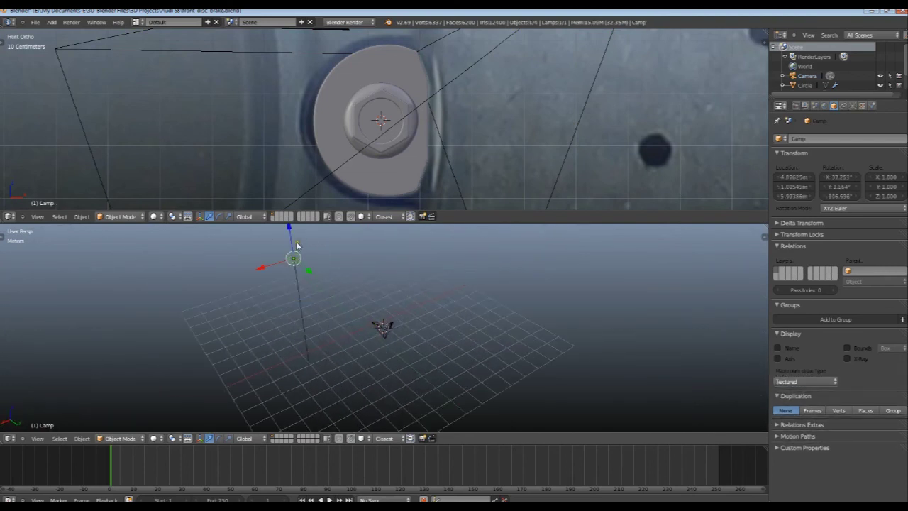
# Step: Move the lamp closer to the camera, finishing with a Y-axis constrained move
pyautogui.press('g')
pyautogui.click(284, 351)
pyautogui.press('g')
pyautogui.click(362, 330)
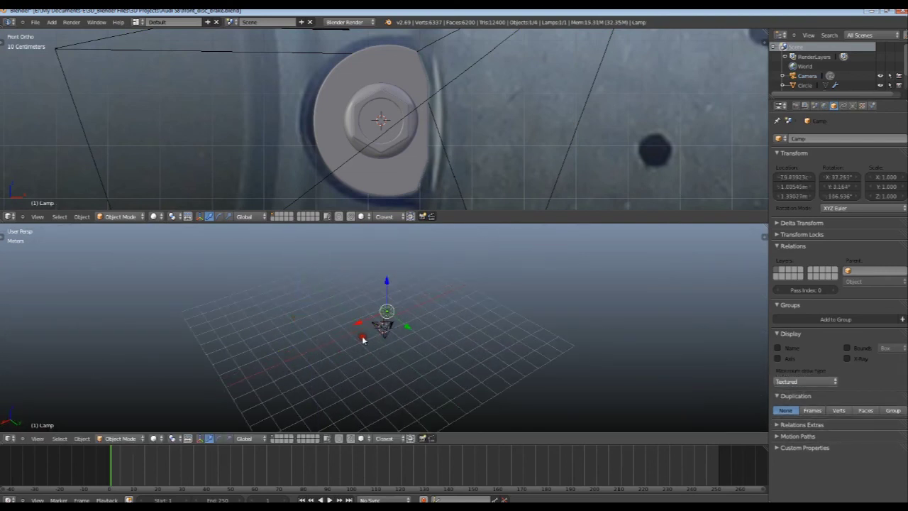
pyautogui.press('g')
pyautogui.press('y')
pyautogui.click(418, 330)
# Step: Render a test image of the lit scene and restore the lower area to a 3D view
pyautogui.click(70, 22)
pyautogui.click(82, 30)
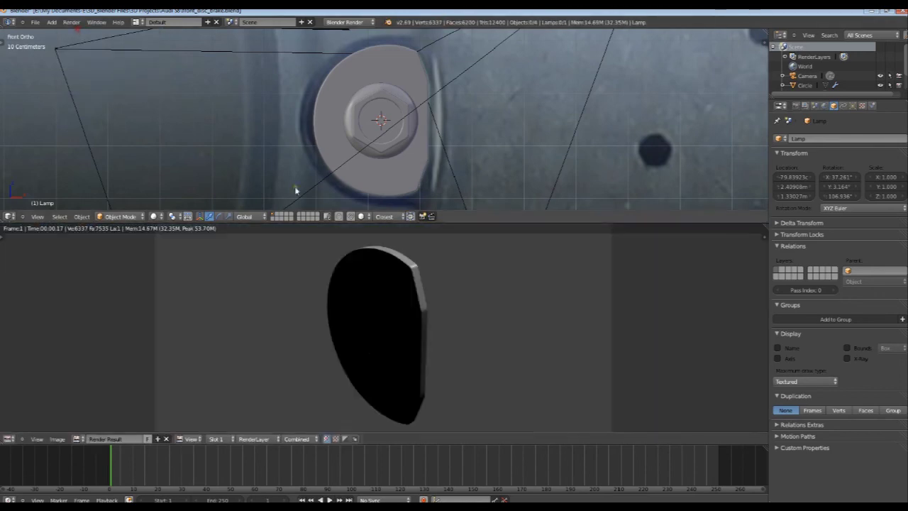
pyautogui.click(8, 438)
pyautogui.click(9, 438)
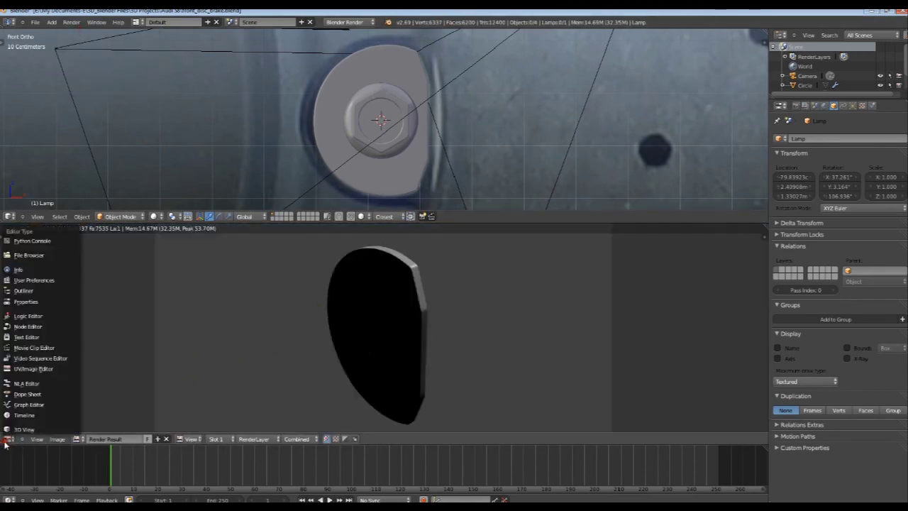
pyautogui.click(29, 416)
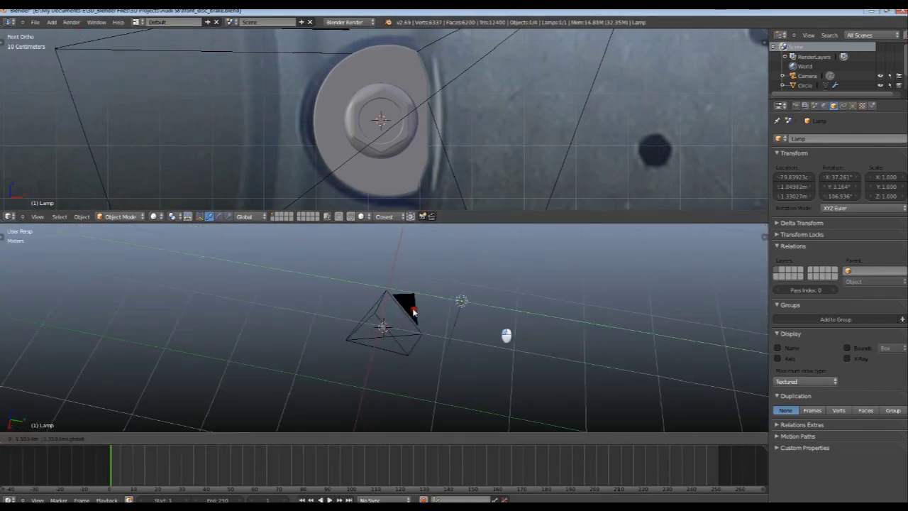
# Step: Reposition the lamp next to the camera with an X-axis constrained move
pyautogui.moveTo(537, 293); pyautogui.dragTo(369, 283, button='right')
pyautogui.press('g')
pyautogui.press('x')
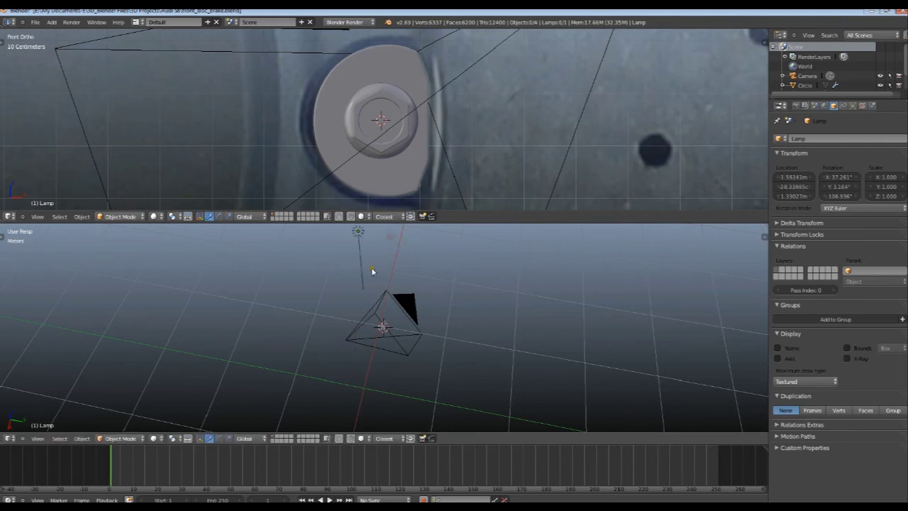
pyautogui.click(371, 270)
# Step: Render another test image, return to the 3D view, and browse for a file to open
pyautogui.click(71, 22)
pyautogui.click(64, 32)
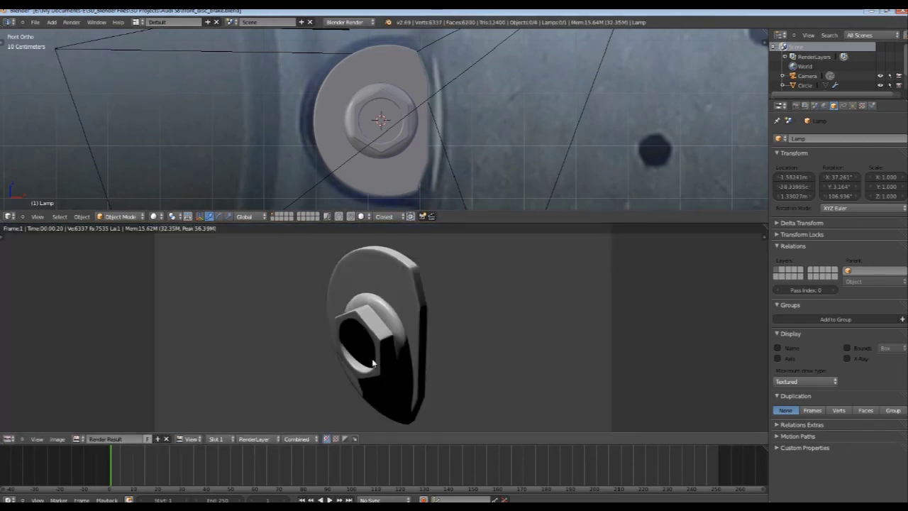
pyautogui.click(9, 438)
pyautogui.click(22, 430)
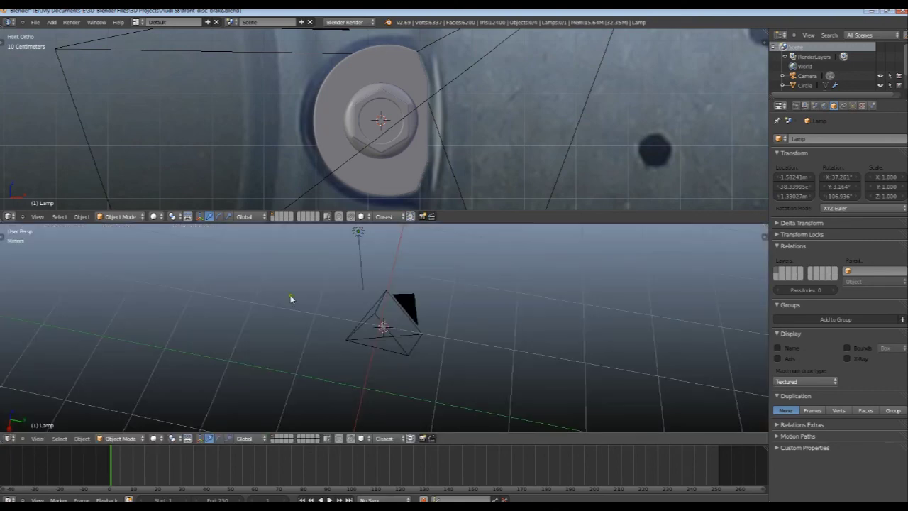
pyautogui.click(35, 22)
pyautogui.click(44, 43)
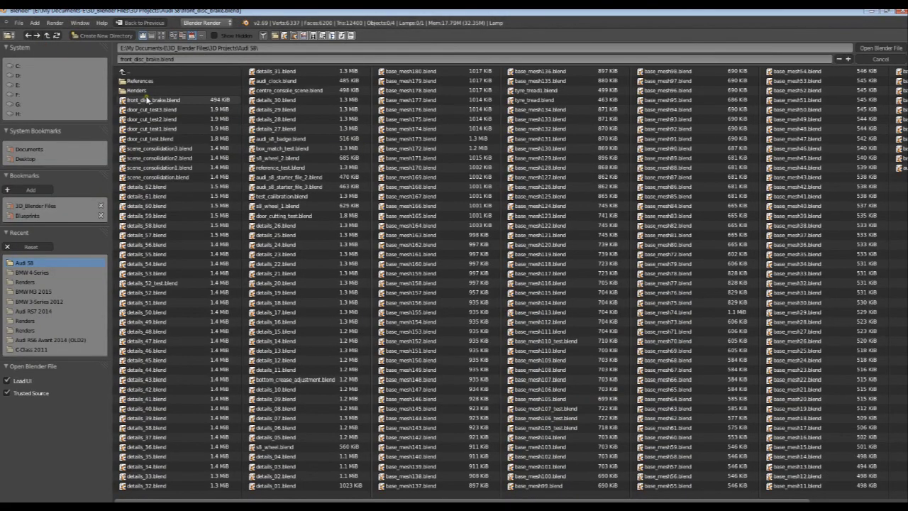
# Step: Open front_disc_brake.blend and show the front view as a zoomed-in wireframe
pyautogui.doubleClick(147, 100)
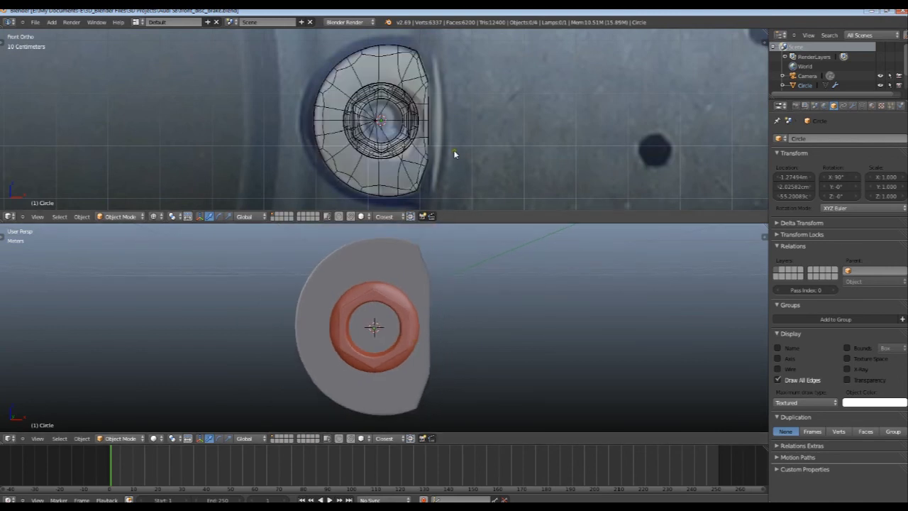
pyautogui.press('z')
pyautogui.press('z')
pyautogui.scroll(3, 407, 159)
pyautogui.scroll(3, 405, 137)
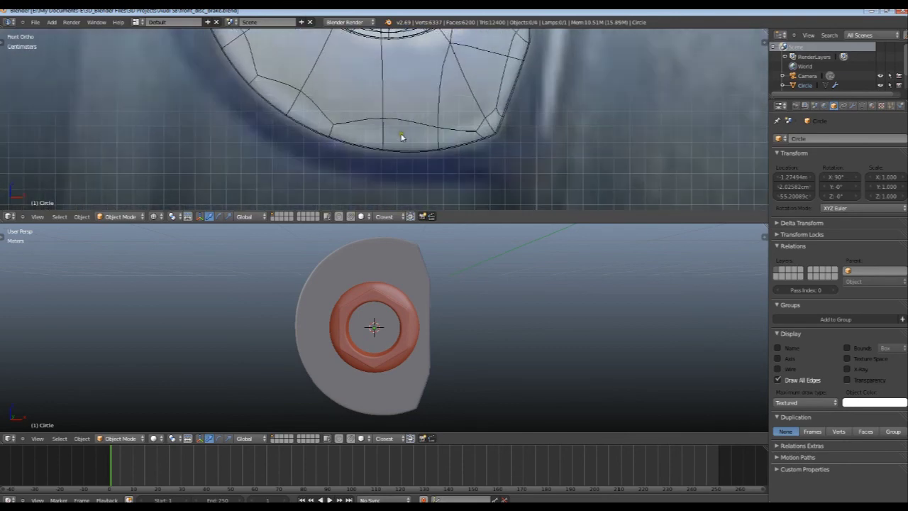
# Step: Select the brake plate, inspect its modifiers, and compare edit mode with the smoothed result
pyautogui.press('Tab')
pyautogui.press('Tab')
pyautogui.rightClick(404, 147)
pyautogui.press('Tab')
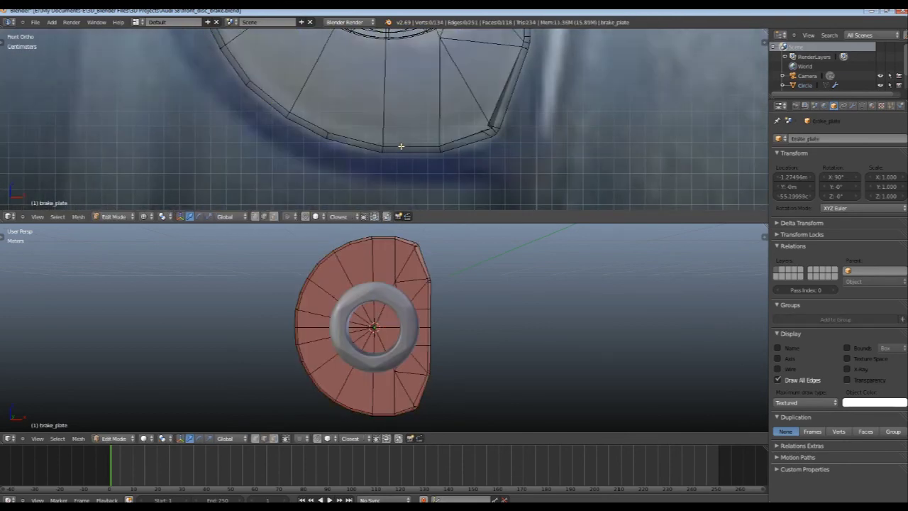
pyautogui.press('Tab')
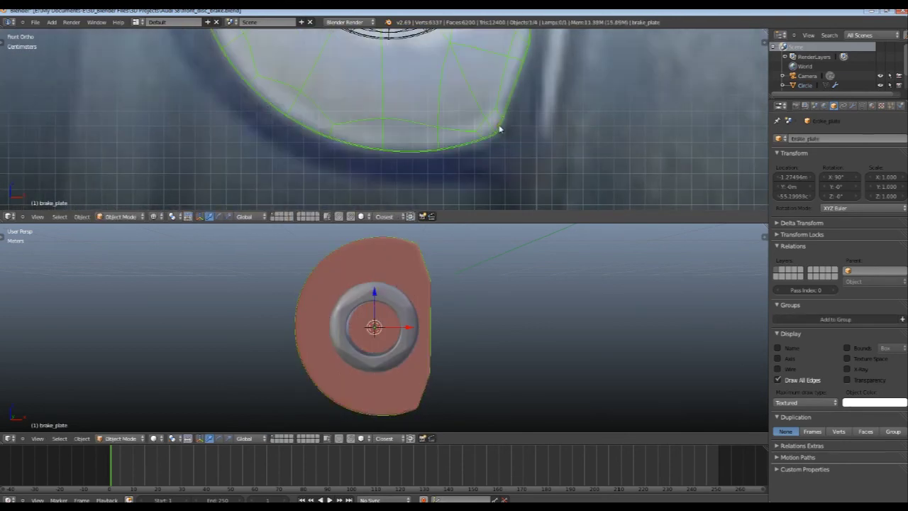
pyautogui.click(855, 106)
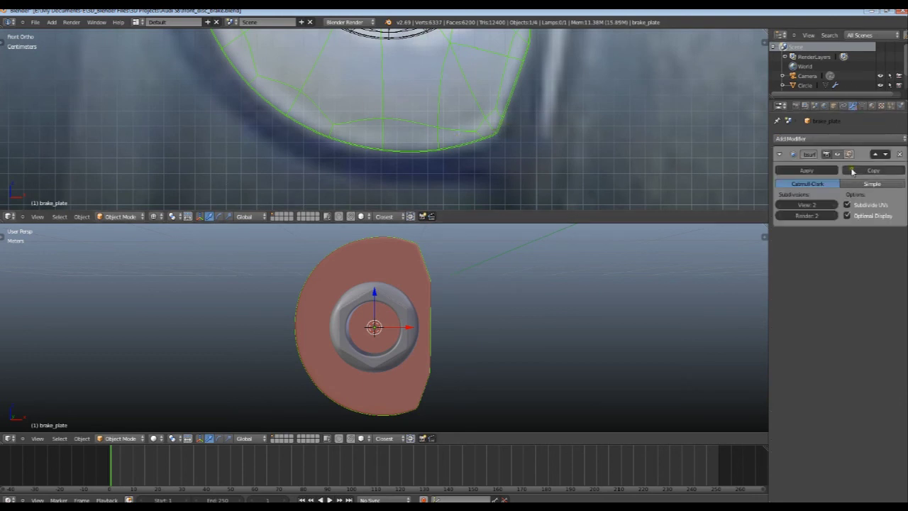
pyautogui.press('Tab')
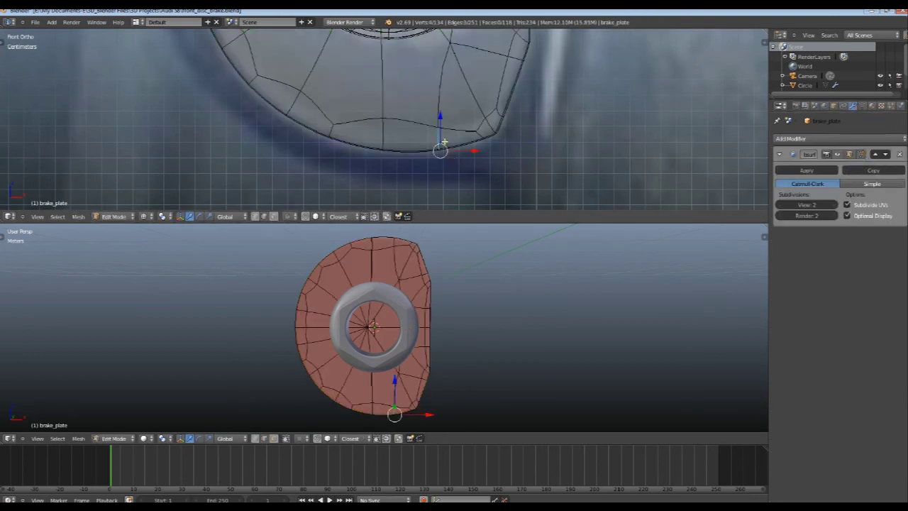
pyautogui.press('Tab')
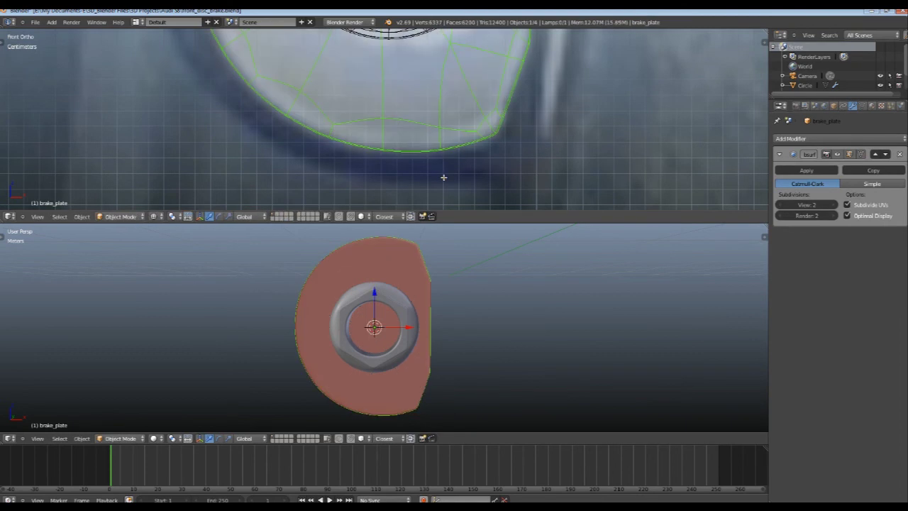
pyautogui.press('Tab')
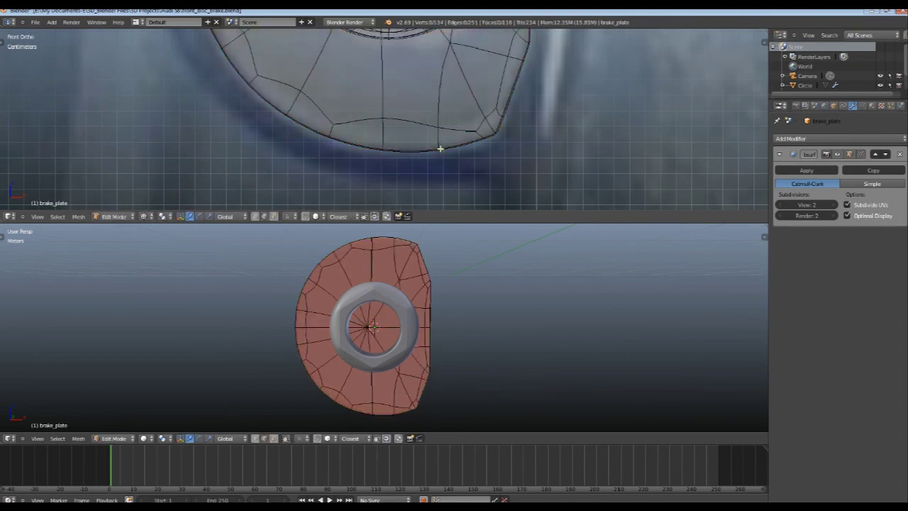
# Step: Box-select a bottom-edge vertex, slide it along X, then view the smoothed plate in solid
pyautogui.press('a')
pyautogui.press('b')
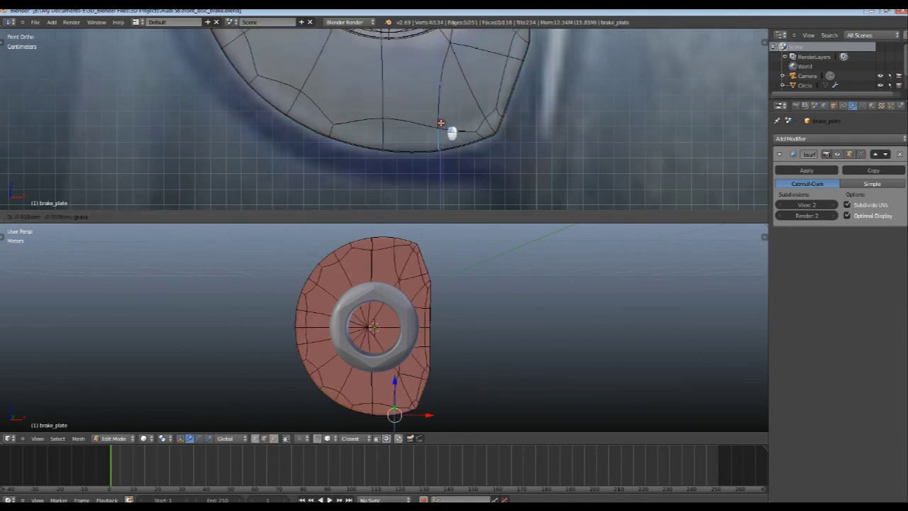
pyautogui.moveTo(470, 151); pyautogui.dragTo(470, 152)
pyautogui.click(472, 152)
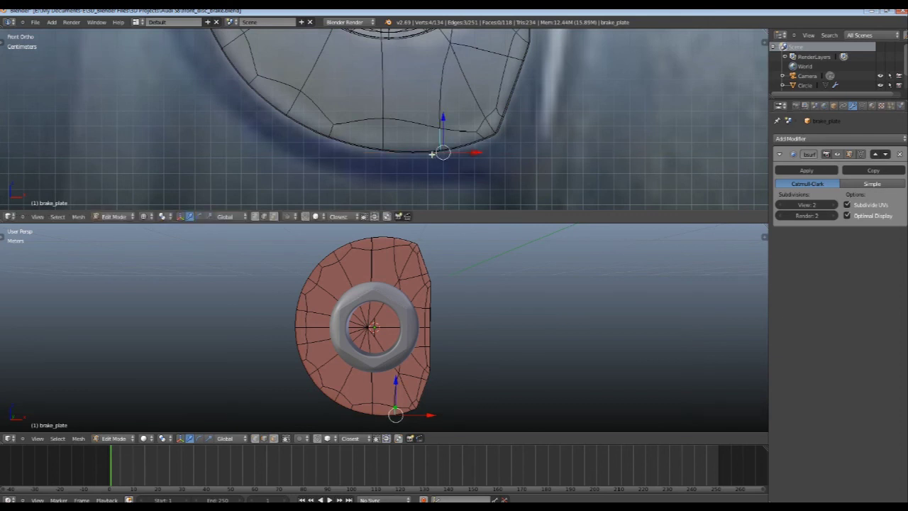
pyautogui.press('Tab')
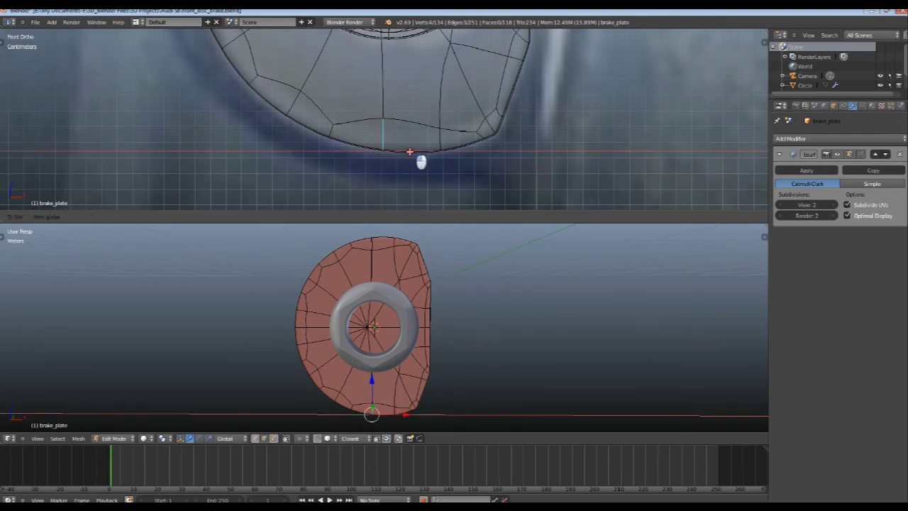
pyautogui.press('z')
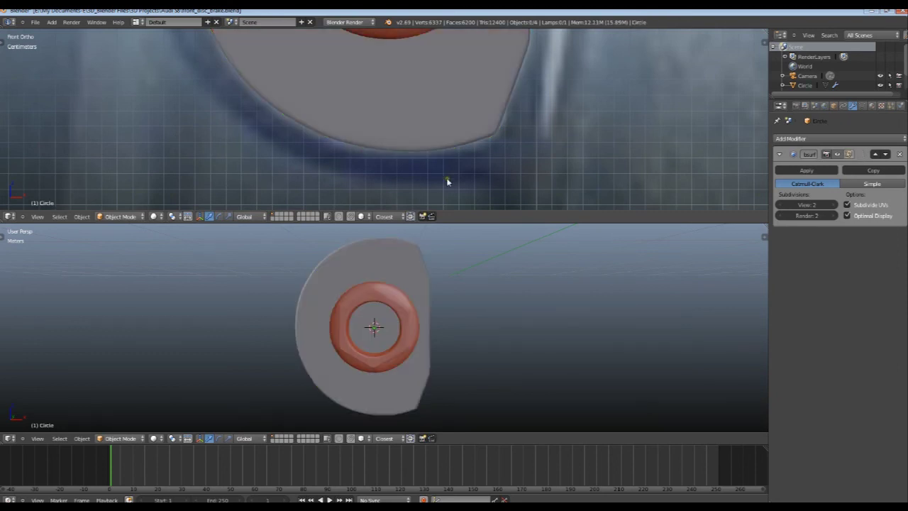
# Step: Reload front_disc_brake.blend from recent files and rename the Circle object to disc_bolt
pyautogui.click(35, 22)
pyautogui.click(139, 54)
pyautogui.scroll(-2, 435, 319)
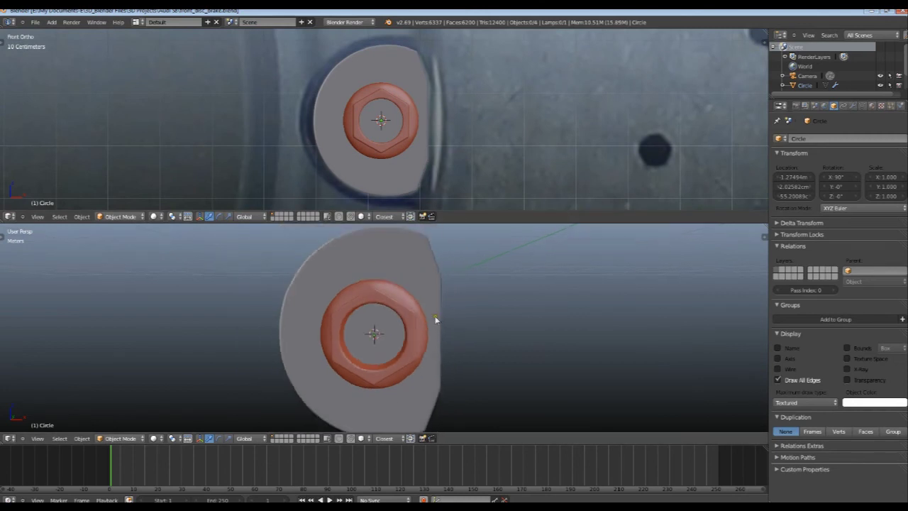
pyautogui.click(803, 85)
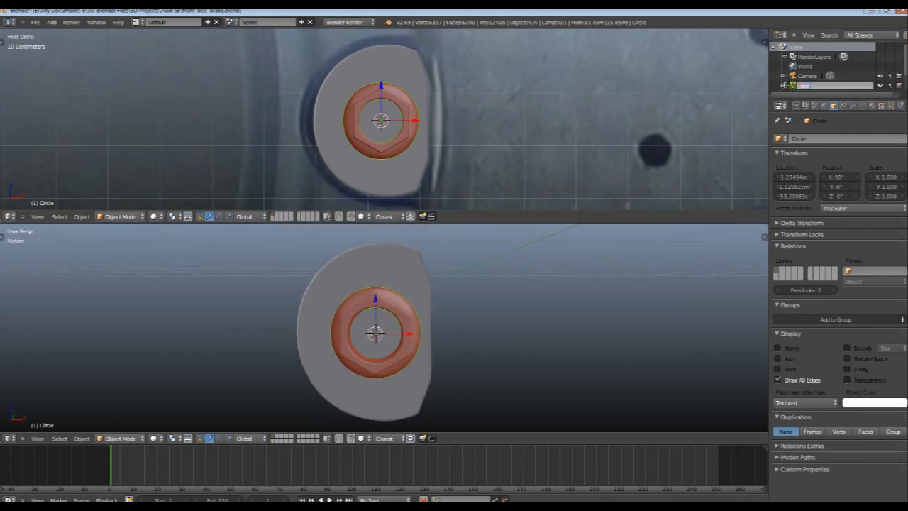
pyautogui.write('olt')
pyautogui.press('Return')
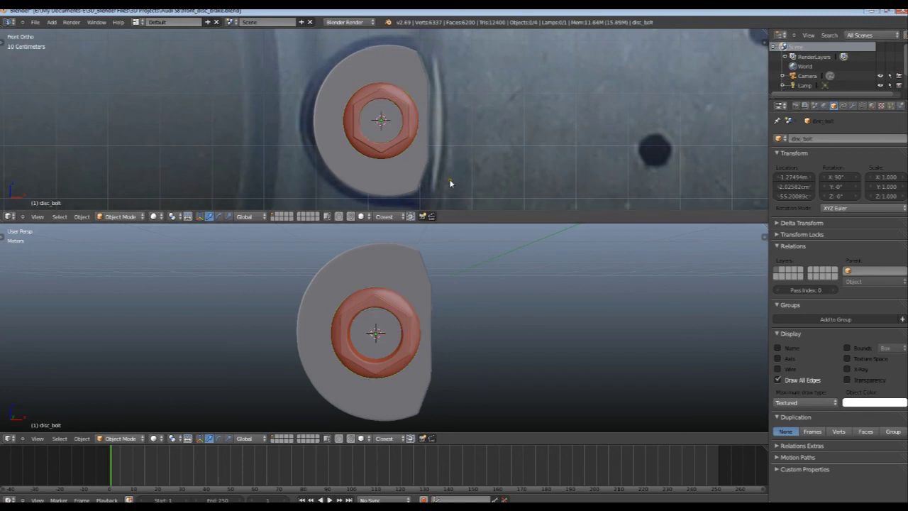
# Step: Select brake_plate, then rename disc_bolt to disc_nut in the outliner
pyautogui.rightClick(415, 83)
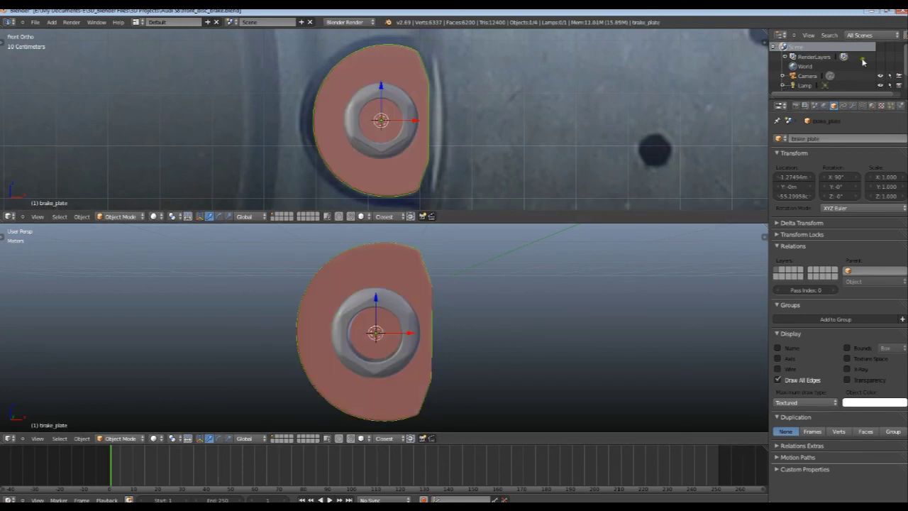
pyautogui.scroll(-2, 863, 62)
pyautogui.press('a')
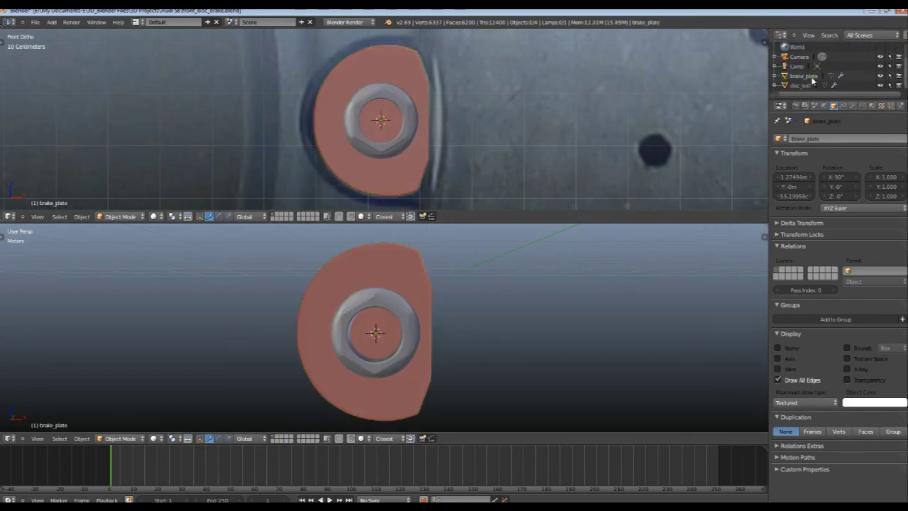
pyautogui.click(813, 76)
pyautogui.click(803, 85)
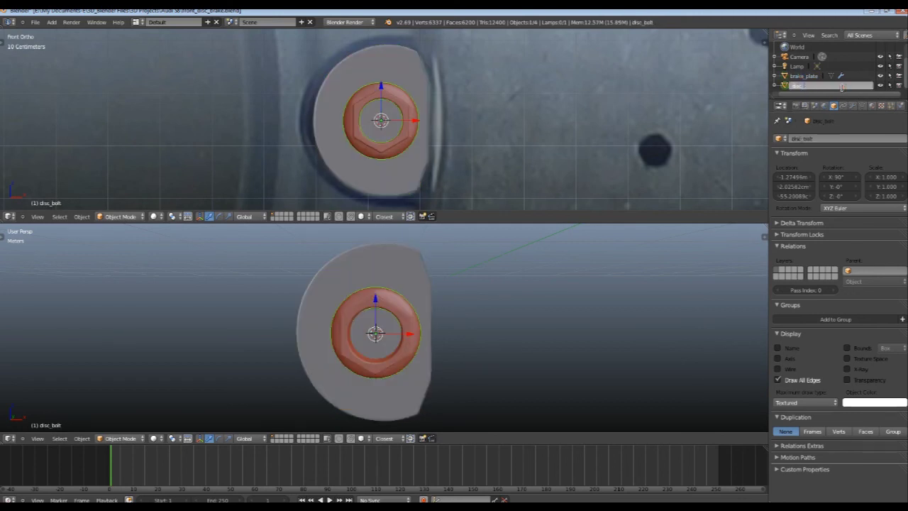
pyautogui.write('nut')
pyautogui.press('Return')
pyautogui.press('a')
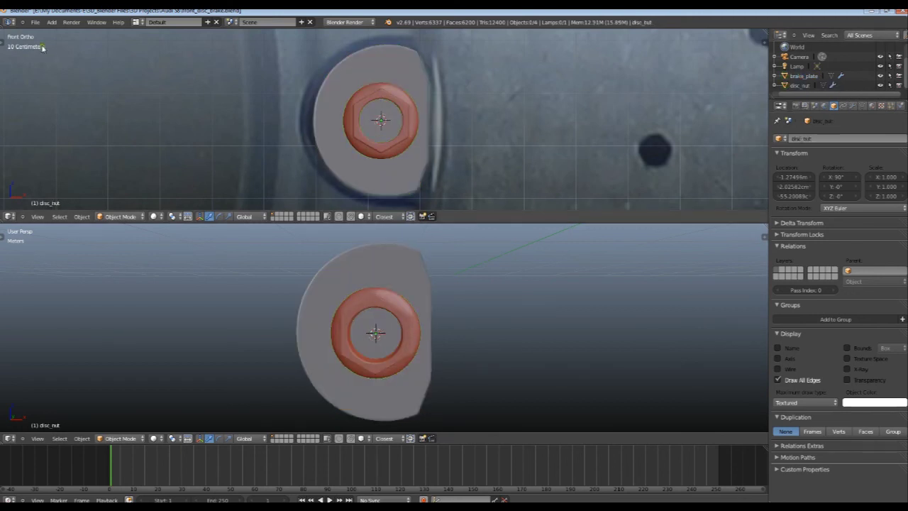